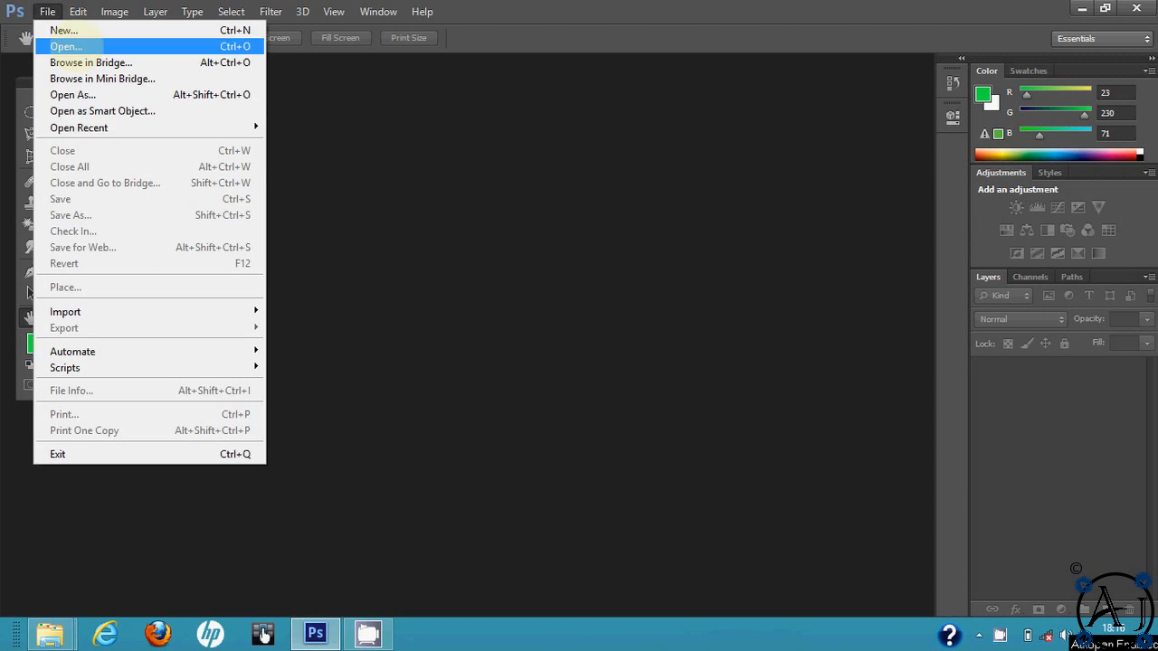
Open the recently used image a00672ac-6bac-4eda-bdca-985036f30e10.jpg.
{"action": "mouse_move", "coordinate": [145, 128]}
{"action": "left_click", "coordinate": [339, 137]}
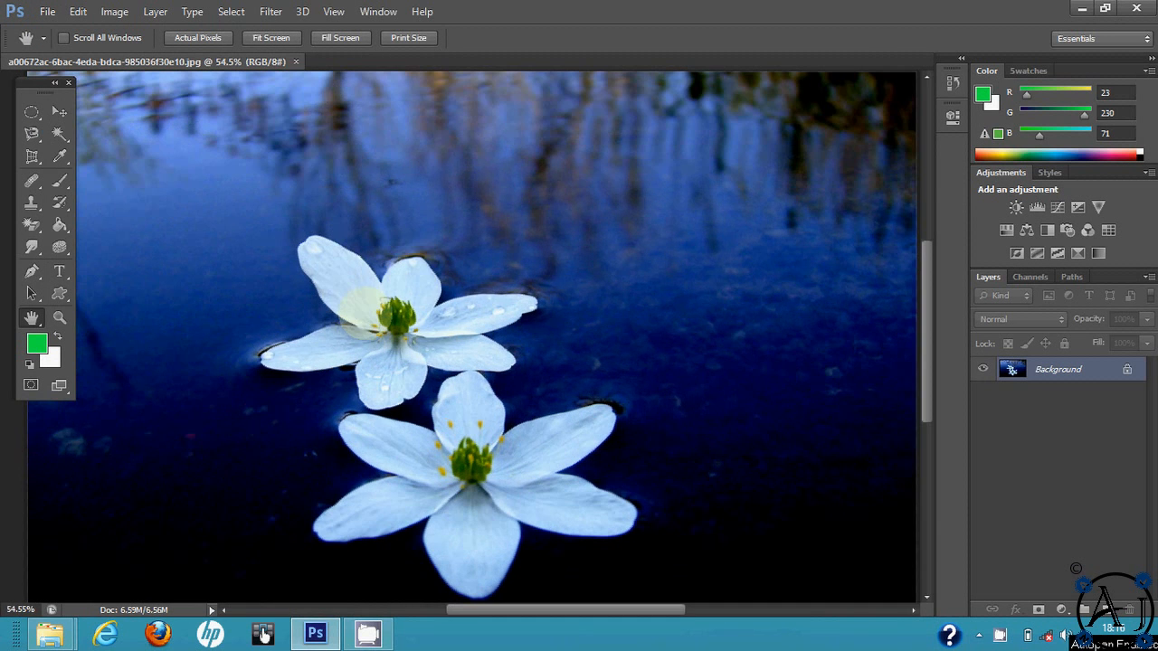
{"action": "scroll", "coordinate": [380, 267], "scroll_direction": "down", "scroll_amount": 2}
Draw a rectangular marquee selection enclosing the upper flower and the upper part of the lower flower.
{"action": "left_click", "coordinate": [32, 111]}
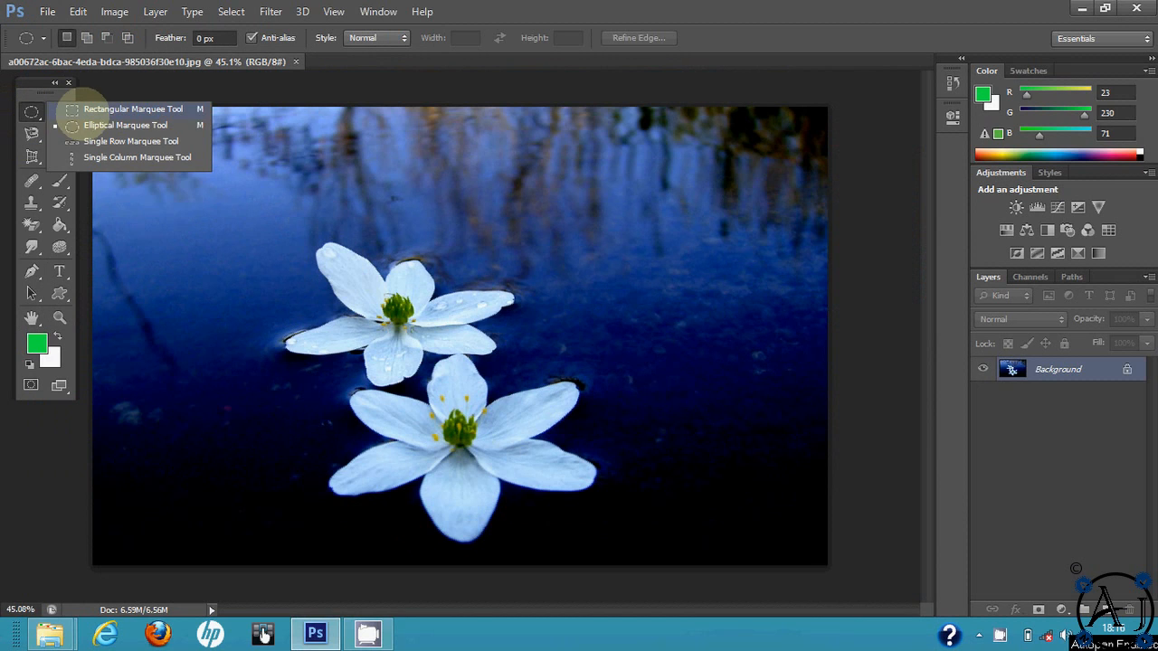
{"action": "left_click", "coordinate": [104, 108]}
{"action": "left_click_drag", "start_coordinate": [267, 198], "coordinate": [574, 450]}
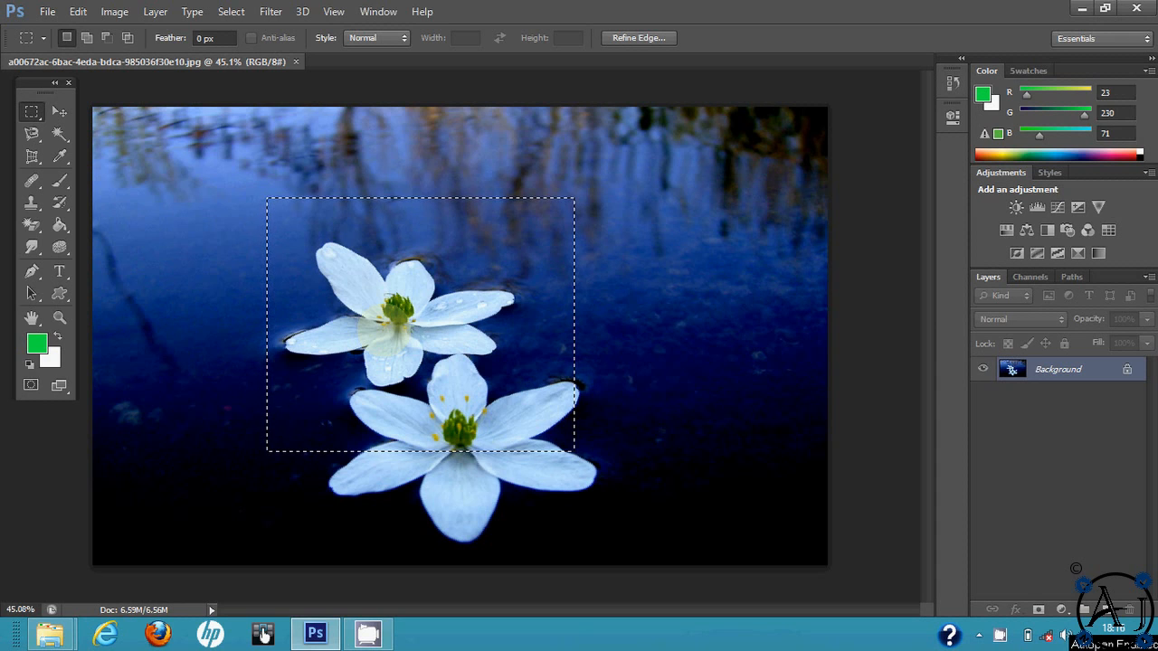
Copy the rectangular selection to a new layer with Layer Via Copy and hide the Background layer.
{"action": "left_click", "coordinate": [155, 11]}
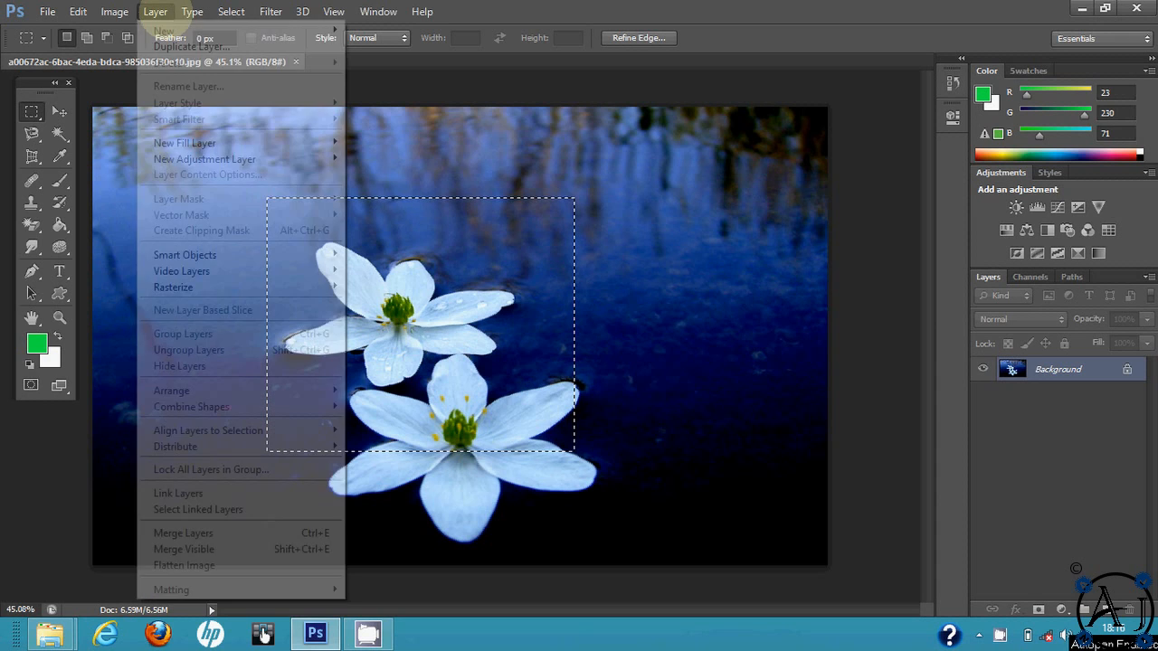
{"action": "mouse_move", "coordinate": [198, 30]}
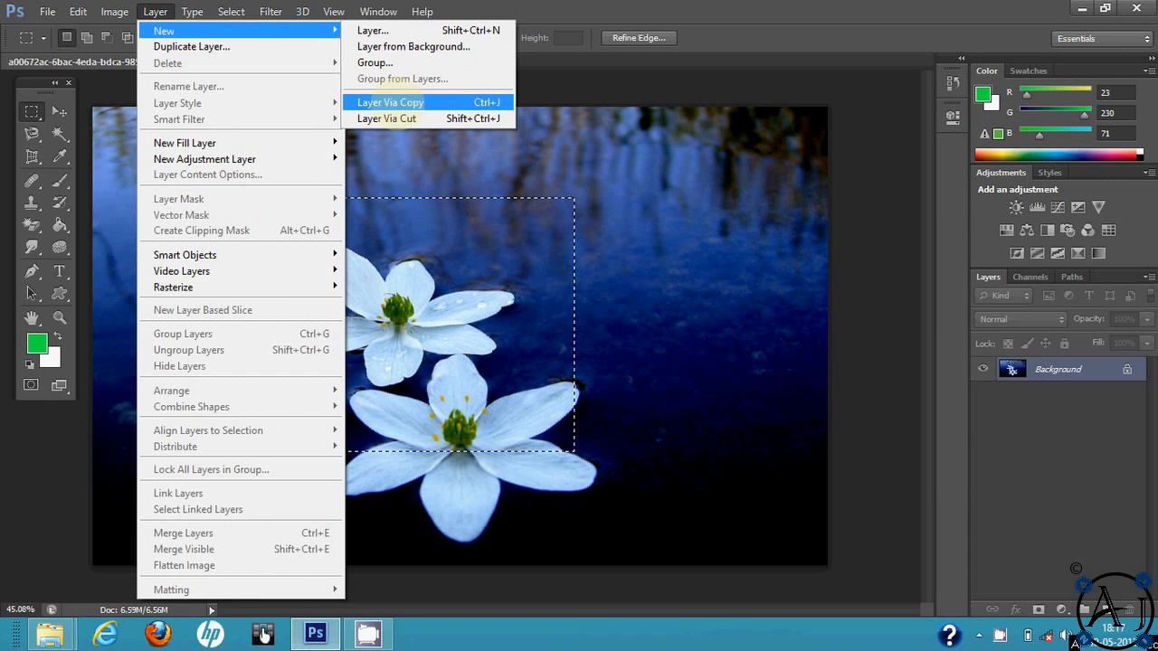
{"action": "left_click", "coordinate": [396, 103]}
{"action": "left_click", "coordinate": [982, 393]}
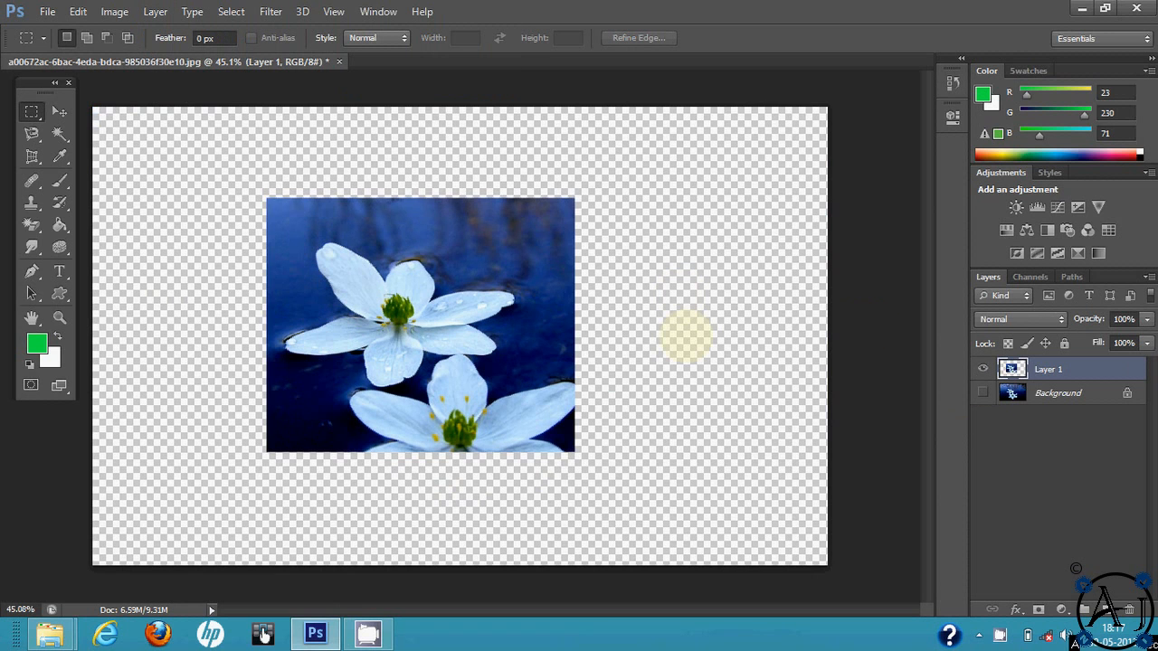
Undo the layer copy of the rectangular area and clear the selection.
{"action": "key", "text": "ctrl+z"}
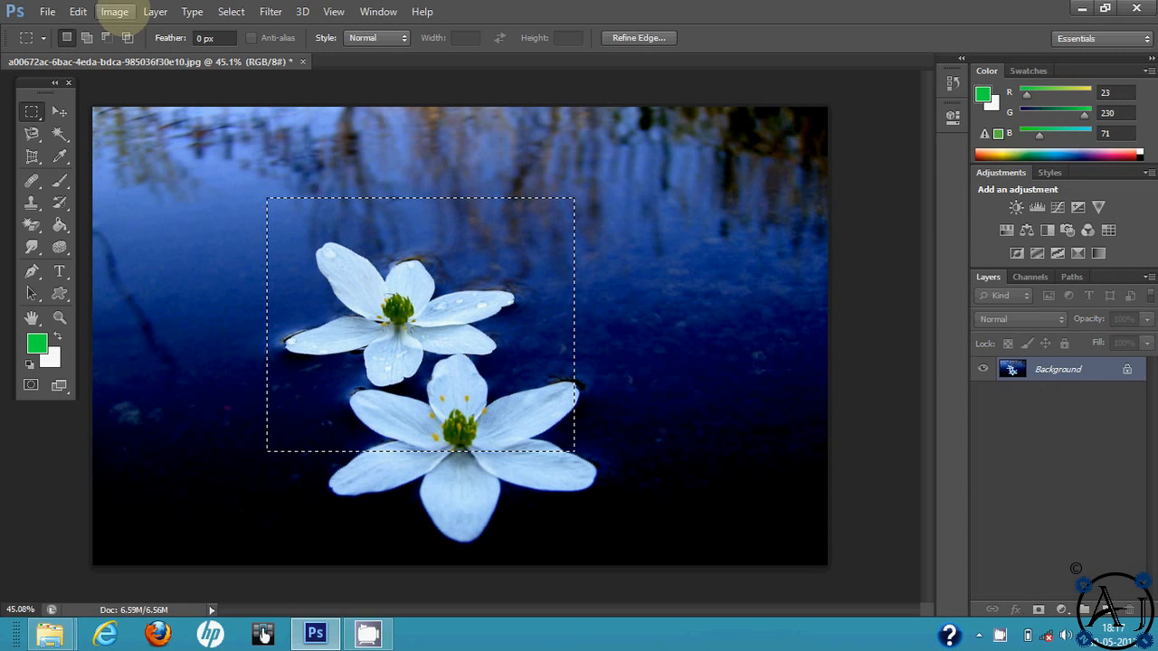
{"action": "left_click", "coordinate": [116, 11]}
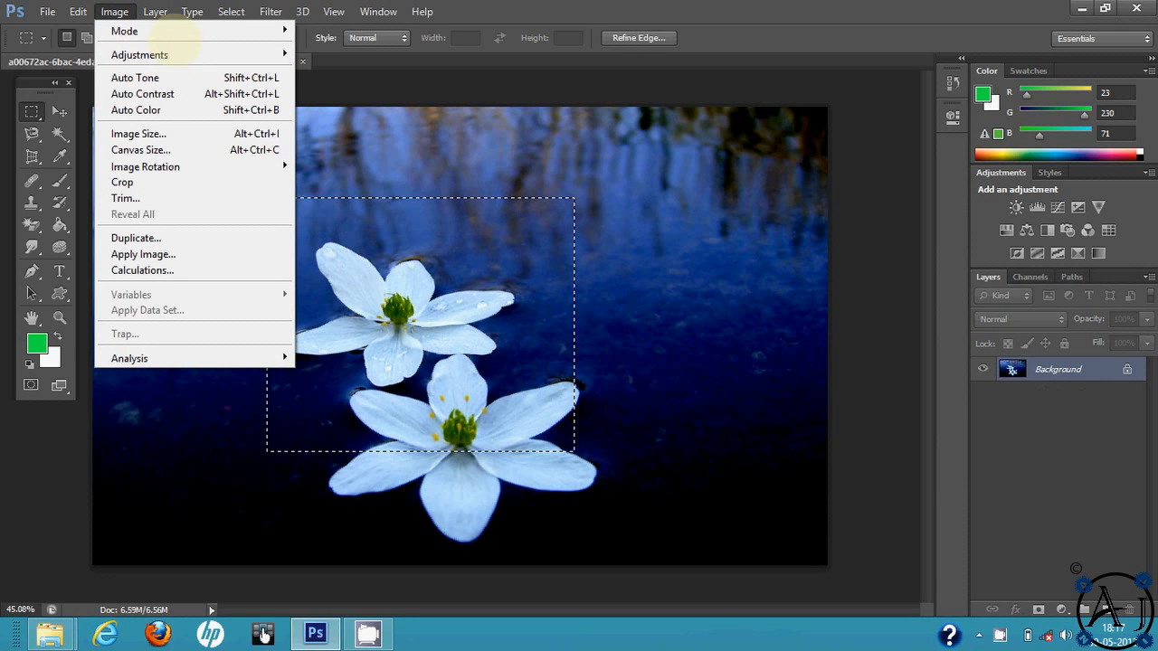
{"action": "mouse_move", "coordinate": [202, 36]}
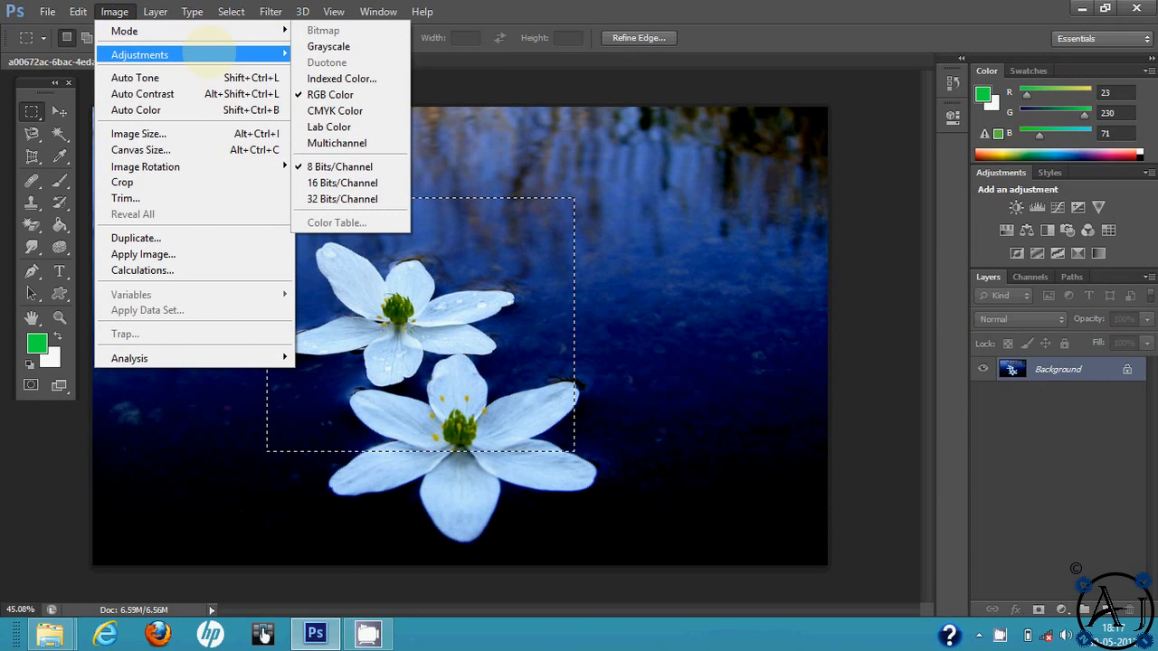
{"action": "mouse_move", "coordinate": [155, 11]}
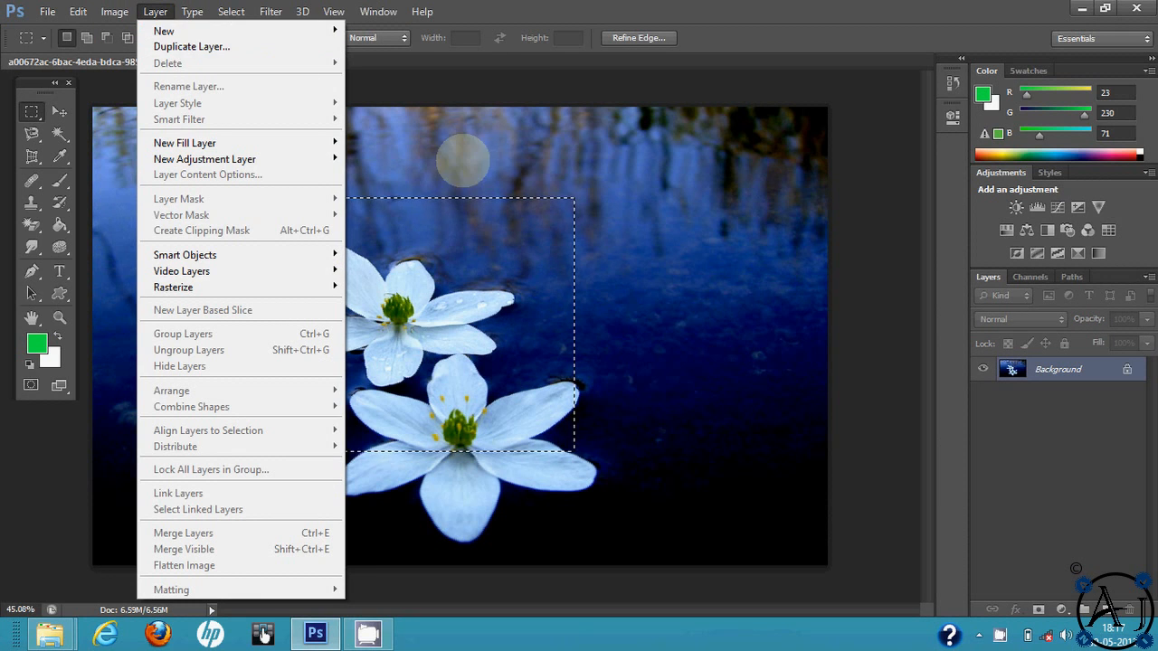
{"action": "left_click", "coordinate": [468, 163]}
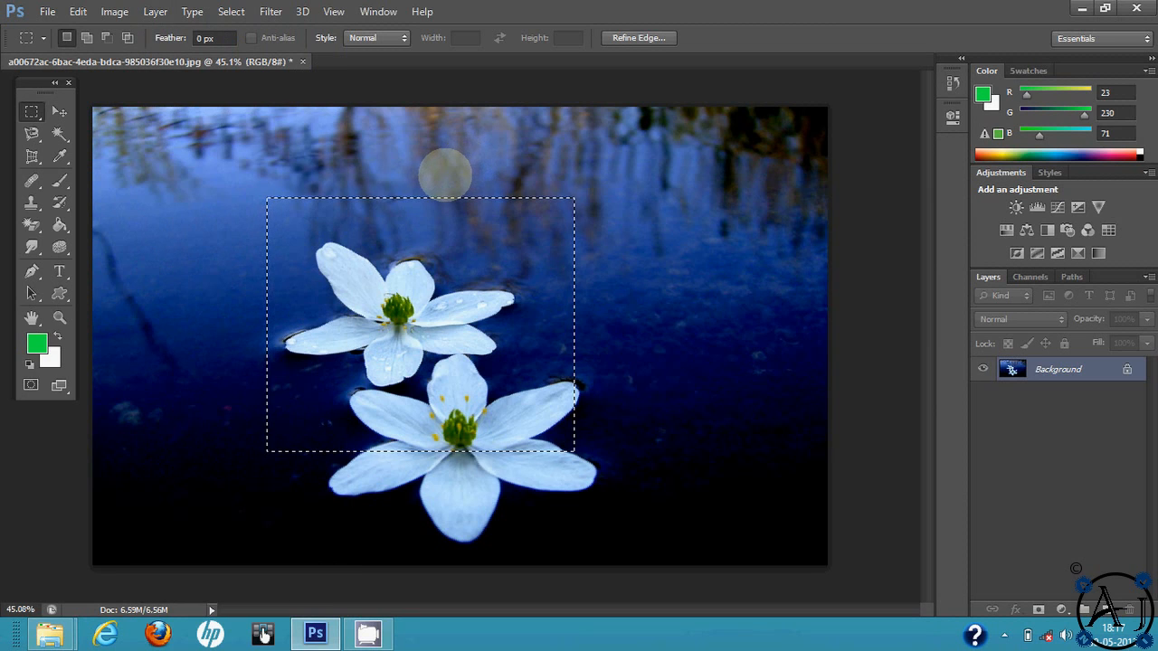
{"action": "left_click", "coordinate": [445, 172]}
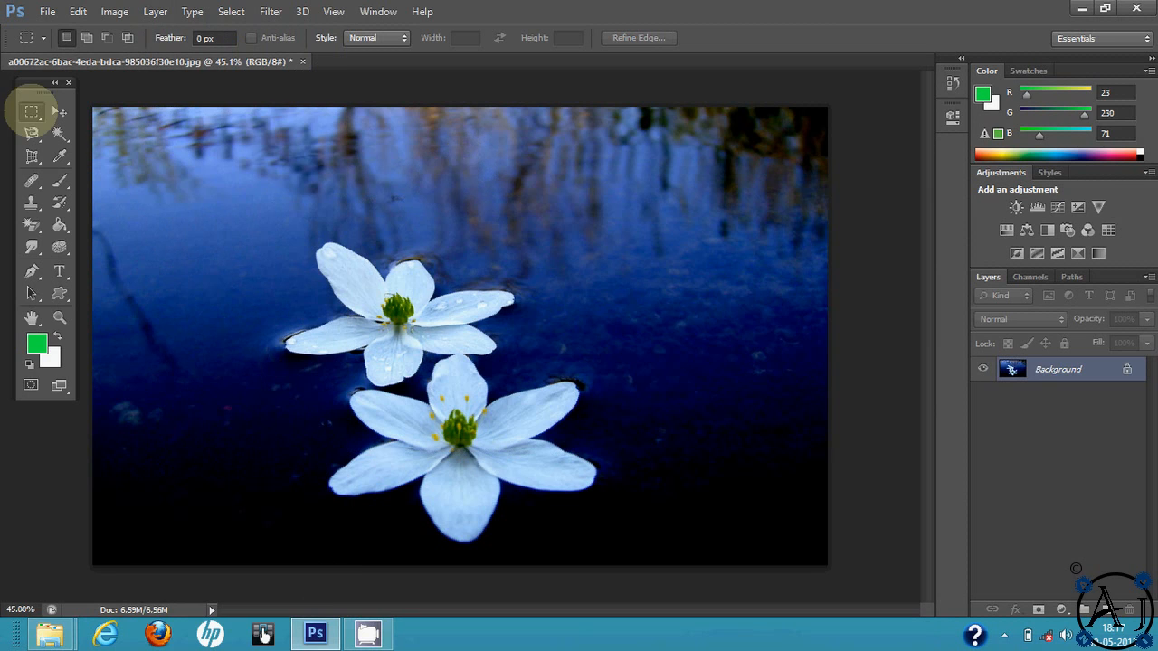
Draw an elliptical marquee selection around the upper flower, overlapping the lower flower's top petals.
{"action": "right_click", "coordinate": [31, 111]}
{"action": "left_click", "coordinate": [108, 124]}
{"action": "left_click_drag", "start_coordinate": [256, 213], "coordinate": [561, 458]}
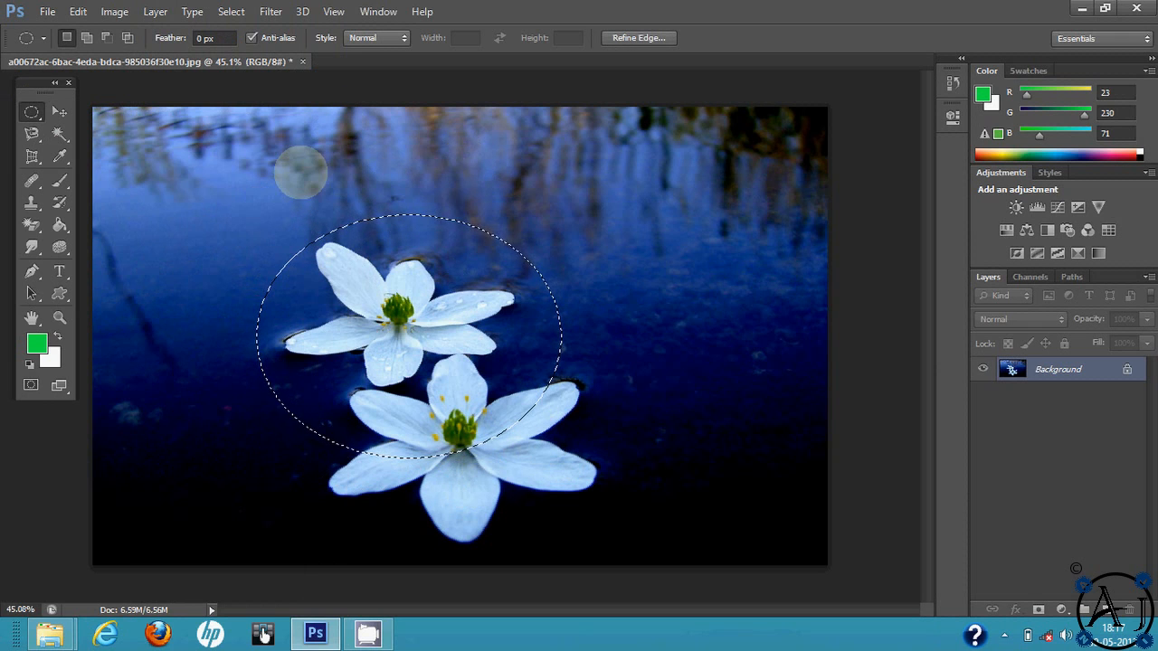
Isolate the elliptical selection on its own layer with the Background hidden, and undo the copy.
{"action": "key", "text": "ctrl+j"}
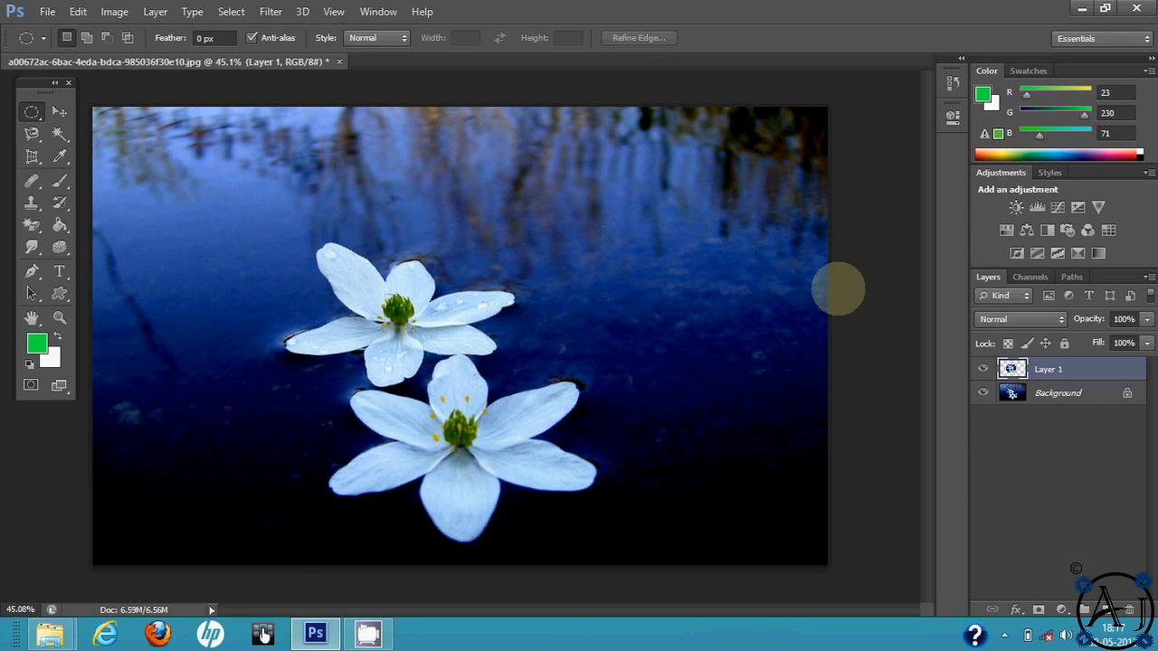
{"action": "left_click", "coordinate": [984, 393]}
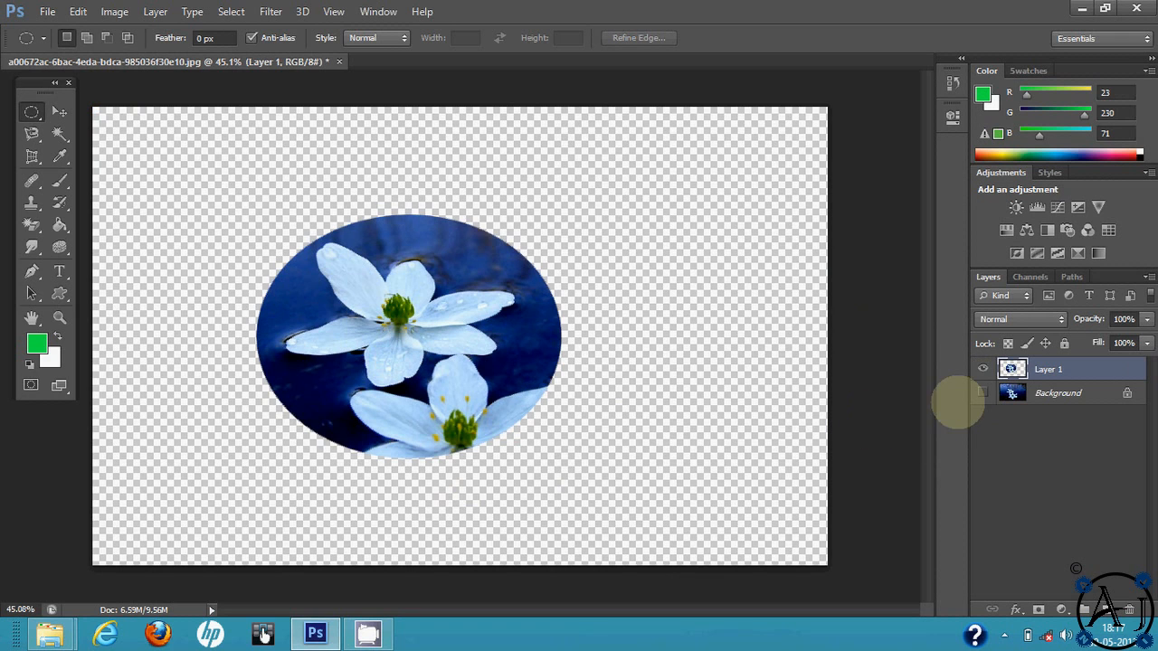
{"action": "left_click", "coordinate": [984, 393]}
{"action": "key", "text": "ctrl+z"}
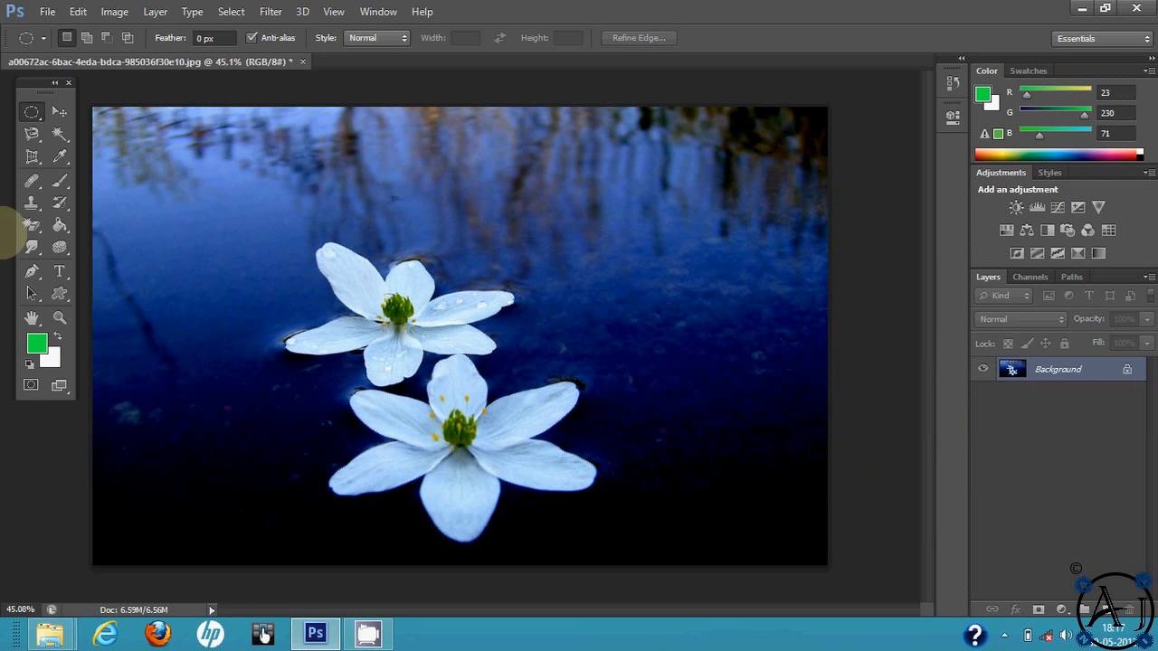
Build one combined selection from several added ellipses and move its outline over the two flowers.
{"action": "left_click_drag", "start_coordinate": [204, 185], "coordinate": [394, 328]}
{"action": "key", "text": "shift"}
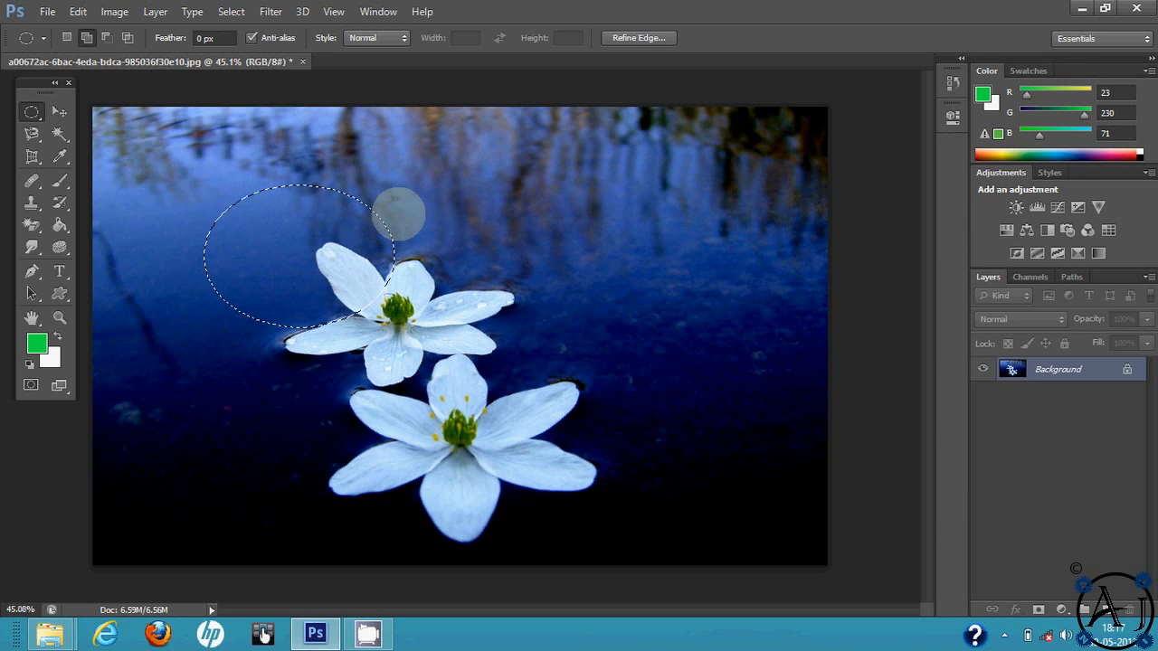
{"action": "key", "text": "shift"}
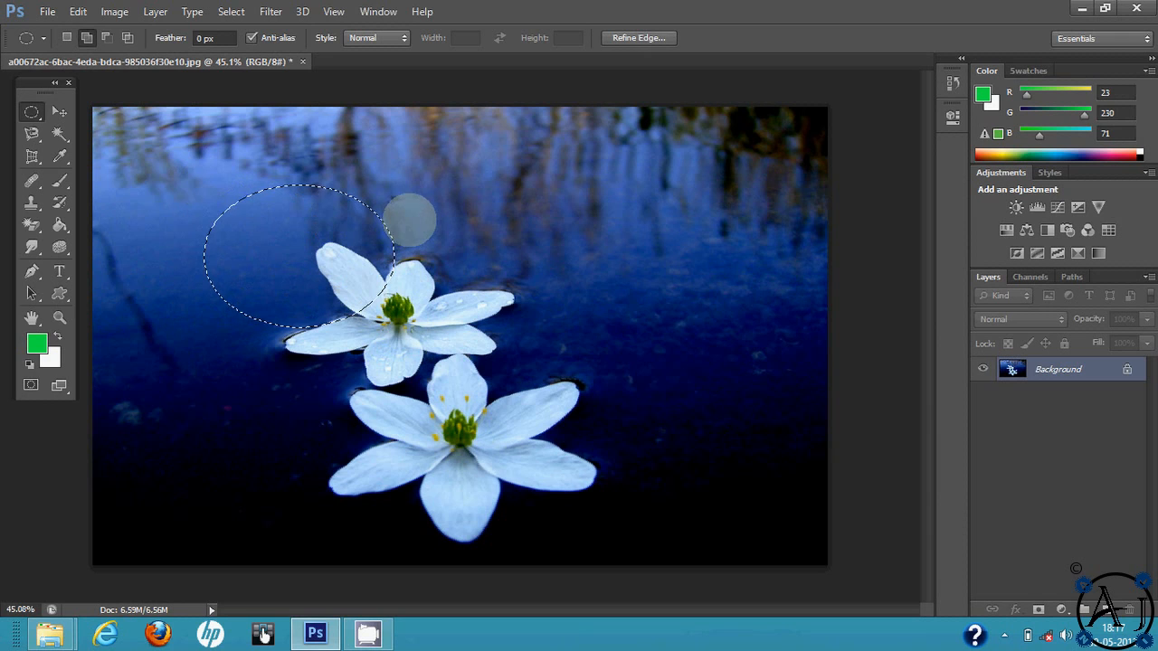
{"action": "left_click_drag", "start_coordinate": [389, 243], "coordinate": [529, 354]}
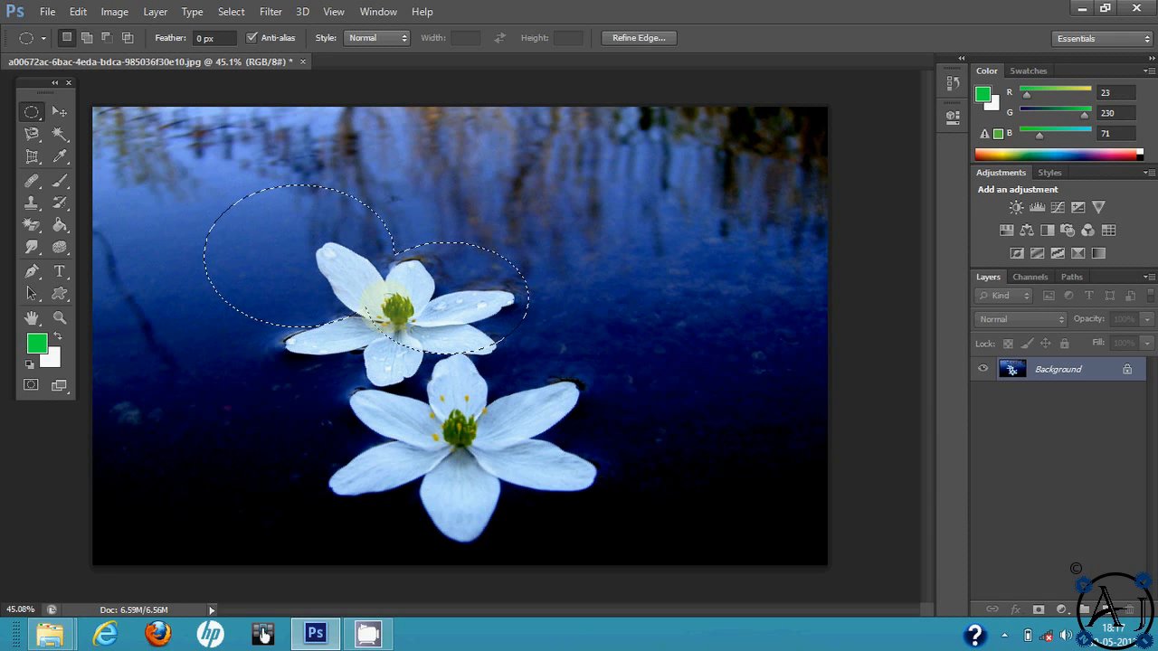
{"action": "mouse_move", "coordinate": [281, 308]}
{"action": "left_mouse_down"}
{"action": "mouse_move", "coordinate": [120, 429]}
{"action": "mouse_move", "coordinate": [276, 304]}
{"action": "left_mouse_up"}
{"action": "left_click_drag", "start_coordinate": [376, 172], "coordinate": [368, 306]}
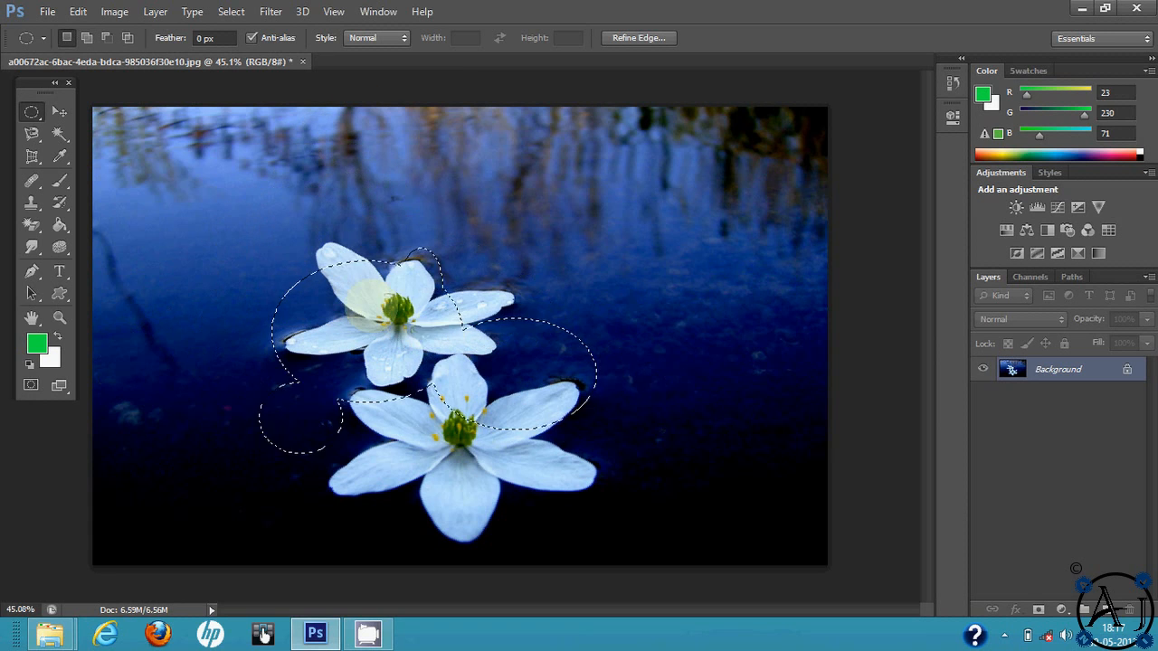
Preview the combined ellipse selection on a new layer with the Background hidden, and undo the copy and selection.
{"action": "key", "text": "ctrl+j"}
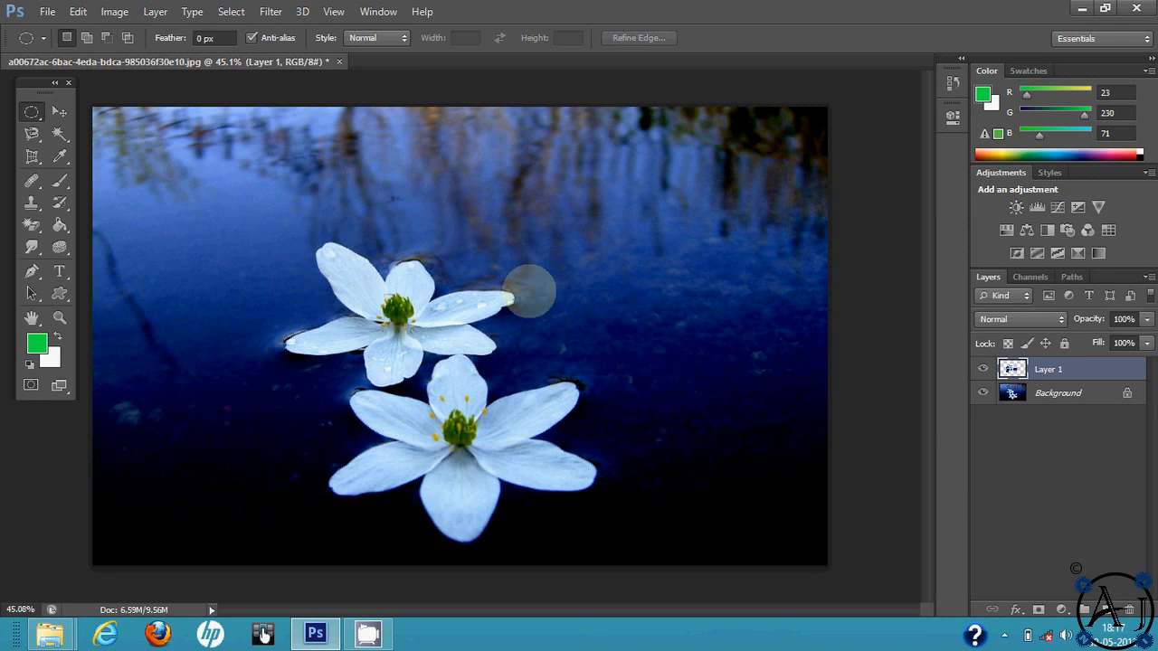
{"action": "left_click", "coordinate": [983, 392]}
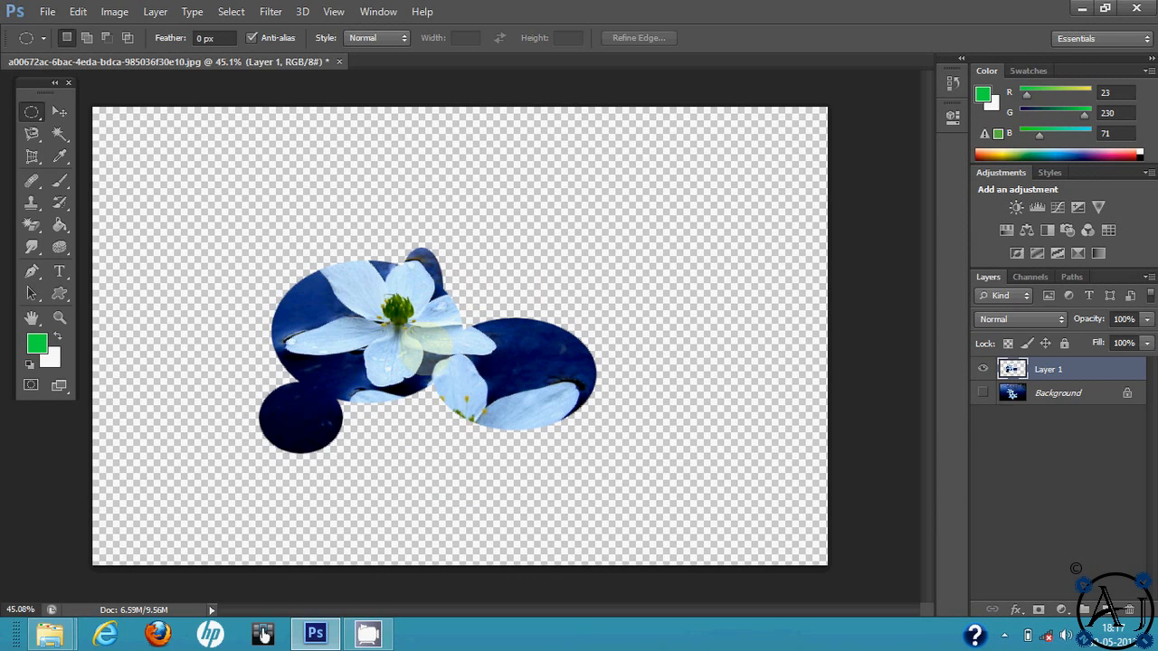
{"action": "key", "text": "ctrl+z"}
{"action": "key", "text": "ctrl+d"}
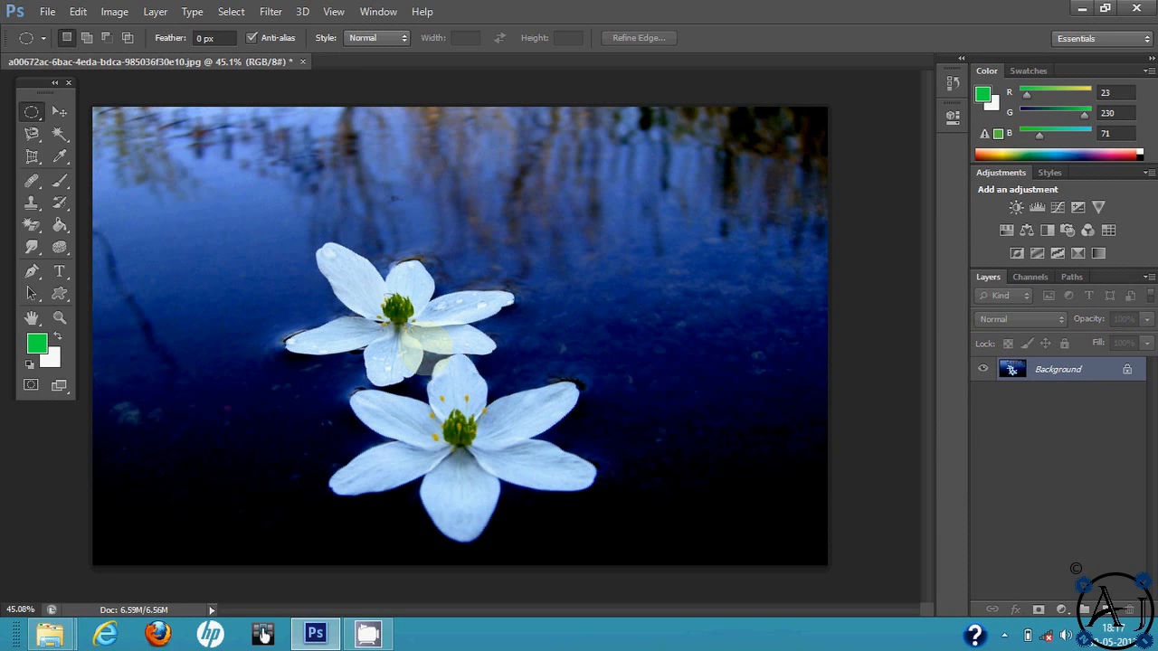
Try to move the locked Background layer with the Move tool.
{"action": "right_click", "coordinate": [32, 111]}
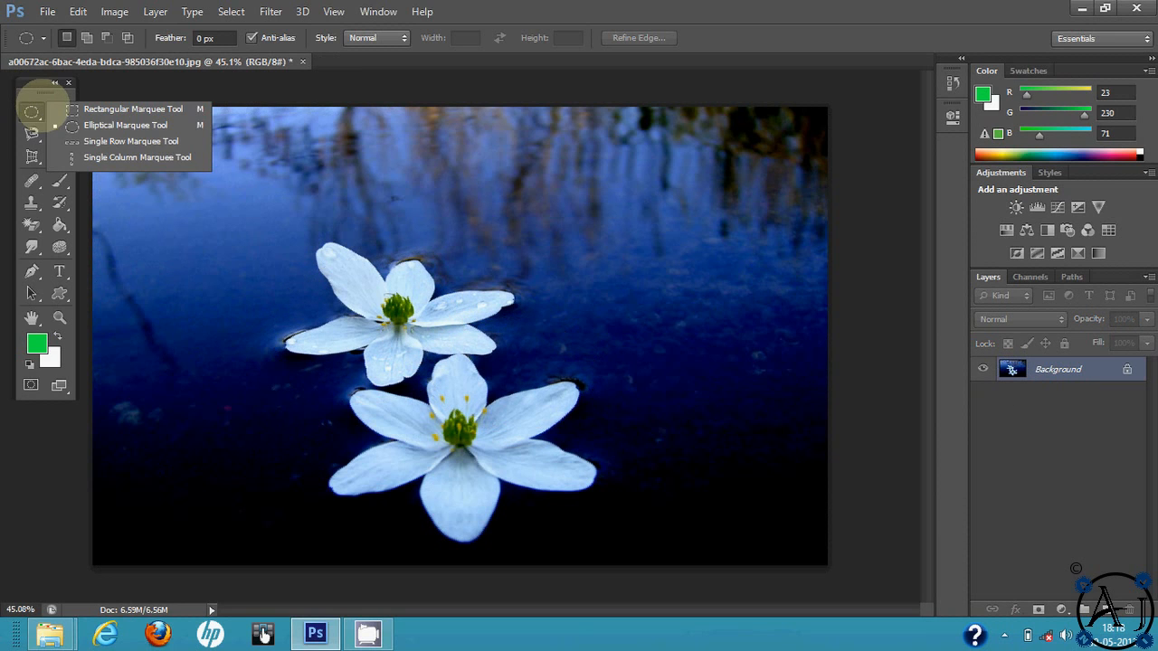
{"action": "left_click", "coordinate": [59, 112]}
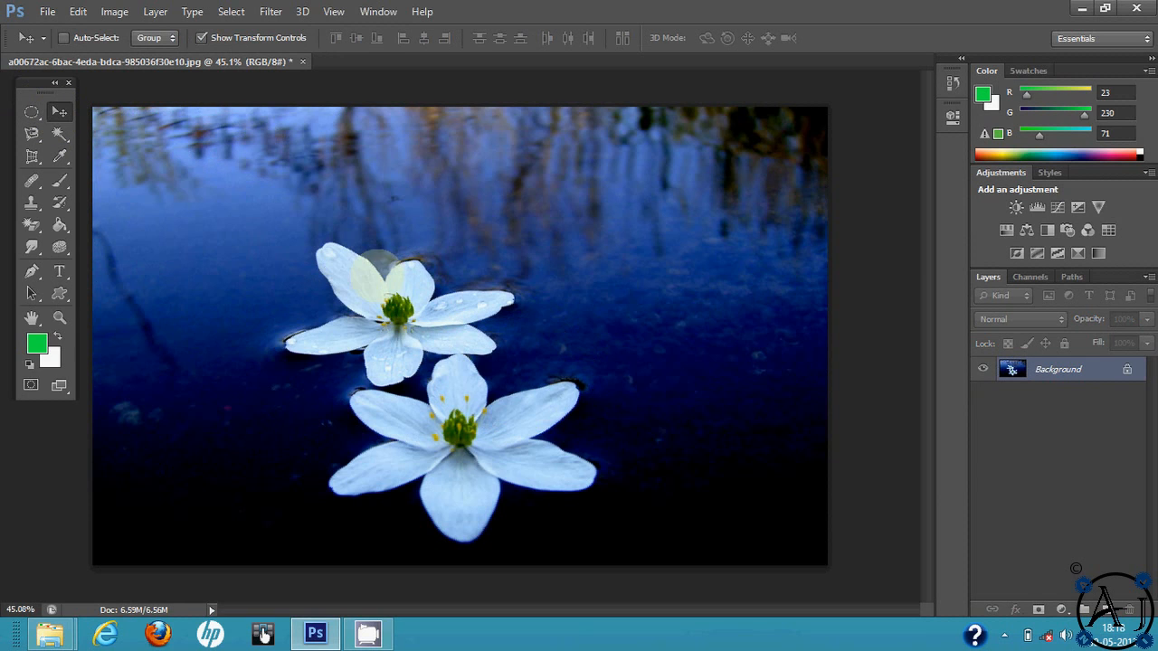
{"action": "left_click_drag", "start_coordinate": [391, 300], "coordinate": [357, 301]}
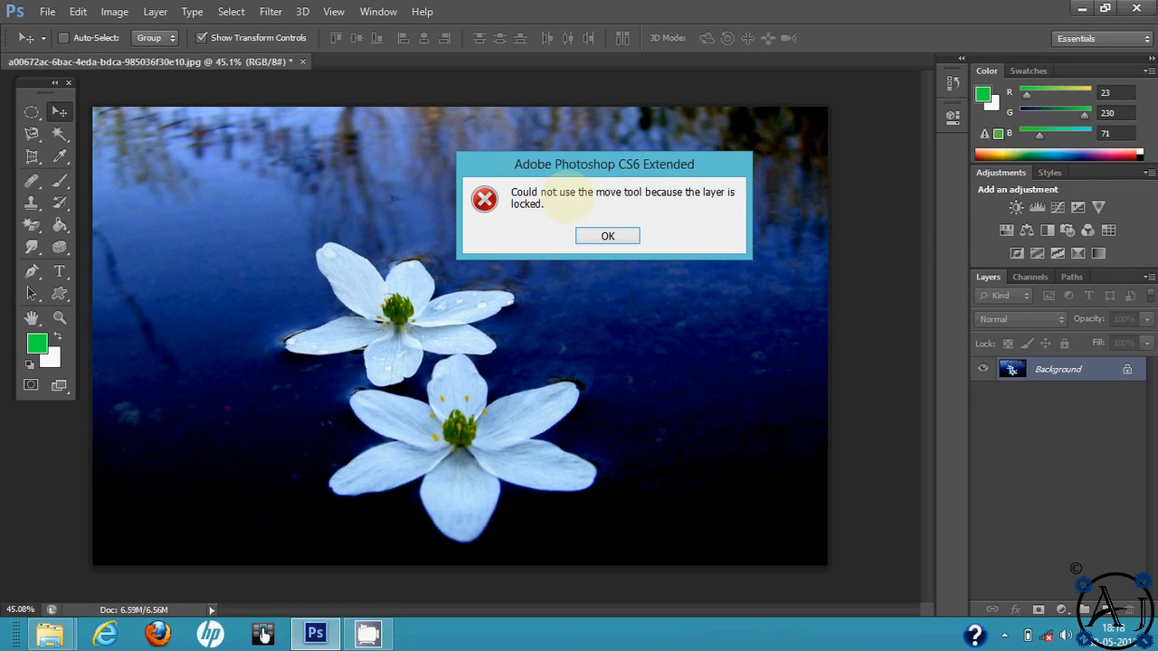
{"action": "left_click", "coordinate": [608, 236]}
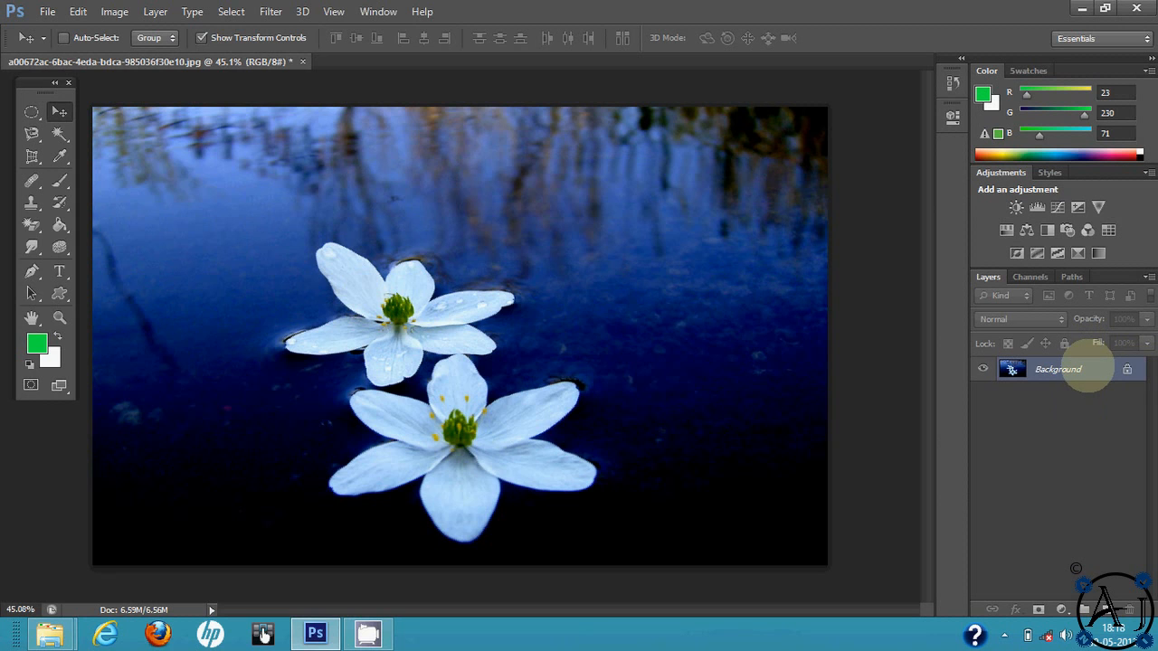
Convert the locked Background into an editable layer, keeping the default name Layer 0.
{"action": "double_click", "coordinate": [1088, 369]}
{"action": "left_click", "coordinate": [728, 192]}
Try moving and enlarging the unlocked photo layer with the Move tool, cancelling the transform and undoing the move.
{"action": "left_click_drag", "start_coordinate": [724, 208], "coordinate": [624, 337]}
{"action": "left_click_drag", "start_coordinate": [801, 157], "coordinate": [846, 97]}
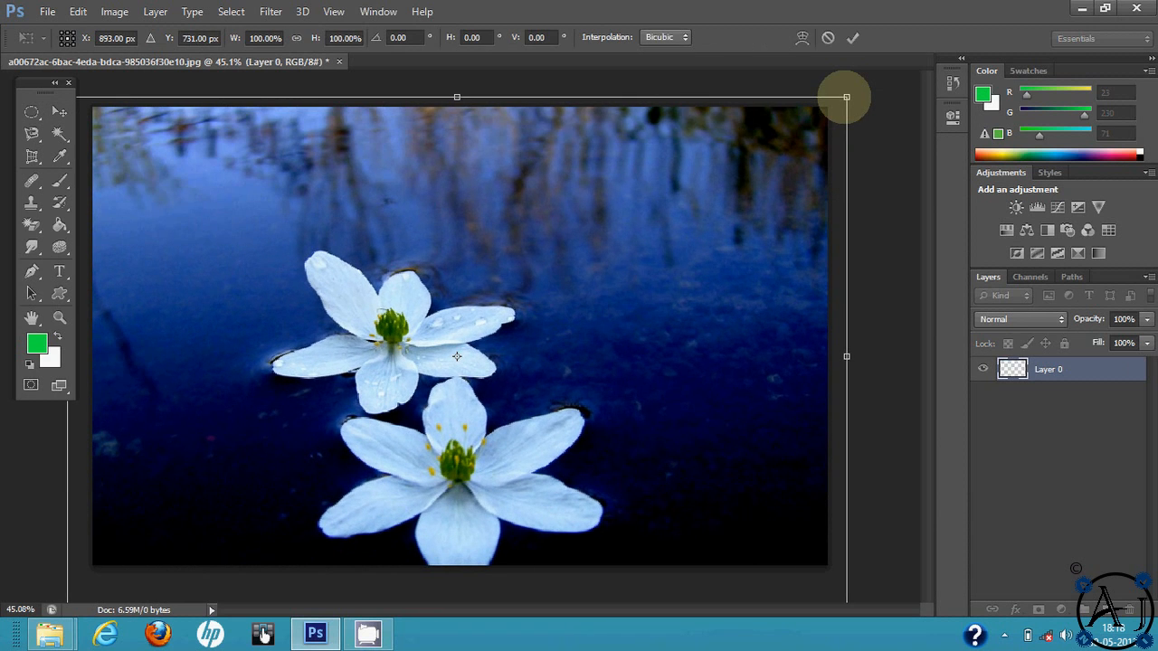
{"action": "key", "text": "Escape"}
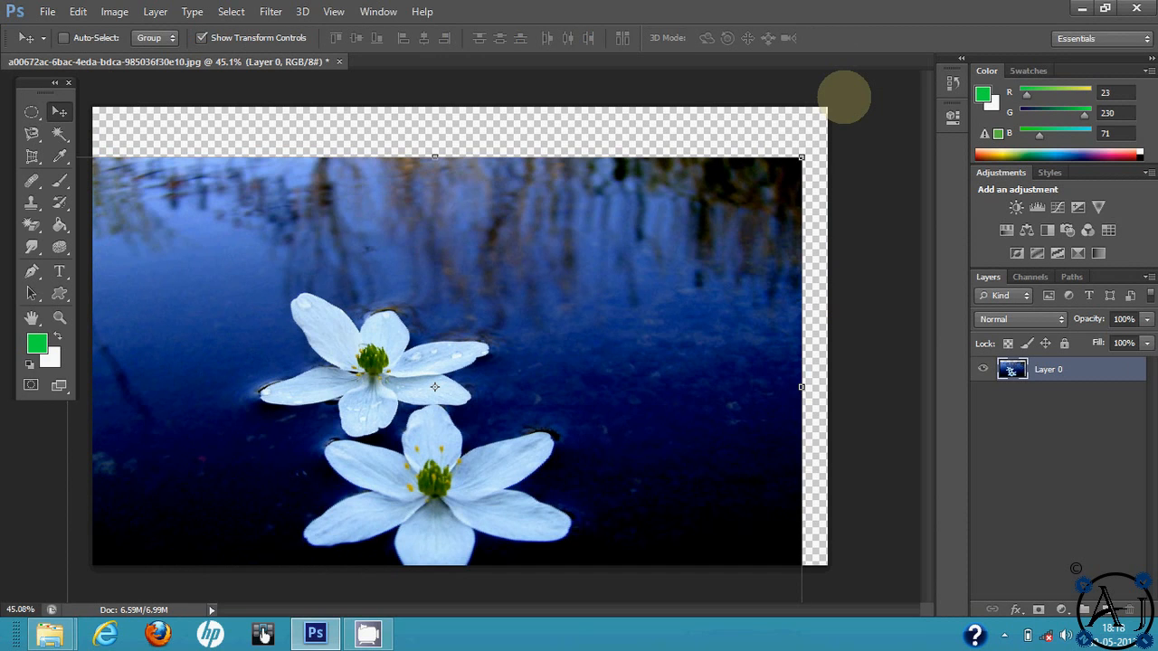
{"action": "key", "text": "ctrl+z"}
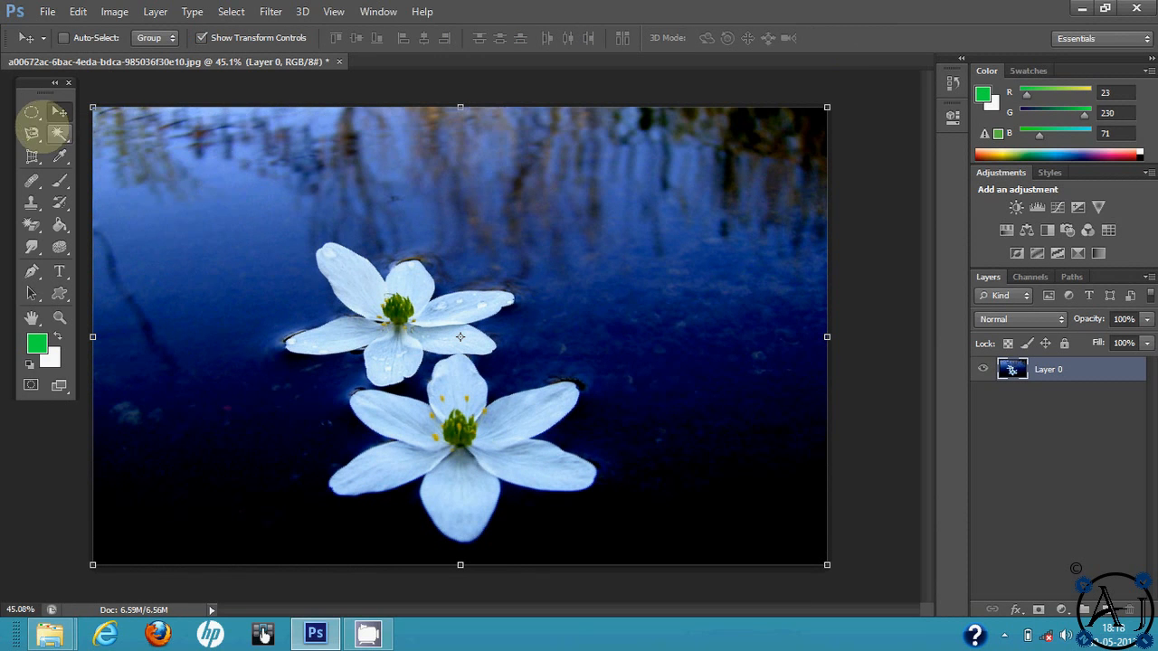
Draw a freehand selection loosely around the upper flower with the Lasso tool.
{"action": "left_click", "coordinate": [32, 133]}
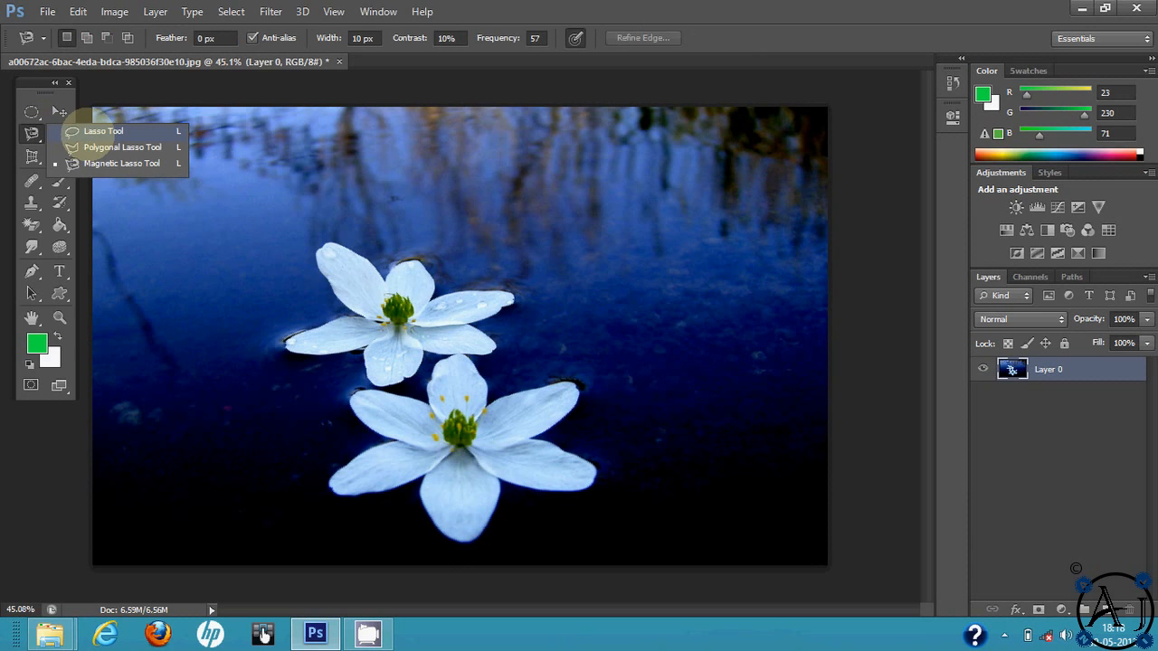
{"action": "left_click", "coordinate": [88, 134]}
{"action": "mouse_move", "coordinate": [327, 226]}
{"action": "left_mouse_down"}
{"action": "mouse_move", "coordinate": [288, 264]}
{"action": "mouse_move", "coordinate": [330, 298]}
{"action": "mouse_move", "coordinate": [262, 384]}
{"action": "mouse_move", "coordinate": [364, 371]}
{"action": "mouse_move", "coordinate": [515, 374]}
{"action": "mouse_move", "coordinate": [586, 310]}
{"action": "mouse_move", "coordinate": [434, 222]}
{"action": "mouse_move", "coordinate": [365, 210]}
{"action": "mouse_move", "coordinate": [328, 226]}
{"action": "left_mouse_up"}
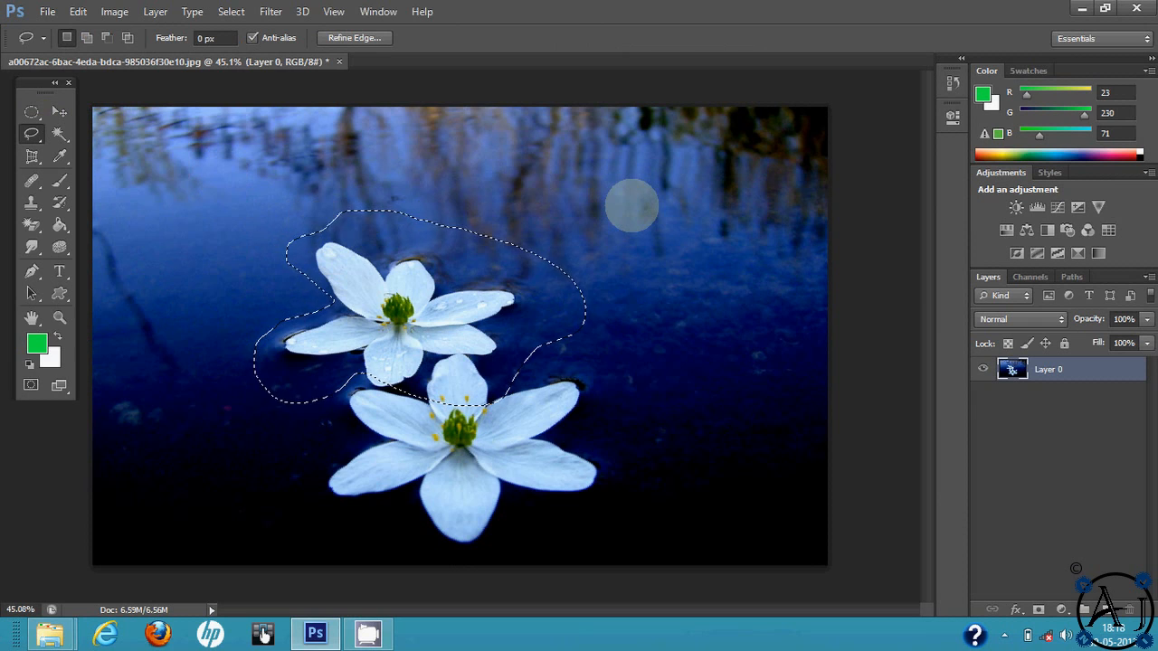
Copy the freehand lasso selection to a new layer, and undo the copy and clear the selection.
{"action": "key", "text": "ctrl+j"}
{"action": "key", "text": "ctrl+z"}
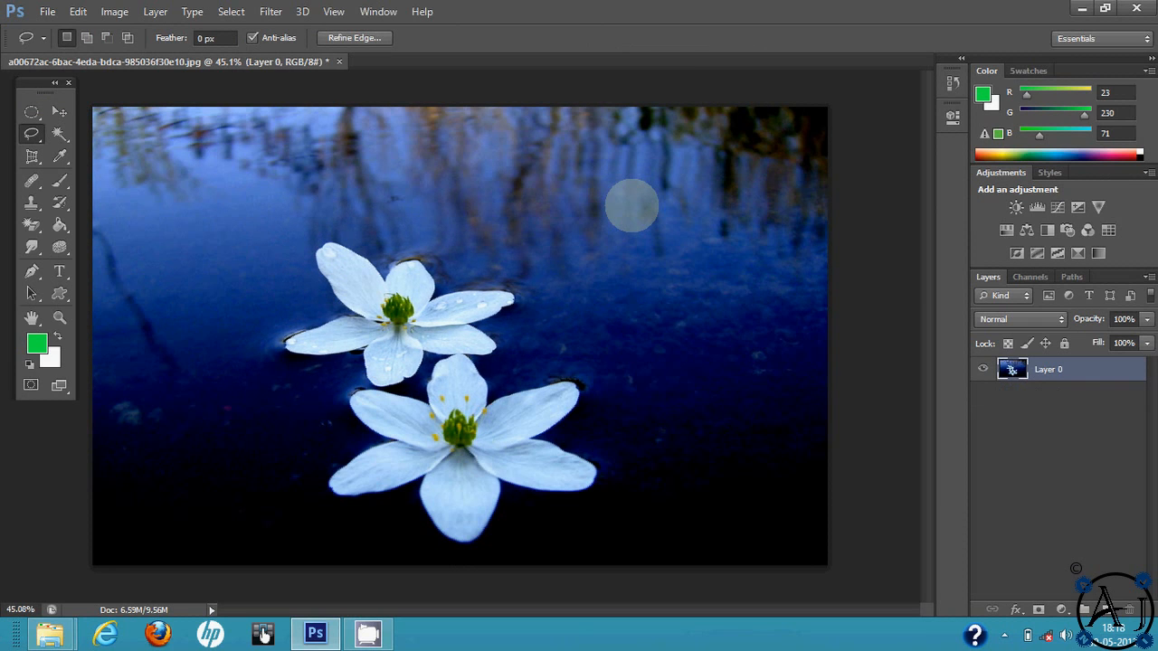
{"action": "key", "text": "ctrl+d"}
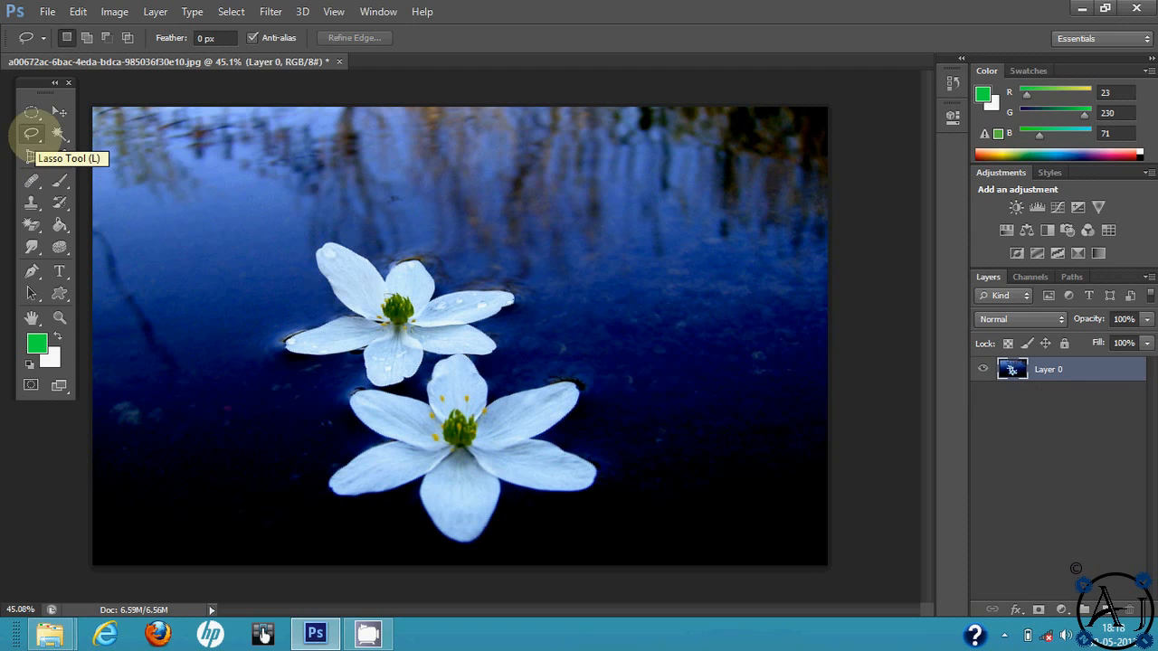
Trace the upper flower's outline with the Magnetic Lasso tool and copy the selected flower to a new layer.
{"action": "left_click", "coordinate": [32, 133]}
{"action": "left_click", "coordinate": [80, 163]}
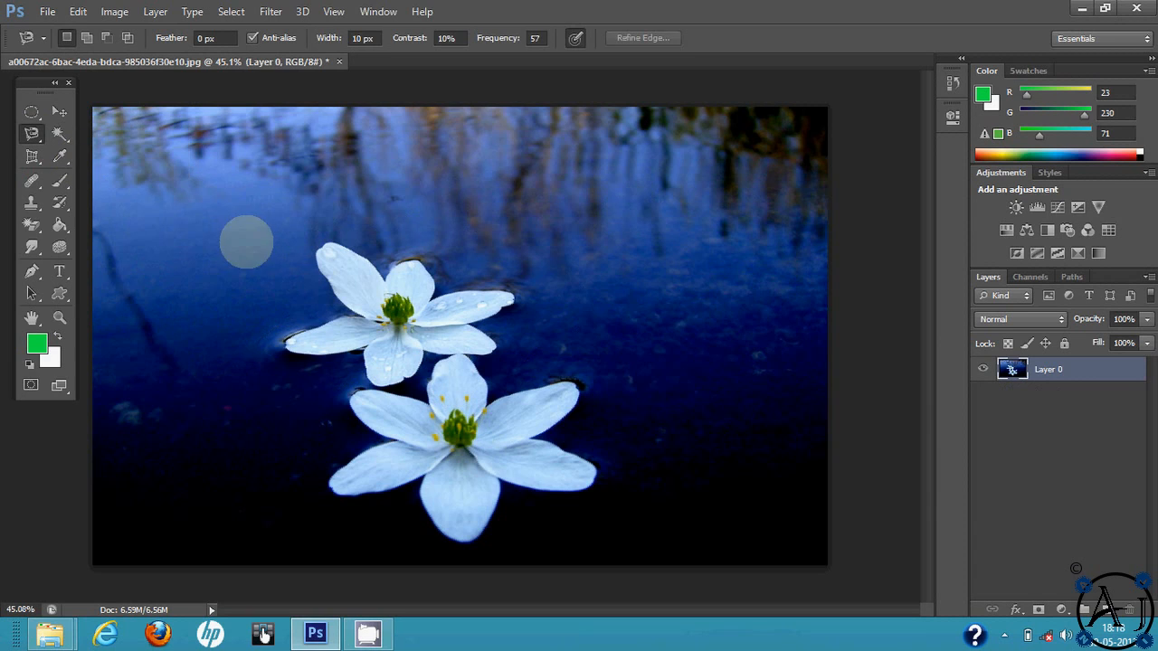
{"action": "left_click", "coordinate": [365, 314]}
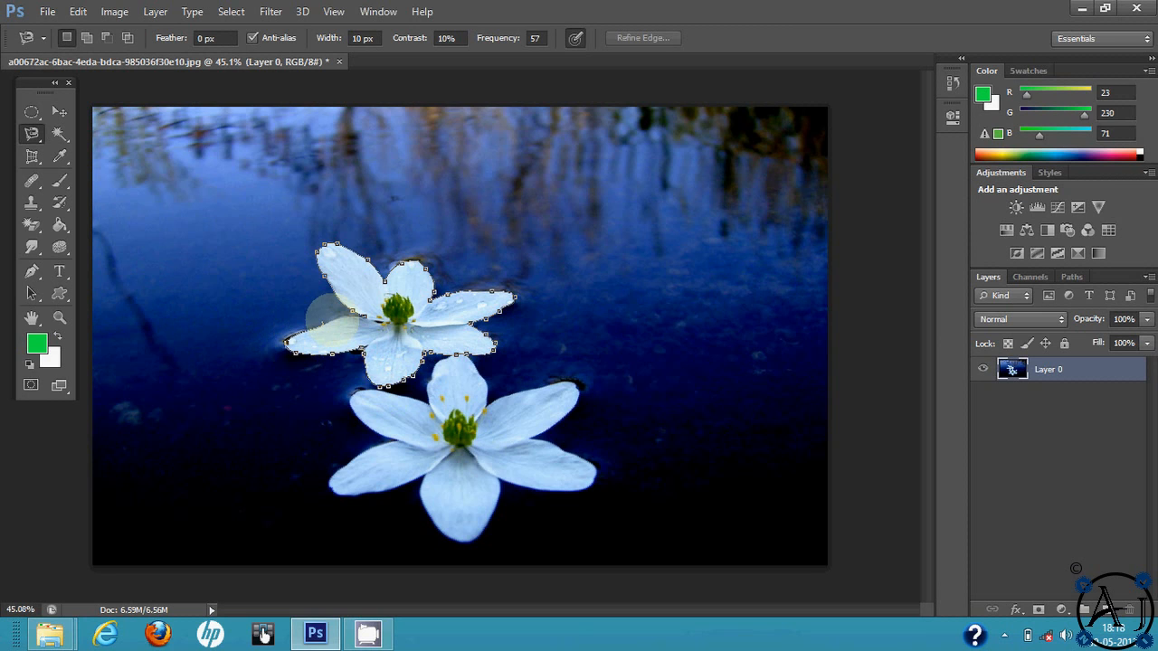
{"action": "double_click", "coordinate": [358, 310]}
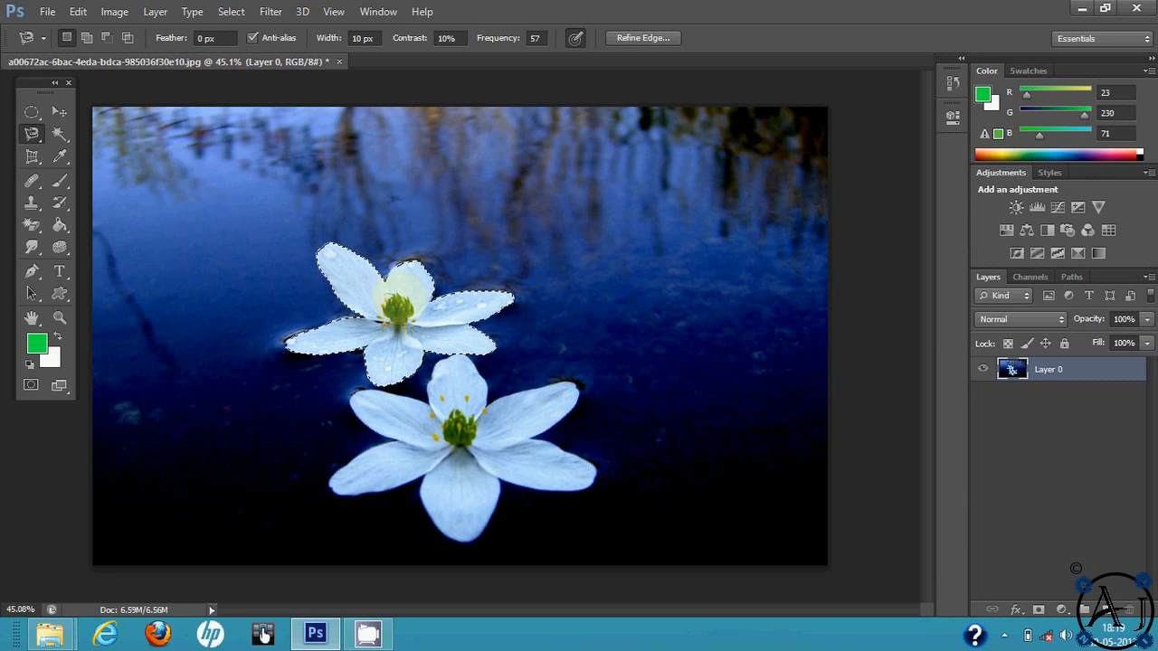
{"action": "key", "text": "ctrl+j"}
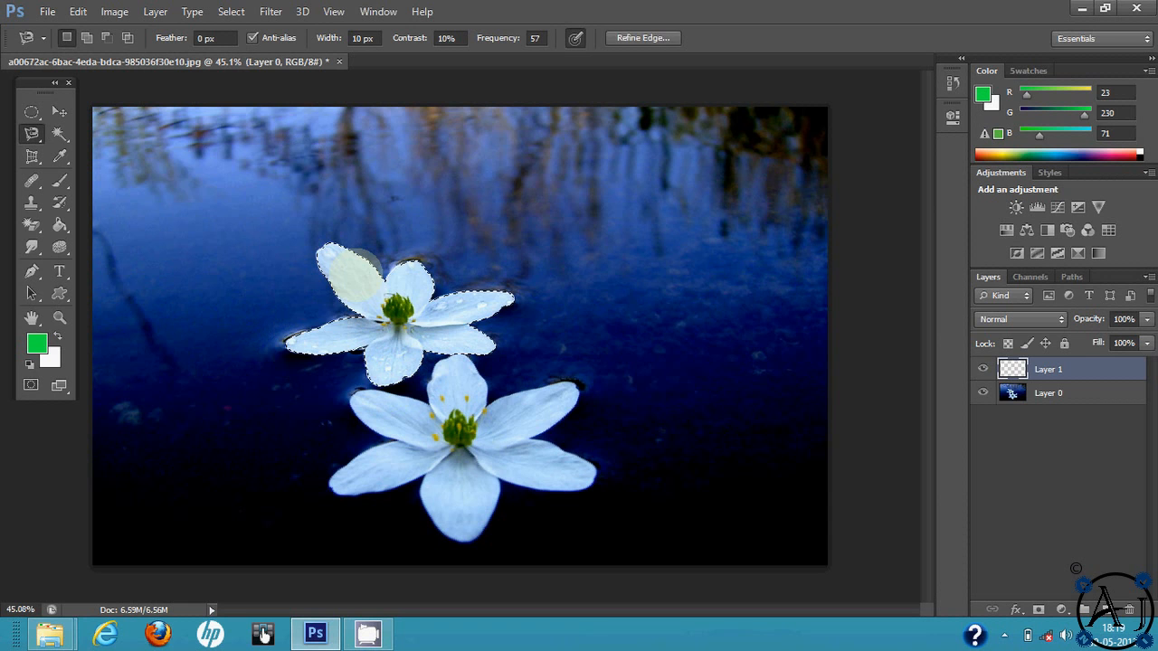
Hide Layer 0 to inspect the copied flower on its own, and show the layer again.
{"action": "left_click", "coordinate": [984, 393]}
{"action": "left_click", "coordinate": [983, 393]}
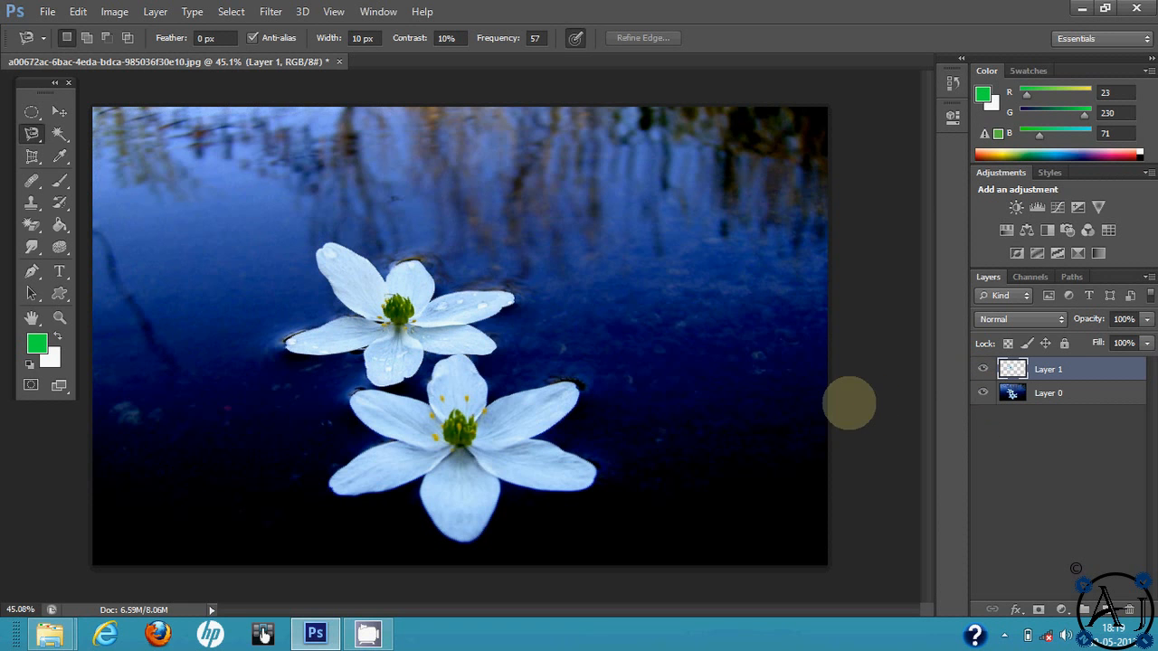
{"action": "left_click", "coordinate": [984, 392]}
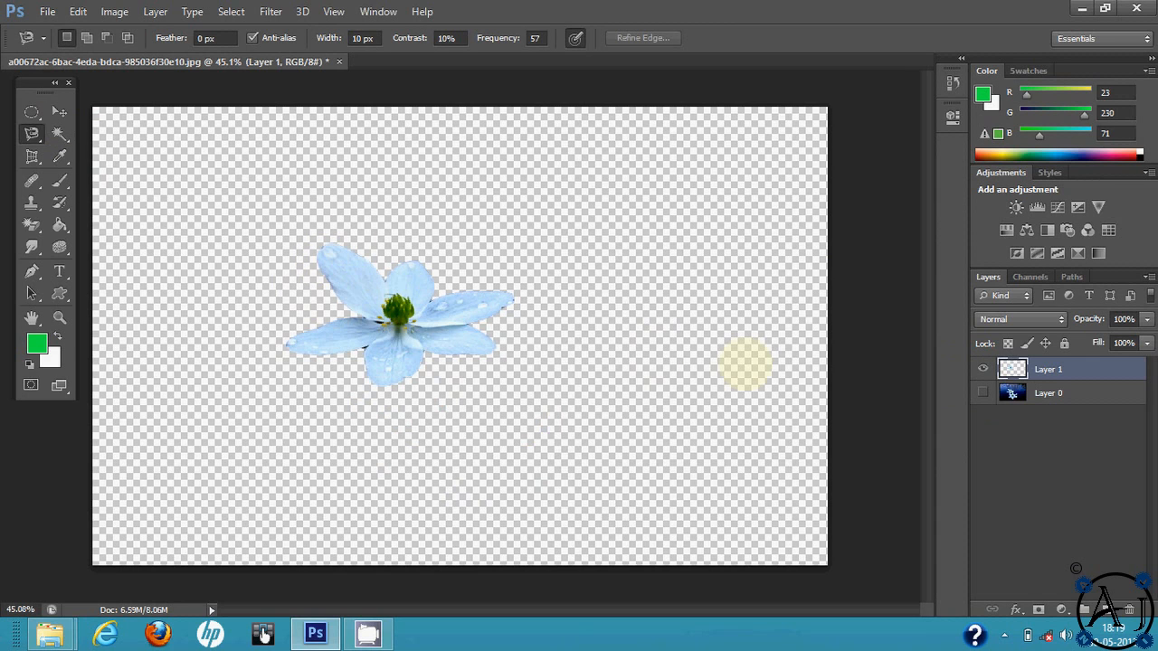
{"action": "left_click", "coordinate": [984, 392]}
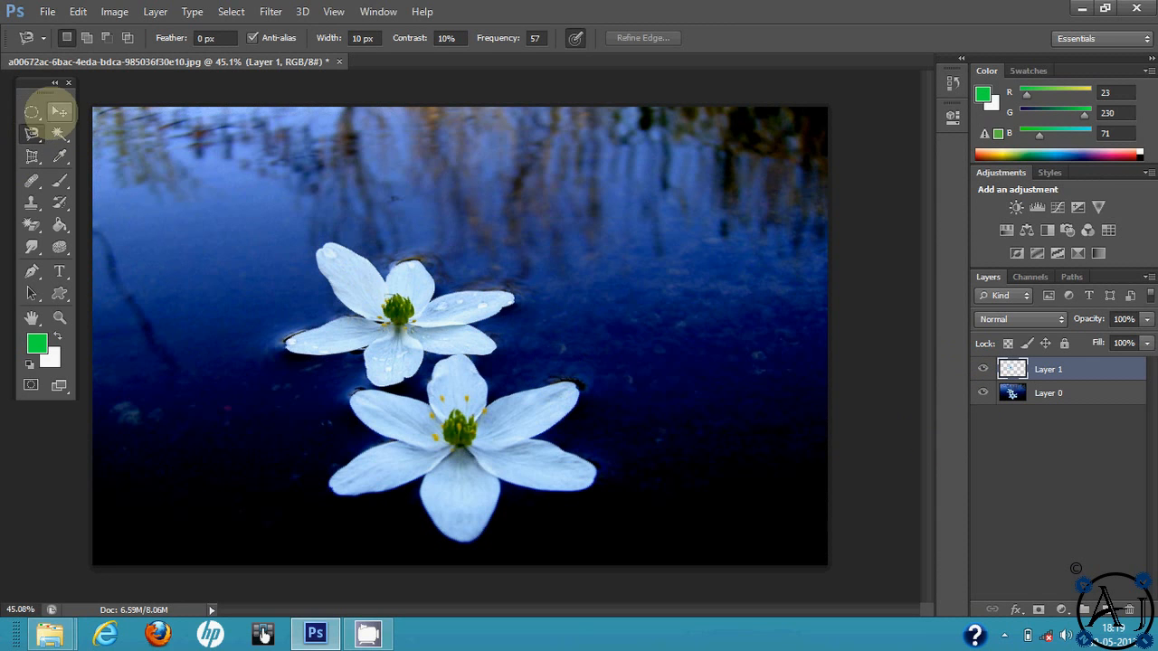
Move the copied flower onto the open water to the right of the original upper flower.
{"action": "left_click", "coordinate": [59, 110]}
{"action": "left_click_drag", "start_coordinate": [341, 286], "coordinate": [583, 278]}
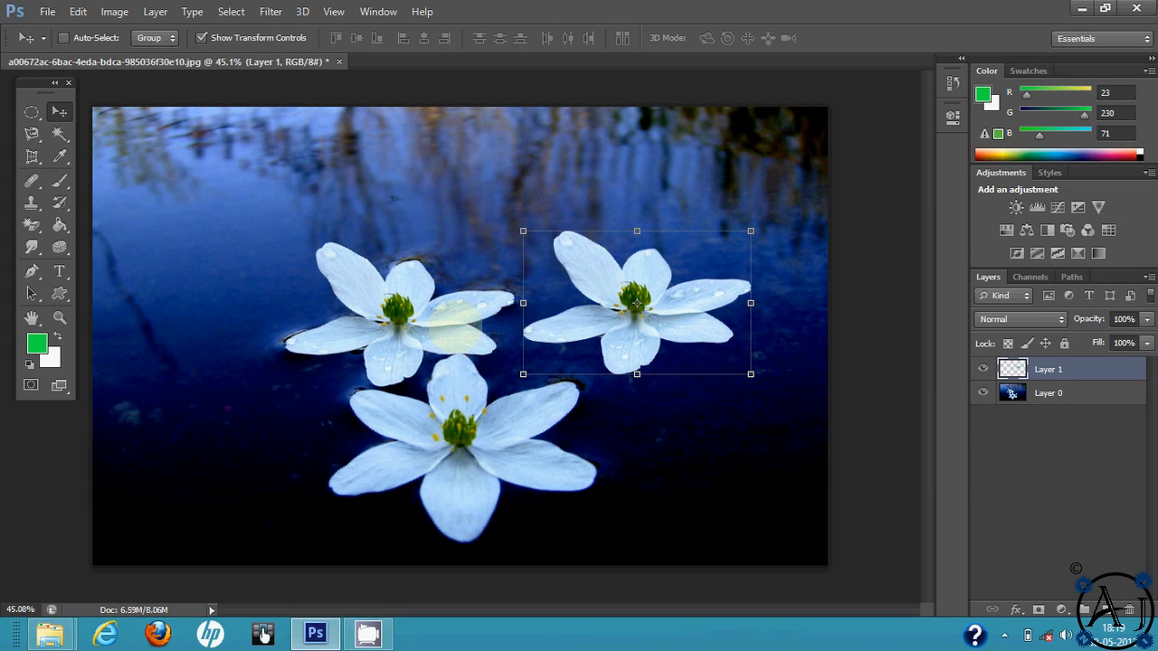
{"action": "scroll", "coordinate": [613, 291], "scroll_direction": "up", "scroll_amount": 1}
{"action": "scroll", "coordinate": [612, 291], "scroll_direction": "down", "scroll_amount": 1}
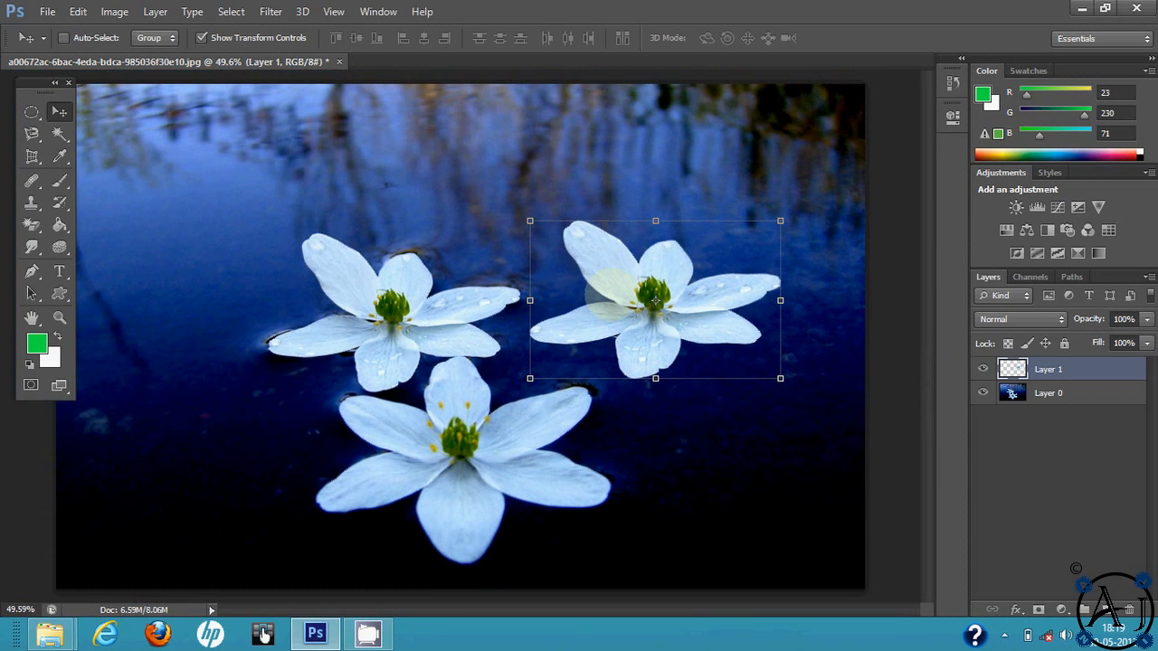
Try to select the original upper flower with the Quick Selection tool while Layer 1 is active.
{"action": "left_click", "coordinate": [32, 133]}
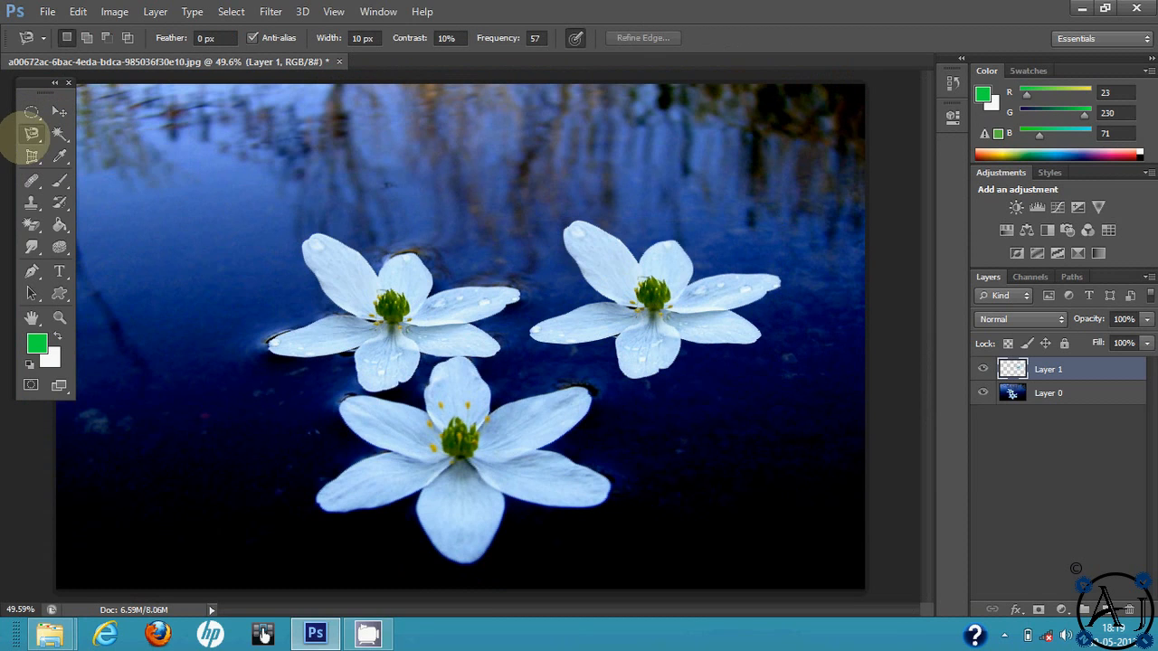
{"action": "left_click", "coordinate": [58, 133]}
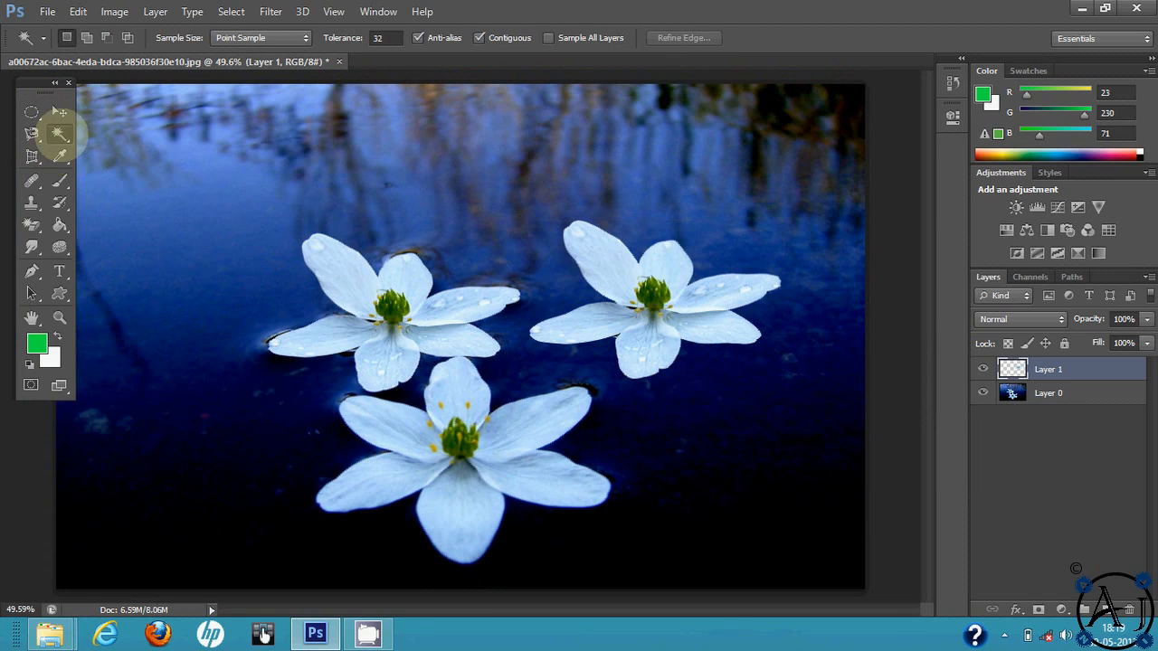
{"action": "left_click", "coordinate": [59, 133]}
{"action": "left_click", "coordinate": [149, 124]}
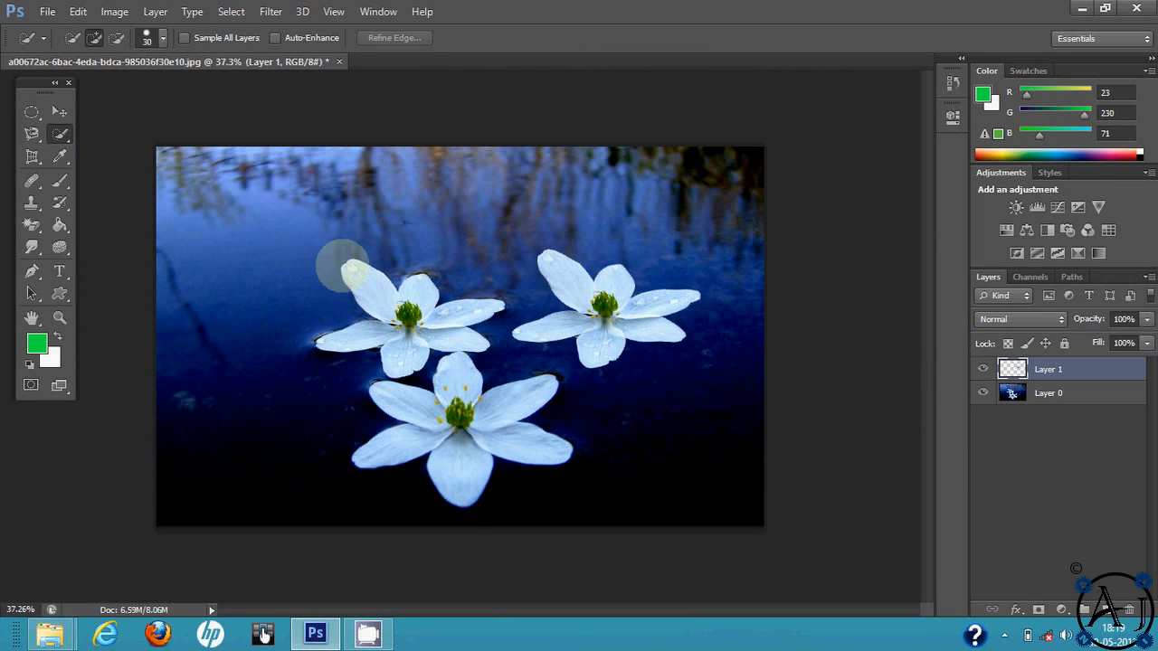
{"action": "scroll", "coordinate": [342, 265], "scroll_direction": "up", "scroll_amount": 1}
{"action": "mouse_move", "coordinate": [328, 256]}
{"action": "left_mouse_down"}
{"action": "mouse_move", "coordinate": [359, 285]}
{"action": "mouse_move", "coordinate": [409, 290]}
{"action": "mouse_move", "coordinate": [427, 326]}
{"action": "mouse_move", "coordinate": [420, 369]}
{"action": "mouse_move", "coordinate": [350, 326]}
{"action": "mouse_move", "coordinate": [286, 359]}
{"action": "mouse_move", "coordinate": [305, 351]}
{"action": "mouse_move", "coordinate": [357, 266]}
{"action": "mouse_move", "coordinate": [413, 280]}
{"action": "mouse_move", "coordinate": [450, 345]}
{"action": "left_mouse_up"}
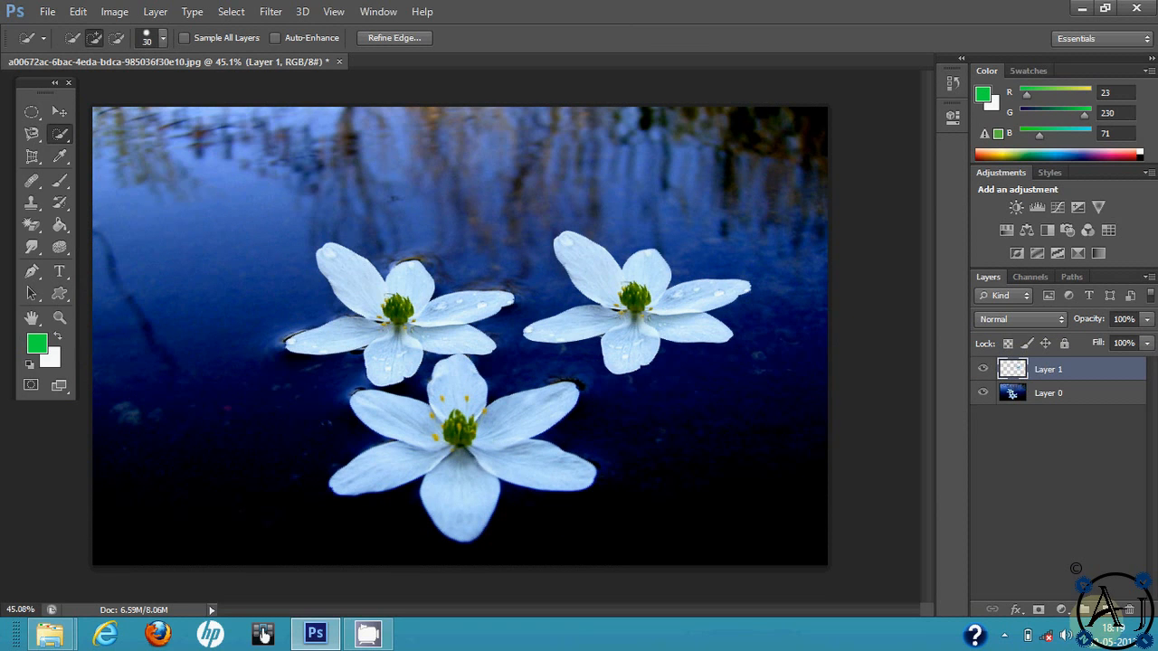
Delete the copied flower's layer and try a Quick Selection across the water and flowers on Layer 0, clearing it again.
{"action": "left_click", "coordinate": [1129, 610]}
{"action": "left_click", "coordinate": [548, 234]}
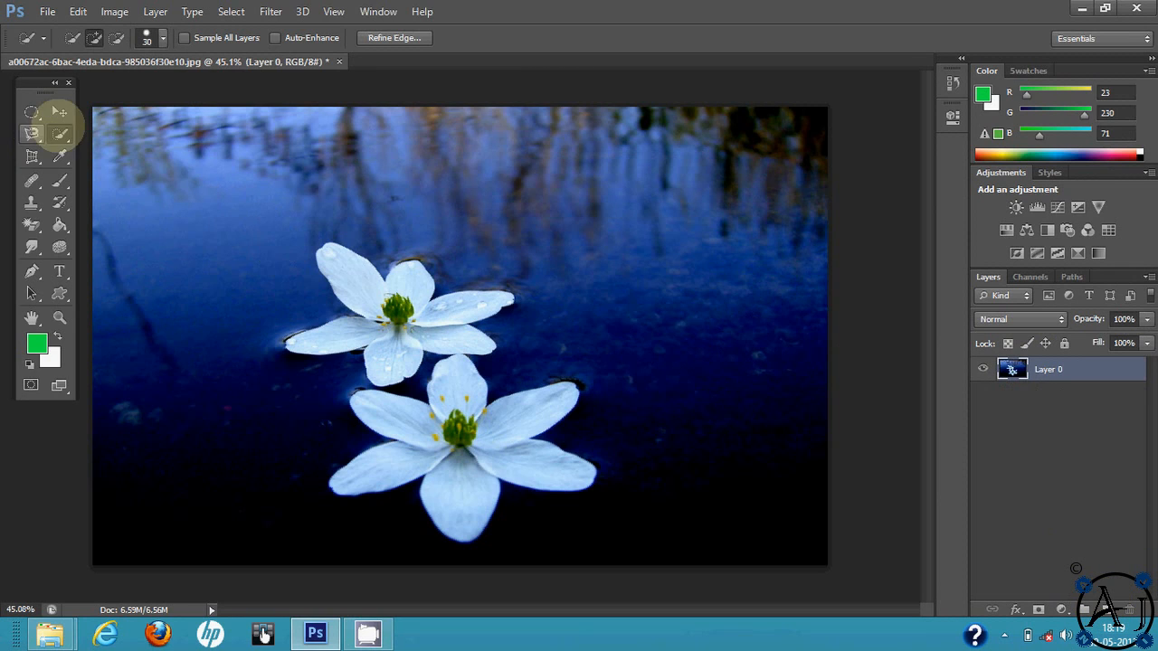
{"action": "mouse_move", "coordinate": [136, 136]}
{"action": "left_mouse_down"}
{"action": "mouse_move", "coordinate": [295, 290]}
{"action": "mouse_move", "coordinate": [398, 360]}
{"action": "mouse_move", "coordinate": [453, 380]}
{"action": "mouse_move", "coordinate": [441, 439]}
{"action": "mouse_move", "coordinate": [472, 463]}
{"action": "mouse_move", "coordinate": [463, 523]}
{"action": "mouse_move", "coordinate": [405, 478]}
{"action": "mouse_move", "coordinate": [459, 366]}
{"action": "mouse_move", "coordinate": [414, 433]}
{"action": "mouse_move", "coordinate": [409, 340]}
{"action": "left_mouse_up"}
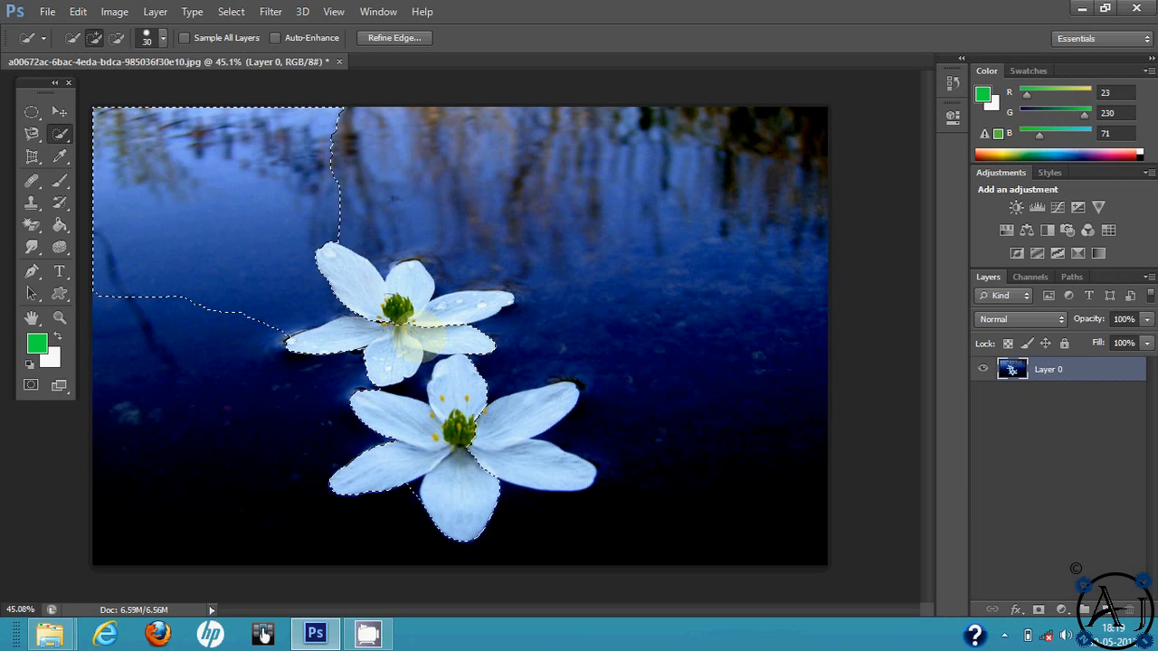
{"action": "key", "text": "ctrl+d"}
Select the white petals of both flowers with the Magic Wand tool, adding each petal to the selection.
{"action": "left_click", "coordinate": [59, 133]}
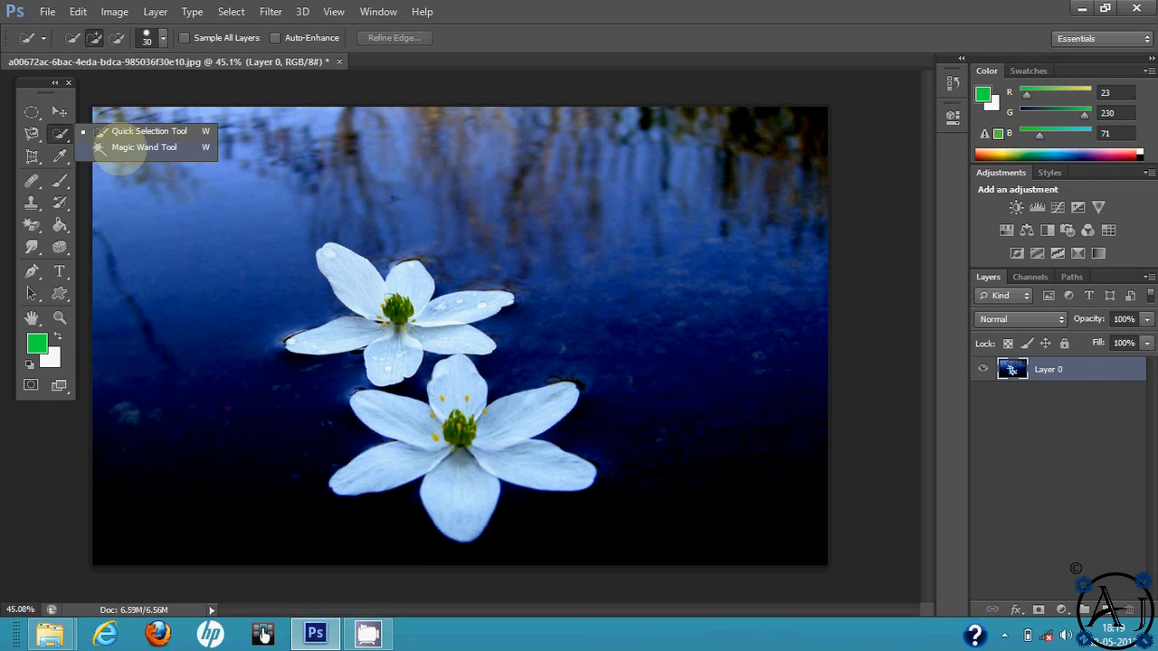
{"action": "left_click", "coordinate": [145, 152]}
{"action": "scroll", "coordinate": [386, 294], "scroll_direction": "up", "scroll_amount": 2}
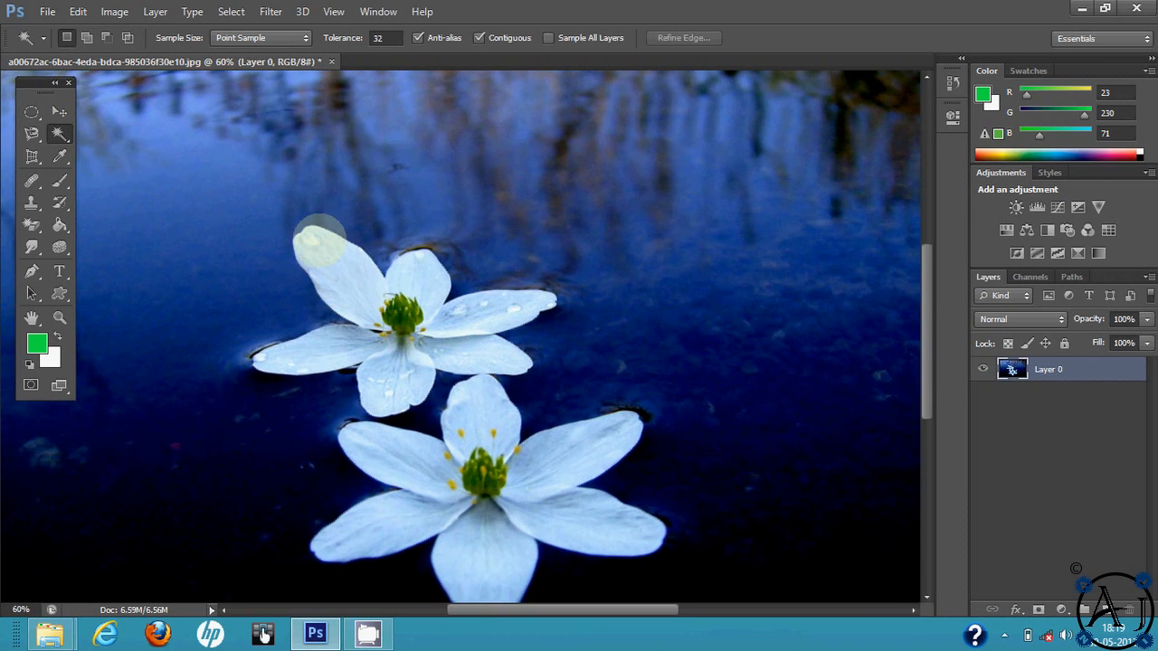
{"action": "scroll", "coordinate": [319, 239], "scroll_direction": "down", "scroll_amount": 2}
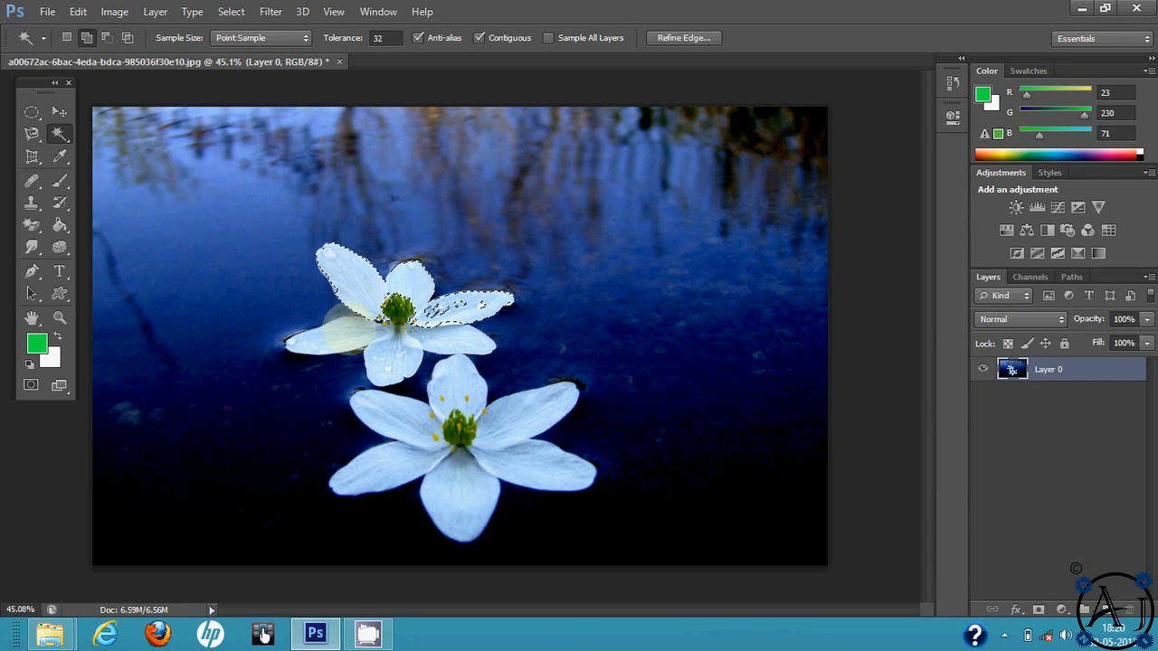
{"action": "left_click", "coordinate": [387, 423]}
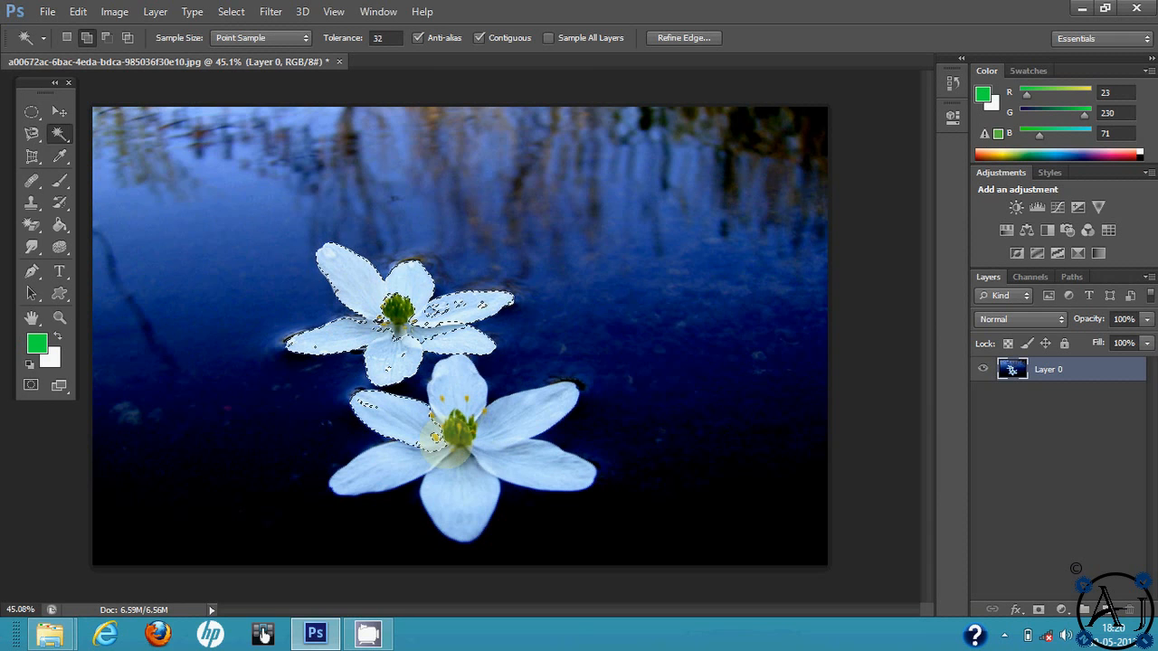
{"action": "right_click", "coordinate": [449, 381]}
{"action": "left_click", "coordinate": [480, 378]}
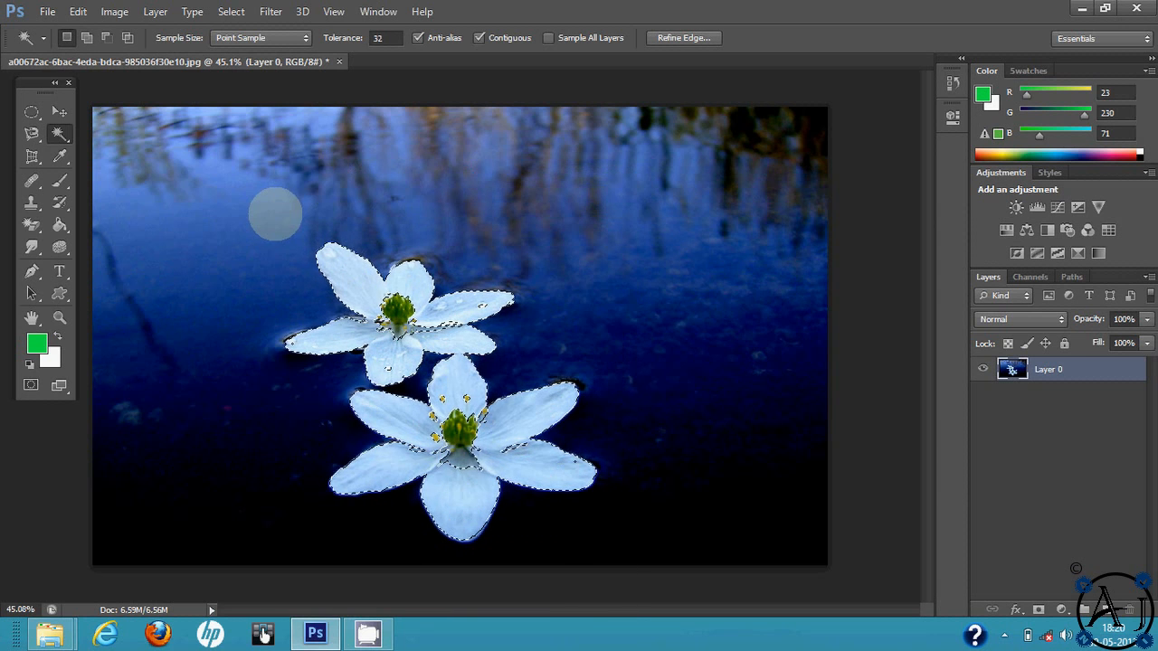
Extend the petal selection to similar colours elsewhere in the photo, and clear the selection.
{"action": "right_click", "coordinate": [353, 298]}
{"action": "left_click", "coordinate": [418, 392]}
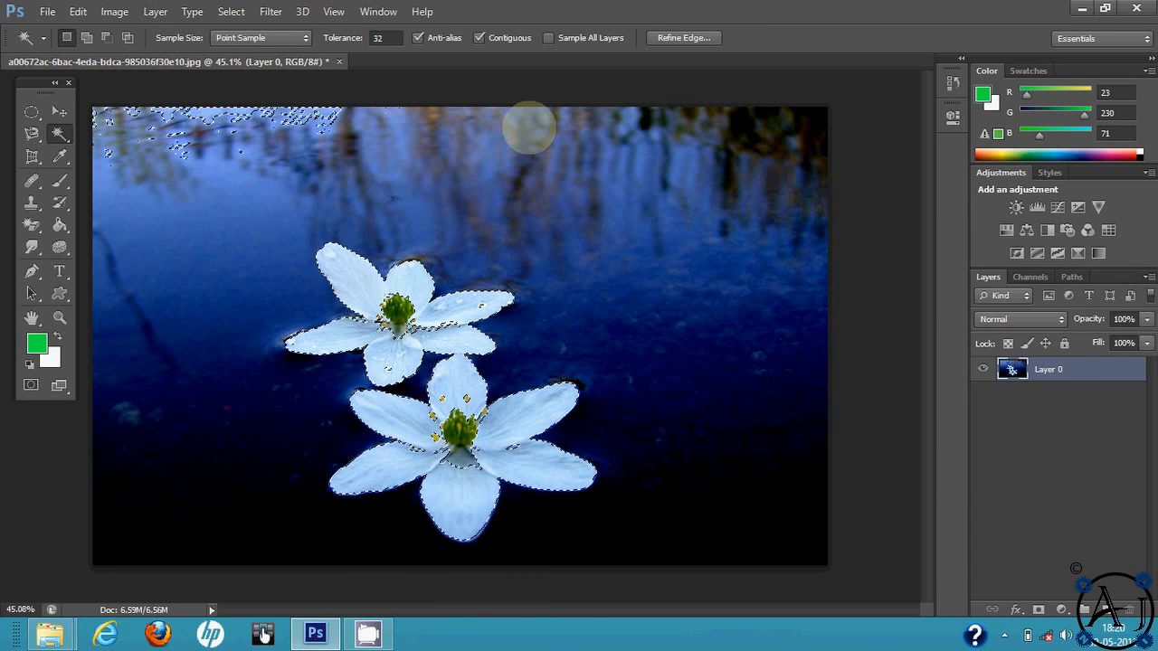
{"action": "key", "text": "ctrl+d"}
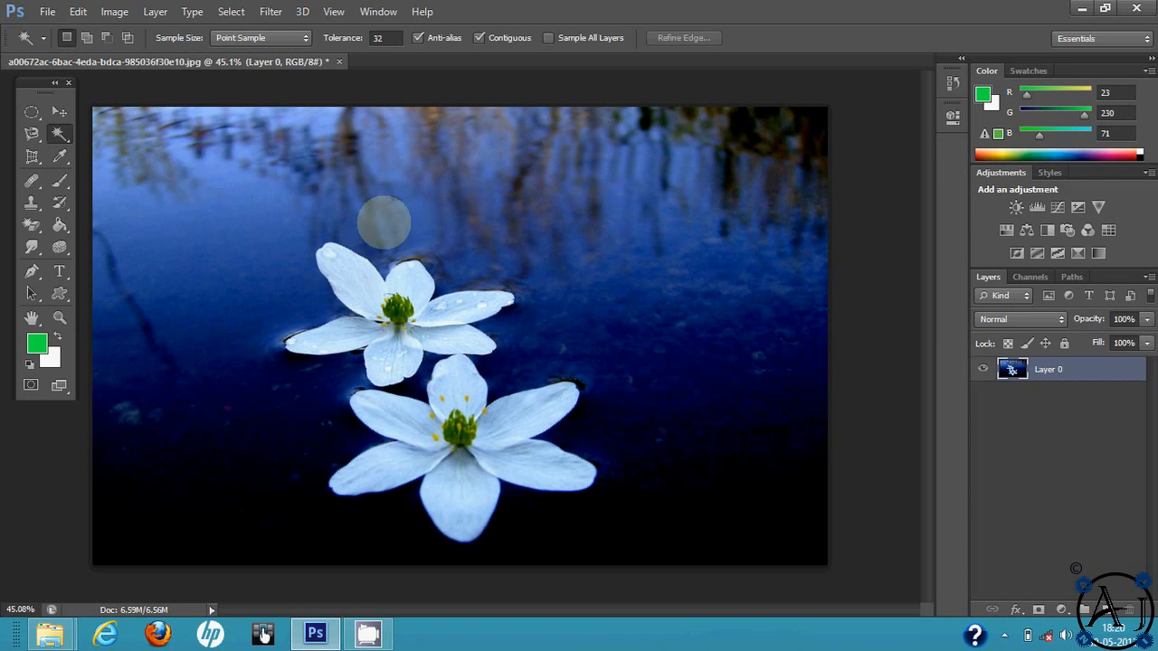
Crop the photo closely around the two flowers with the Crop tool, adjusting the crop edges, and undo the crop.
{"action": "left_click", "coordinate": [32, 156]}
{"action": "left_click", "coordinate": [116, 150]}
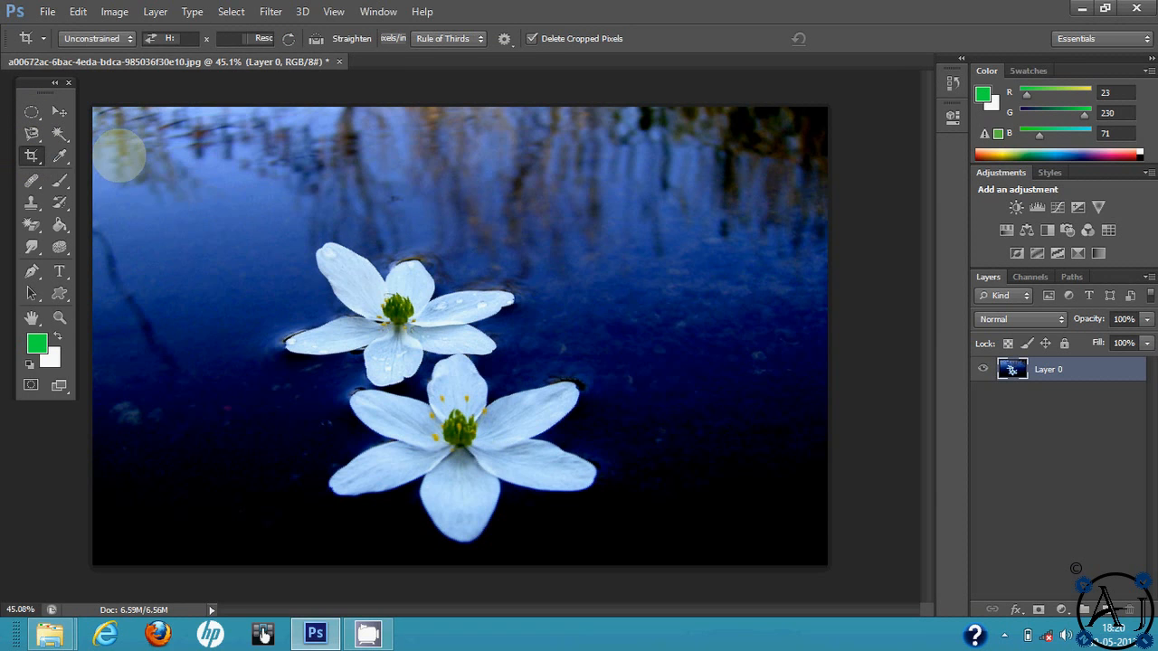
{"action": "left_click_drag", "start_coordinate": [241, 226], "coordinate": [626, 530]}
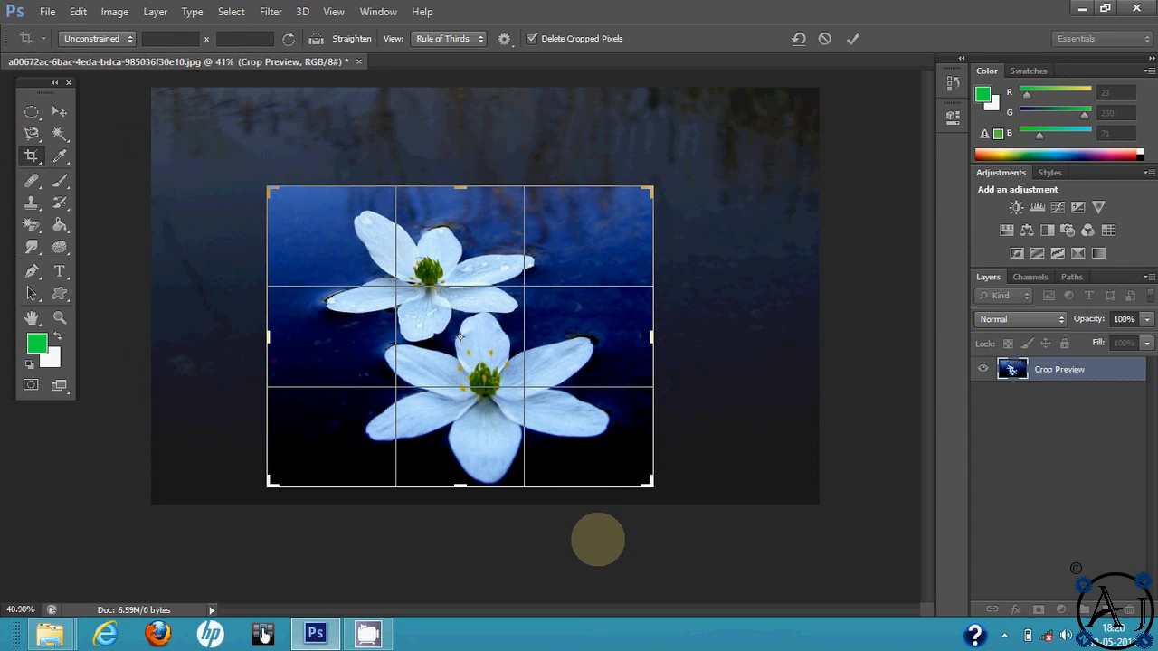
{"action": "left_click_drag", "start_coordinate": [652, 336], "coordinate": [639, 356]}
{"action": "mouse_move", "coordinate": [273, 335]}
{"action": "left_mouse_down"}
{"action": "mouse_move", "coordinate": [310, 337]}
{"action": "mouse_move", "coordinate": [285, 335]}
{"action": "left_mouse_up"}
{"action": "left_click_drag", "start_coordinate": [452, 194], "coordinate": [456, 174]}
{"action": "double_click", "coordinate": [398, 244]}
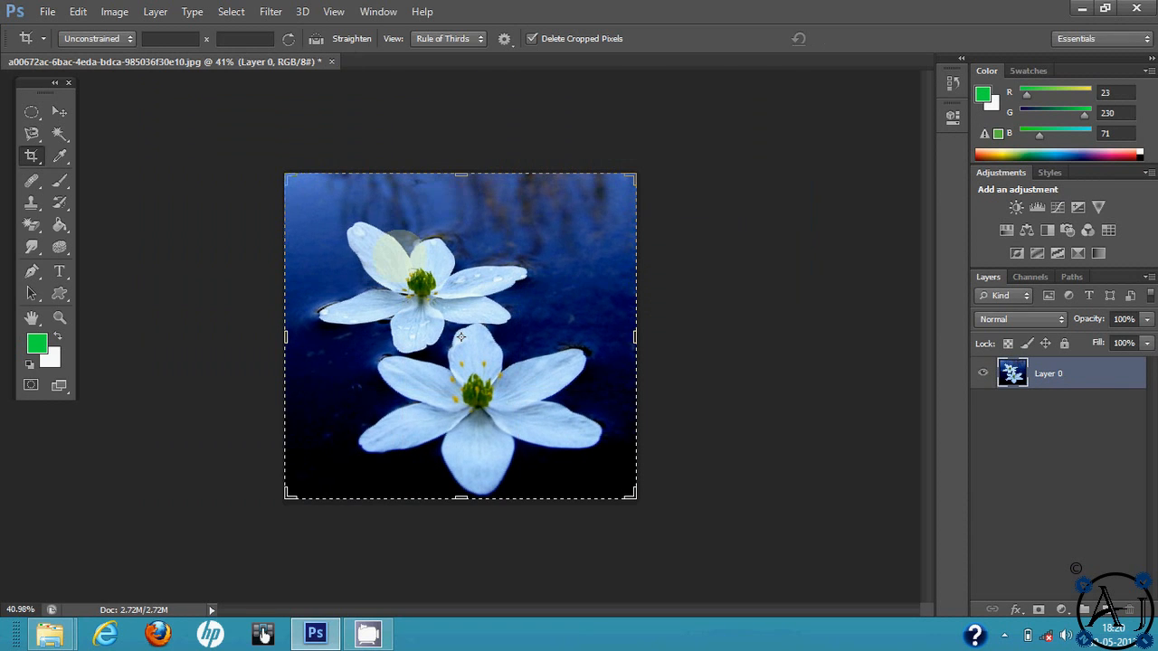
{"action": "key", "text": "ctrl+z"}
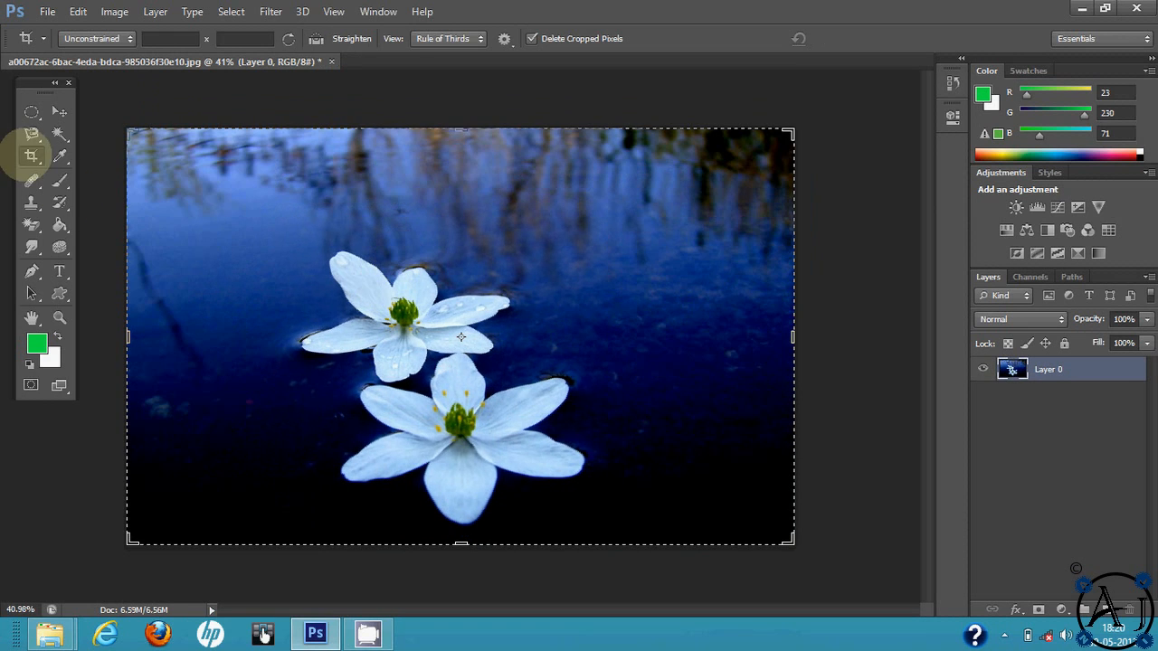
Close the flower photo without saving and open the recent file Neram Movie Heroine Nazriya Nazim Stills (7).jpg.
{"action": "left_click", "coordinate": [58, 156]}
{"action": "left_click", "coordinate": [32, 179]}
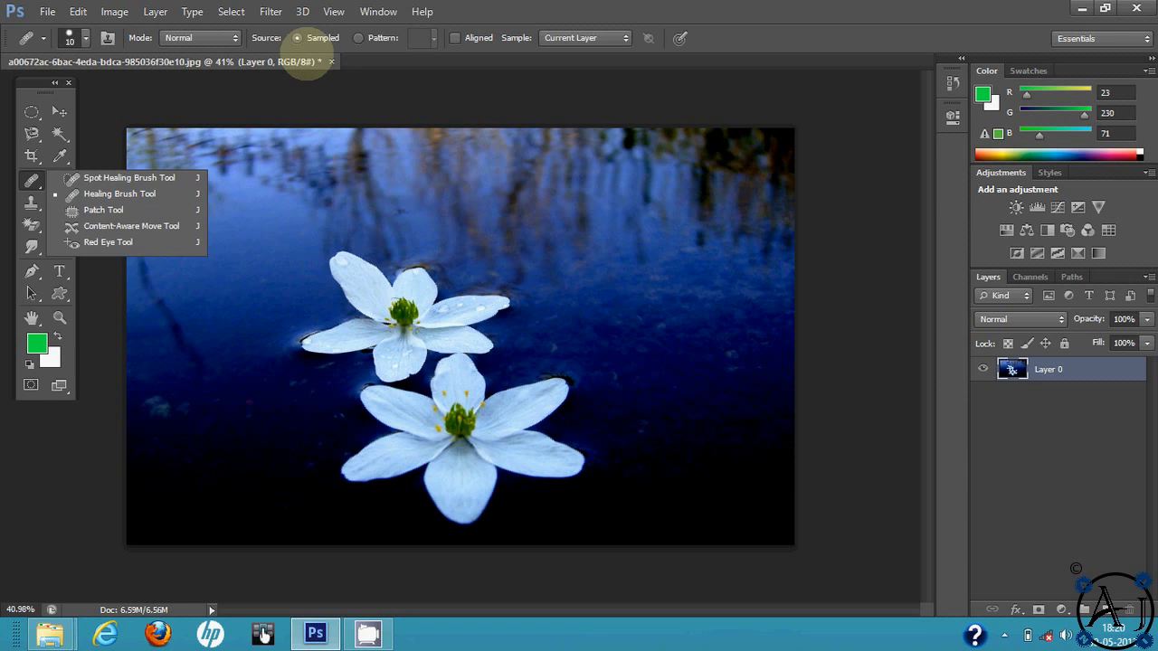
{"action": "left_click", "coordinate": [331, 61]}
{"action": "left_click", "coordinate": [618, 236]}
{"action": "left_click", "coordinate": [47, 11]}
{"action": "mouse_move", "coordinate": [118, 127]}
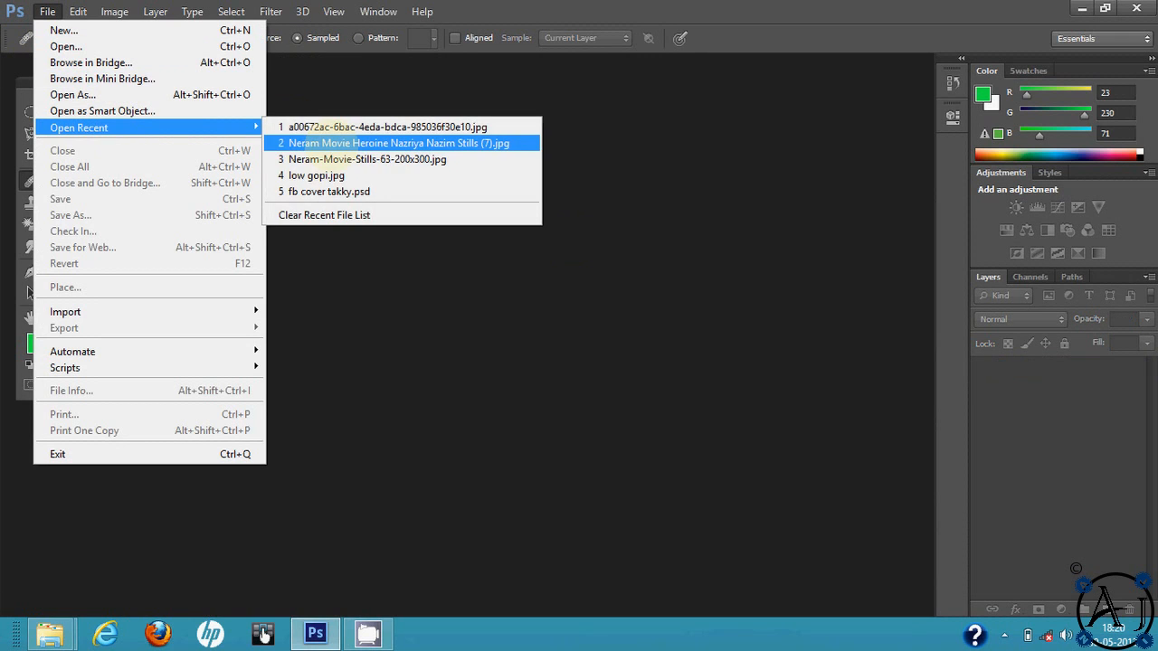
{"action": "left_click", "coordinate": [299, 143]}
Remove the small dot between the eyebrows with the Healing Brush tool, sampling clean skin from the forehead.
{"action": "scroll", "coordinate": [511, 258], "scroll_direction": "up", "scroll_amount": 3}
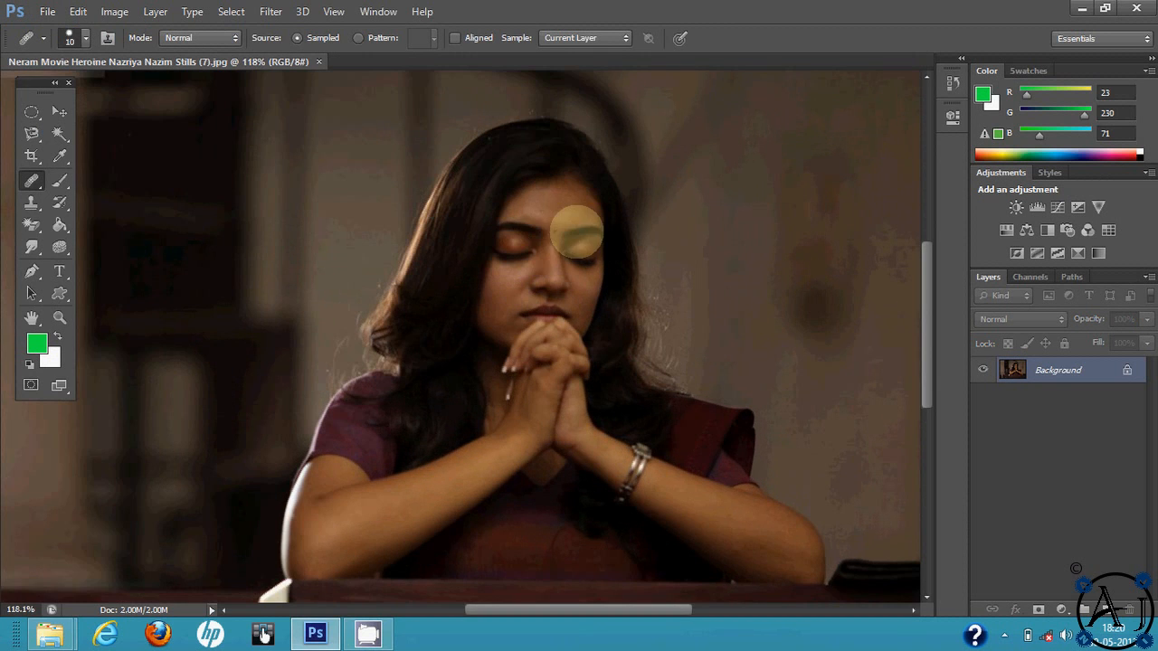
{"action": "scroll", "coordinate": [550, 231], "scroll_direction": "up", "scroll_amount": 1}
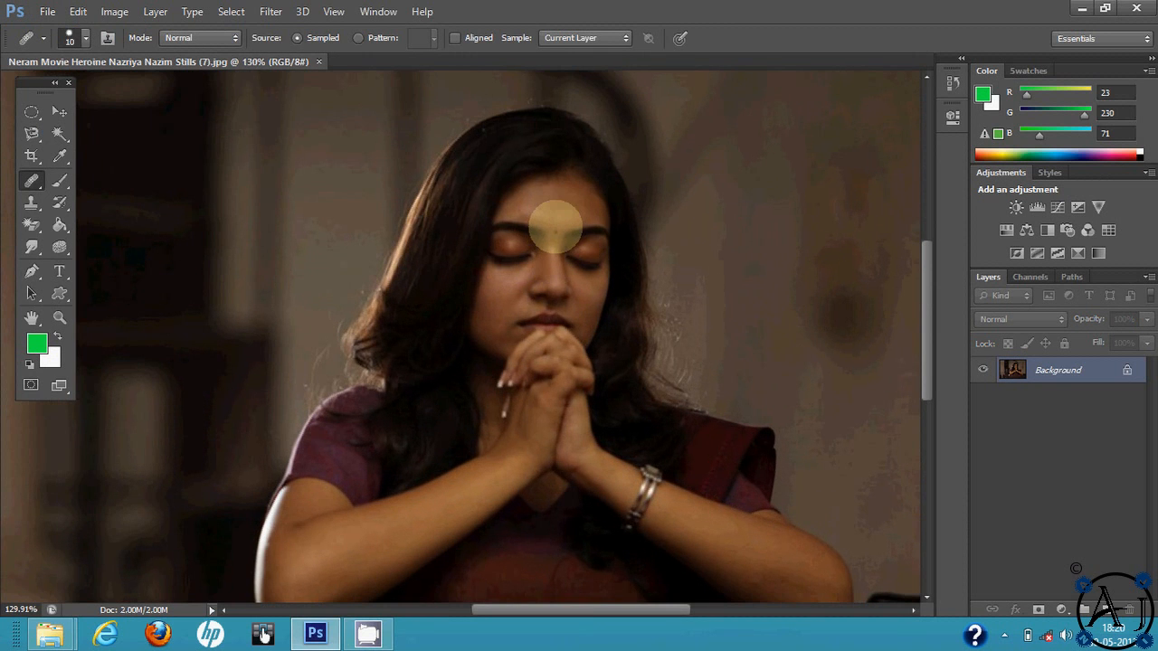
{"action": "scroll", "coordinate": [541, 210], "scroll_direction": "up", "scroll_amount": 3}
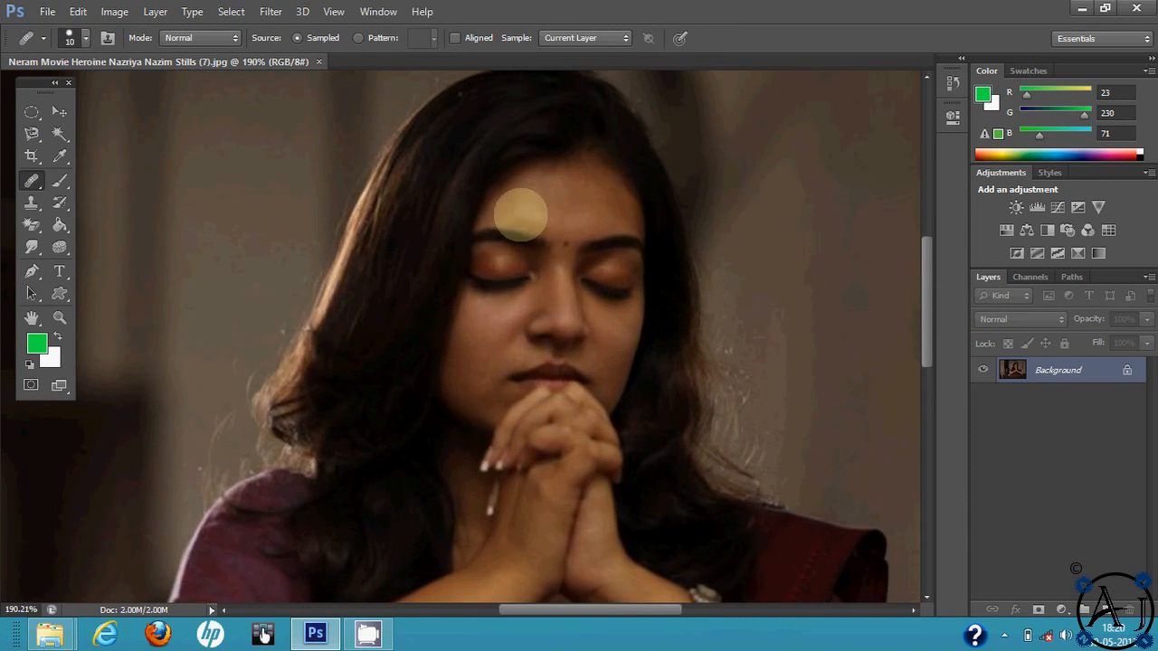
{"action": "right_click", "coordinate": [30, 181]}
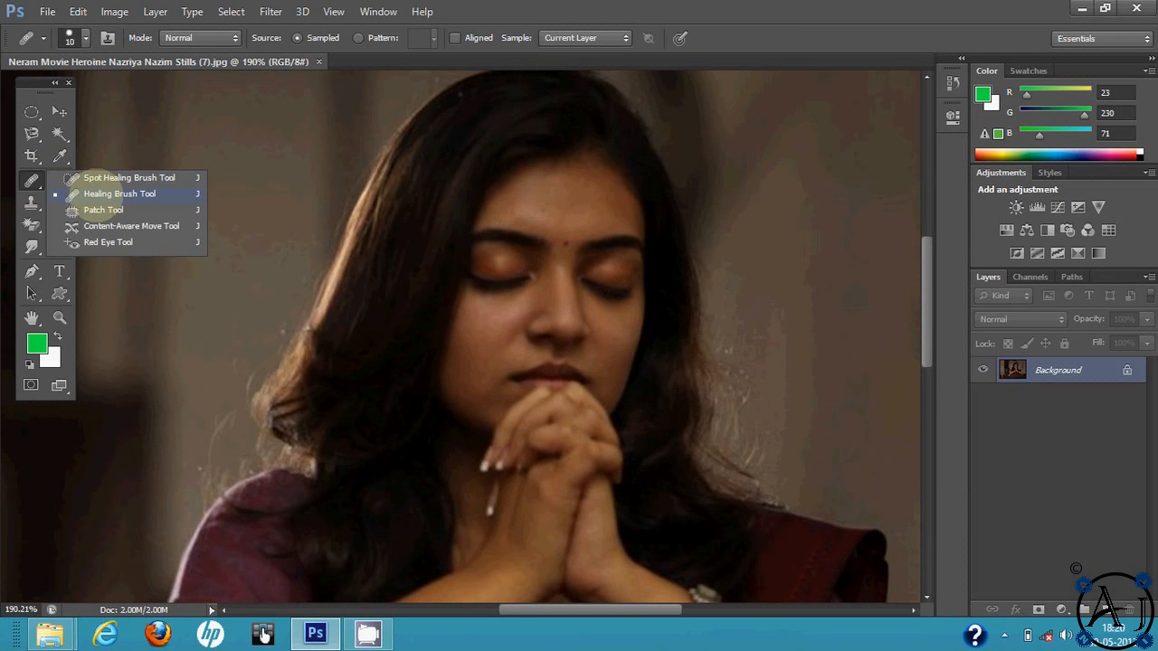
{"action": "left_click", "coordinate": [119, 194]}
{"action": "scroll", "coordinate": [556, 206], "scroll_direction": "up", "scroll_amount": 3}
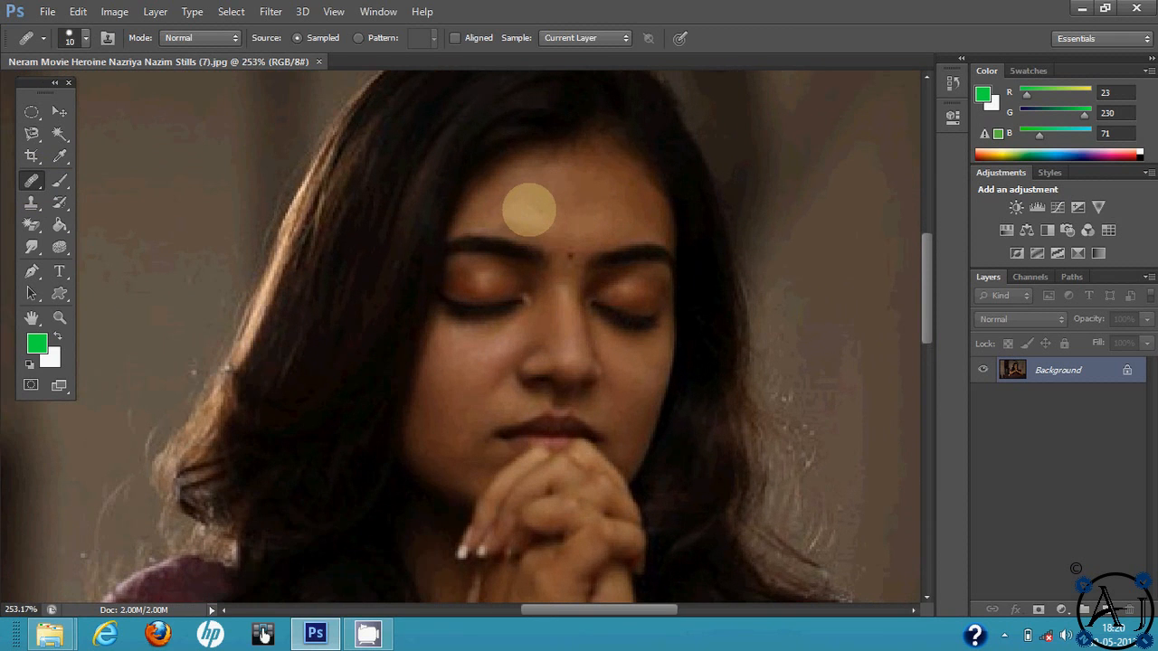
{"action": "scroll", "coordinate": [539, 195], "scroll_direction": "down", "scroll_amount": 1}
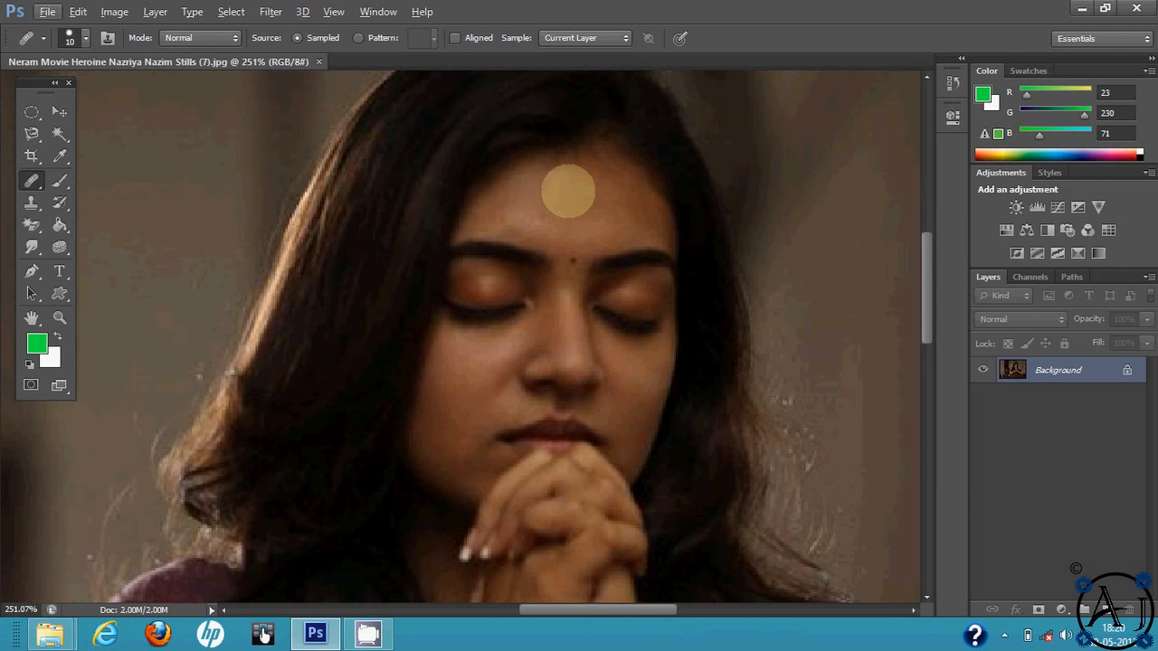
{"action": "left_click", "coordinate": [568, 190], "text": "alt"}
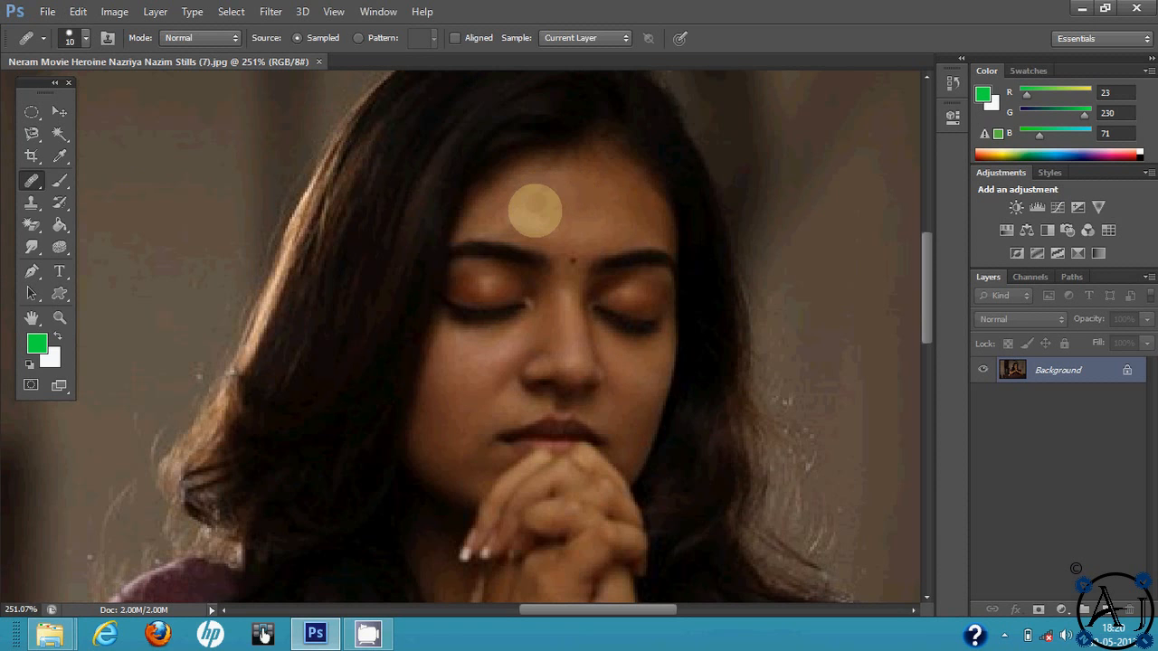
{"action": "left_click", "coordinate": [573, 261]}
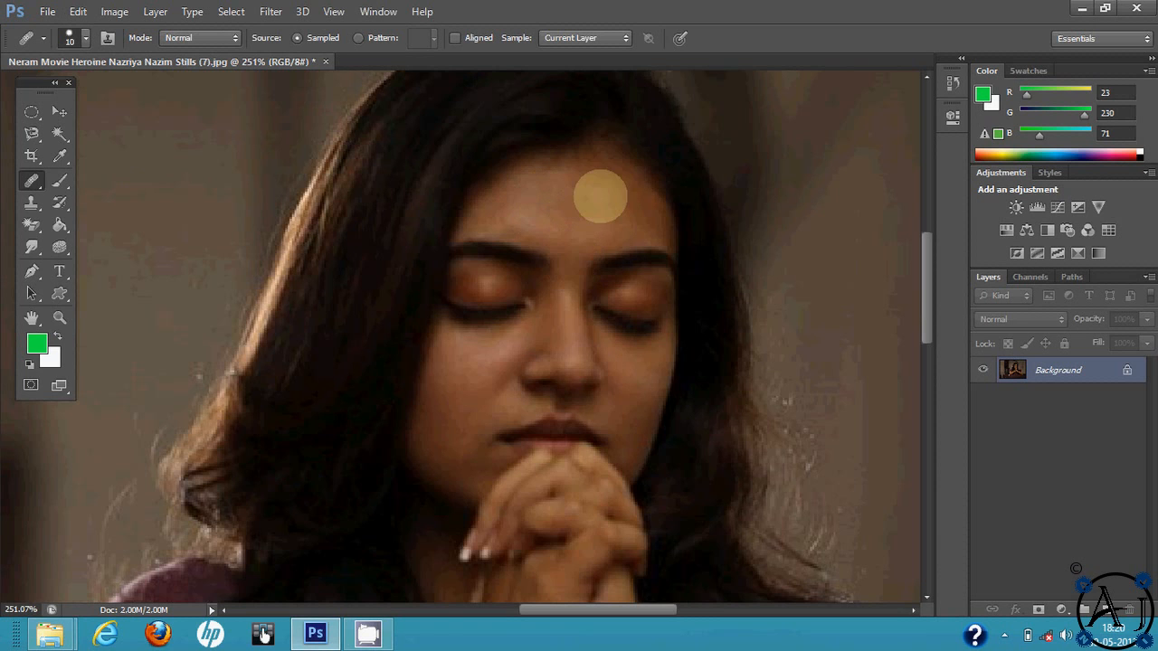
{"action": "scroll", "coordinate": [599, 197], "scroll_direction": "down", "scroll_amount": 5}
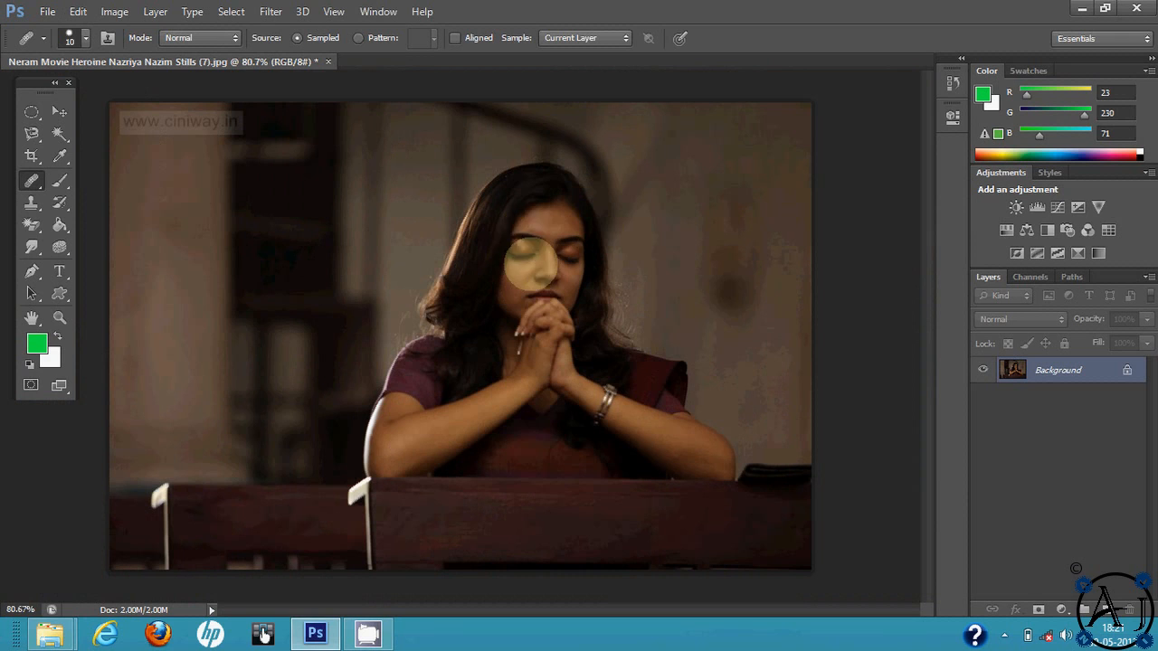
Paint multicoloured butterflies over the background beside the woman with the 100 px butterfly brush, and undo the stroke.
{"action": "left_click", "coordinate": [60, 181]}
{"action": "right_click", "coordinate": [60, 181]}
{"action": "left_click", "coordinate": [123, 177]}
{"action": "mouse_move", "coordinate": [259, 165]}
{"action": "left_mouse_down"}
{"action": "mouse_move", "coordinate": [225, 261]}
{"action": "mouse_move", "coordinate": [239, 217]}
{"action": "mouse_move", "coordinate": [271, 185]}
{"action": "left_mouse_up"}
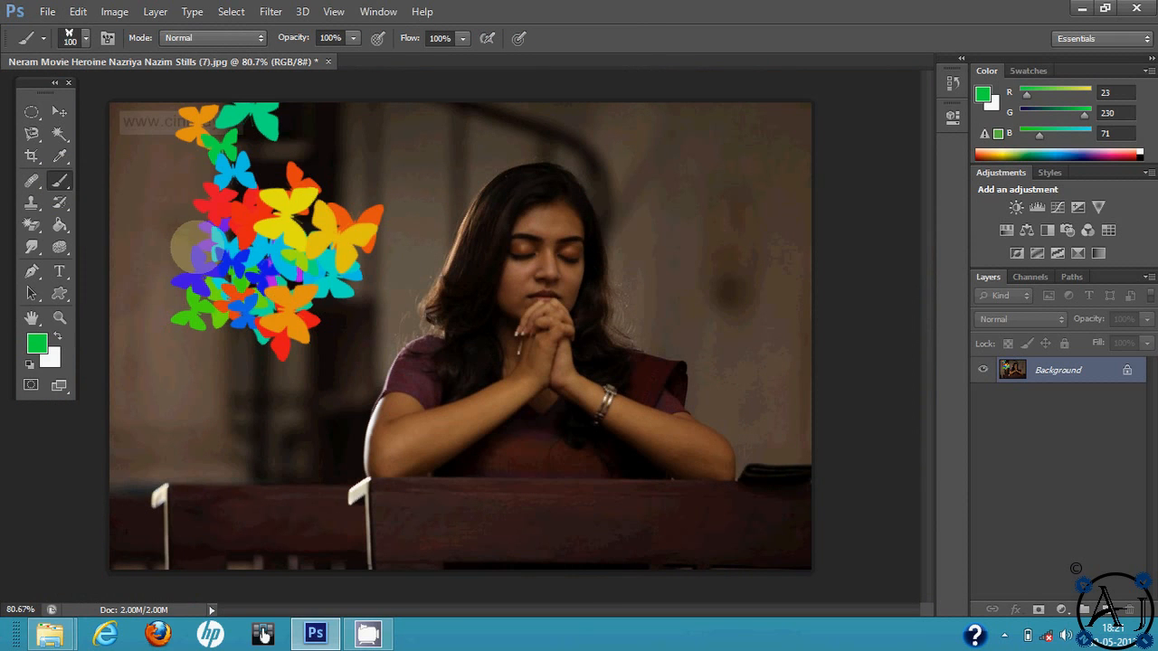
{"action": "key", "text": "ctrl+z"}
Choose the 50 px hard round brush preset and dismiss the antivirus update message.
{"action": "right_click", "coordinate": [190, 197]}
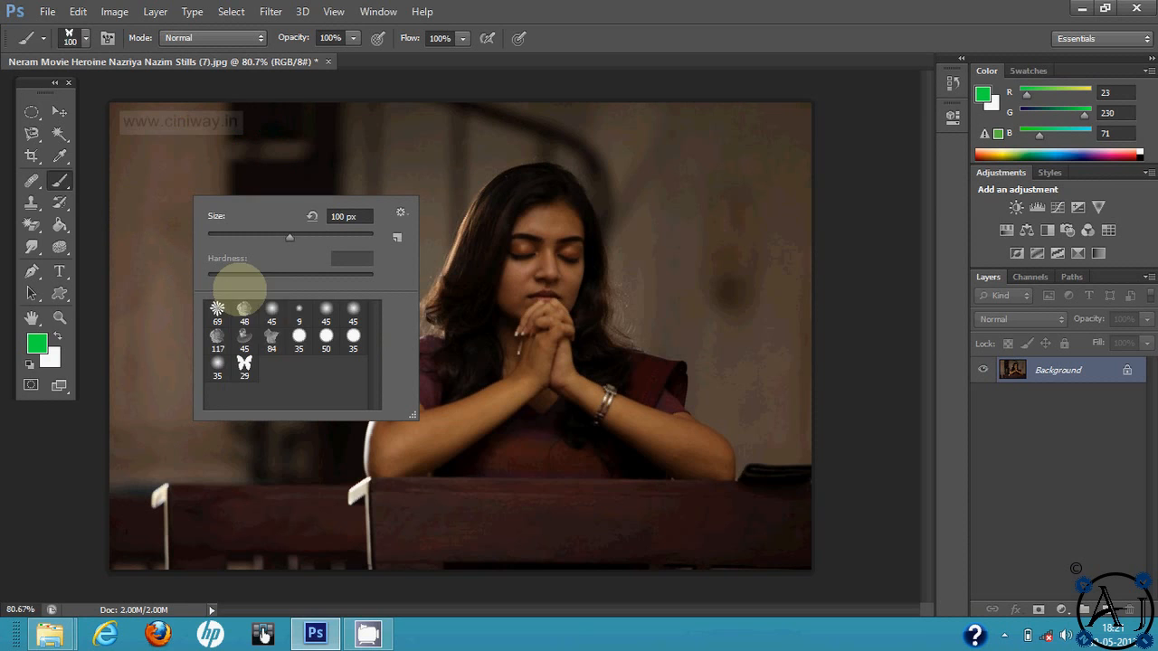
{"action": "left_click", "coordinate": [325, 337]}
{"action": "left_click", "coordinate": [150, 186]}
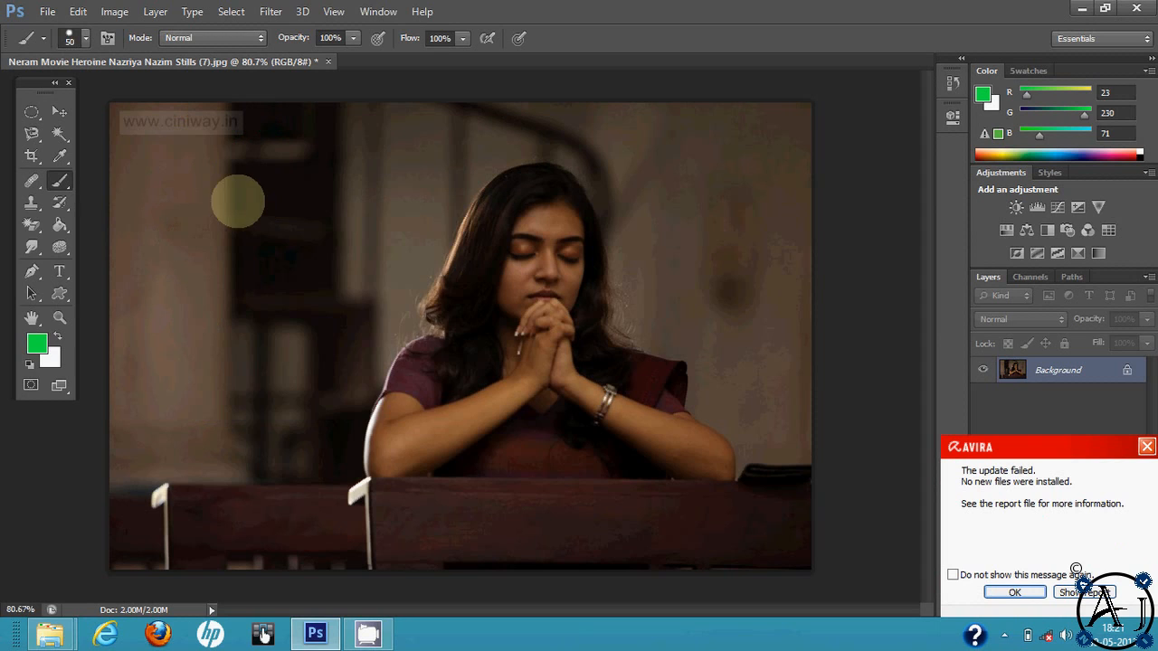
{"action": "right_click", "coordinate": [242, 201]}
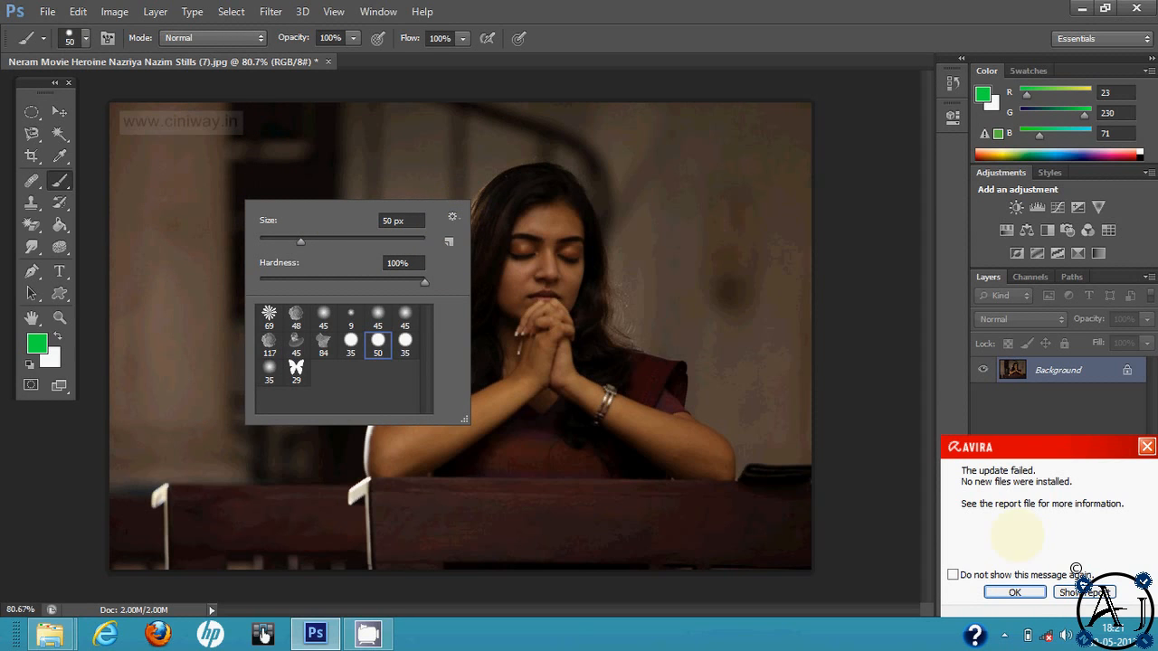
{"action": "left_click", "coordinate": [1009, 592]}
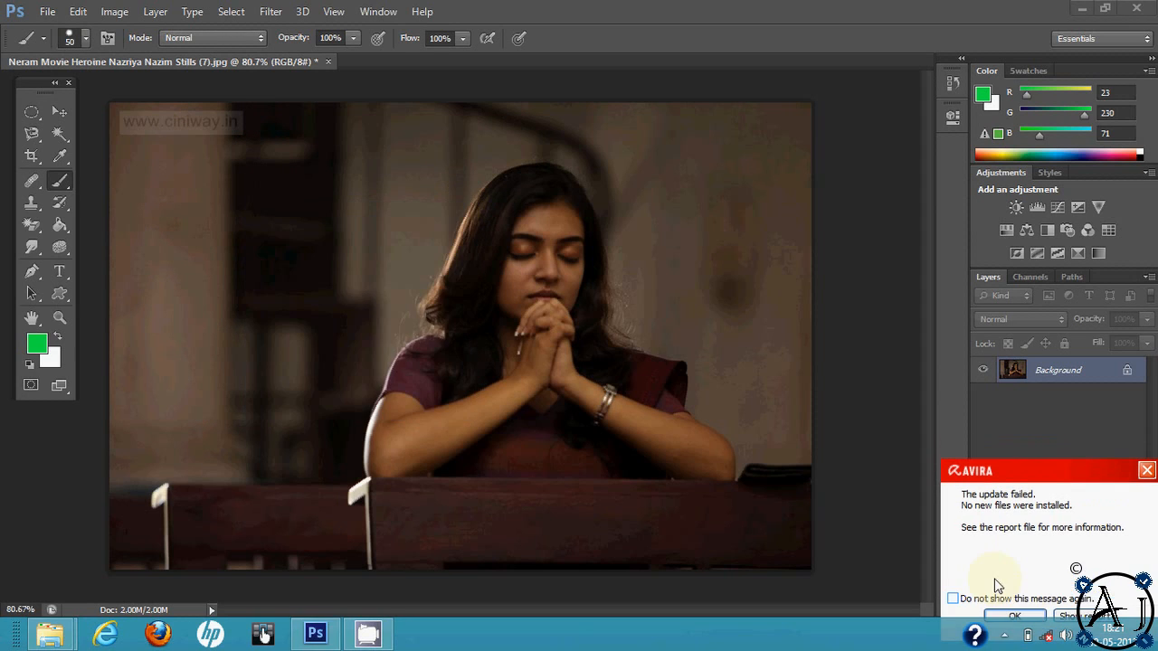
Replace the current brush presets with Basic Brushes and choose the 36 px hard round brush.
{"action": "right_click", "coordinate": [226, 209]}
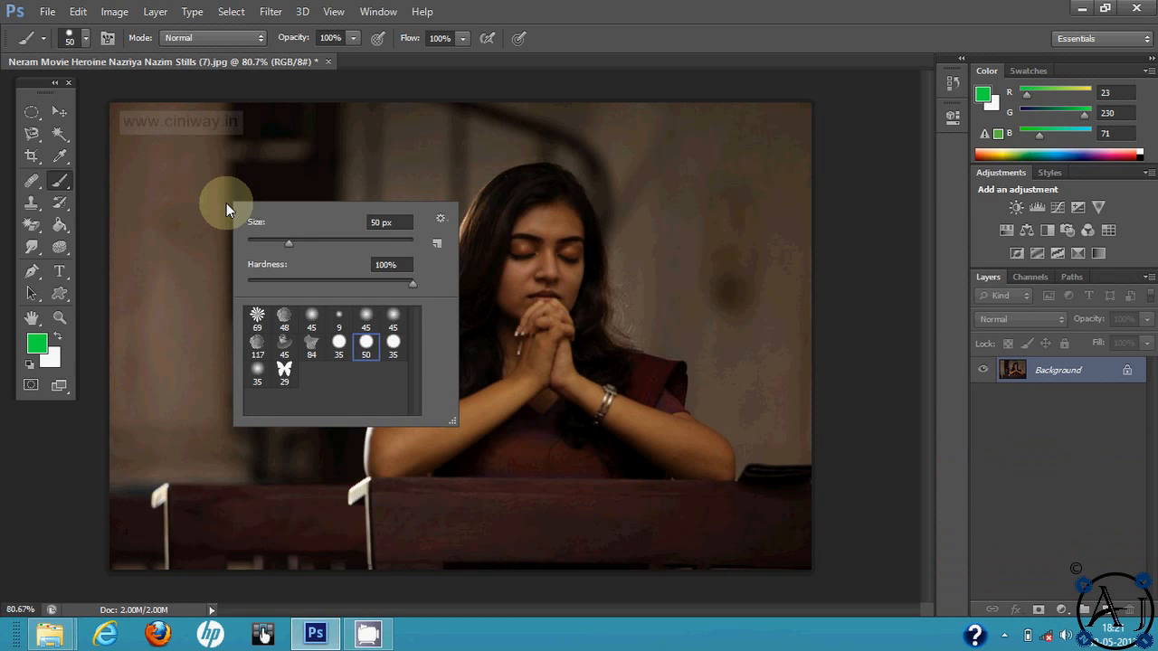
{"action": "left_click", "coordinate": [440, 220]}
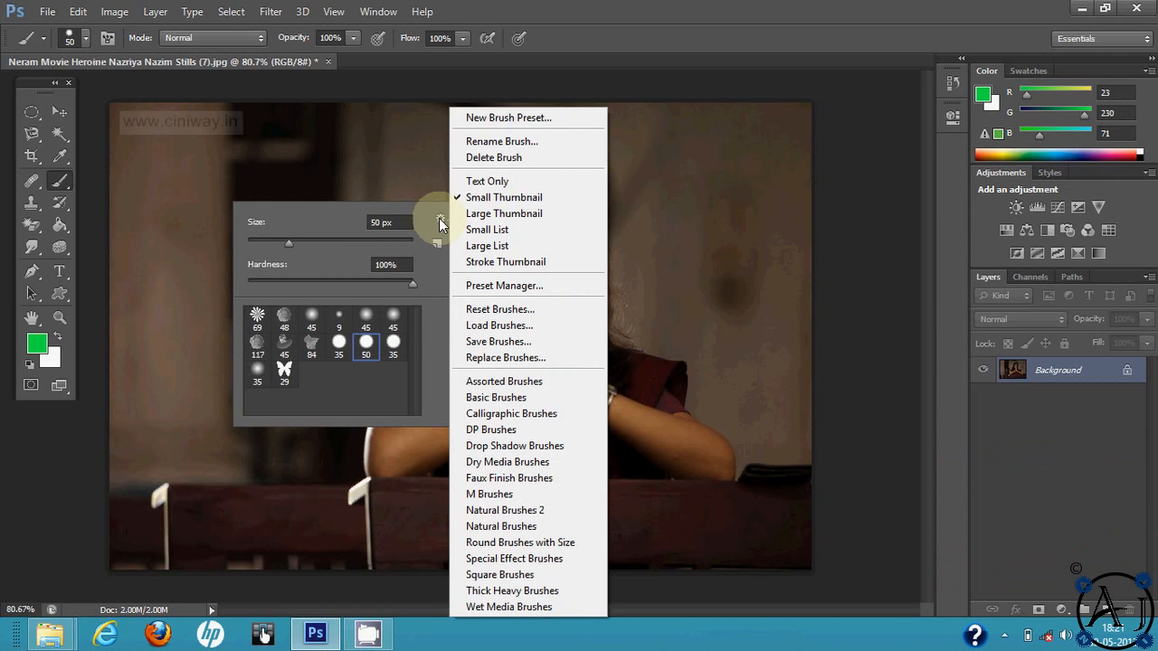
{"action": "left_click", "coordinate": [496, 398]}
{"action": "left_click", "coordinate": [554, 237]}
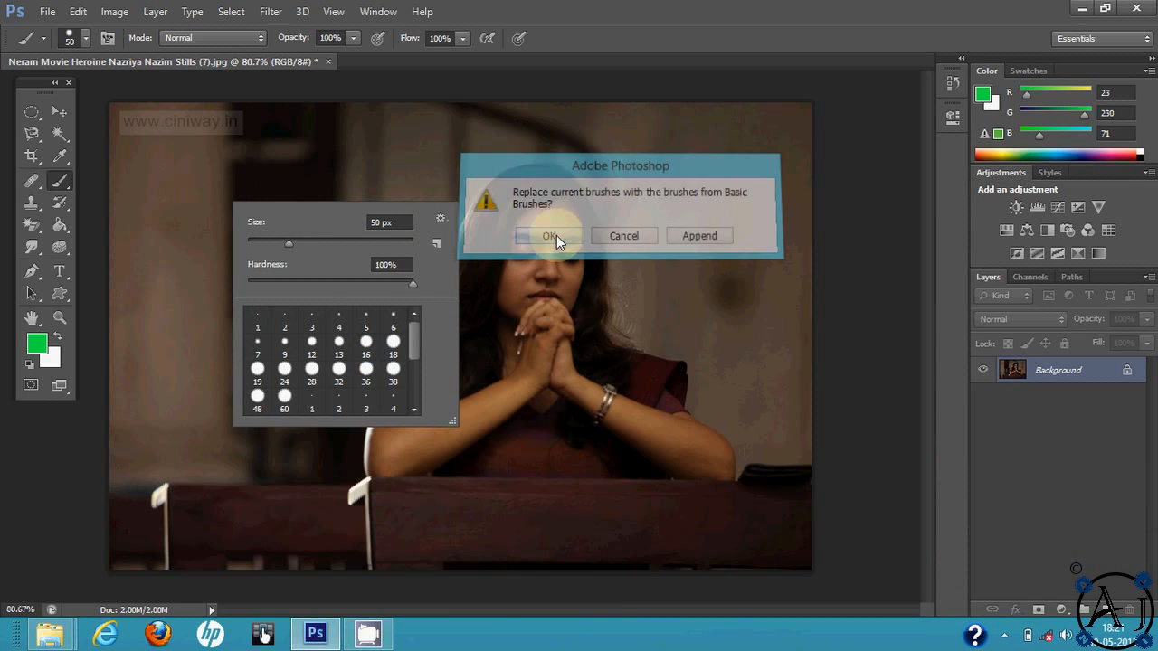
{"action": "left_click", "coordinate": [366, 371]}
Paint a looping green stroke on the background wall beside the woman, and undo it.
{"action": "mouse_move", "coordinate": [209, 222]}
{"action": "left_mouse_down"}
{"action": "mouse_move", "coordinate": [257, 235]}
{"action": "mouse_move", "coordinate": [189, 303]}
{"action": "left_mouse_up"}
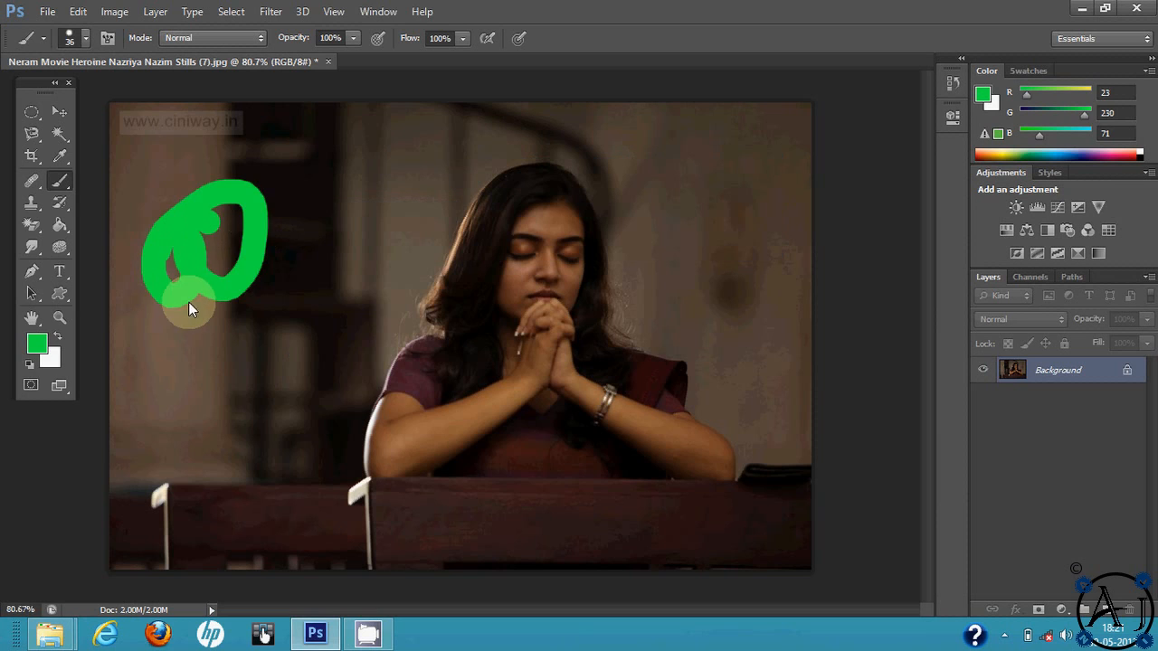
{"action": "key", "text": "ctrl+alt+z"}
{"action": "key", "text": "ctrl+alt+z"}
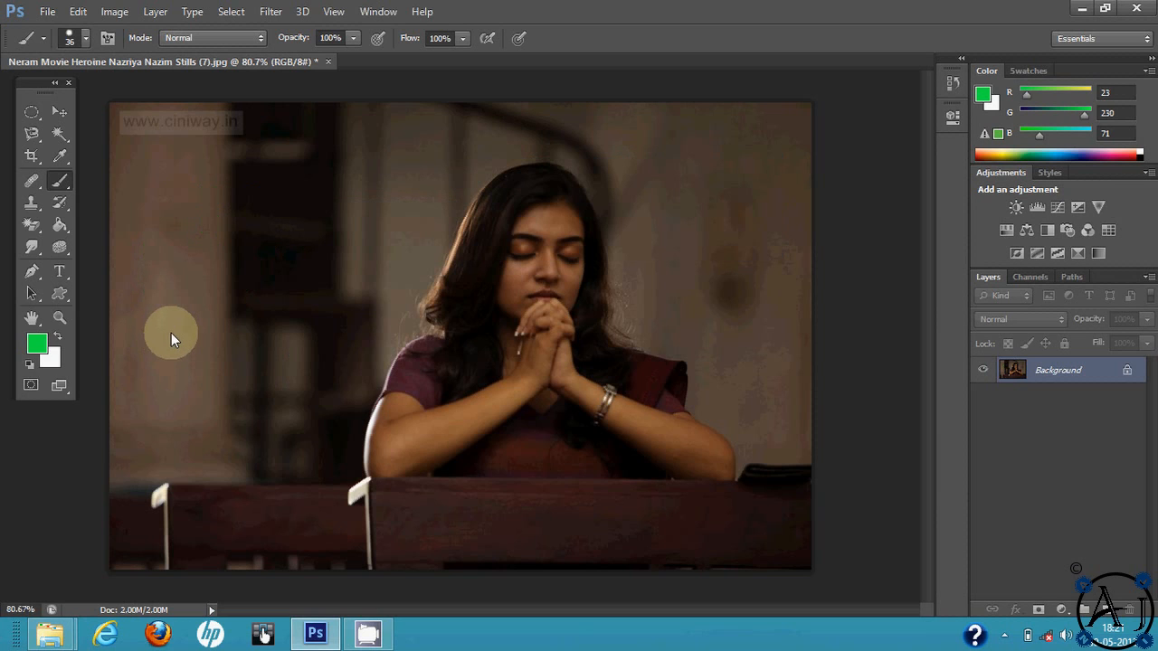
Replace the current brush presets with Special Effect Brushes and choose the 45 px duck brush.
{"action": "right_click", "coordinate": [180, 211]}
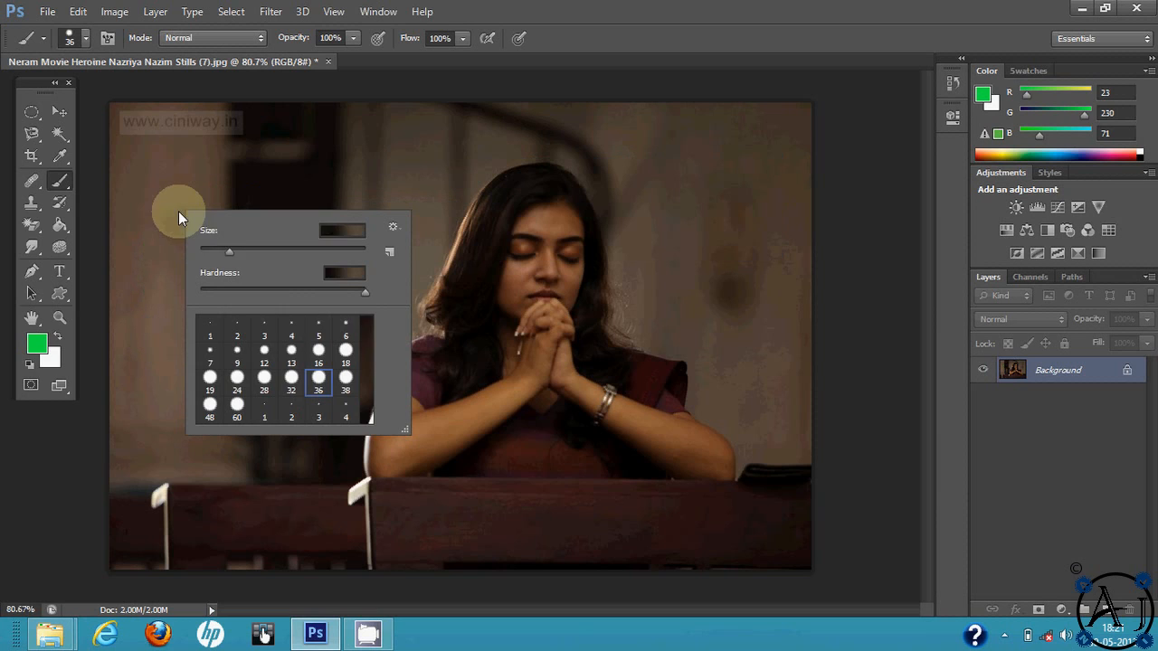
{"action": "left_click", "coordinate": [391, 227]}
{"action": "left_click", "coordinate": [455, 558]}
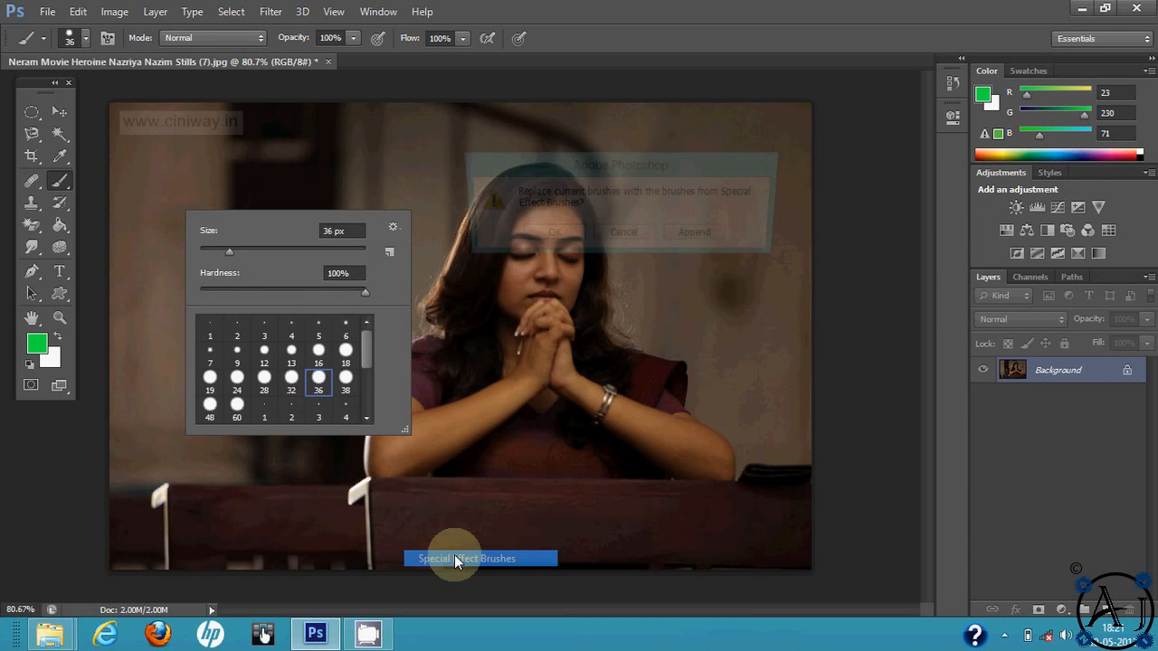
{"action": "left_click", "coordinate": [541, 234]}
{"action": "left_click", "coordinate": [238, 378]}
{"action": "left_click", "coordinate": [239, 350]}
Paint scattered ducks over the background in green and in foreground colour ad9c11, and undo the brush strokes.
{"action": "mouse_move", "coordinate": [223, 142]}
{"action": "left_mouse_down"}
{"action": "mouse_move", "coordinate": [306, 179]}
{"action": "mouse_move", "coordinate": [235, 335]}
{"action": "mouse_move", "coordinate": [187, 261]}
{"action": "left_mouse_up"}
{"action": "left_click", "coordinate": [36, 343]}
{"action": "left_click", "coordinate": [722, 224]}
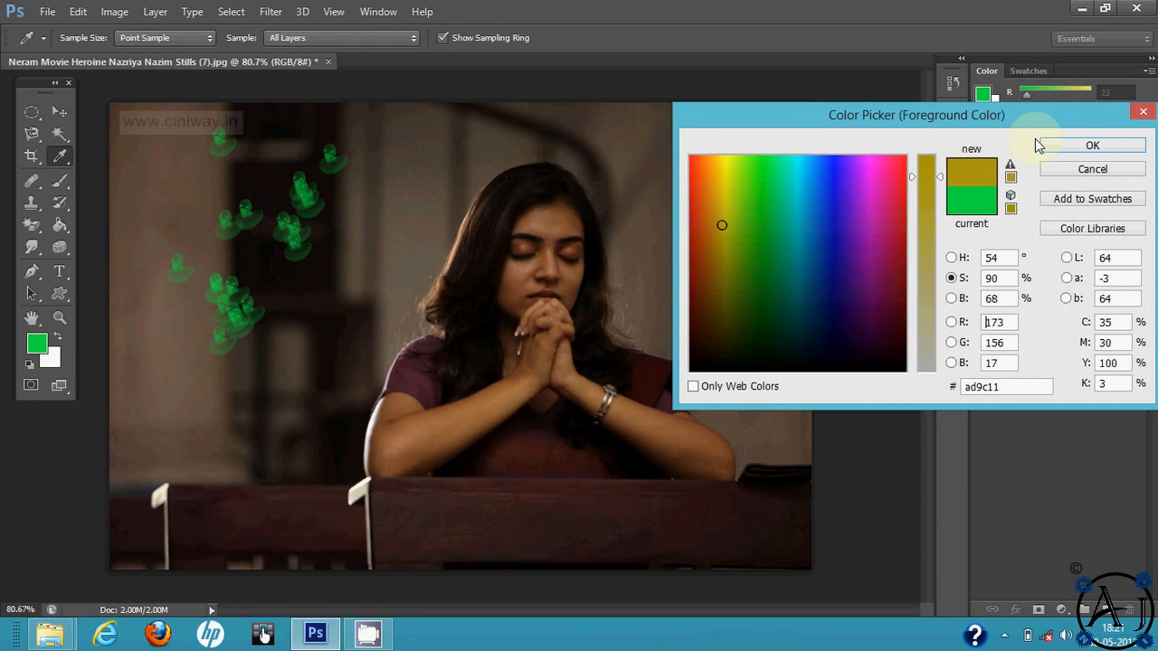
{"action": "left_click", "coordinate": [1040, 146]}
{"action": "left_click_drag", "start_coordinate": [369, 241], "coordinate": [313, 266]}
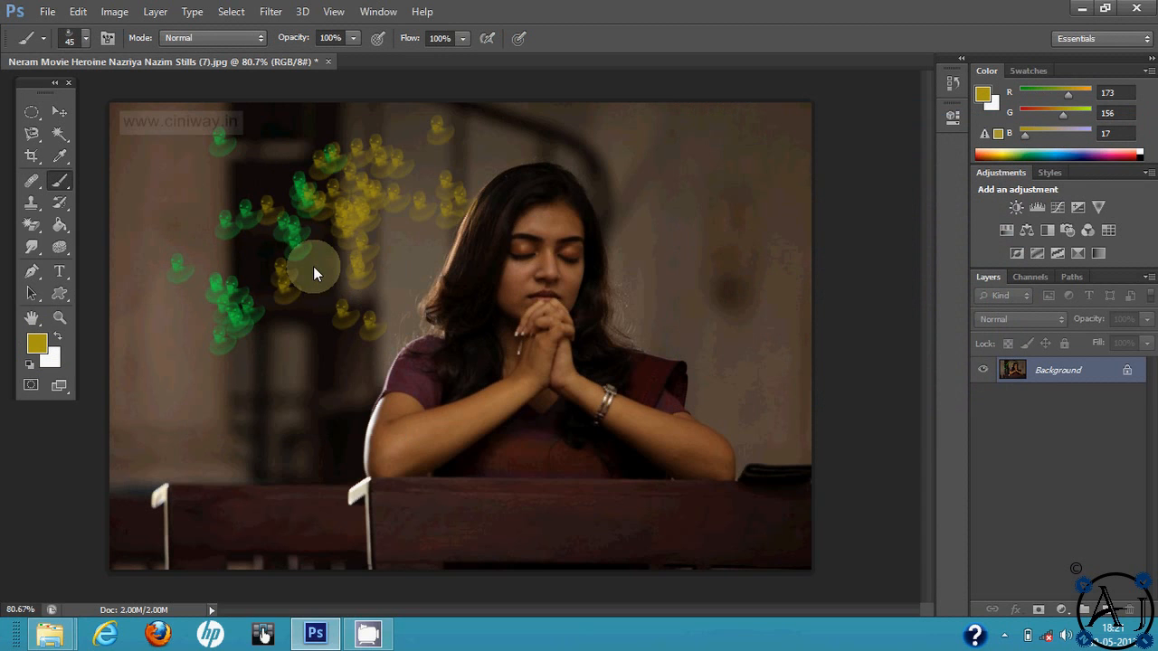
{"action": "key", "text": "ctrl+alt+z"}
{"action": "key", "text": "ctrl+alt+z"}
{"action": "key", "text": "ctrl+alt+z"}
{"action": "key", "text": "ctrl+alt+z"}
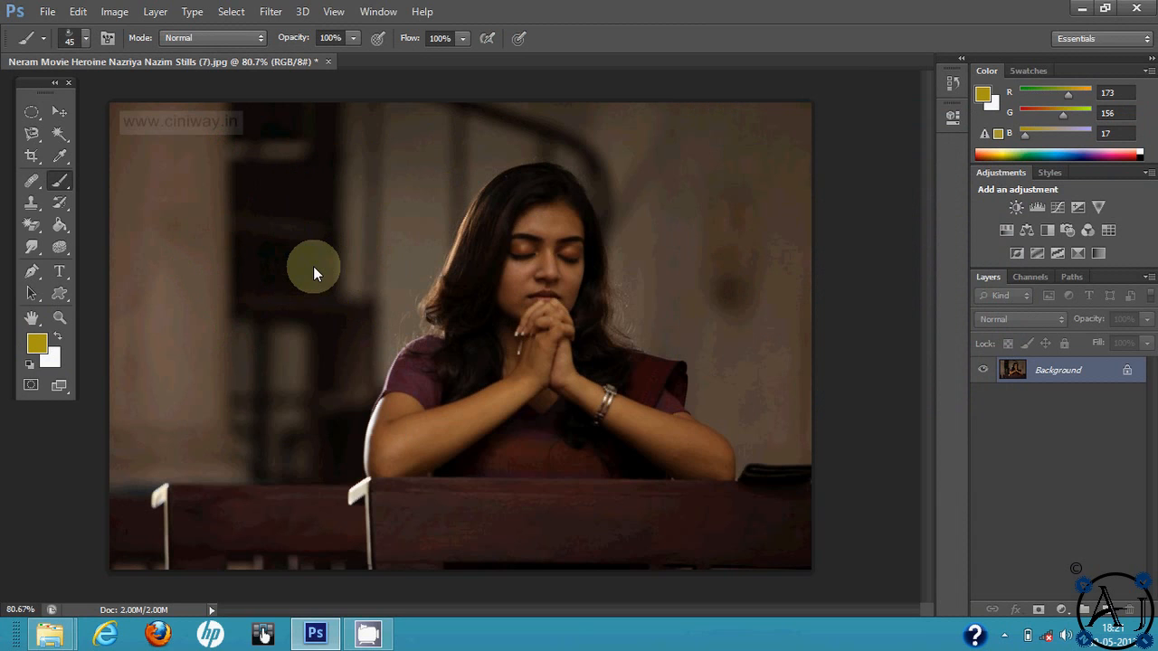
Erase a patch of the background wall with the 13 px Eraser tool, and undo the erasing.
{"action": "right_click", "coordinate": [67, 200]}
{"action": "right_click", "coordinate": [34, 202]}
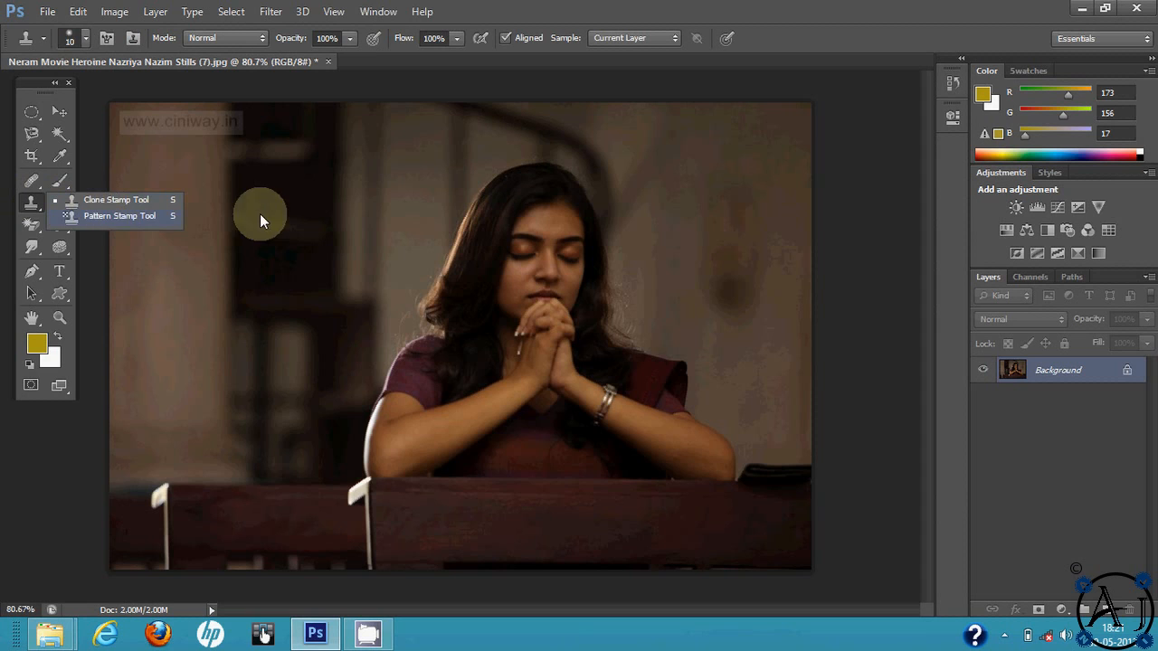
{"action": "right_click", "coordinate": [31, 222]}
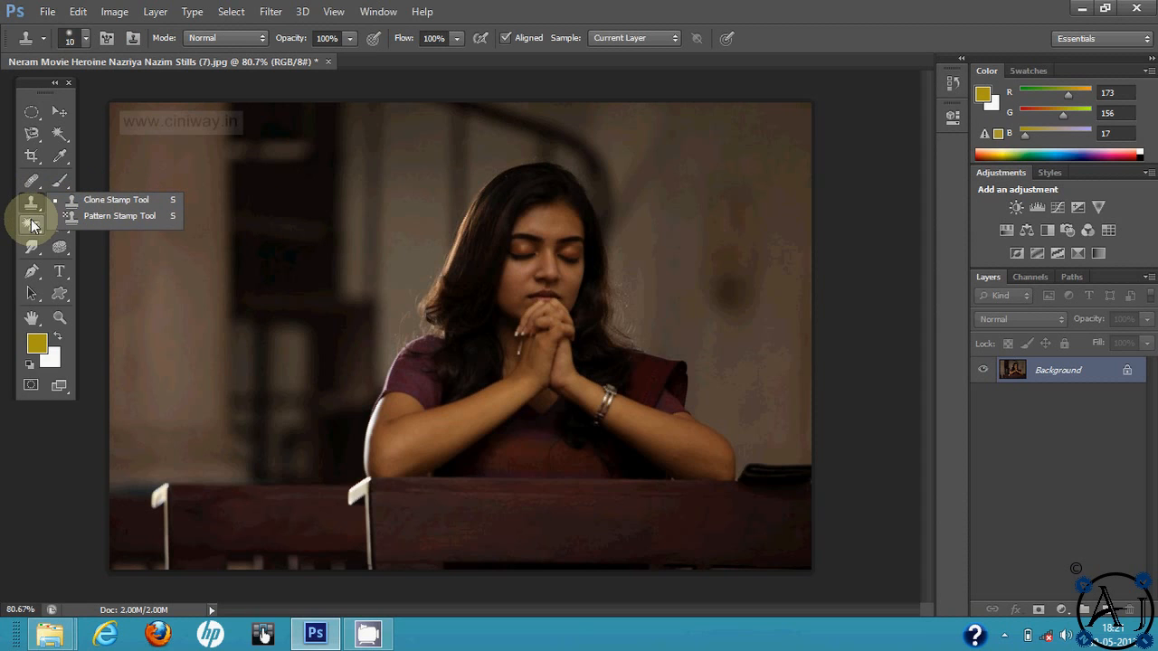
{"action": "left_click", "coordinate": [105, 224]}
{"action": "mouse_move", "coordinate": [221, 194]}
{"action": "left_mouse_down"}
{"action": "mouse_move", "coordinate": [255, 195]}
{"action": "mouse_move", "coordinate": [239, 210]}
{"action": "mouse_move", "coordinate": [249, 215]}
{"action": "mouse_move", "coordinate": [209, 216]}
{"action": "left_mouse_up"}
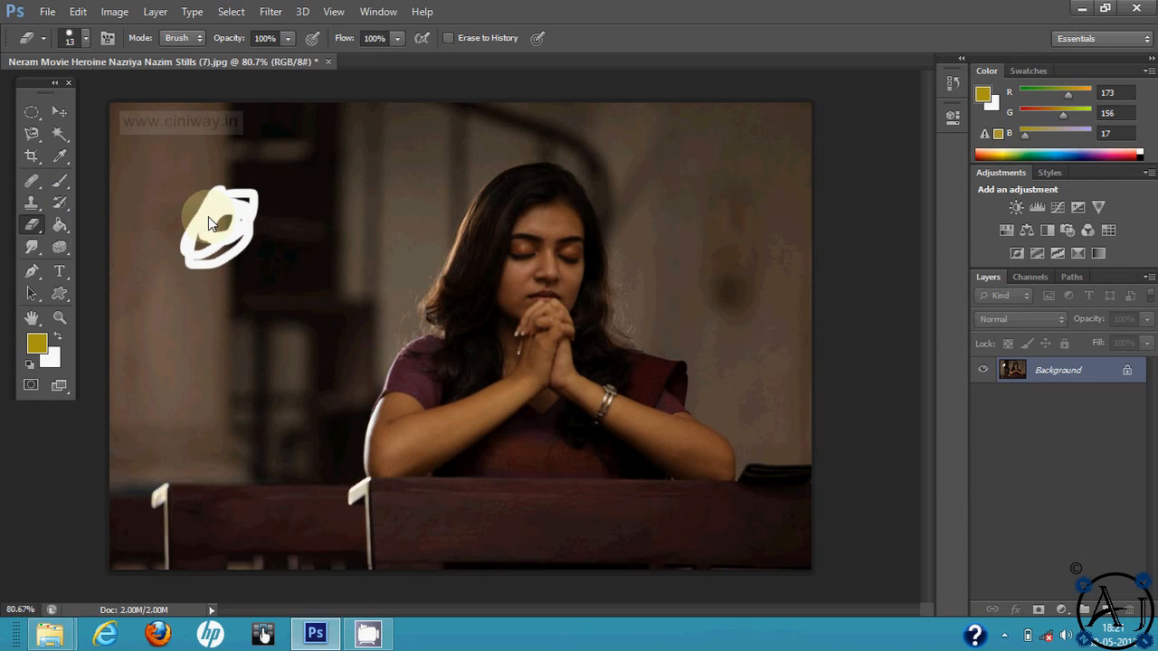
{"action": "key", "text": "ctrl+alt+z"}
{"action": "key", "text": "ctrl+alt+z"}
Add a new layer, hide the Background layer, and draw a white-to-pink diamond gradient diagonally across the new layer.
{"action": "left_click_drag", "start_coordinate": [64, 223], "coordinate": [88, 224]}
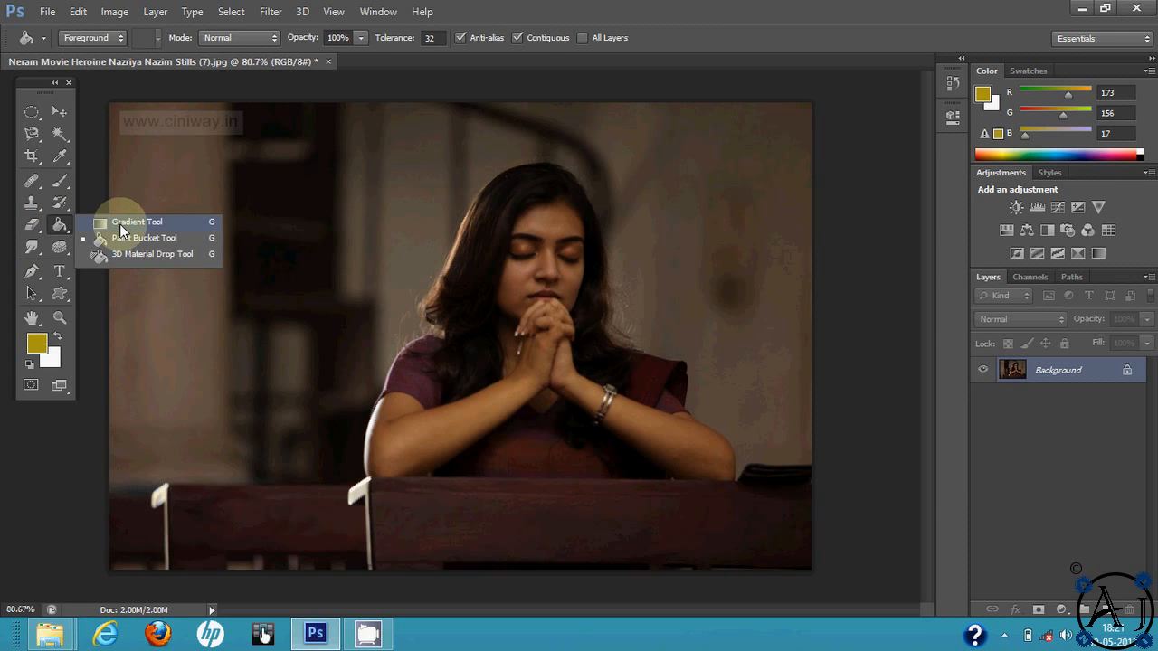
{"action": "left_click", "coordinate": [119, 223]}
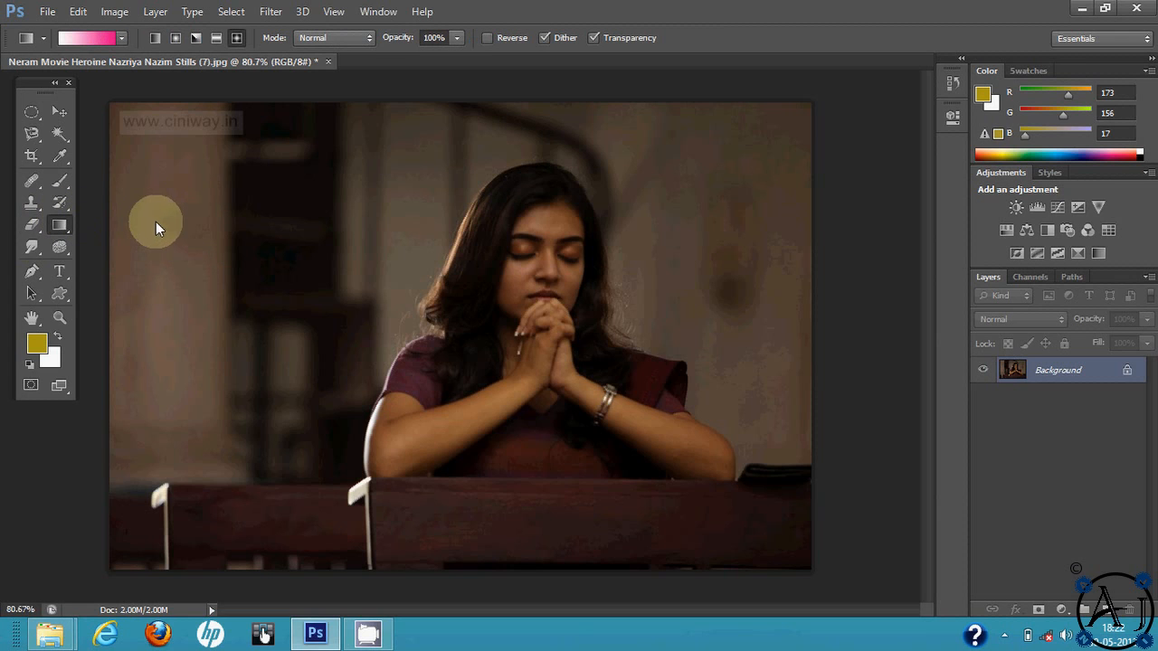
{"action": "left_click", "coordinate": [1105, 609]}
{"action": "left_click", "coordinate": [988, 398]}
{"action": "left_click_drag", "start_coordinate": [208, 189], "coordinate": [606, 359]}
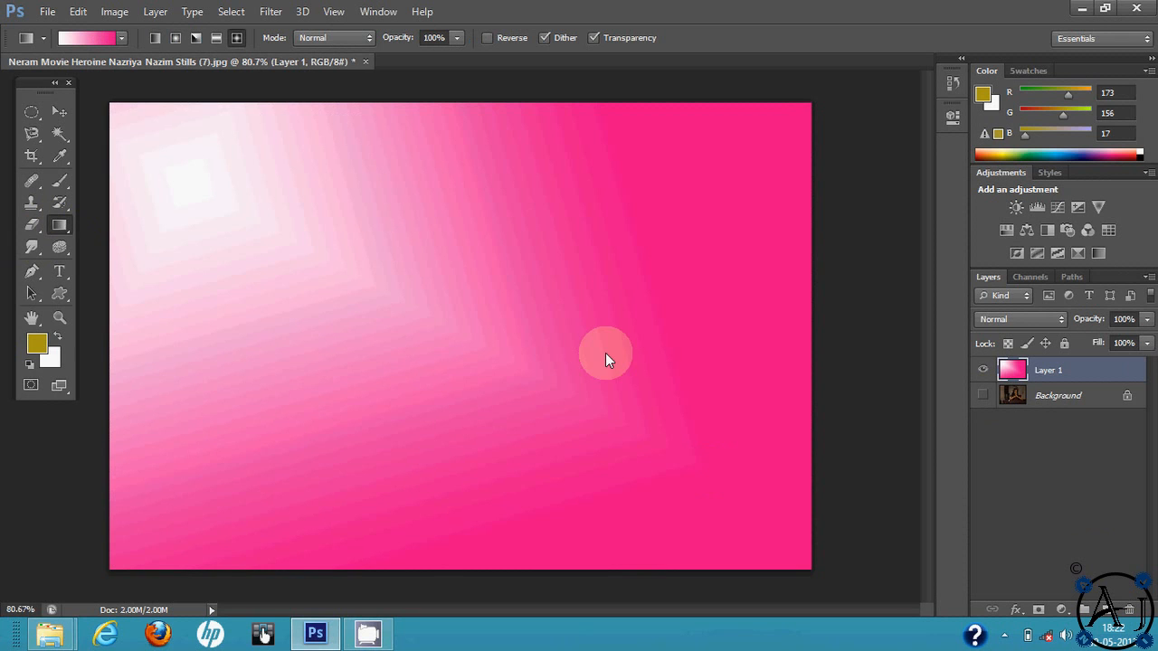
Redraw the white-to-pink gradient on Layer 1 in linear, reflected and radial styles in turn, ending with a diamond gradient.
{"action": "left_click", "coordinate": [156, 38]}
{"action": "left_click_drag", "start_coordinate": [183, 185], "coordinate": [445, 359]}
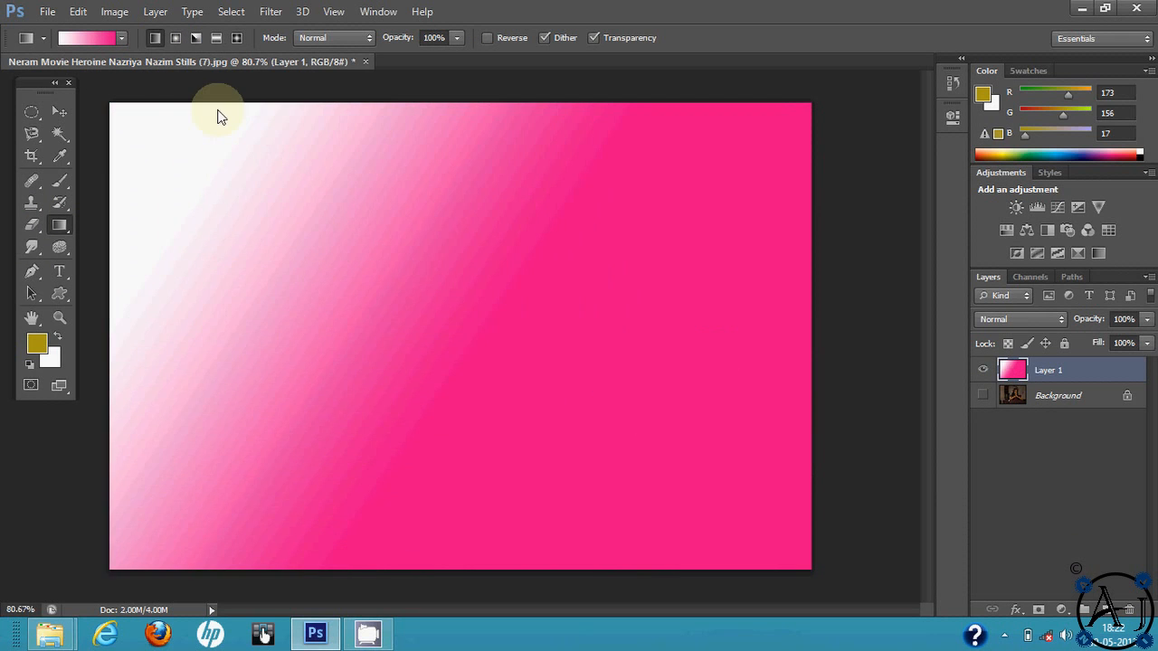
{"action": "left_click_drag", "start_coordinate": [547, 369], "coordinate": [546, 368]}
{"action": "left_click", "coordinate": [216, 38]}
{"action": "left_click_drag", "start_coordinate": [266, 318], "coordinate": [557, 338]}
{"action": "left_click", "coordinate": [175, 38]}
{"action": "left_click_drag", "start_coordinate": [354, 270], "coordinate": [864, 444]}
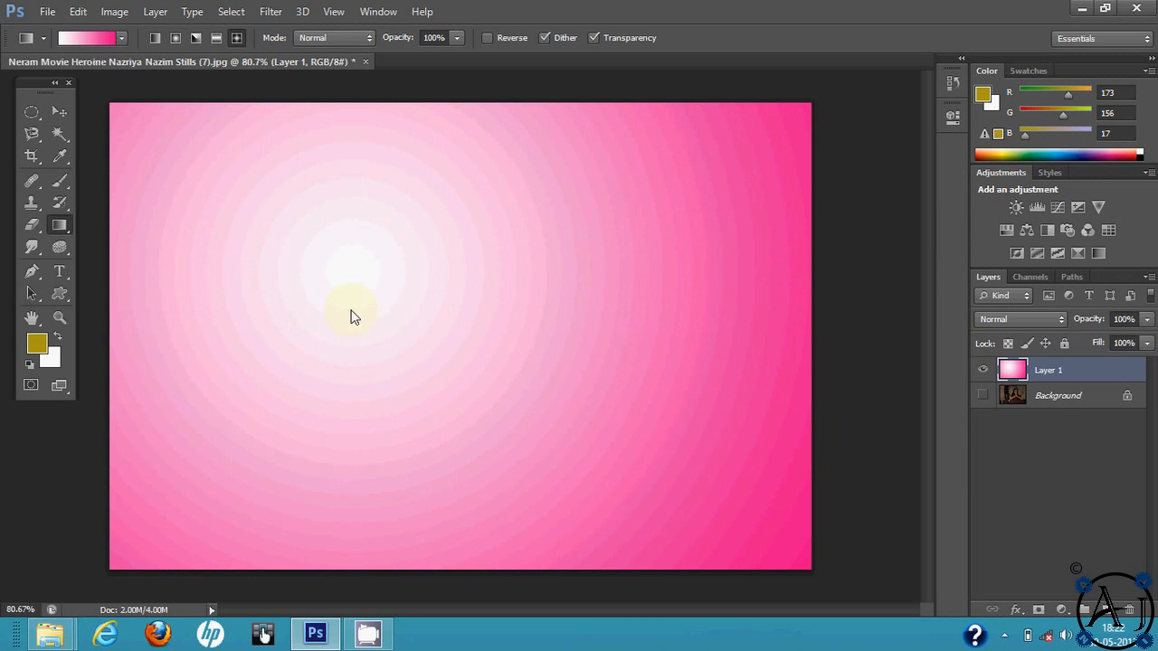
{"action": "left_click_drag", "start_coordinate": [679, 308], "coordinate": [734, 323]}
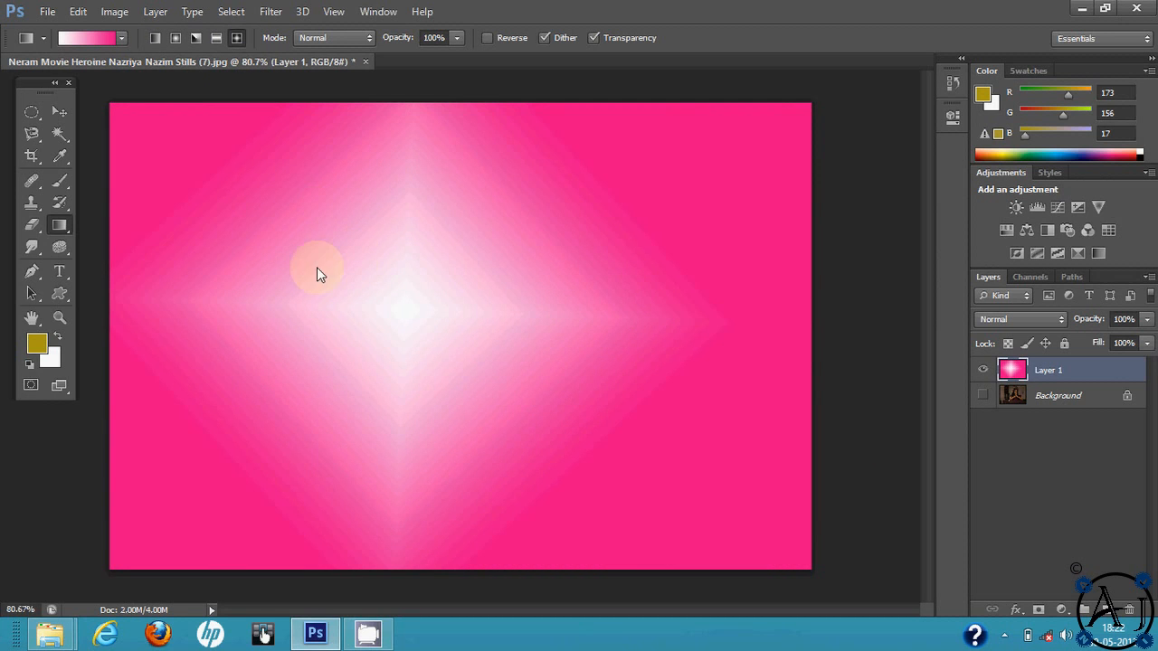
{"action": "left_click", "coordinate": [91, 38]}
{"action": "left_click", "coordinate": [452, 155]}
{"action": "left_click", "coordinate": [452, 129]}
{"action": "left_click", "coordinate": [723, 132]}
Replace the gradient presets with the Photographic Toning set, and leave the Gradient Editor without applying a new gradient.
{"action": "left_click", "coordinate": [83, 37]}
{"action": "left_click", "coordinate": [507, 156]}
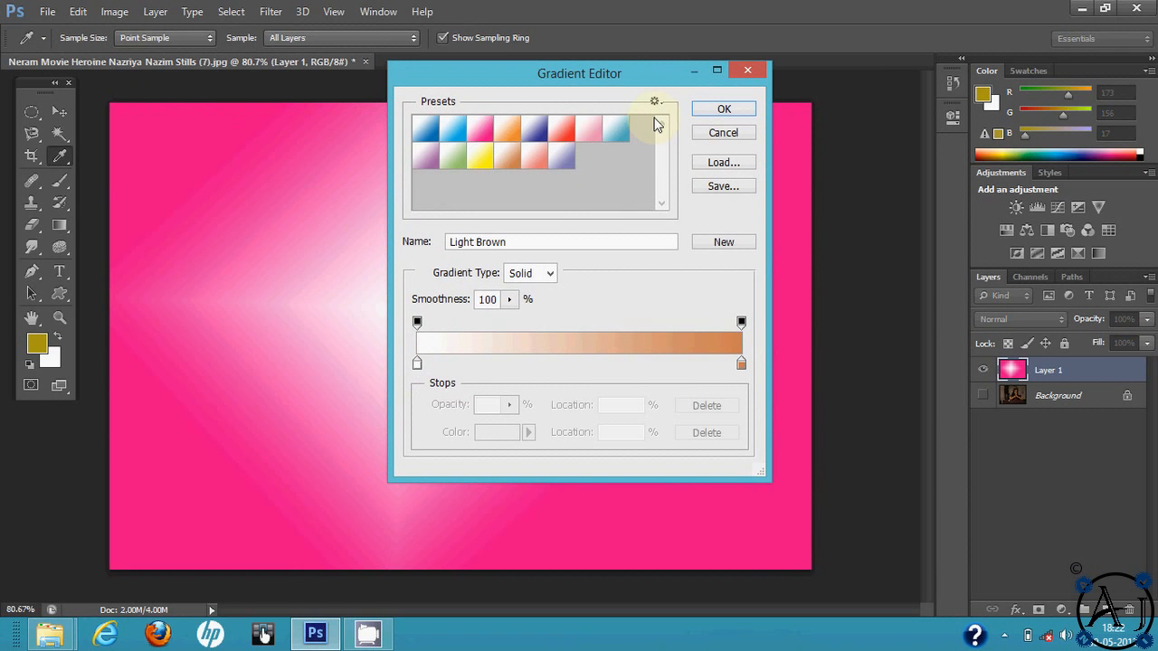
{"action": "left_click", "coordinate": [655, 102]}
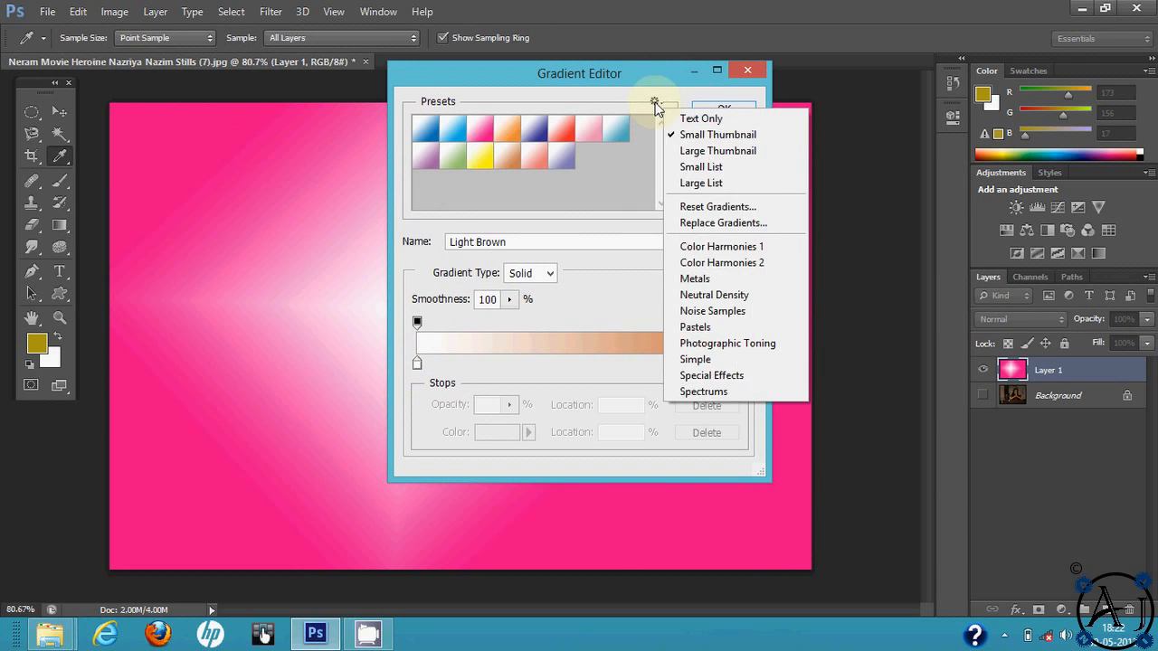
{"action": "left_click", "coordinate": [693, 345]}
{"action": "left_click", "coordinate": [540, 234]}
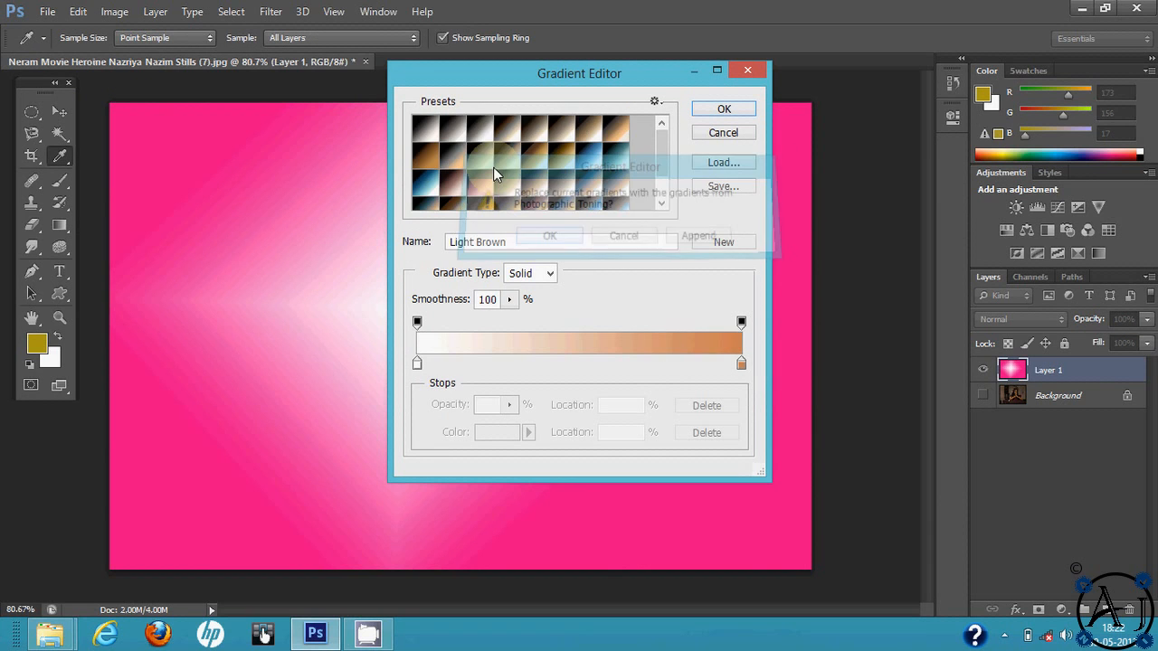
{"action": "left_click", "coordinate": [599, 166]}
{"action": "left_click", "coordinate": [733, 134]}
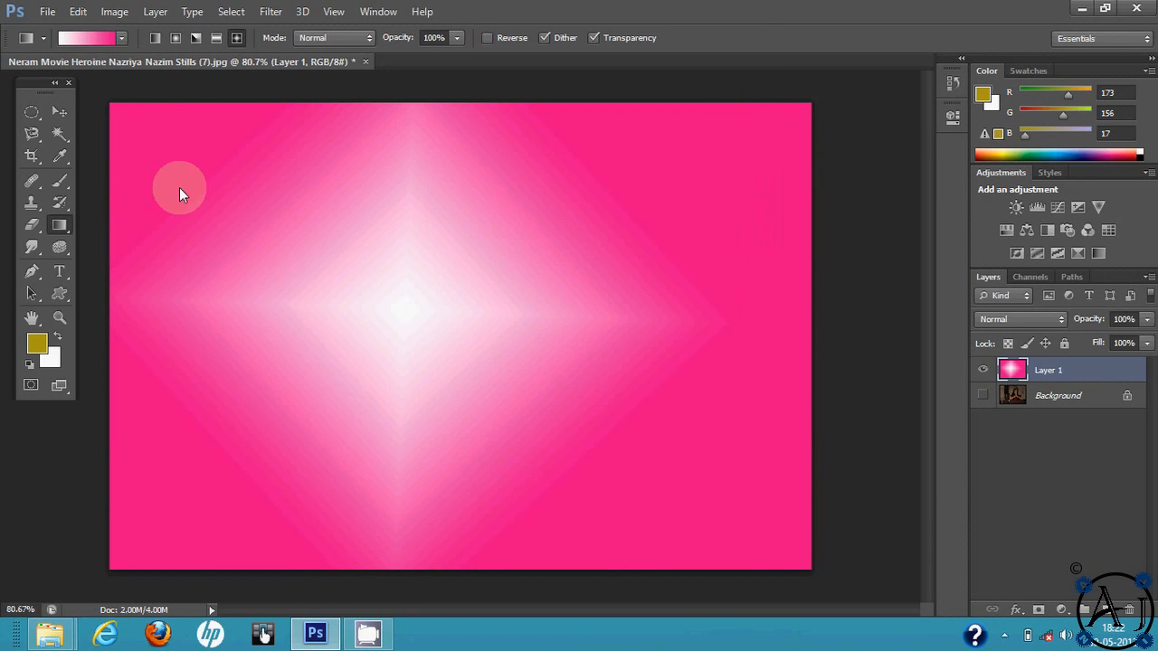
Draw a white-to-pink diamond gradient from the upper-left area toward the canvas centre, and replace the gradient presets with the Simple set.
{"action": "left_click_drag", "start_coordinate": [196, 176], "coordinate": [487, 314]}
{"action": "right_click", "coordinate": [428, 273]}
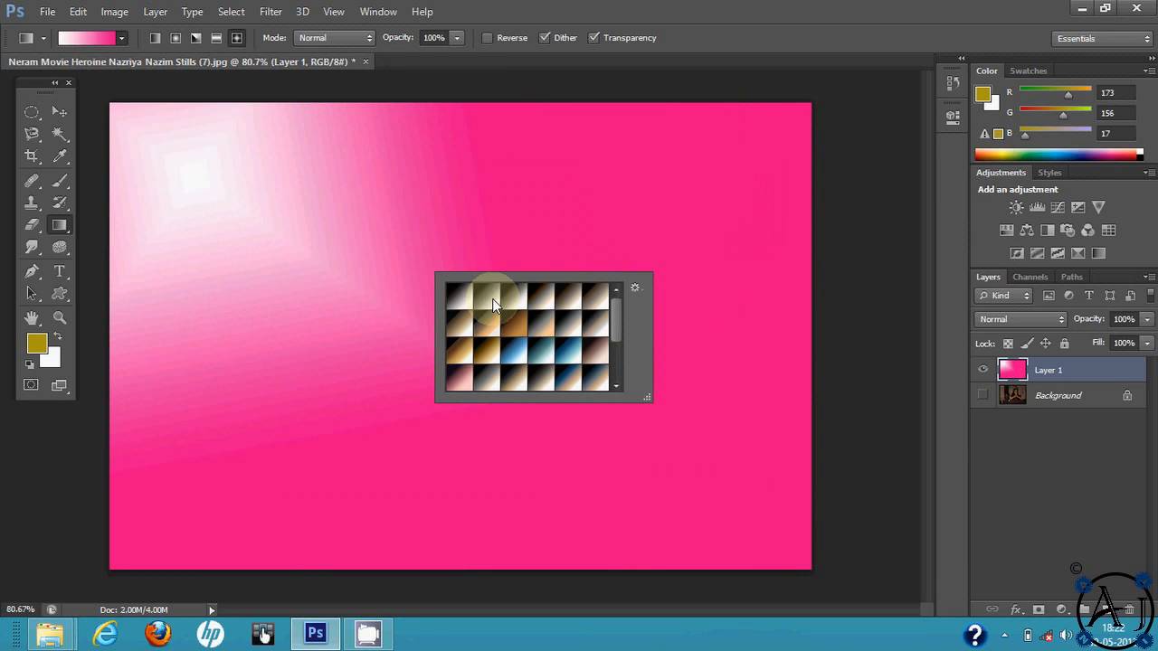
{"action": "left_click", "coordinate": [635, 288]}
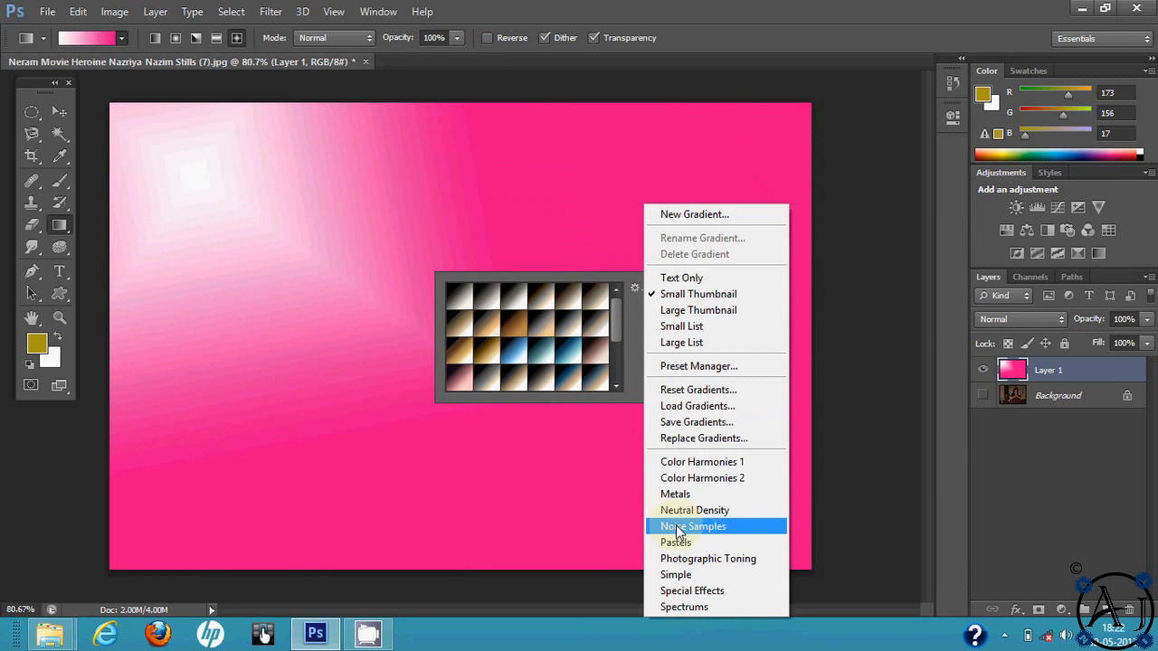
{"action": "left_click", "coordinate": [677, 575]}
{"action": "left_click", "coordinate": [549, 237]}
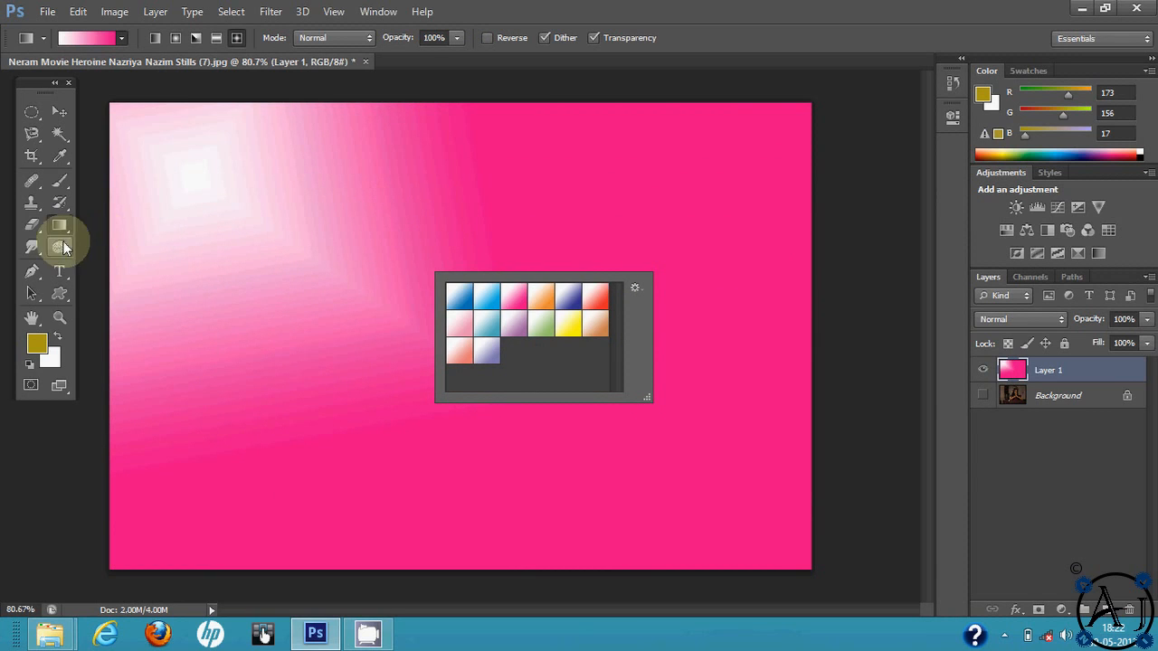
Delete the gradient layer, Layer 1.
{"action": "left_click", "coordinate": [1054, 379]}
{"action": "key", "text": "Delete"}
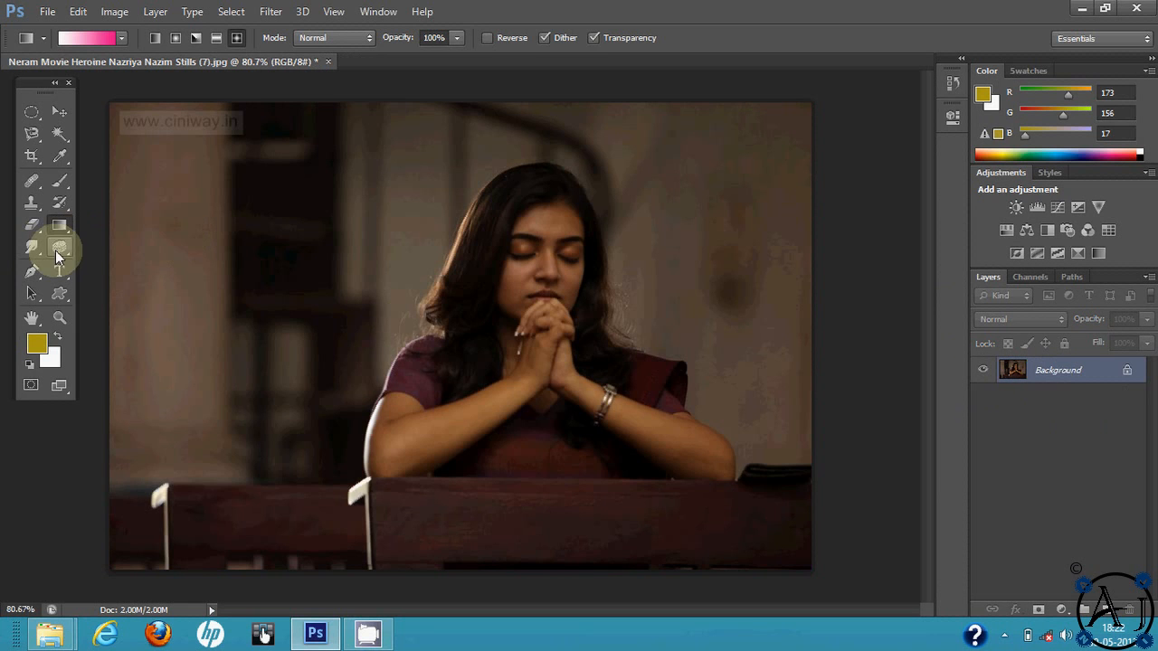
Switch to the Blur tool and to the Smudge tool in turn, examining the portrait up close with each.
{"action": "left_click", "coordinate": [32, 247]}
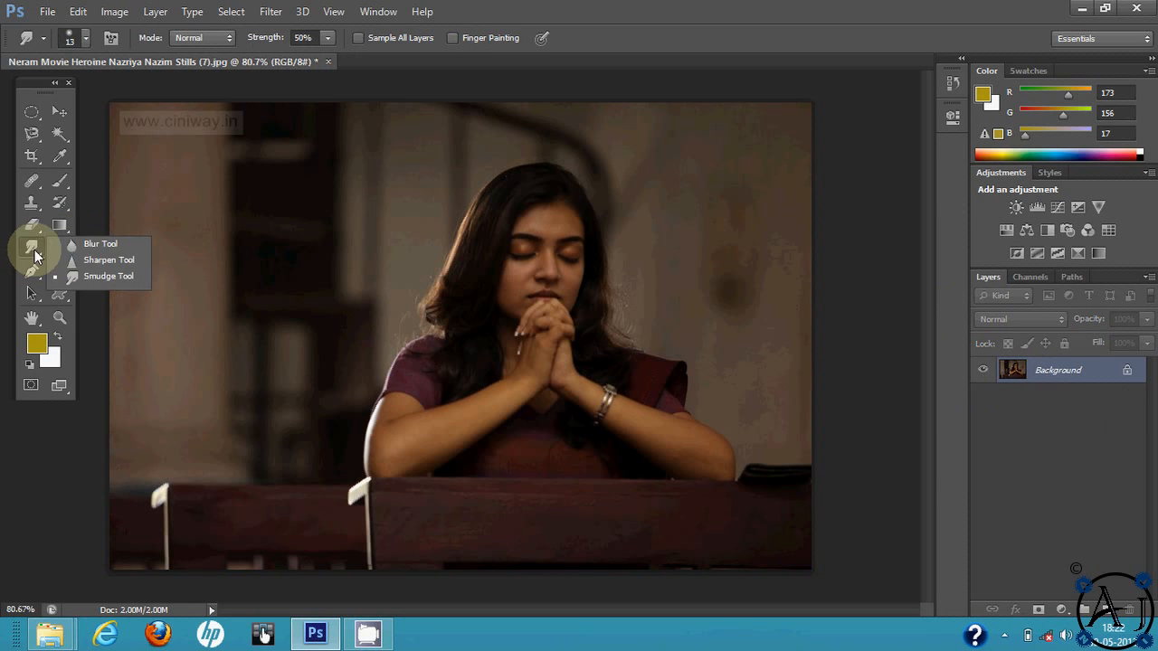
{"action": "left_click", "coordinate": [91, 248]}
{"action": "scroll", "coordinate": [509, 276], "scroll_direction": "up", "scroll_amount": 3}
{"action": "scroll", "coordinate": [518, 272], "scroll_direction": "up", "scroll_amount": 2}
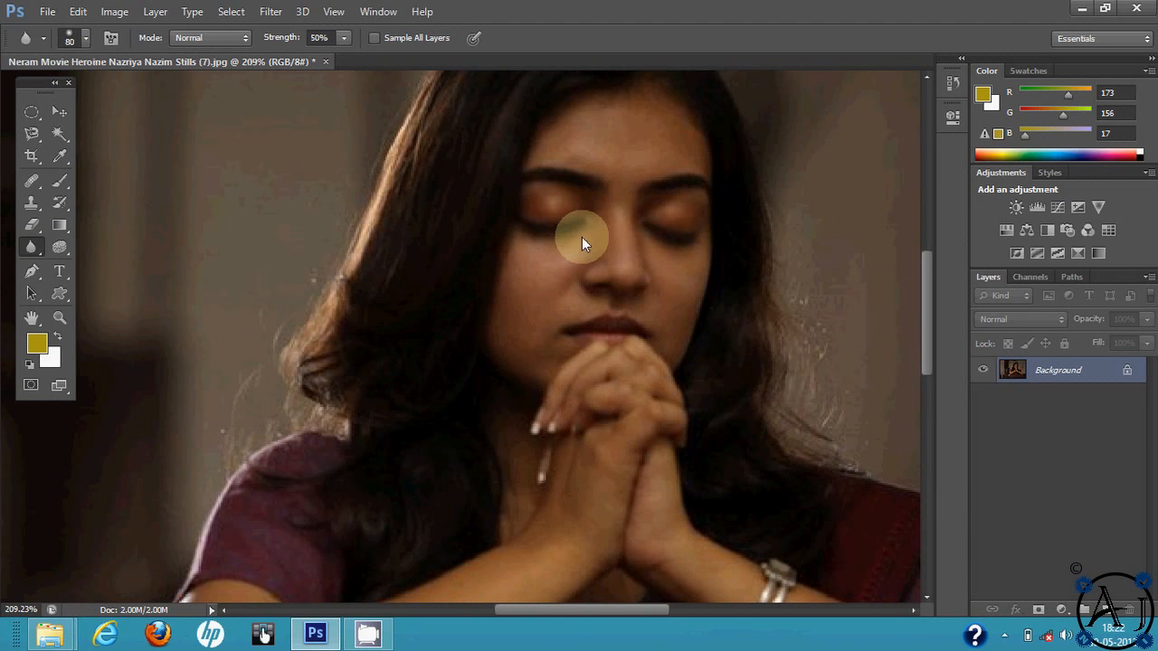
{"action": "scroll", "coordinate": [577, 238], "scroll_direction": "down", "scroll_amount": 3}
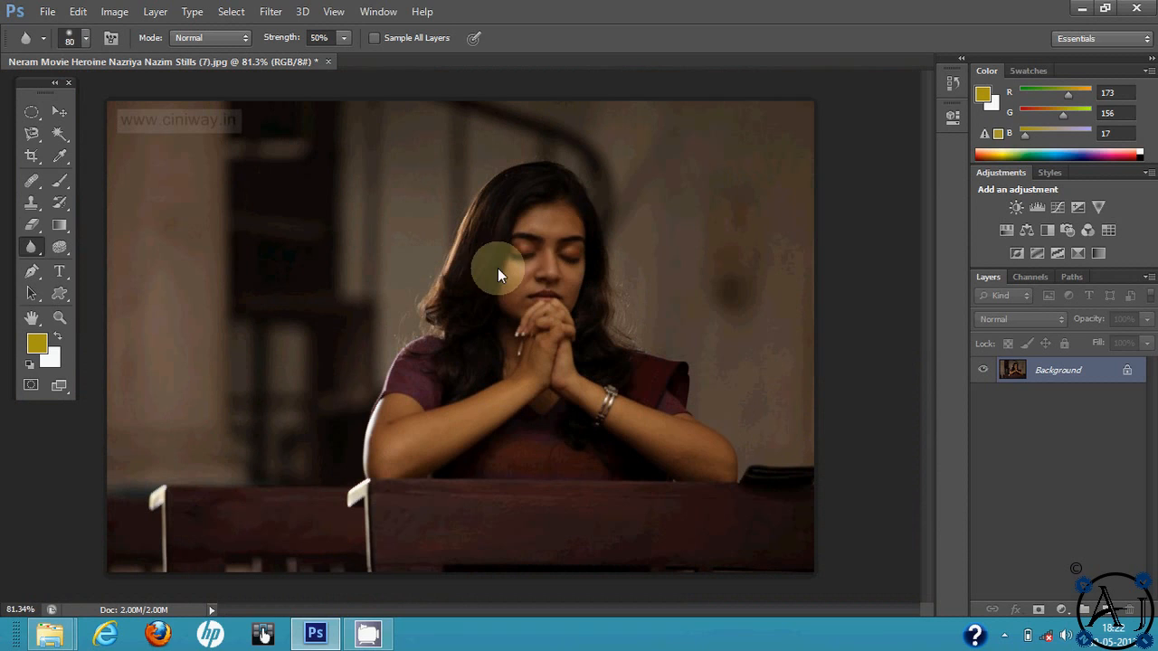
{"action": "left_click", "coordinate": [31, 247]}
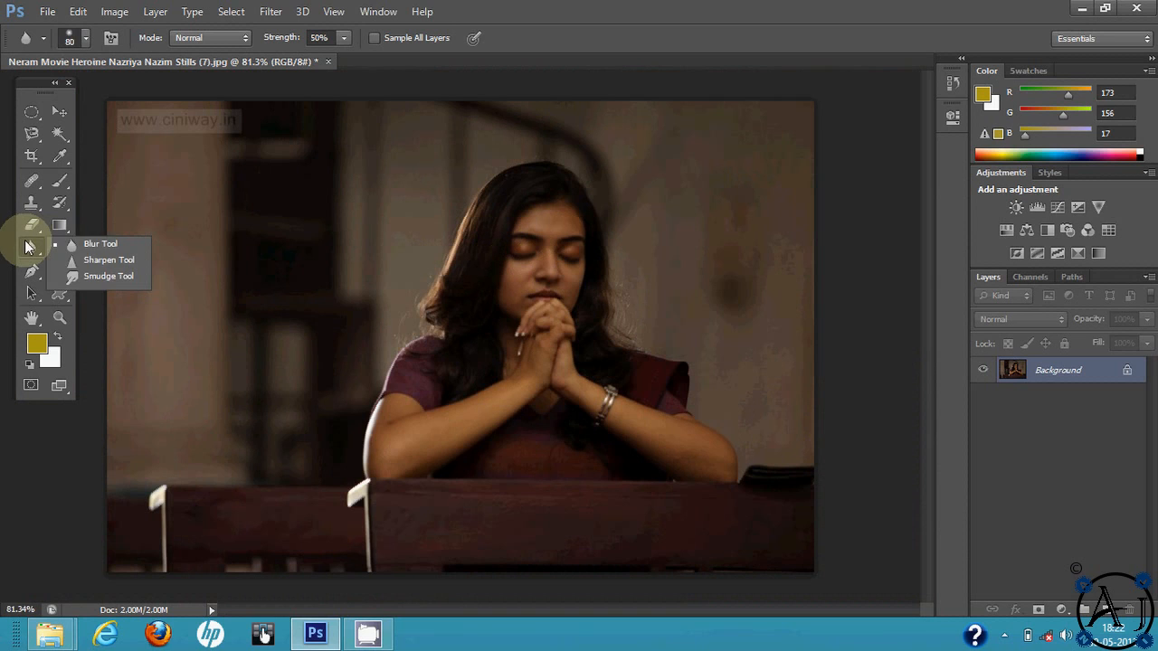
{"action": "left_click", "coordinate": [94, 276]}
{"action": "scroll", "coordinate": [558, 258], "scroll_direction": "up", "scroll_amount": 2}
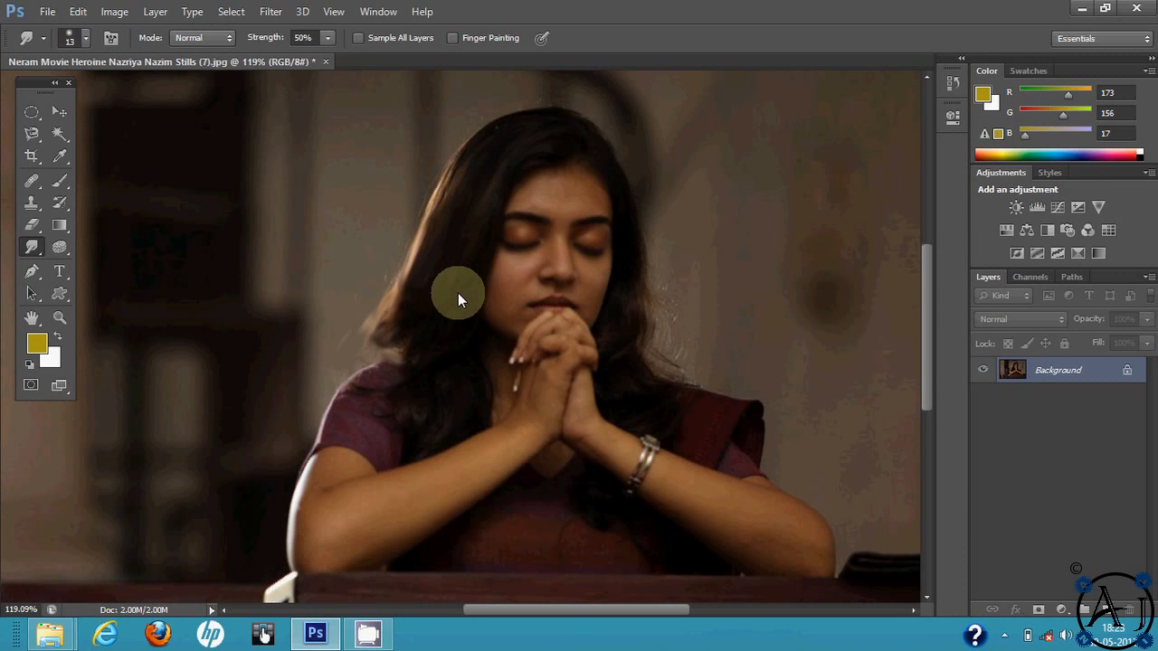
{"action": "scroll", "coordinate": [529, 213], "scroll_direction": "down", "scroll_amount": 3}
Lighten the woman's neck, arms and face with the Dodge tool, using a 40 px brush on midtones at 50% exposure.
{"action": "left_click_drag", "start_coordinate": [59, 246], "coordinate": [118, 237]}
{"action": "scroll", "coordinate": [448, 366], "scroll_direction": "up", "scroll_amount": 3}
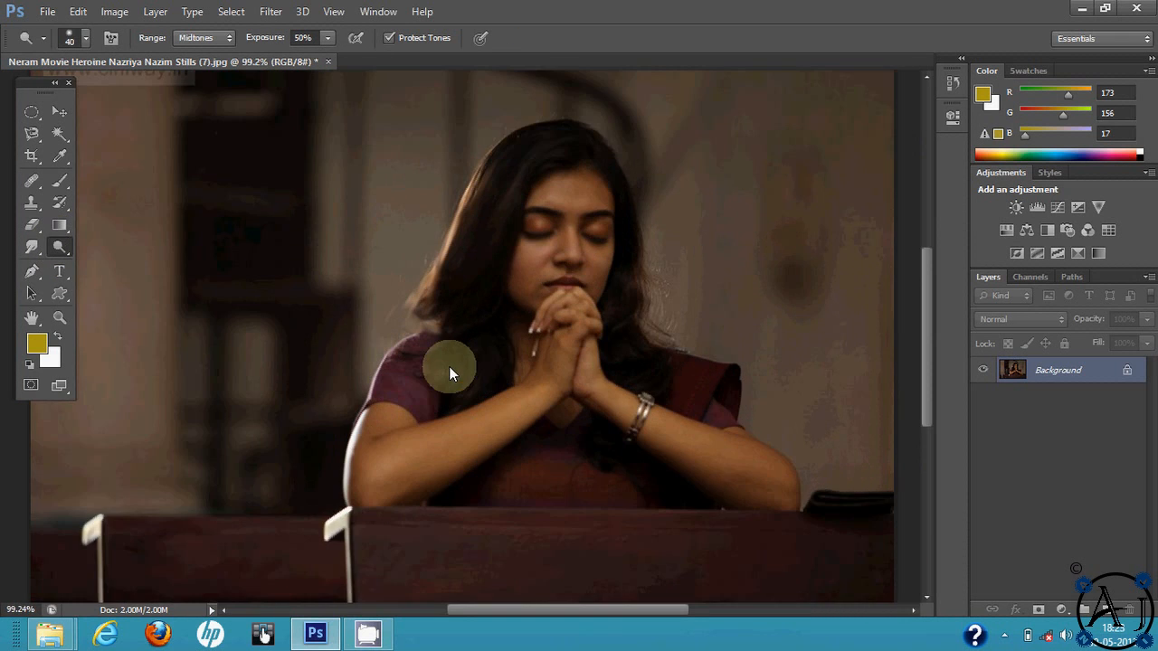
{"action": "scroll", "coordinate": [449, 367], "scroll_direction": "up", "scroll_amount": 2}
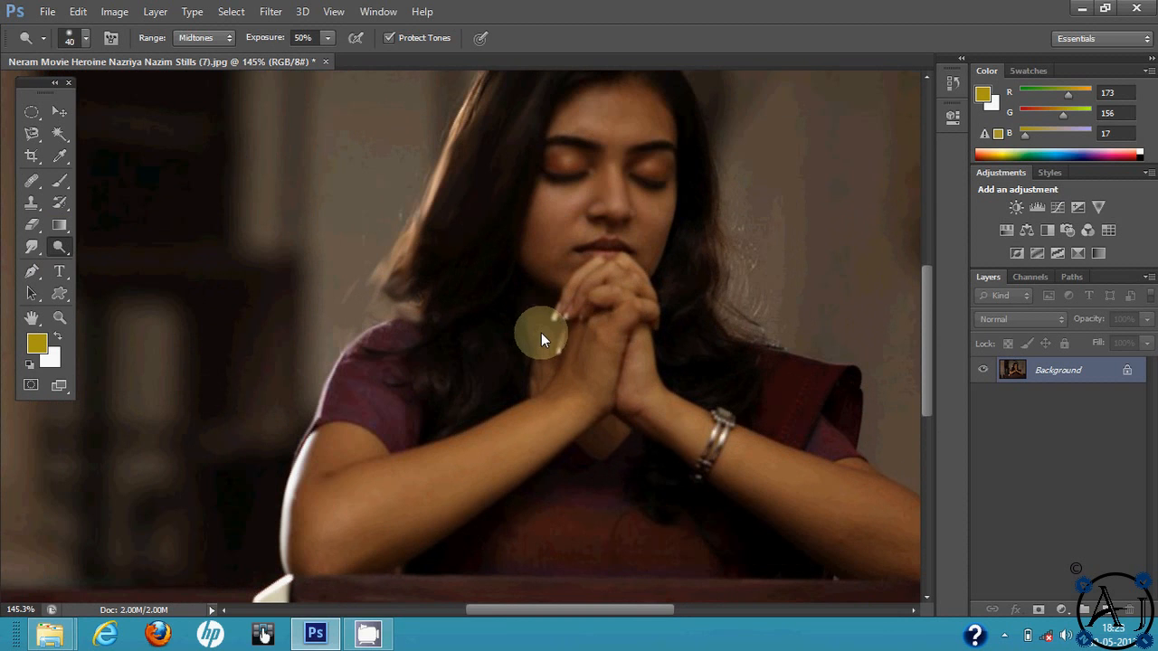
{"action": "scroll", "coordinate": [530, 334], "scroll_direction": "down", "scroll_amount": 1}
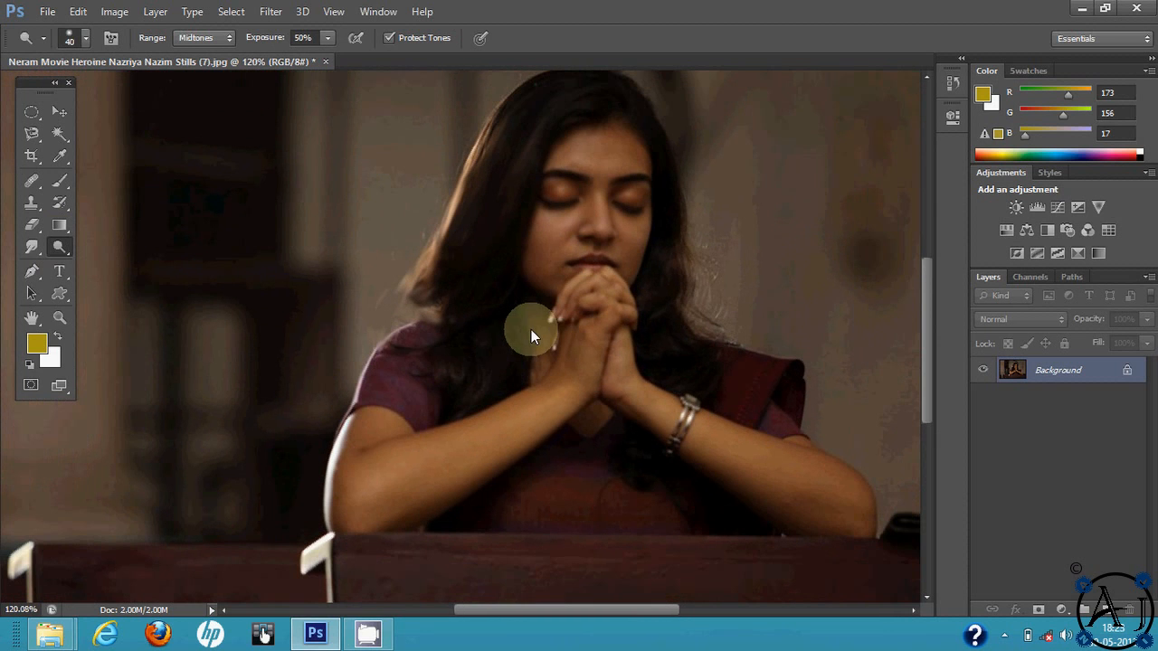
{"action": "scroll", "coordinate": [520, 317], "scroll_direction": "up", "scroll_amount": 3}
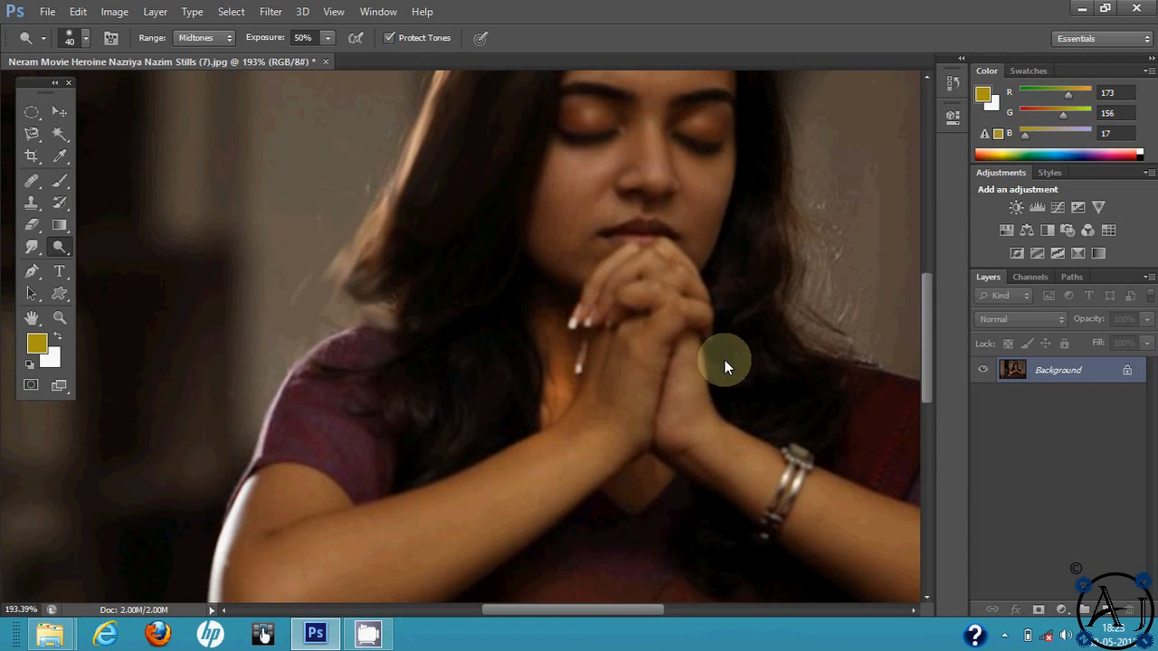
{"action": "scroll", "coordinate": [547, 332], "scroll_direction": "down", "scroll_amount": 4}
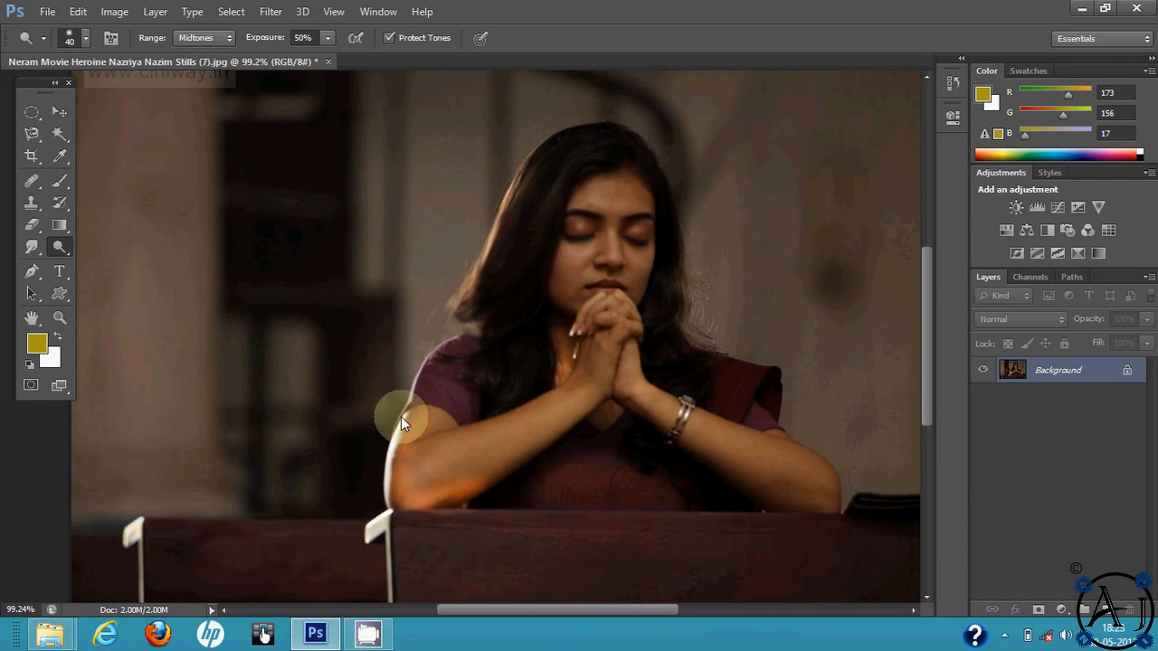
{"action": "left_click_drag", "start_coordinate": [401, 418], "coordinate": [395, 487]}
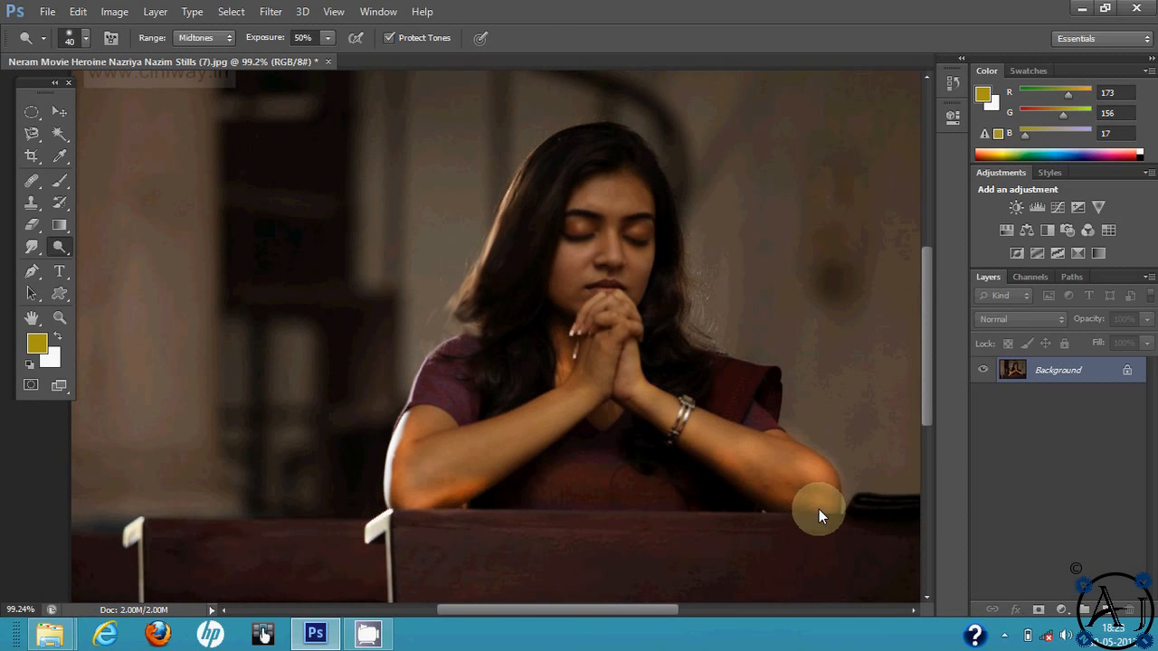
{"action": "scroll", "coordinate": [787, 458], "scroll_direction": "down", "scroll_amount": 6}
{"action": "scroll", "coordinate": [510, 324], "scroll_direction": "up", "scroll_amount": 6}
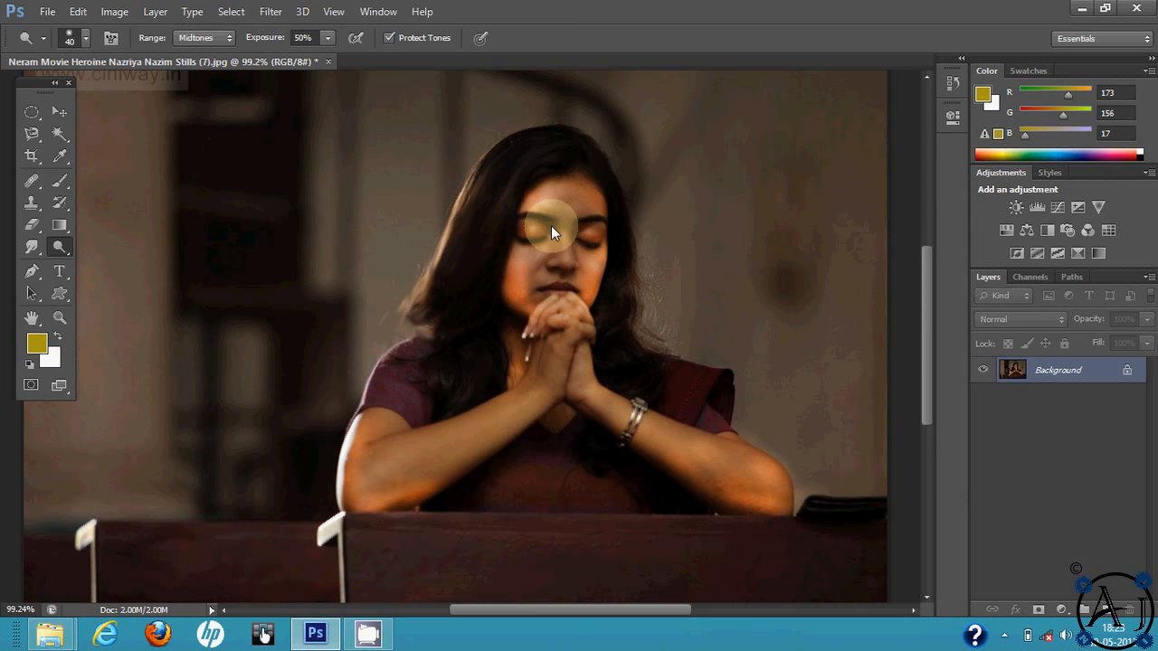
{"action": "scroll", "coordinate": [551, 225], "scroll_direction": "down", "scroll_amount": 2}
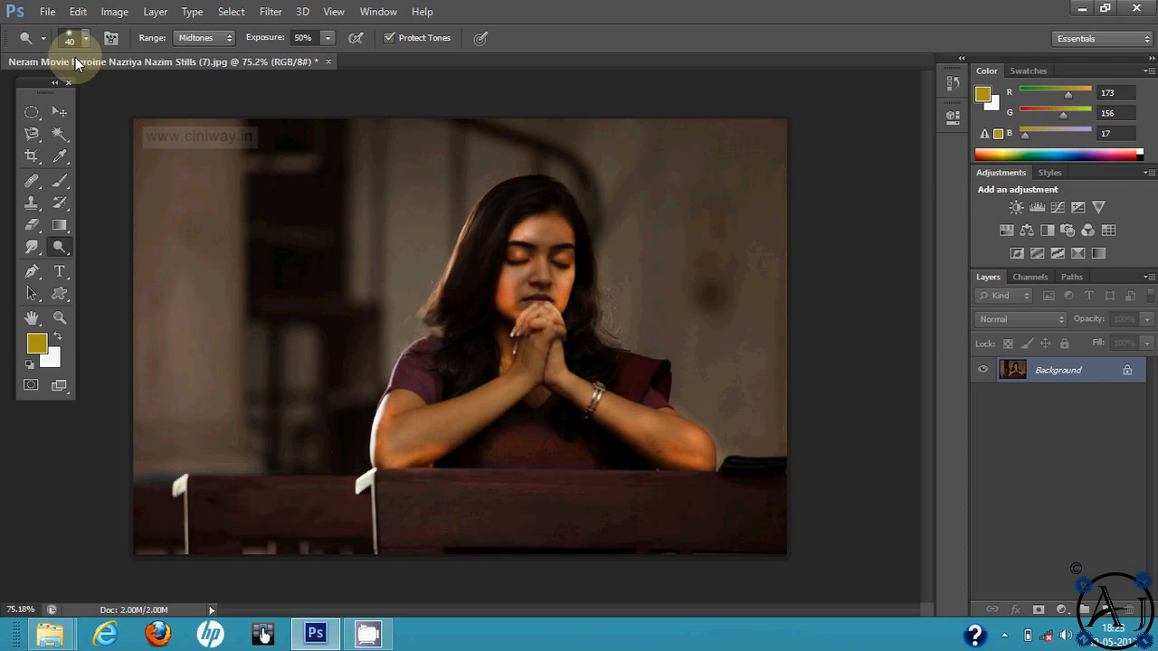
Darken the woman's face and arms with the Burn tool, using a 65 px brush on midtones at 50% exposure.
{"action": "left_click_drag", "start_coordinate": [37, 254], "coordinate": [113, 260]}
{"action": "scroll", "coordinate": [567, 210], "scroll_direction": "up", "scroll_amount": 2}
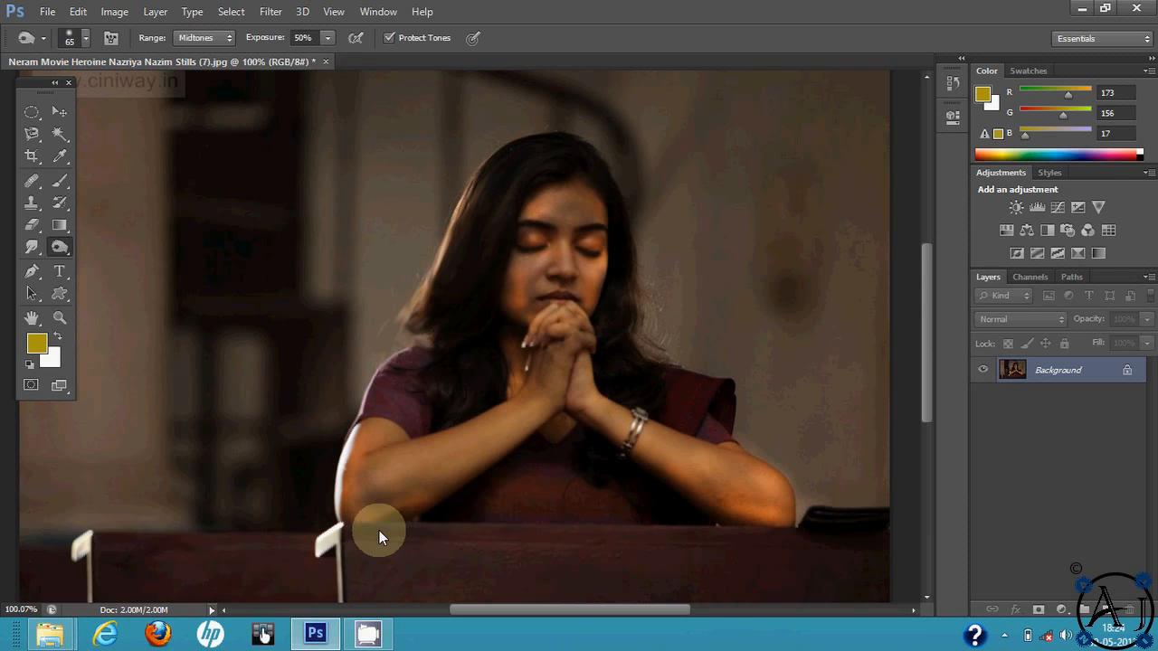
{"action": "scroll", "coordinate": [465, 319], "scroll_direction": "down", "scroll_amount": 2}
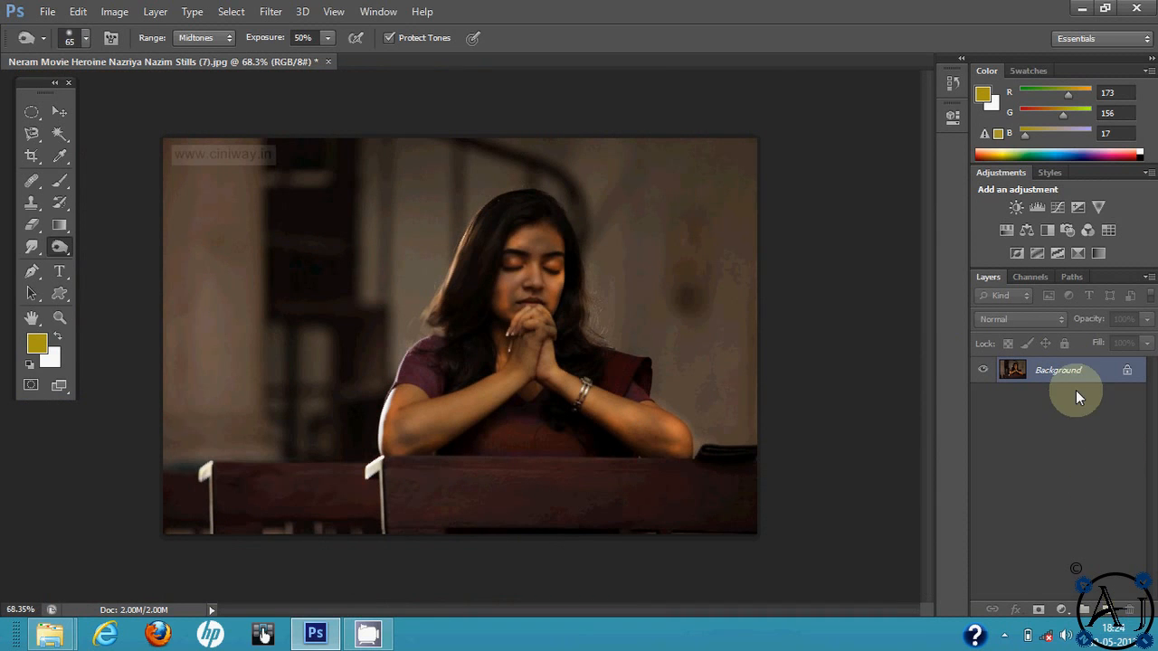
Close the edited portrait without saving it, and reopen the original image from the recent files.
{"action": "double_click", "coordinate": [1058, 371]}
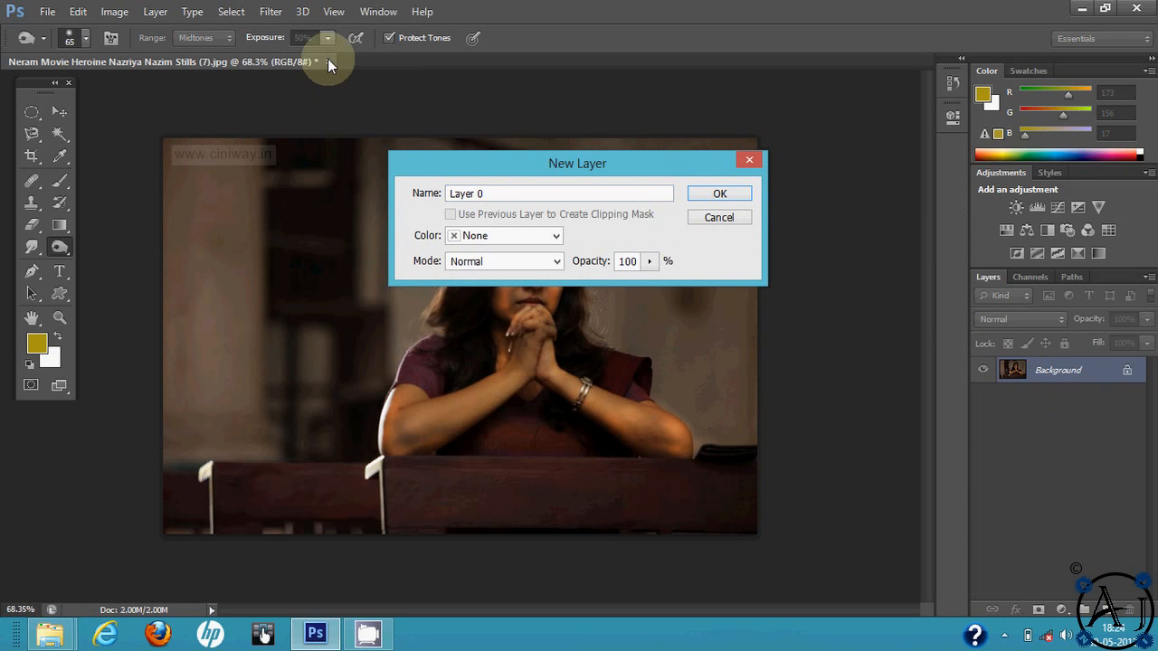
{"action": "left_click", "coordinate": [717, 194]}
{"action": "left_click", "coordinate": [332, 62]}
{"action": "left_click", "coordinate": [616, 237]}
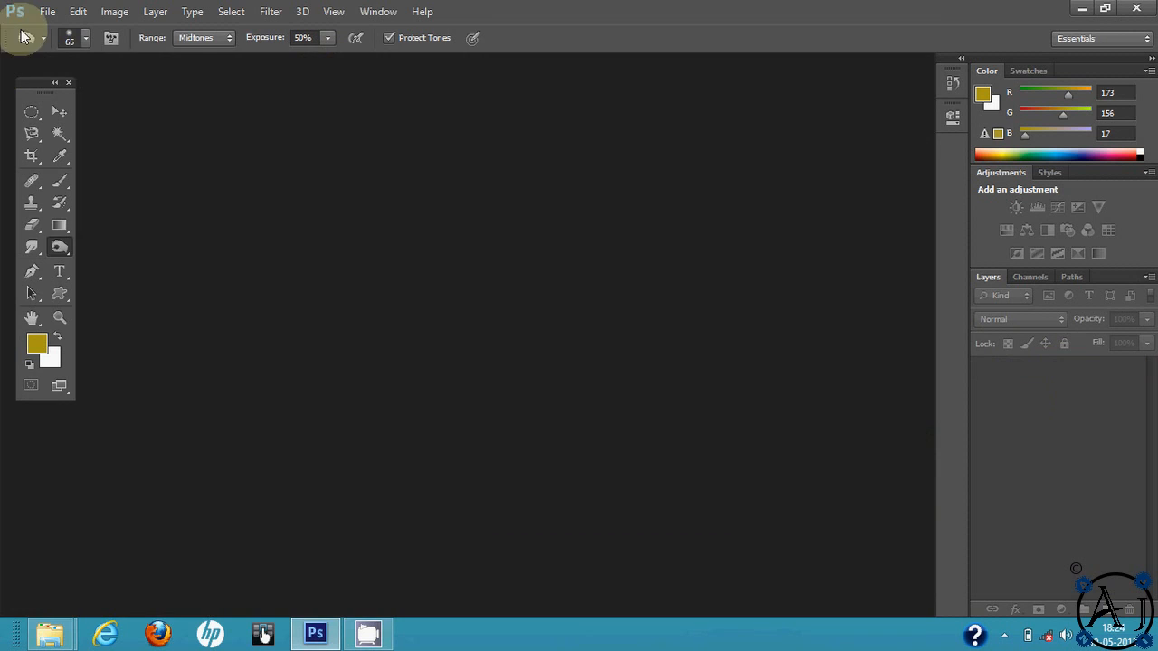
{"action": "left_click", "coordinate": [43, 12]}
{"action": "mouse_move", "coordinate": [109, 127]}
{"action": "left_click", "coordinate": [308, 128]}
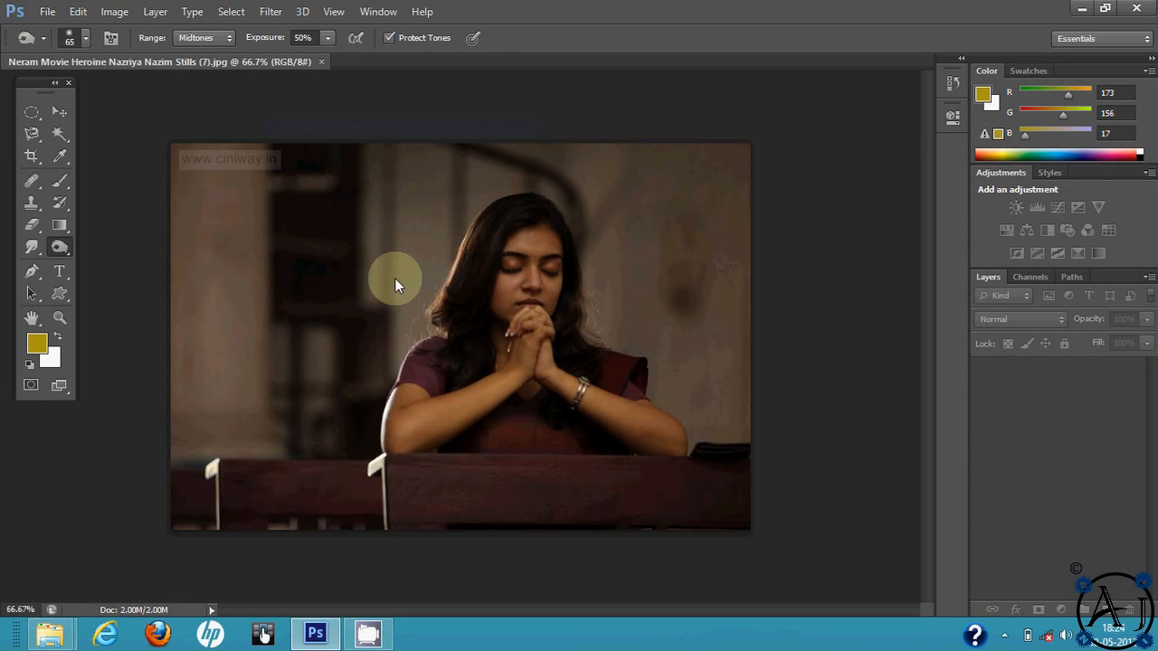
Draw a filled rectangle about 143 × 176 px on the wall to the left of the woman.
{"action": "left_click", "coordinate": [63, 248]}
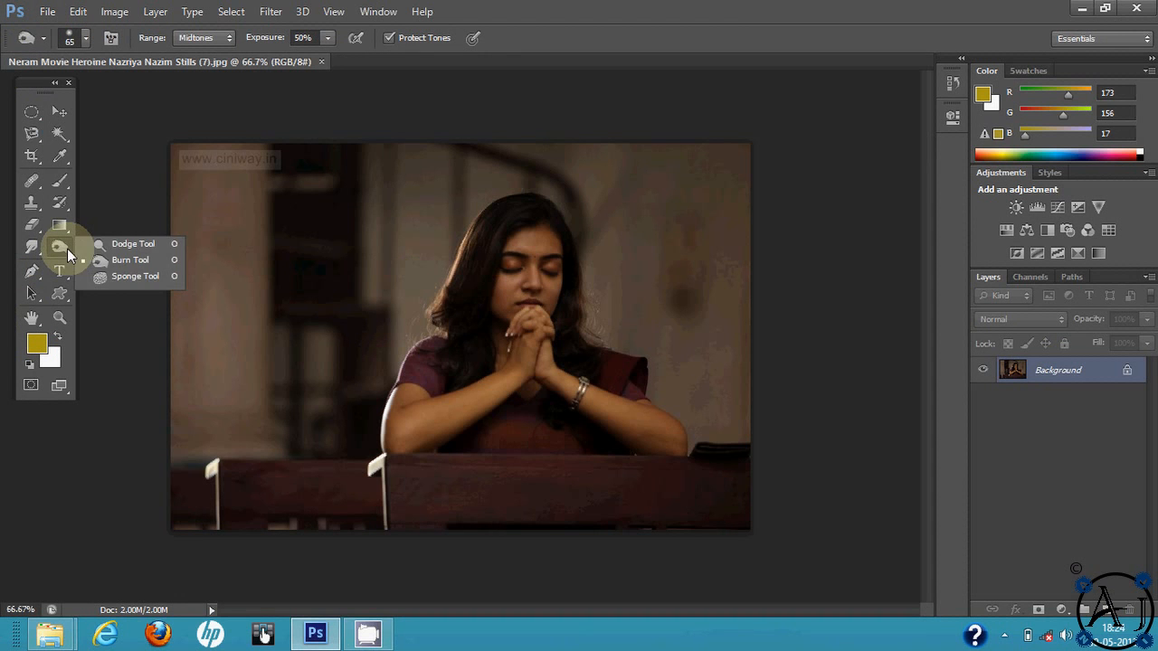
{"action": "left_click", "coordinate": [61, 294]}
{"action": "left_click", "coordinate": [99, 292]}
{"action": "left_click_drag", "start_coordinate": [256, 239], "coordinate": [336, 334]}
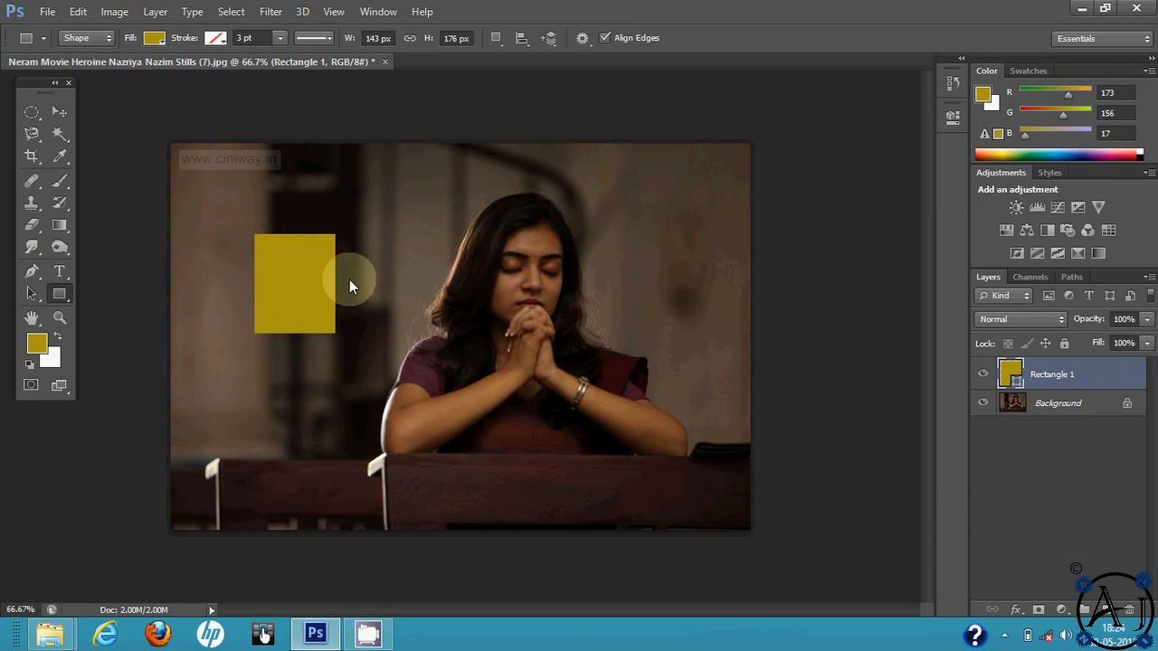
Change the rectangle's fill colour to dark teal.
{"action": "left_click", "coordinate": [160, 45]}
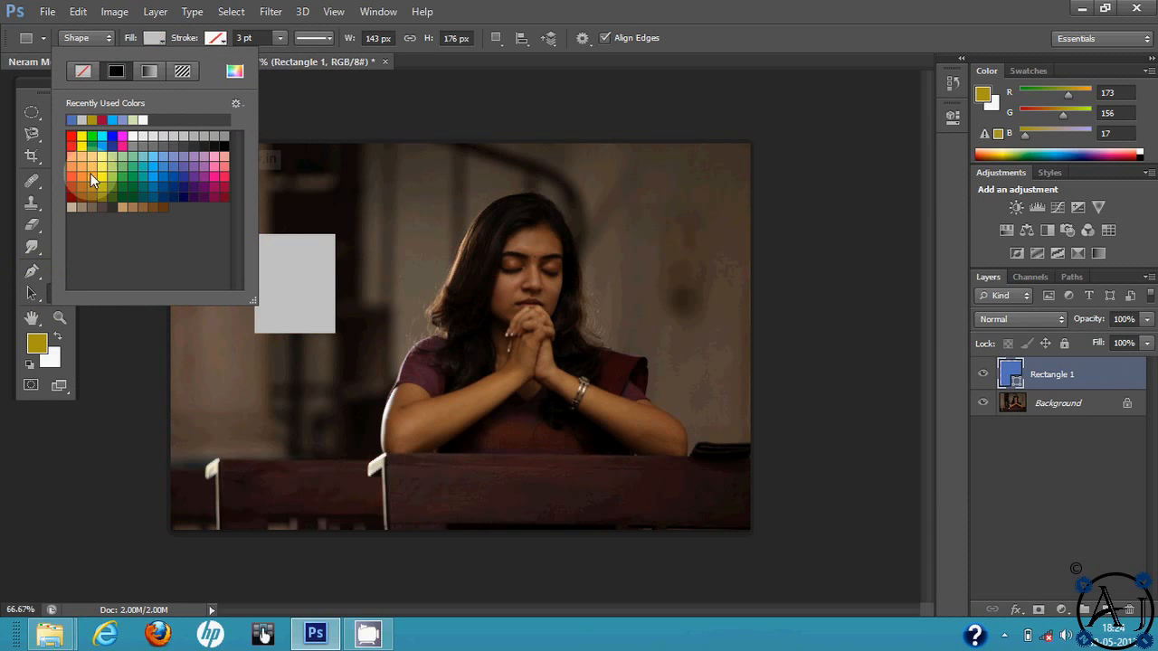
{"action": "left_click", "coordinate": [323, 145]}
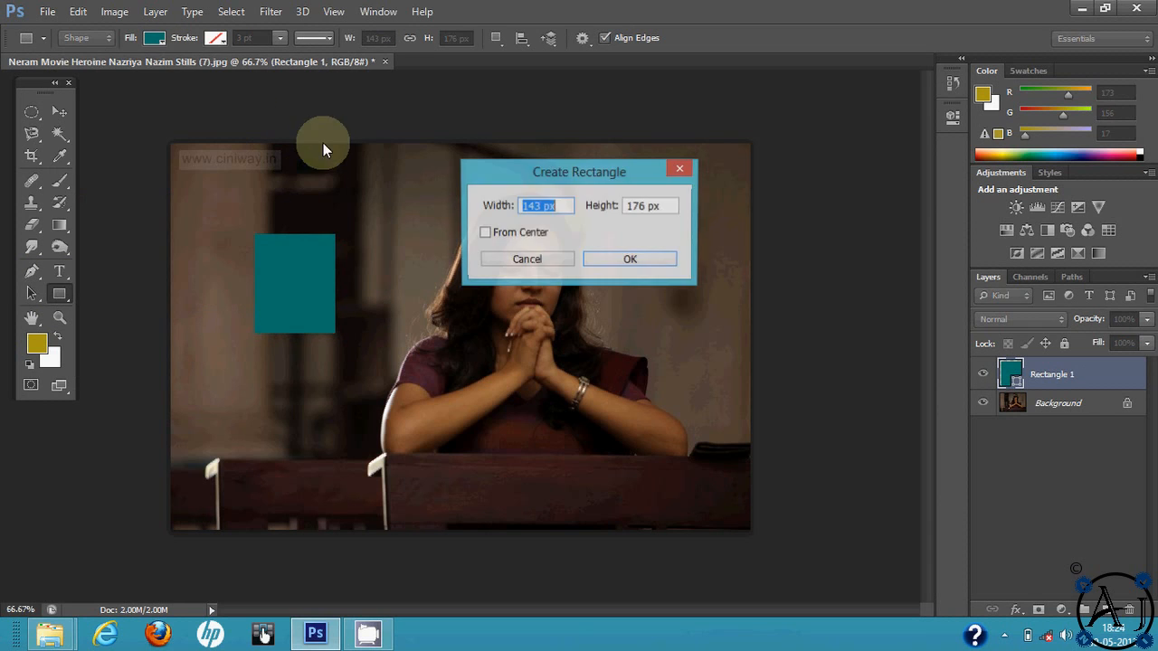
{"action": "left_click", "coordinate": [563, 262]}
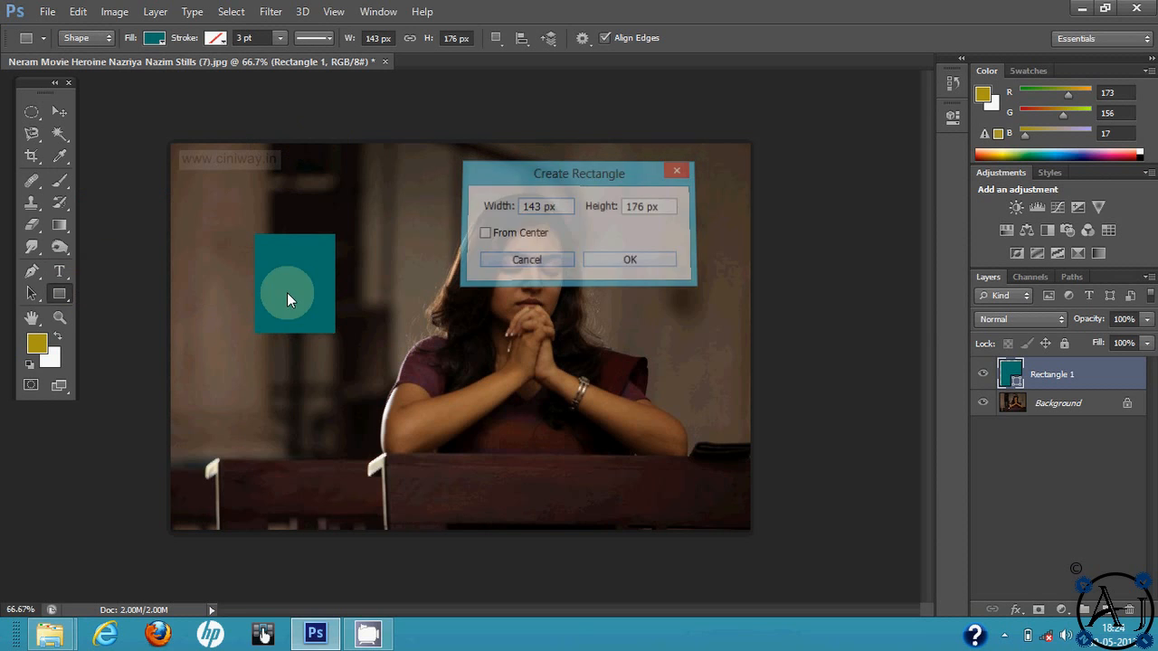
Draw a teal heart about 161 × 254 px to the right of the woman with the Custom Shape tool.
{"action": "left_click_drag", "start_coordinate": [59, 294], "coordinate": [136, 362]}
{"action": "left_click", "coordinate": [133, 370]}
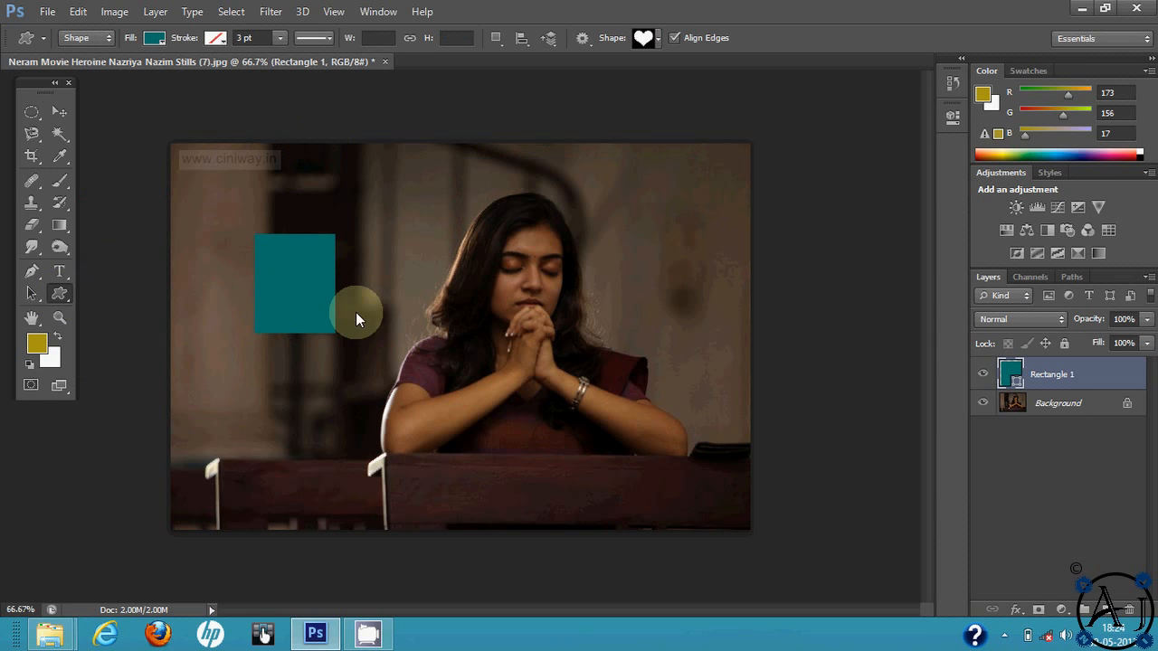
{"action": "left_click", "coordinate": [646, 39]}
{"action": "left_click", "coordinate": [646, 39]}
{"action": "left_click_drag", "start_coordinate": [666, 201], "coordinate": [758, 342]}
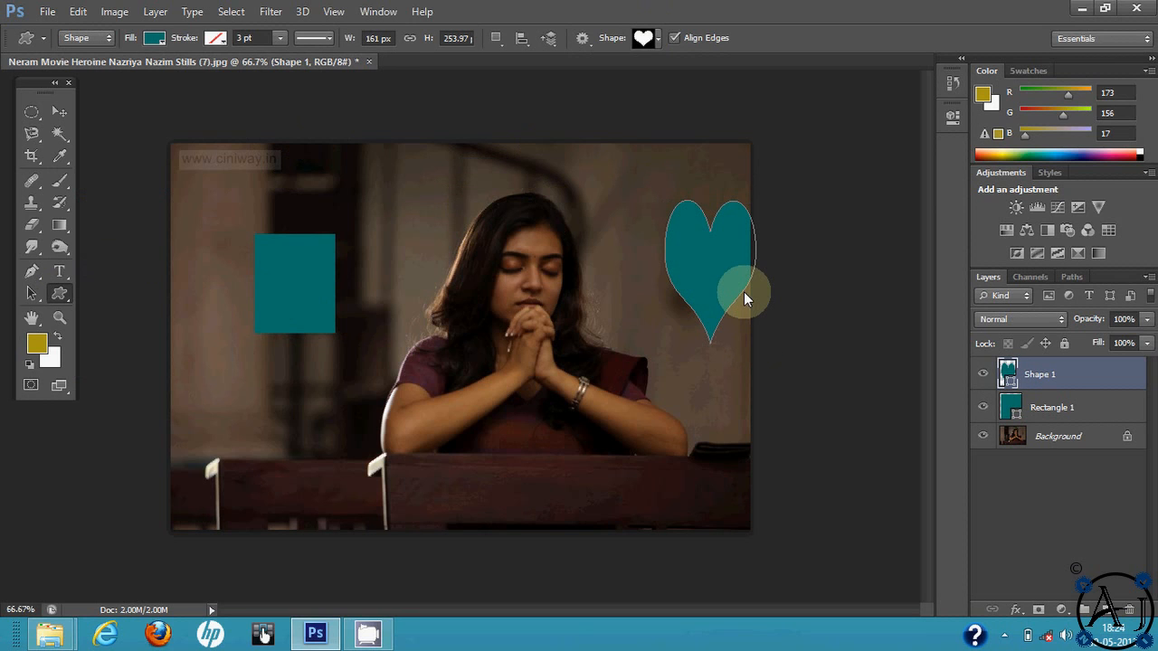
Choose the prohibition sign as custom shape and draw it about 34 × 68 px above and left of the woman's head.
{"action": "left_click", "coordinate": [646, 38]}
{"action": "left_click", "coordinate": [650, 116]}
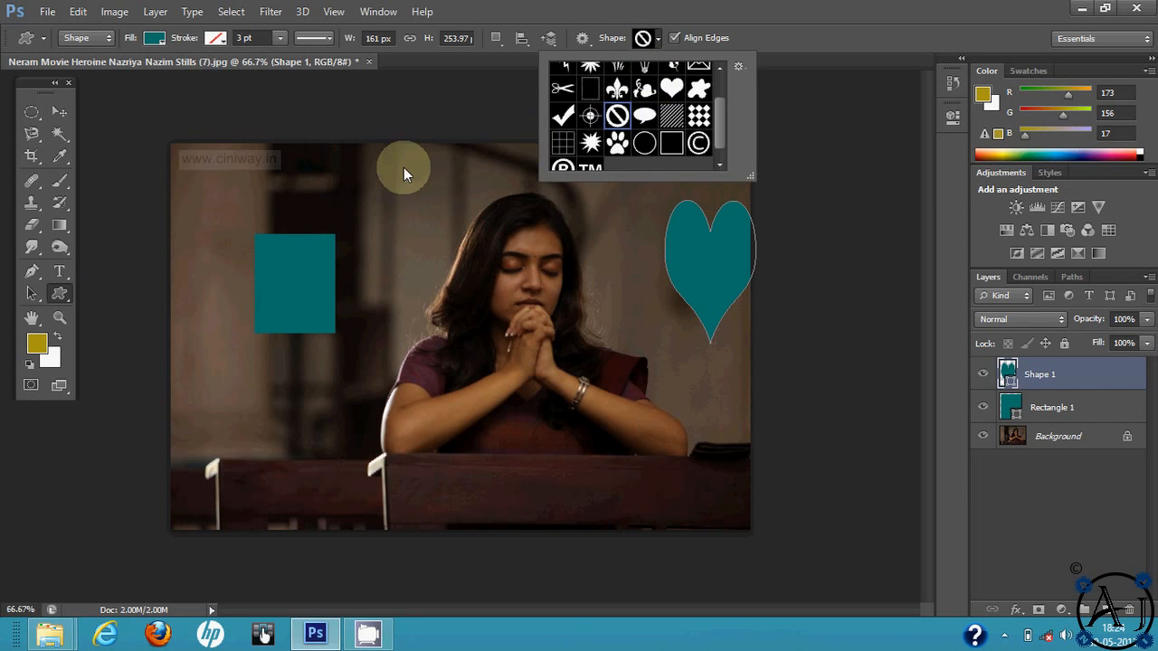
{"action": "left_click_drag", "start_coordinate": [390, 178], "coordinate": [408, 215]}
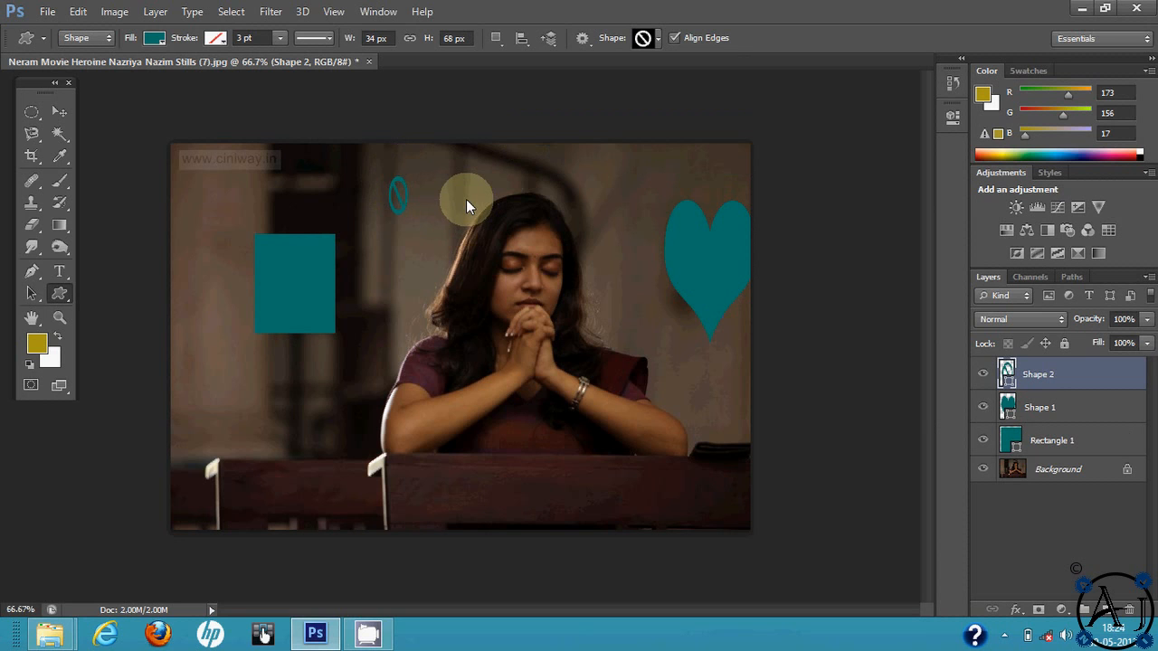
Switch to CamStudio and stop the running screen recording.
{"action": "scroll", "coordinate": [533, 195], "scroll_direction": "up", "scroll_amount": 2}
{"action": "scroll", "coordinate": [533, 194], "scroll_direction": "down", "scroll_amount": 2}
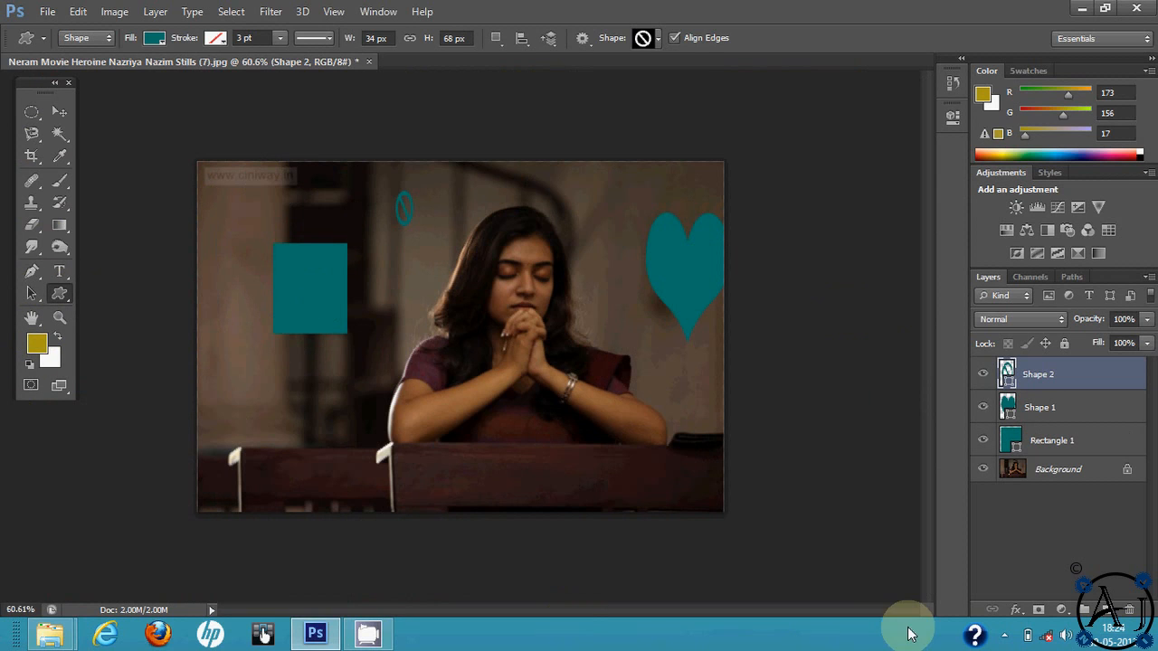
{"action": "left_click", "coordinate": [1005, 635]}
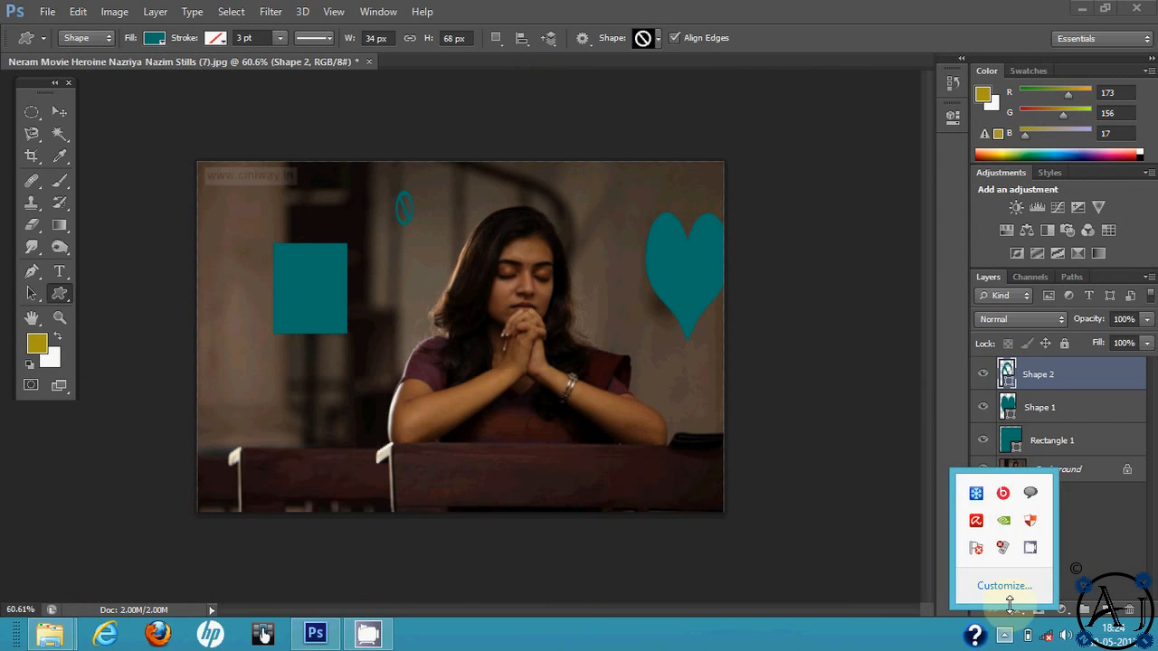
{"action": "left_click", "coordinate": [1031, 548]}
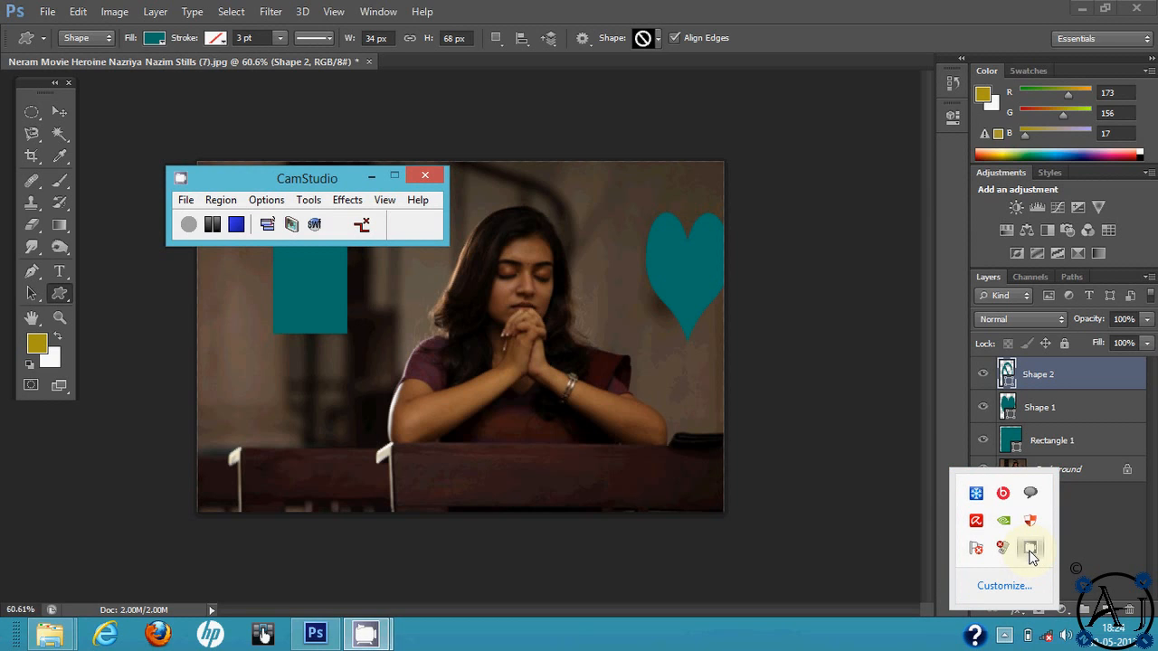
{"action": "left_click", "coordinate": [234, 225]}
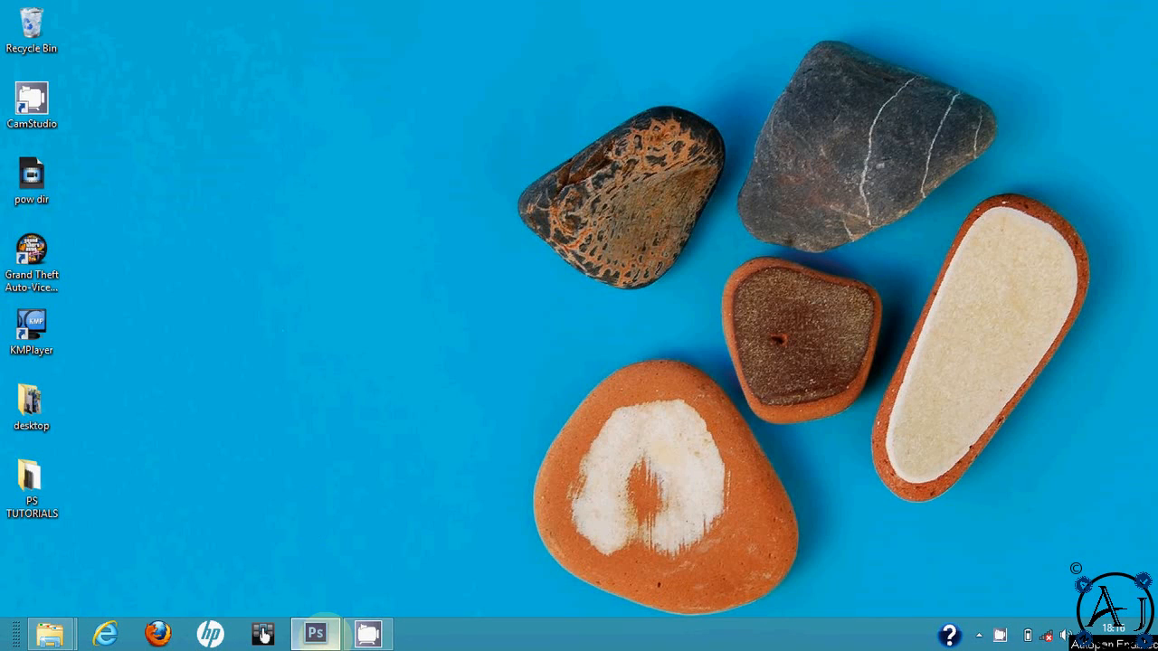
Switch to Photoshop and open the recent flower image a00672ac-6bac-4eda-bdca-985036f30e10.jpg.
{"action": "left_click", "coordinate": [315, 634]}
{"action": "mouse_move", "coordinate": [38, 72]}
{"action": "left_mouse_down"}
{"action": "mouse_move", "coordinate": [72, 57]}
{"action": "mouse_move", "coordinate": [51, 102]}
{"action": "mouse_move", "coordinate": [31, 99]}
{"action": "mouse_move", "coordinate": [32, 79]}
{"action": "left_mouse_up"}
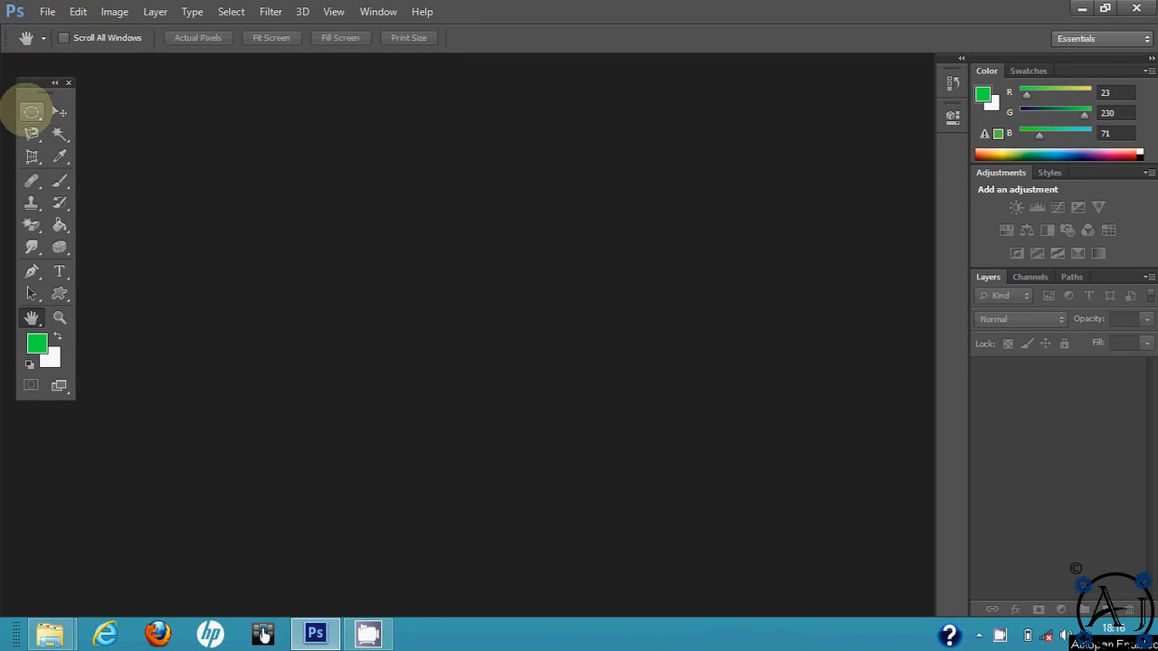
{"action": "left_click", "coordinate": [47, 11]}
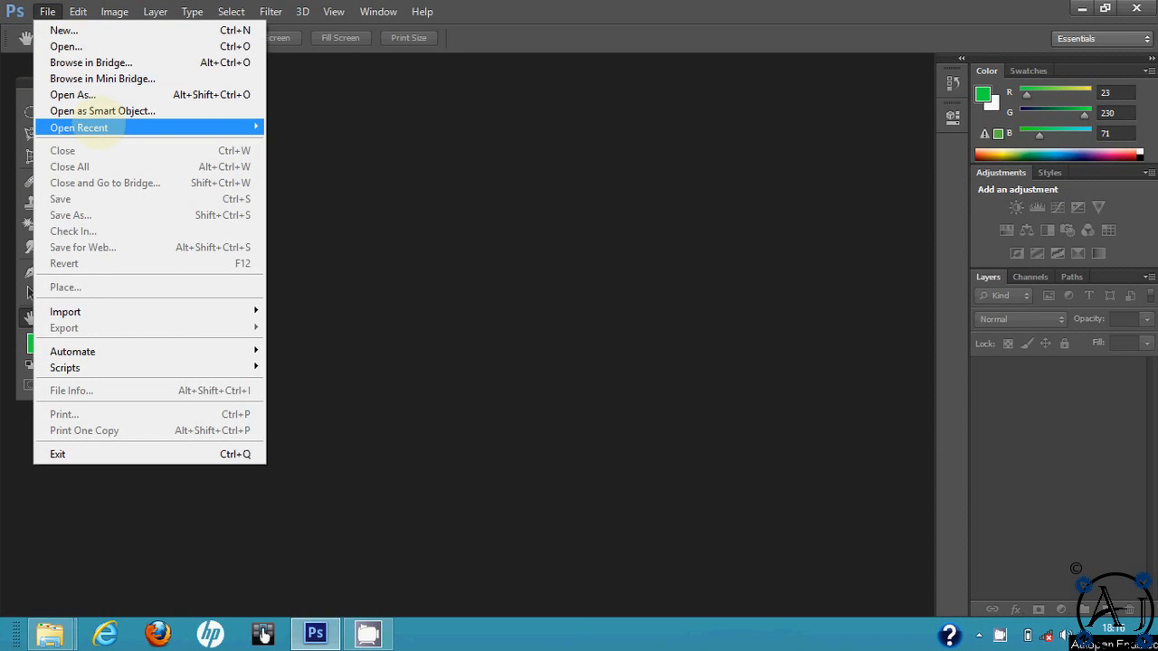
{"action": "mouse_move", "coordinate": [100, 128]}
{"action": "left_click", "coordinate": [380, 143]}
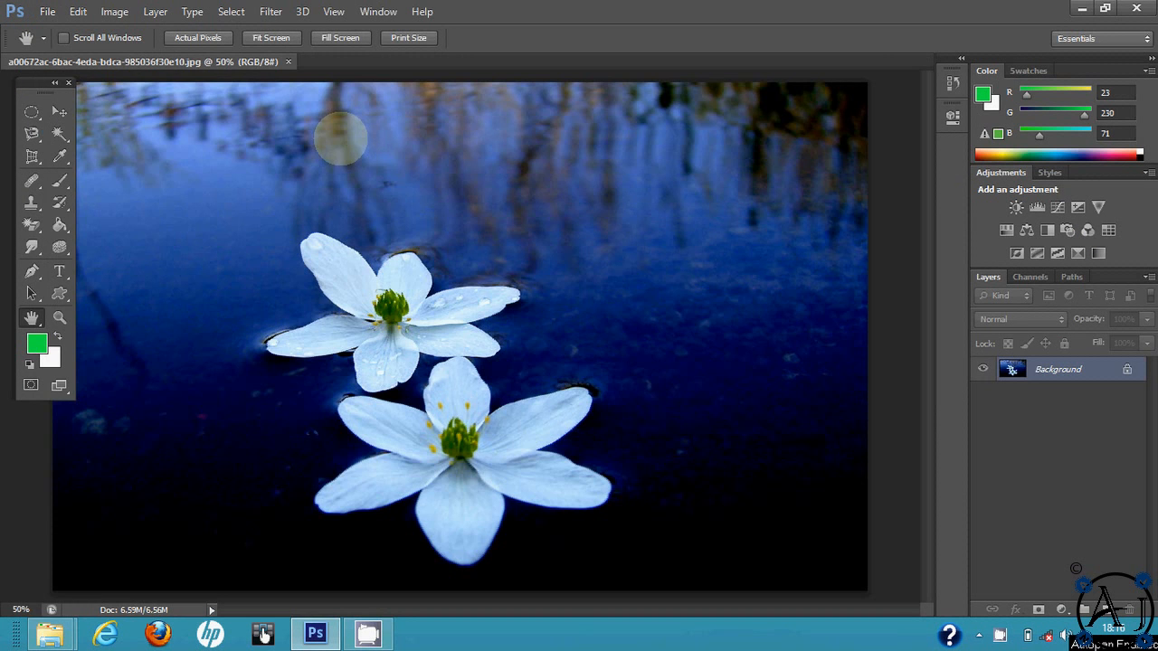
Draw a rectangular marquee selection around the upper flower and the upper half of the lower flower.
{"action": "scroll", "coordinate": [405, 274], "scroll_direction": "up", "scroll_amount": 3}
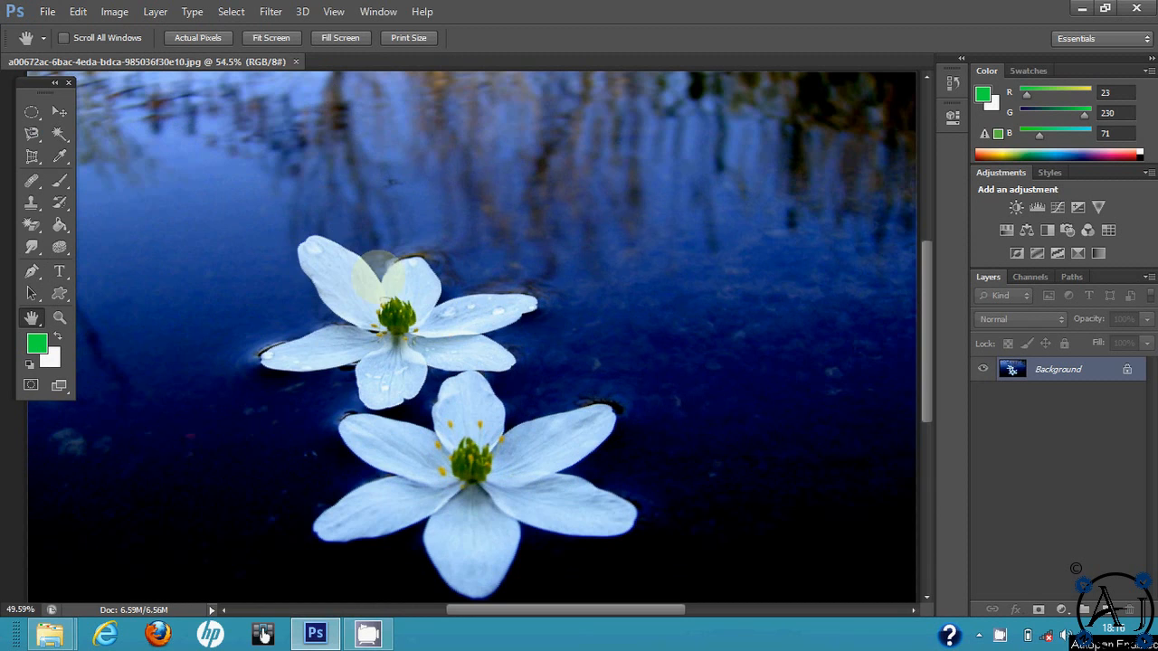
{"action": "scroll", "coordinate": [384, 273], "scroll_direction": "down", "scroll_amount": 2}
{"action": "left_click", "coordinate": [31, 111]}
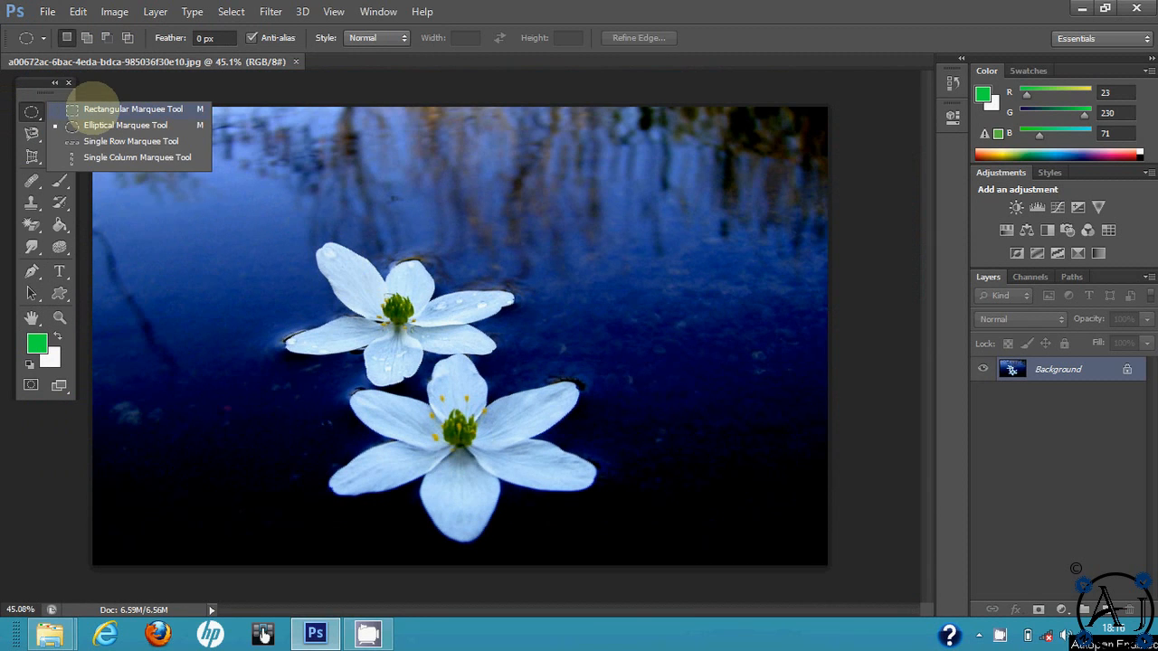
{"action": "left_click", "coordinate": [57, 107]}
{"action": "left_click_drag", "start_coordinate": [267, 197], "coordinate": [574, 451]}
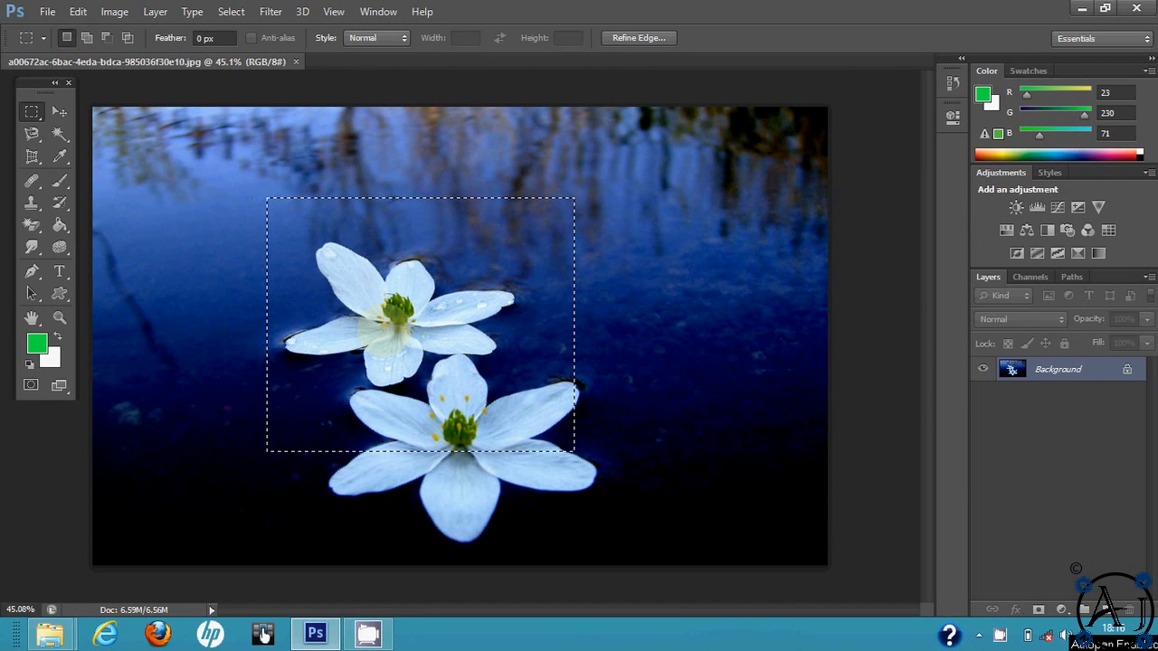
Try copying the rectangular selection to a new layer with the Background layer hidden, and undo the copy.
{"action": "left_click", "coordinate": [155, 11]}
{"action": "mouse_move", "coordinate": [199, 30]}
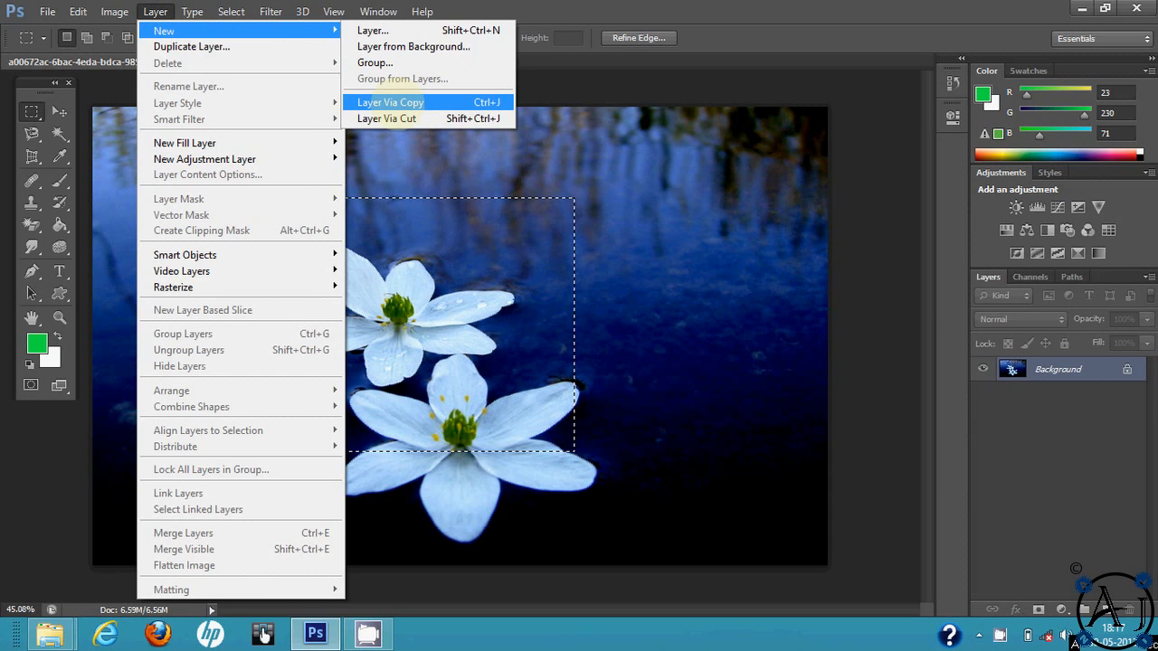
{"action": "left_click", "coordinate": [390, 103]}
{"action": "left_click", "coordinate": [982, 393]}
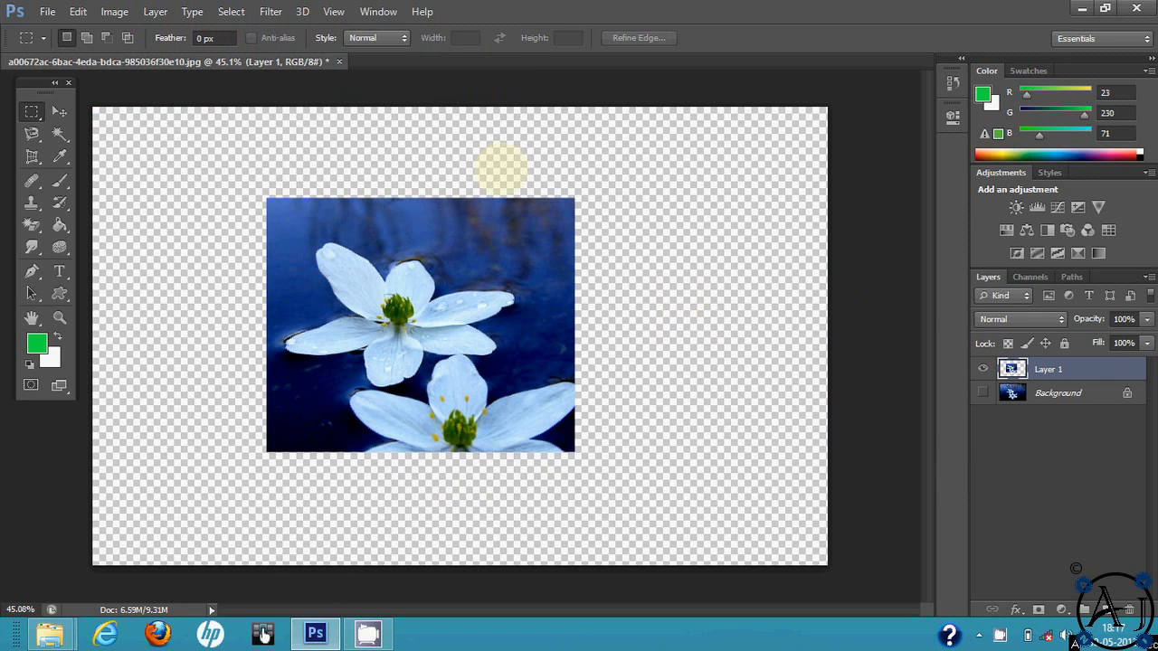
{"action": "key", "text": "ctrl+z"}
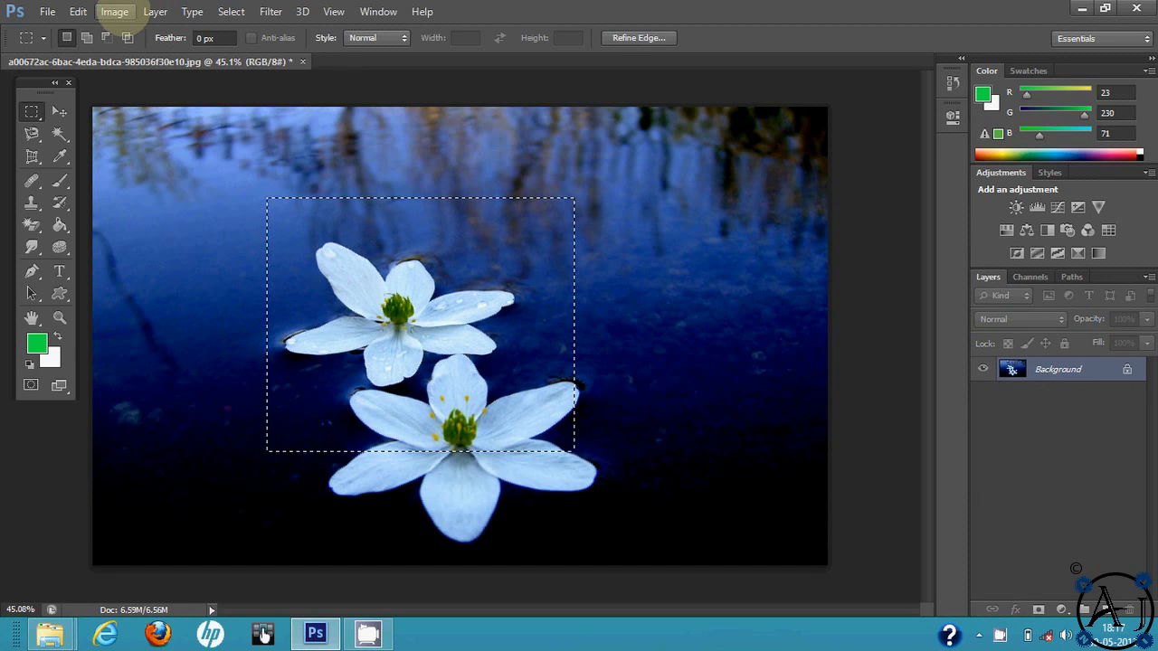
{"action": "left_click", "coordinate": [115, 12]}
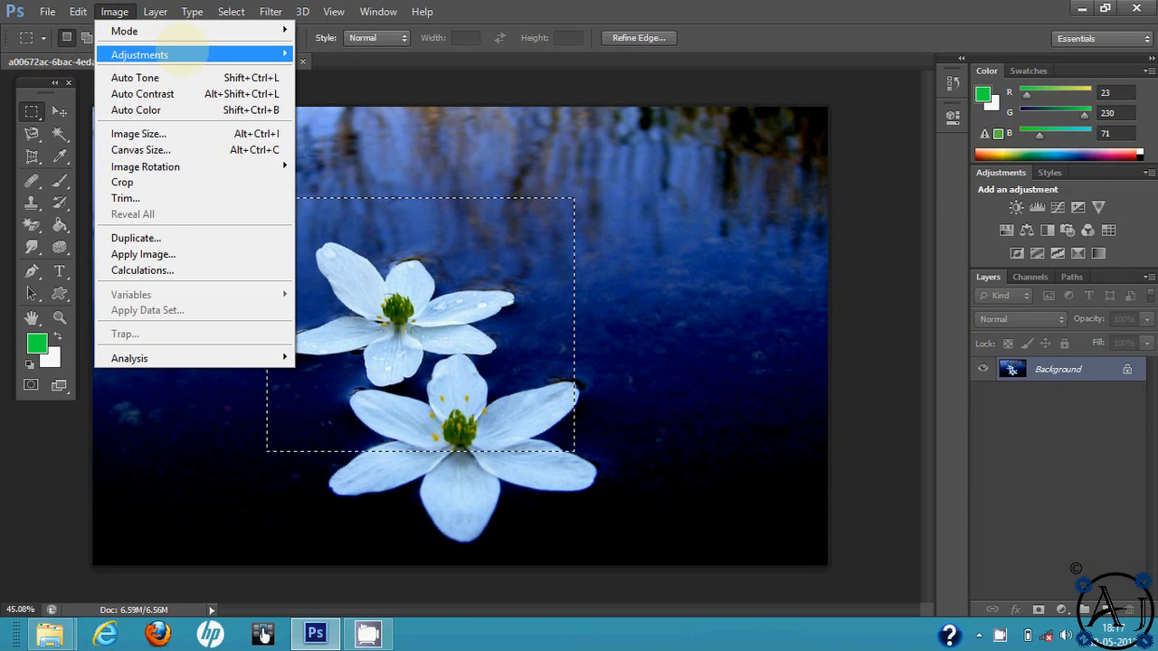
{"action": "mouse_move", "coordinate": [186, 31]}
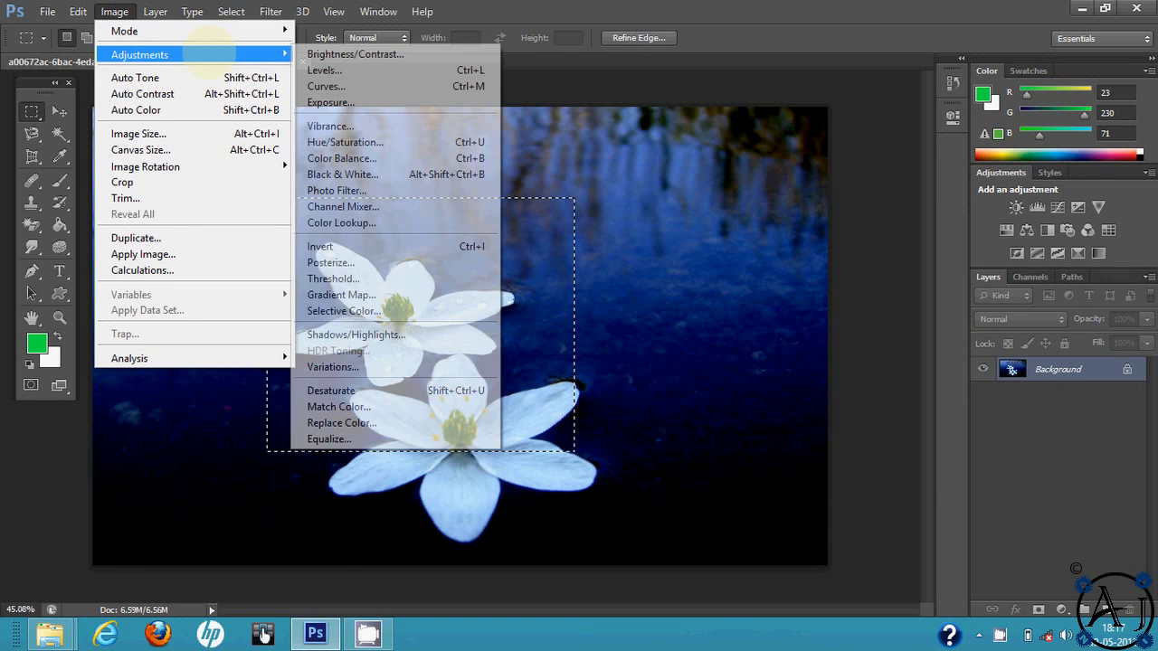
{"action": "mouse_move", "coordinate": [155, 12]}
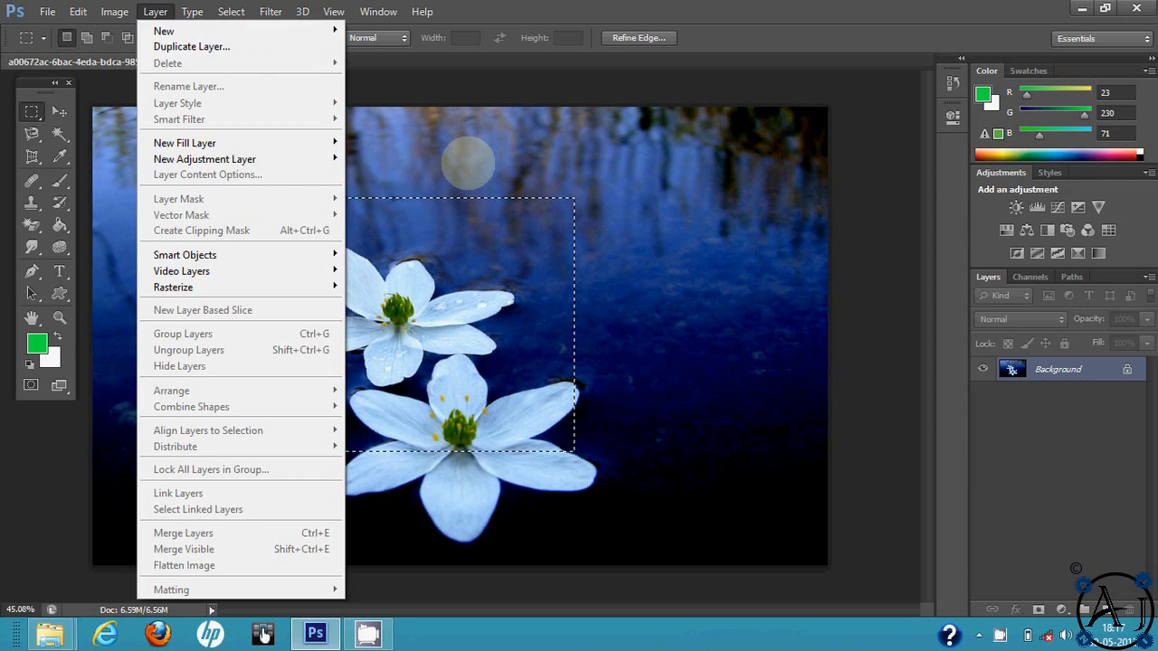
{"action": "left_click", "coordinate": [468, 163]}
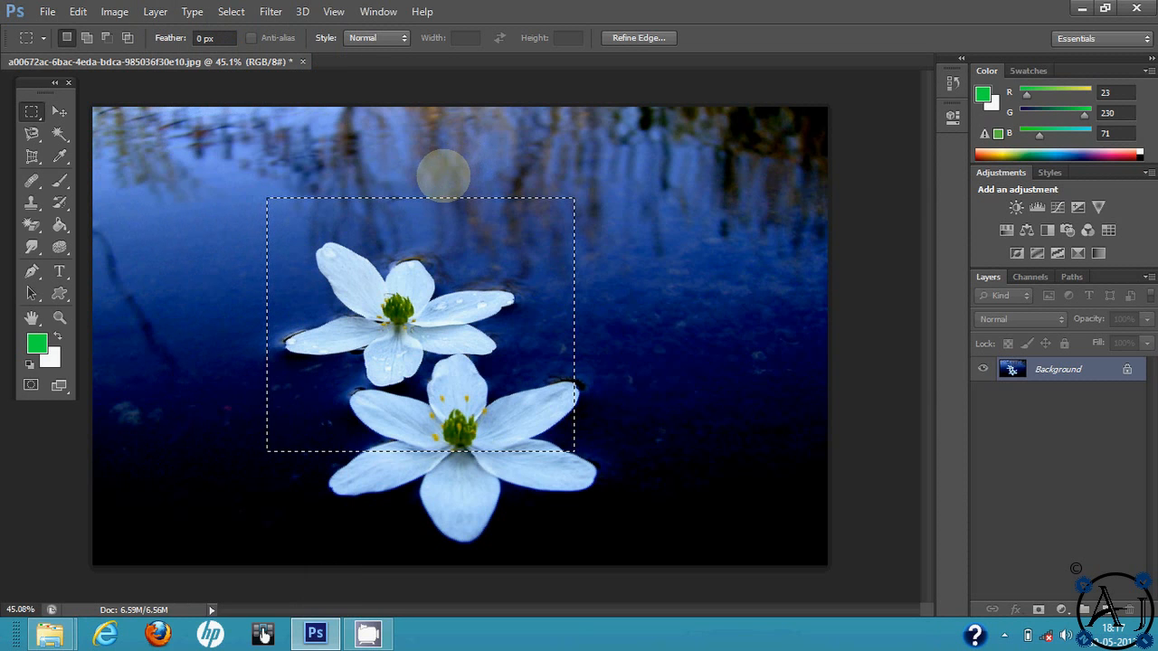
Clear the rectangular selection and draw an elliptical marquee around the upper flower and part of the lower one.
{"action": "left_click", "coordinate": [442, 178]}
{"action": "left_click", "coordinate": [31, 110]}
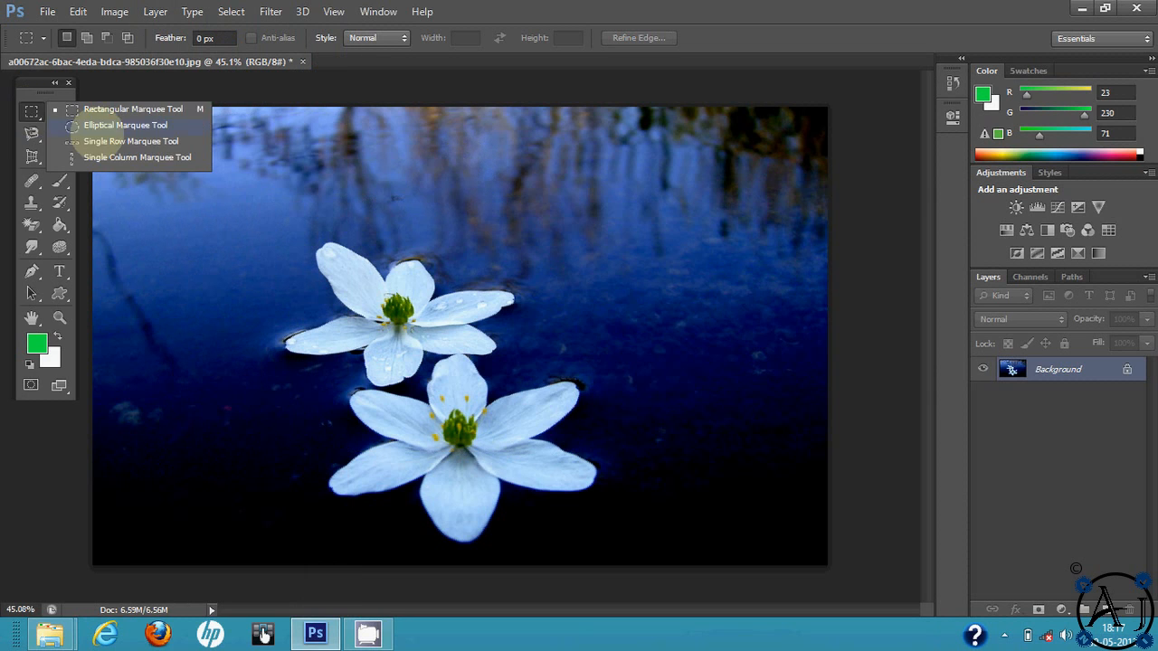
{"action": "left_click", "coordinate": [106, 123]}
{"action": "left_click_drag", "start_coordinate": [257, 212], "coordinate": [561, 459]}
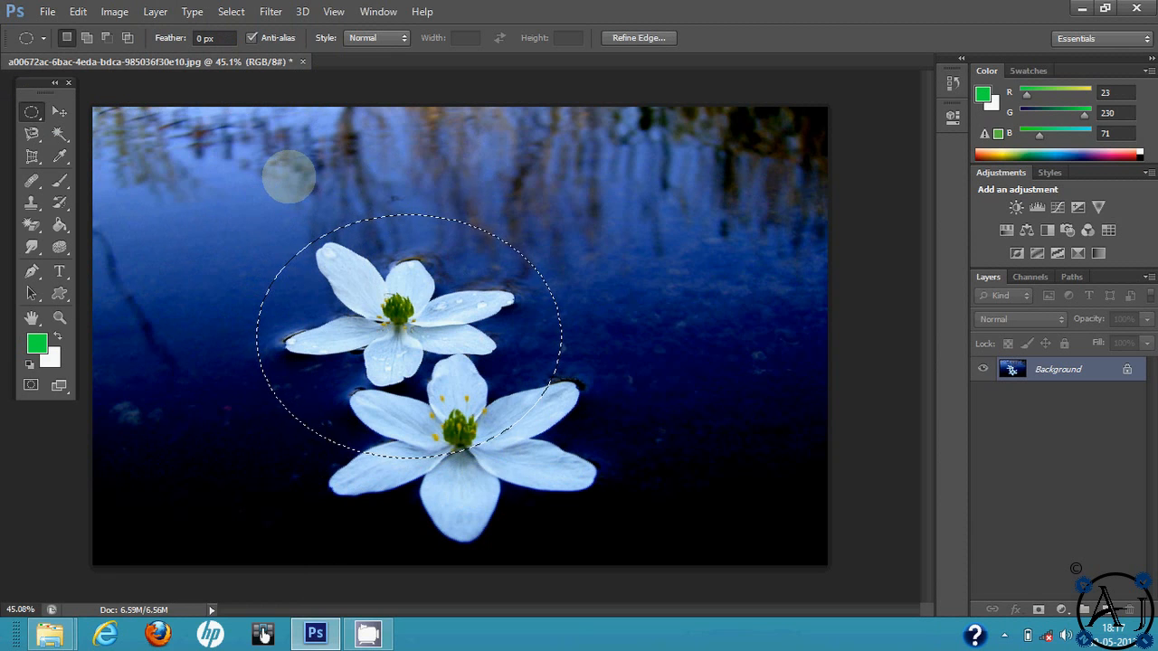
Try copying the elliptical selection to a new layer and viewing it alone, then undo the copy and deselect.
{"action": "key", "text": "ctrl+j"}
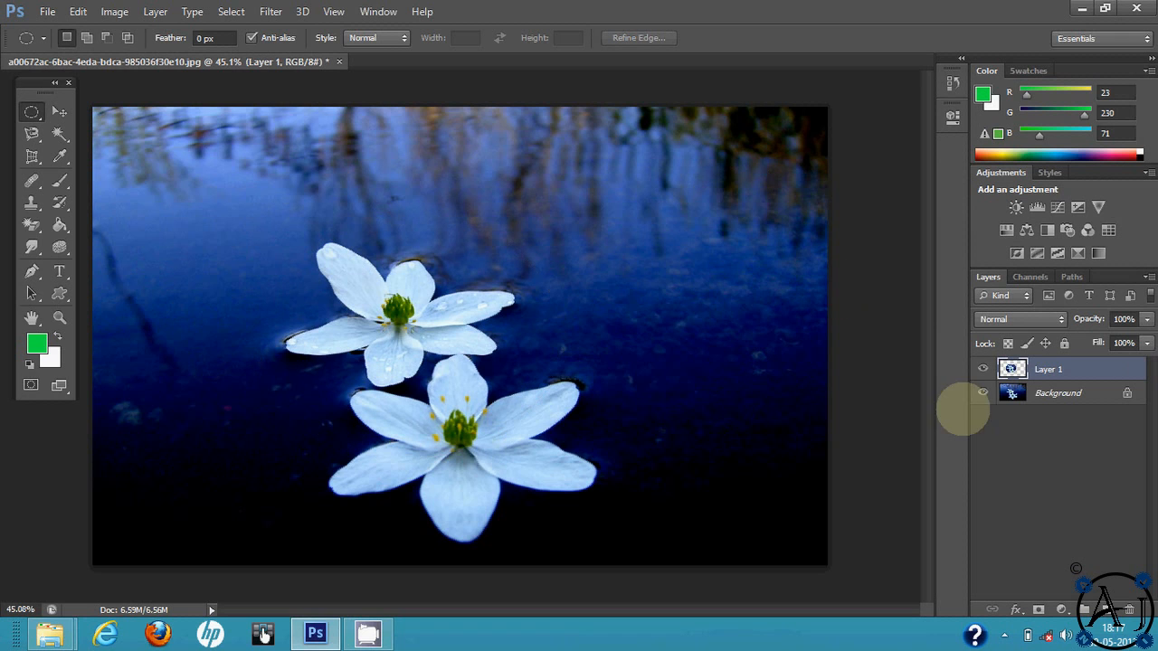
{"action": "left_click", "coordinate": [983, 392]}
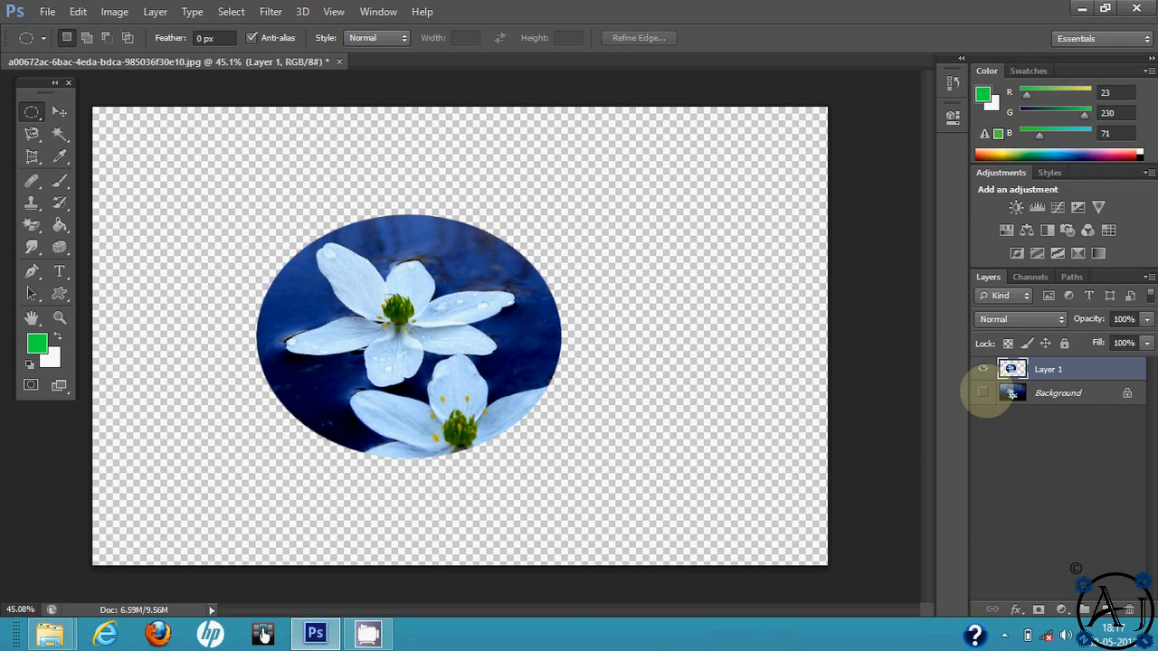
{"action": "left_click", "coordinate": [983, 393]}
{"action": "key", "text": "ctrl+z"}
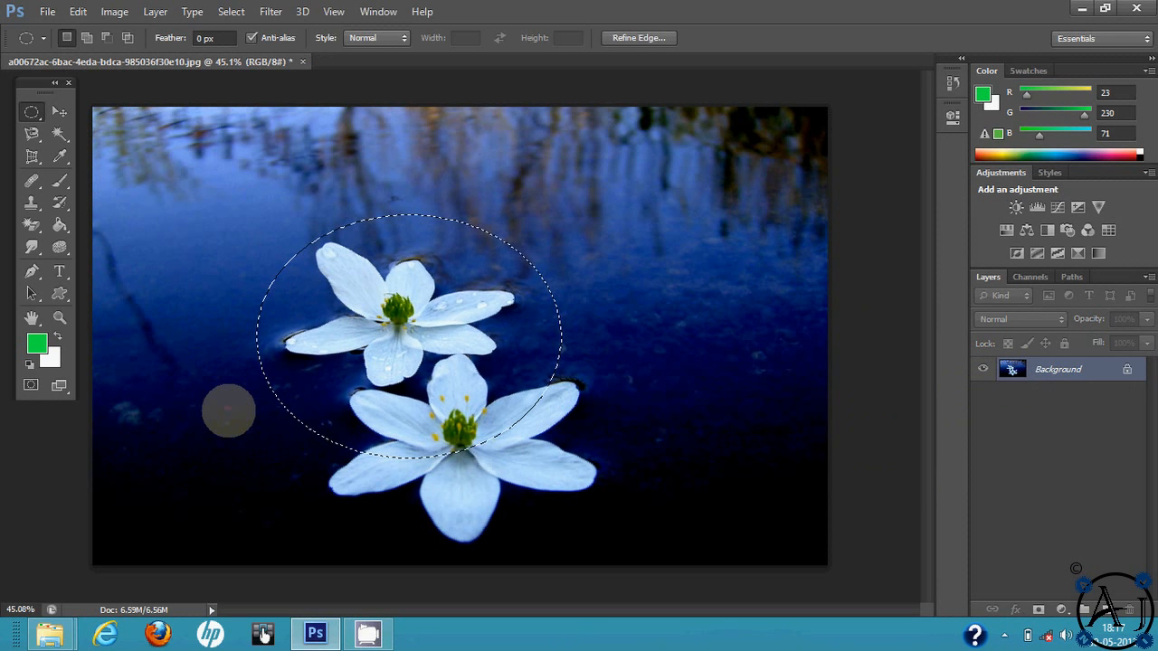
{"action": "key", "text": "ctrl+d"}
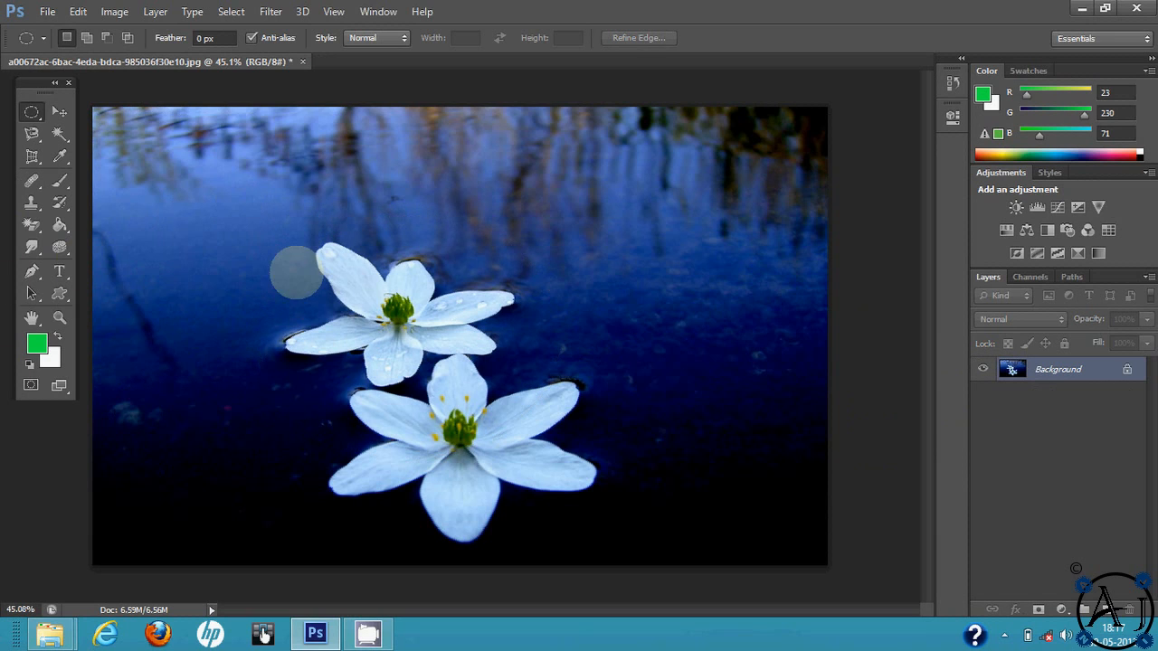
Combine four overlapping ellipses into one selection around the upper flower and shift the selection outline down and right over both flowers.
{"action": "left_click_drag", "start_coordinate": [205, 183], "coordinate": [398, 326]}
{"action": "key", "text": "shift"}
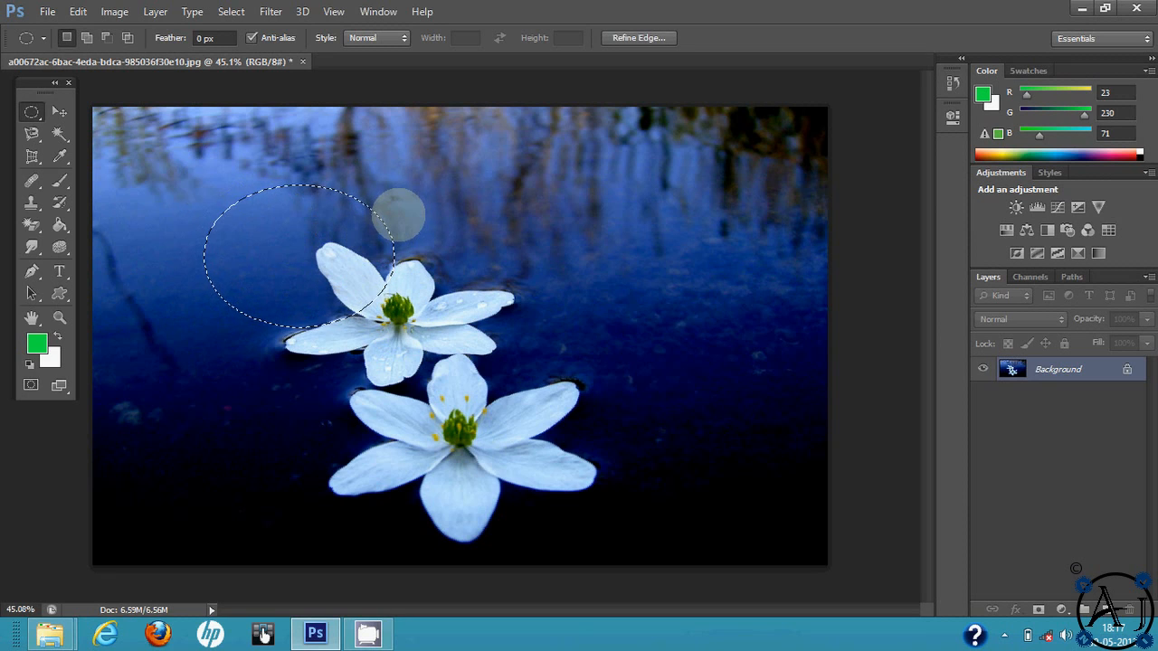
{"action": "key", "text": "shift"}
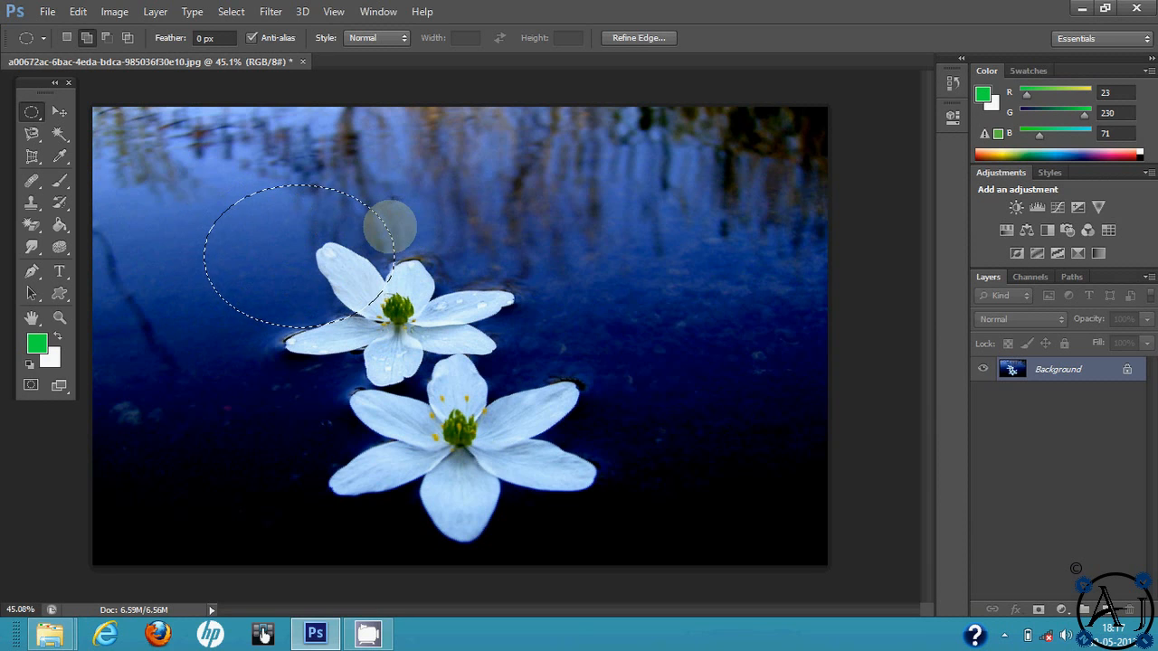
{"action": "left_click_drag", "start_coordinate": [371, 240], "coordinate": [528, 349]}
{"action": "left_click_drag", "start_coordinate": [277, 305], "coordinate": [192, 378]}
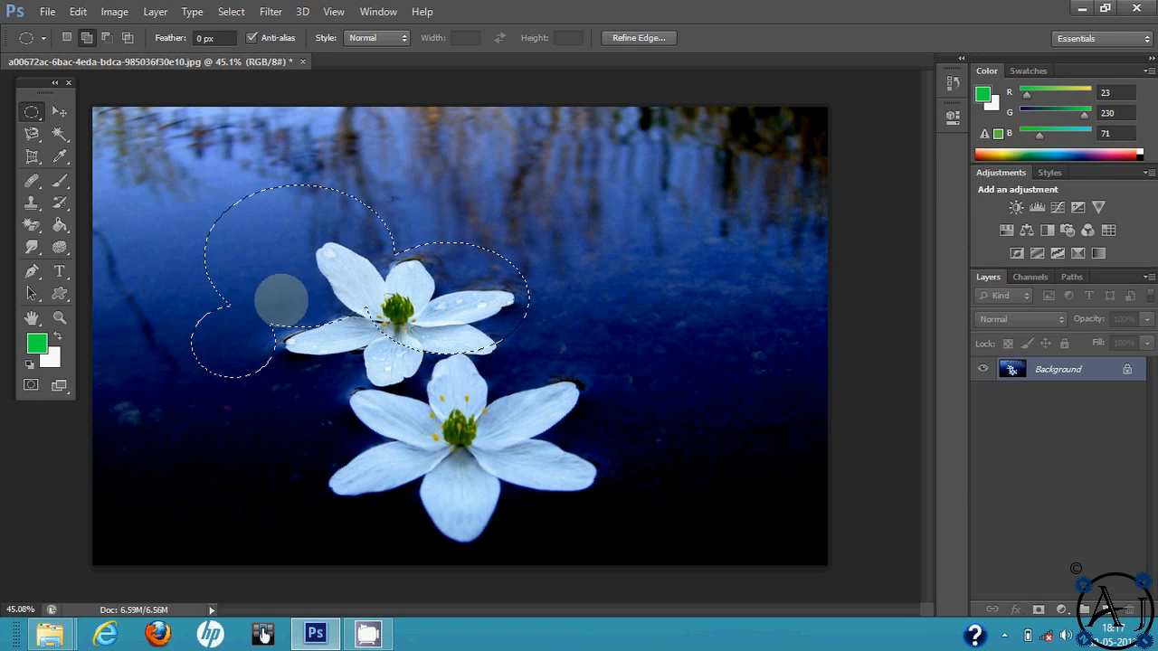
{"action": "left_click_drag", "start_coordinate": [376, 172], "coordinate": [333, 248]}
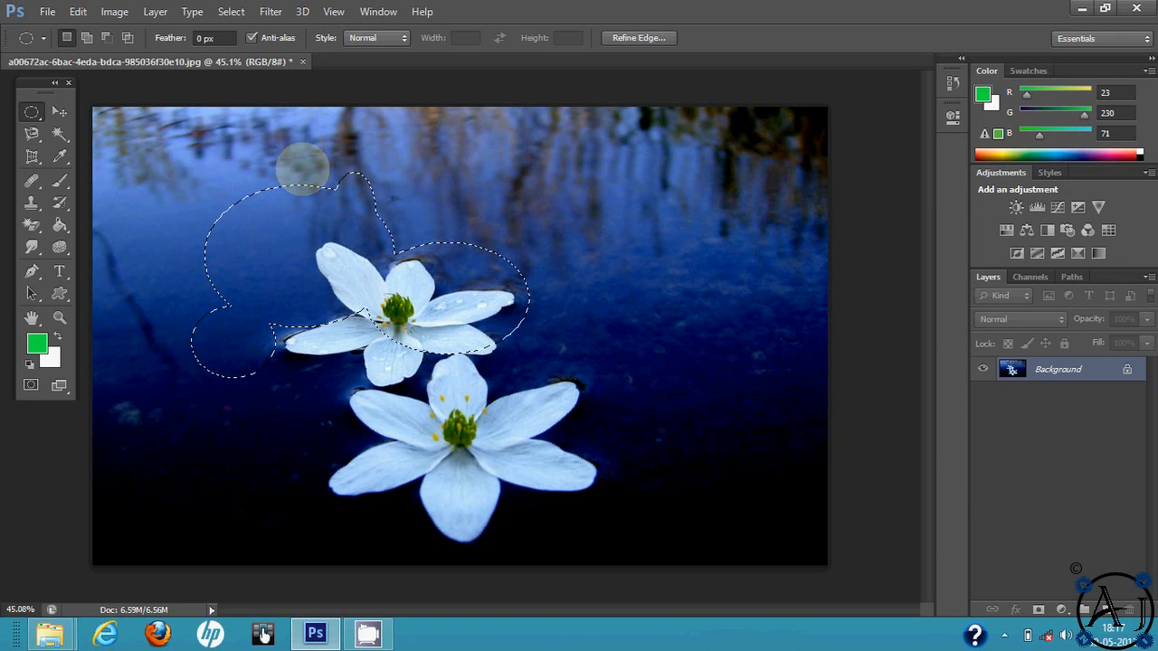
{"action": "left_click_drag", "start_coordinate": [406, 307], "coordinate": [369, 304]}
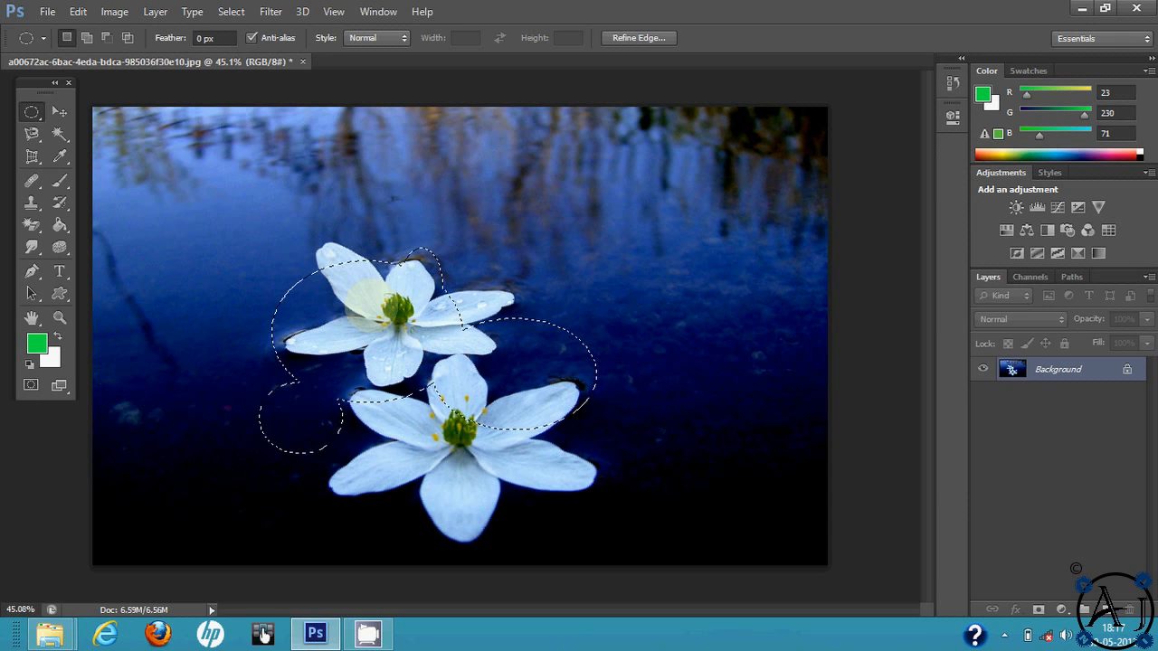
Try copying the combined ellipse selection to a new layer with the Background hidden, then undo it and deselect.
{"action": "key", "text": "ctrl+j"}
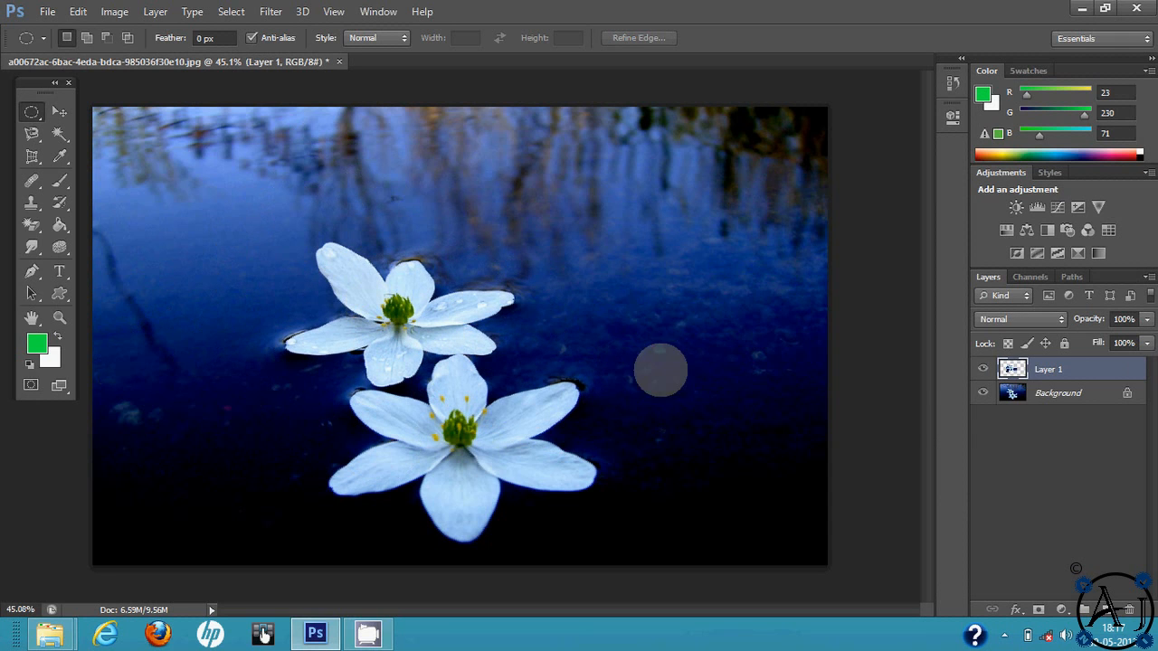
{"action": "left_click", "coordinate": [982, 393]}
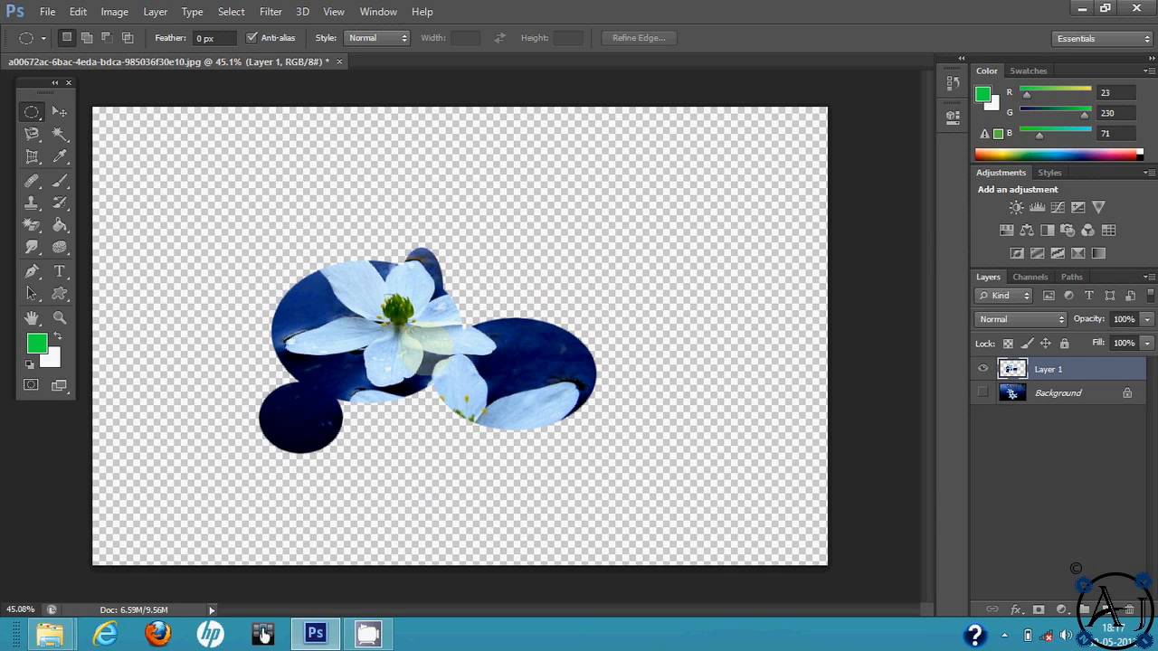
{"action": "key", "text": "ctrl+z"}
{"action": "key", "text": "ctrl+d"}
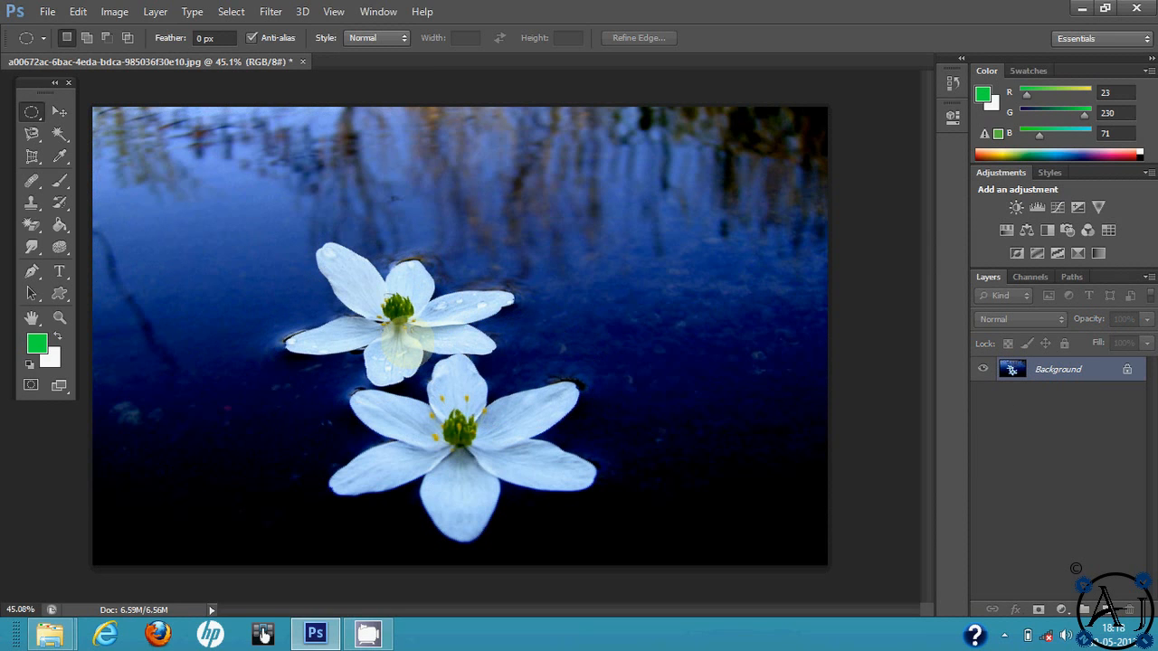
Try to move the flower image on the locked Background layer with the Move tool.
{"action": "left_click_drag", "start_coordinate": [31, 111], "coordinate": [33, 111]}
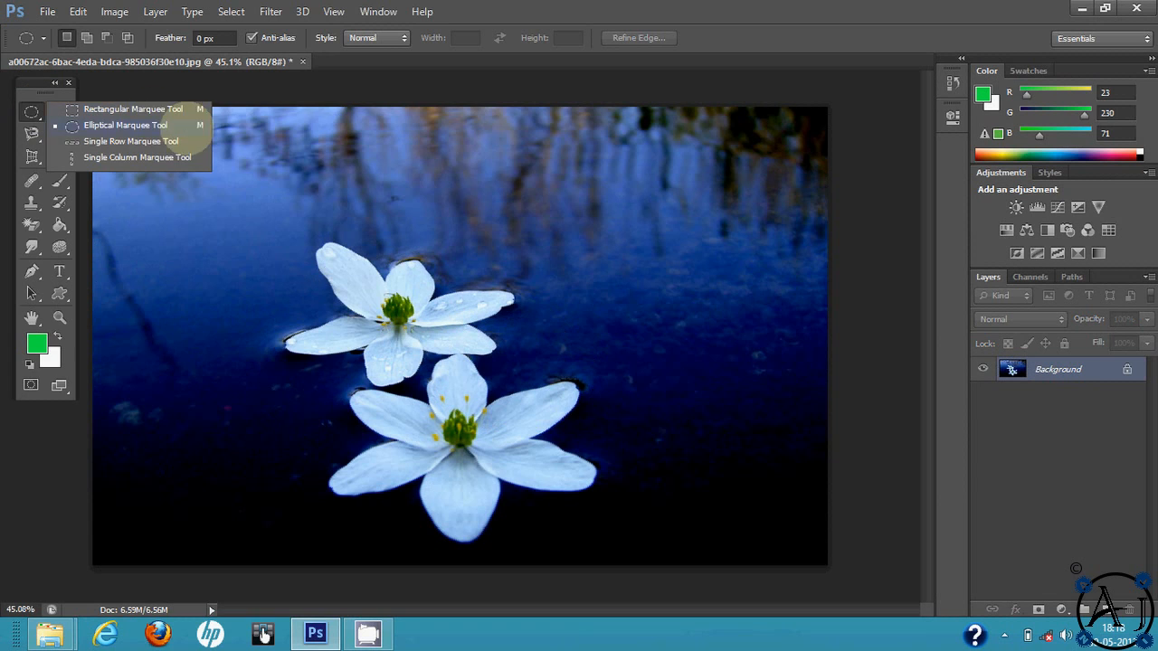
{"action": "left_click", "coordinate": [58, 112]}
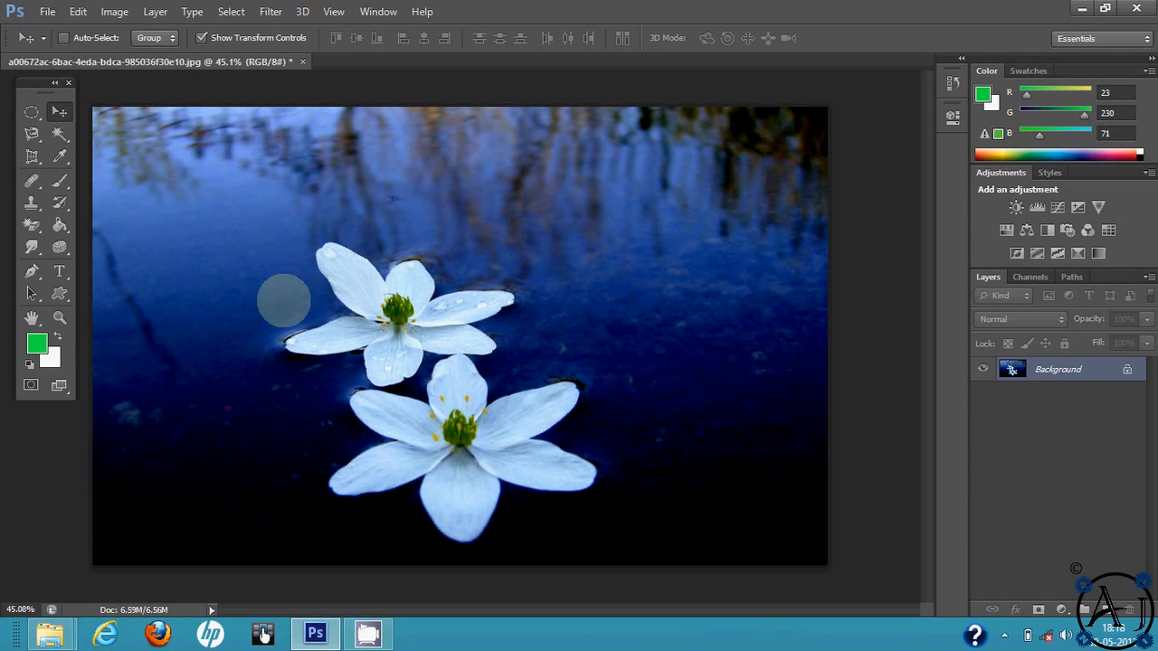
{"action": "left_click_drag", "start_coordinate": [420, 297], "coordinate": [365, 296]}
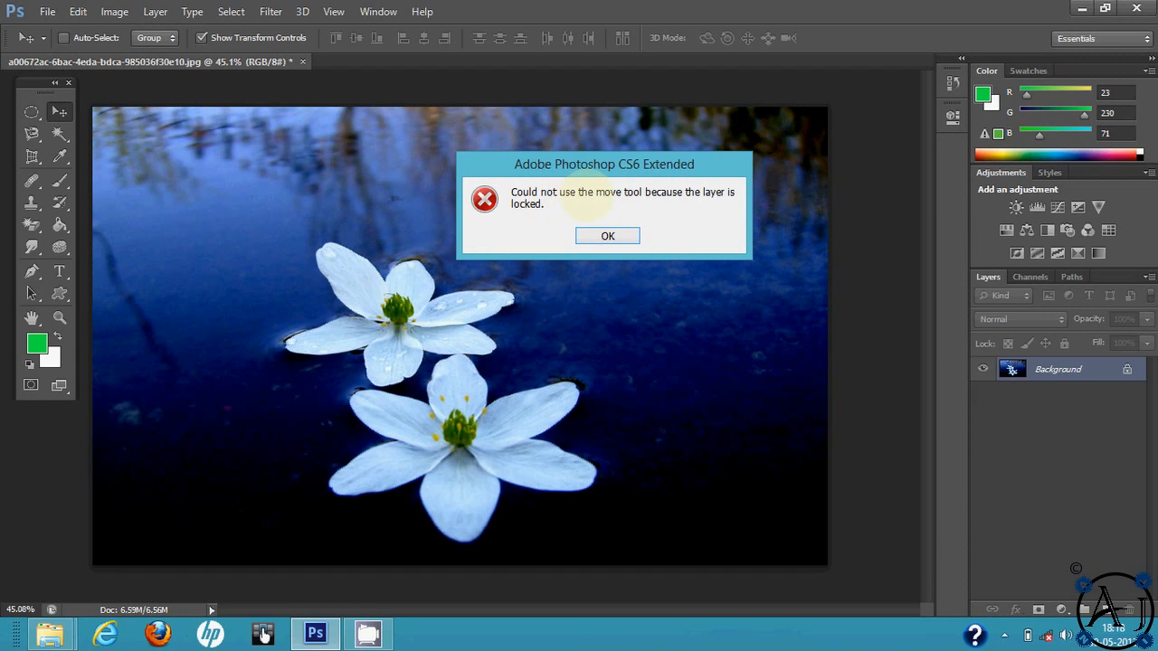
{"action": "left_click", "coordinate": [607, 235]}
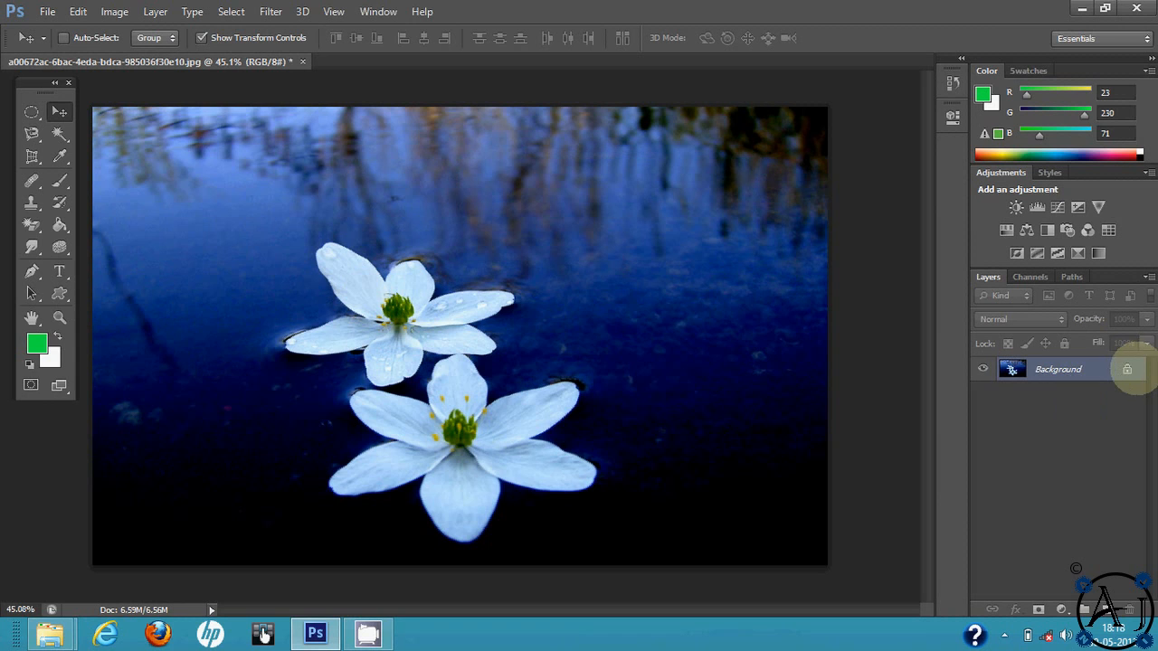
Convert the locked Background into a regular layer with the name Layer 0.
{"action": "double_click", "coordinate": [1086, 369]}
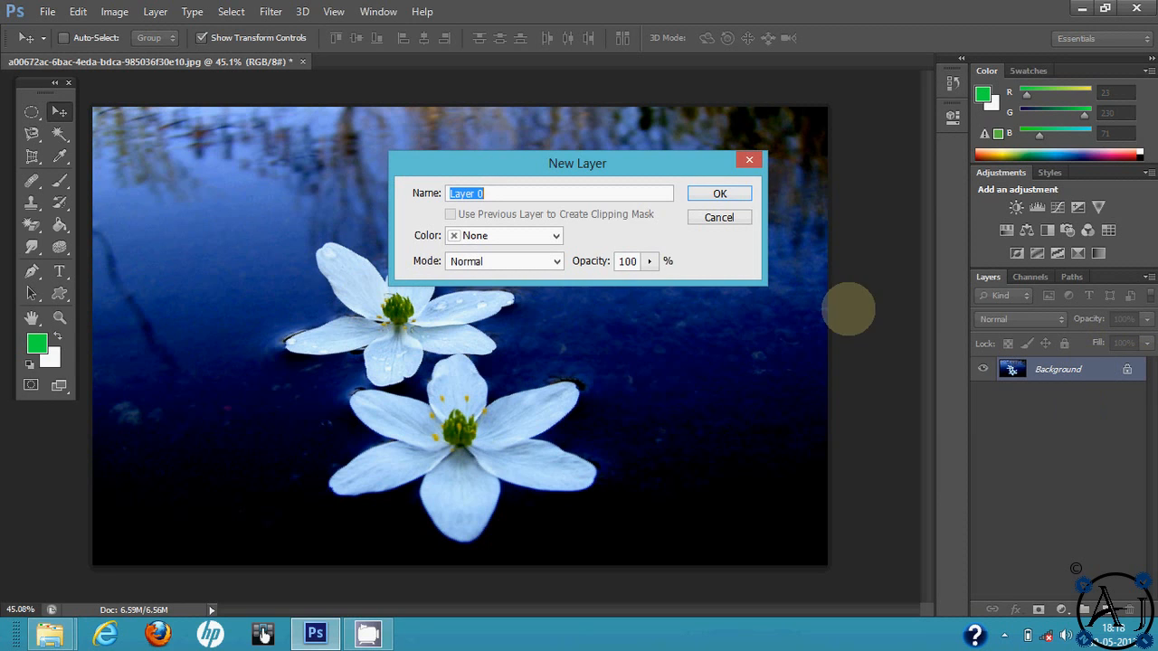
{"action": "left_click", "coordinate": [715, 193]}
Try shifting the unlocked flower image around the canvas with the Move tool, then undo the move.
{"action": "left_click_drag", "start_coordinate": [638, 282], "coordinate": [576, 263]}
{"action": "left_click_drag", "start_coordinate": [680, 311], "coordinate": [610, 331]}
{"action": "left_click_drag", "start_coordinate": [800, 158], "coordinate": [846, 97]}
{"action": "key", "text": "Escape"}
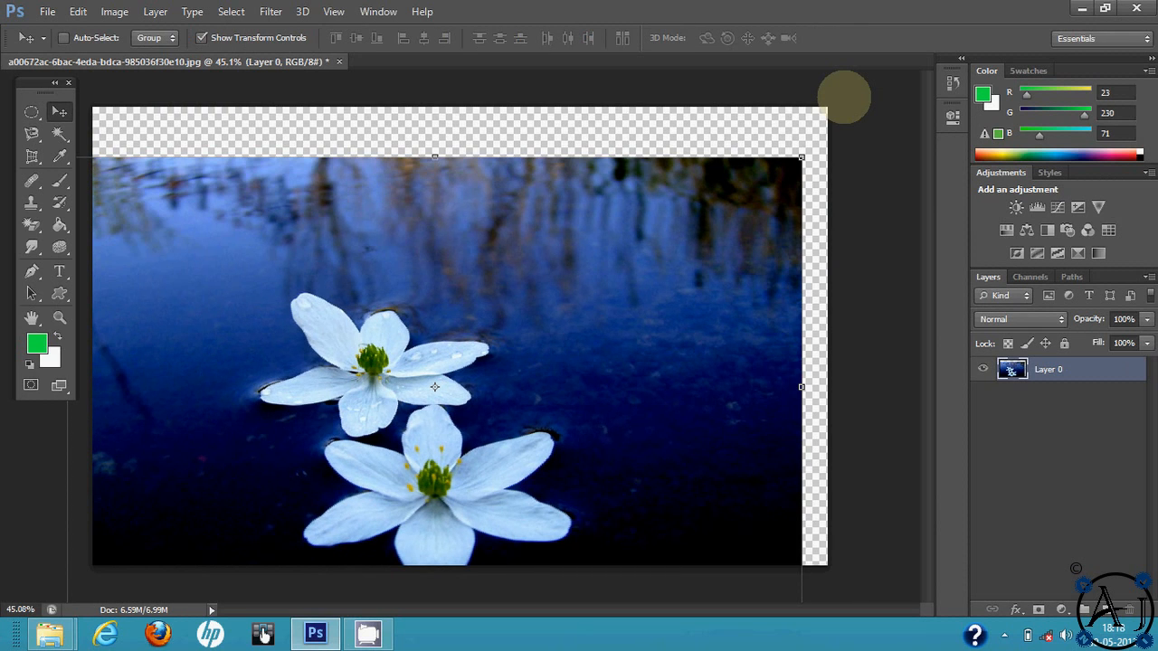
{"action": "key", "text": "ctrl+z"}
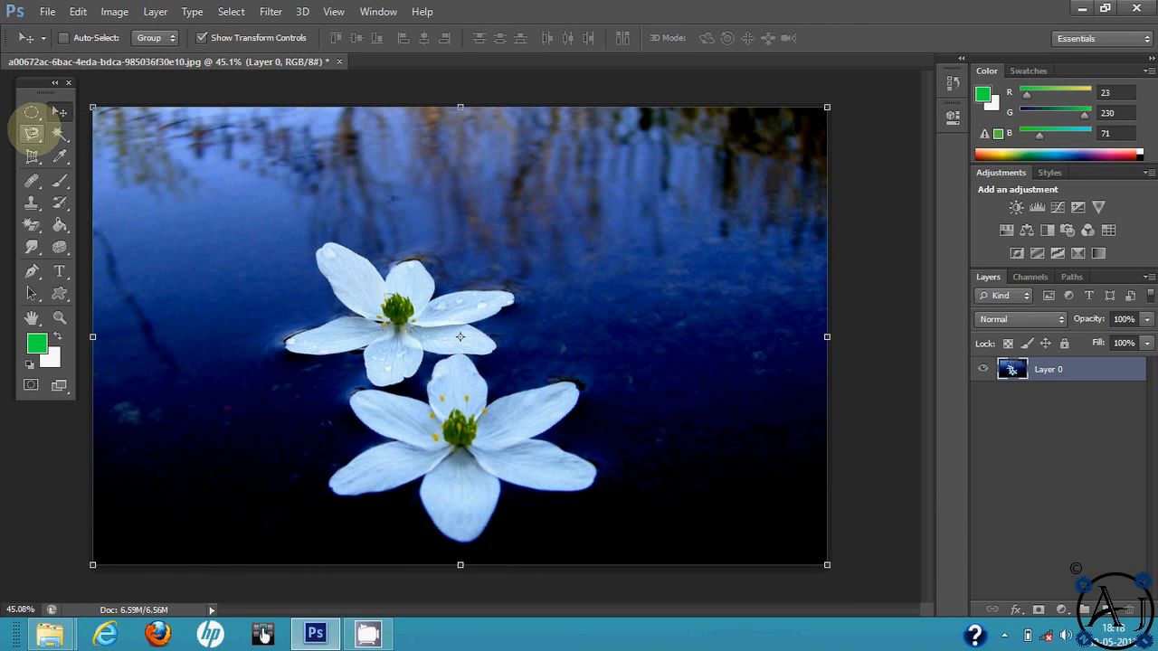
Try a freehand Lasso selection around the upper flower, copy it to a new layer, then undo the copy and deselect.
{"action": "left_click", "coordinate": [31, 133]}
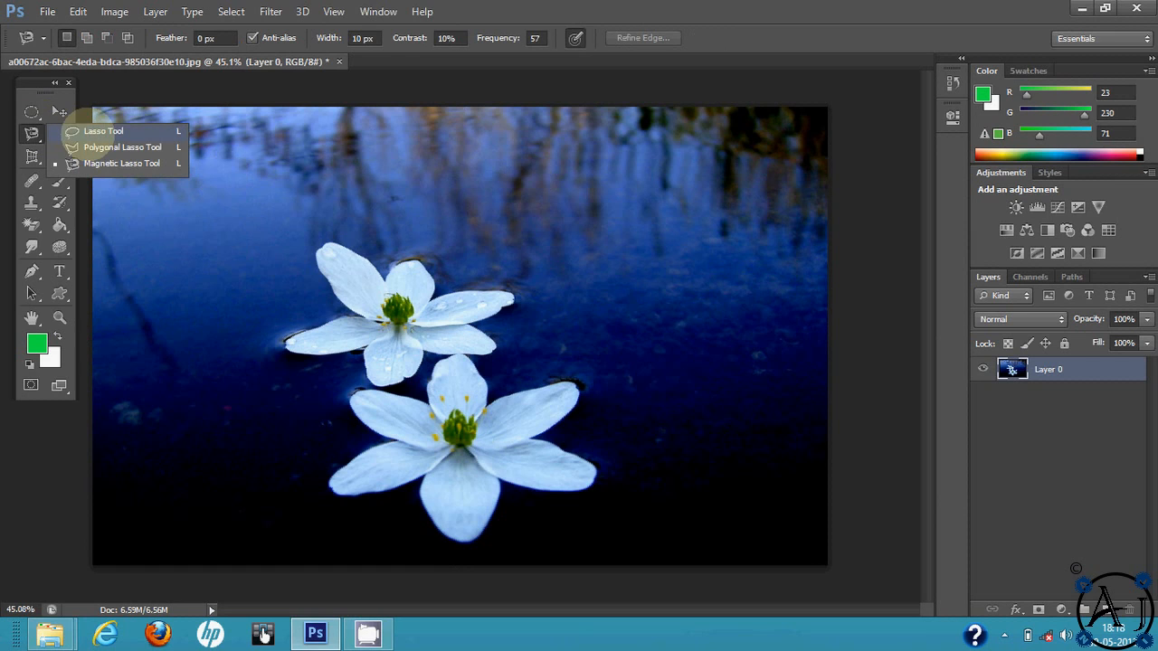
{"action": "left_click", "coordinate": [90, 131]}
{"action": "mouse_move", "coordinate": [328, 226]}
{"action": "left_mouse_down"}
{"action": "mouse_move", "coordinate": [288, 264]}
{"action": "mouse_move", "coordinate": [333, 300]}
{"action": "mouse_move", "coordinate": [281, 320]}
{"action": "mouse_move", "coordinate": [262, 386]}
{"action": "mouse_move", "coordinate": [363, 371]}
{"action": "mouse_move", "coordinate": [516, 375]}
{"action": "mouse_move", "coordinate": [586, 310]}
{"action": "mouse_move", "coordinate": [435, 223]}
{"action": "mouse_move", "coordinate": [364, 210]}
{"action": "mouse_move", "coordinate": [321, 222]}
{"action": "left_mouse_up"}
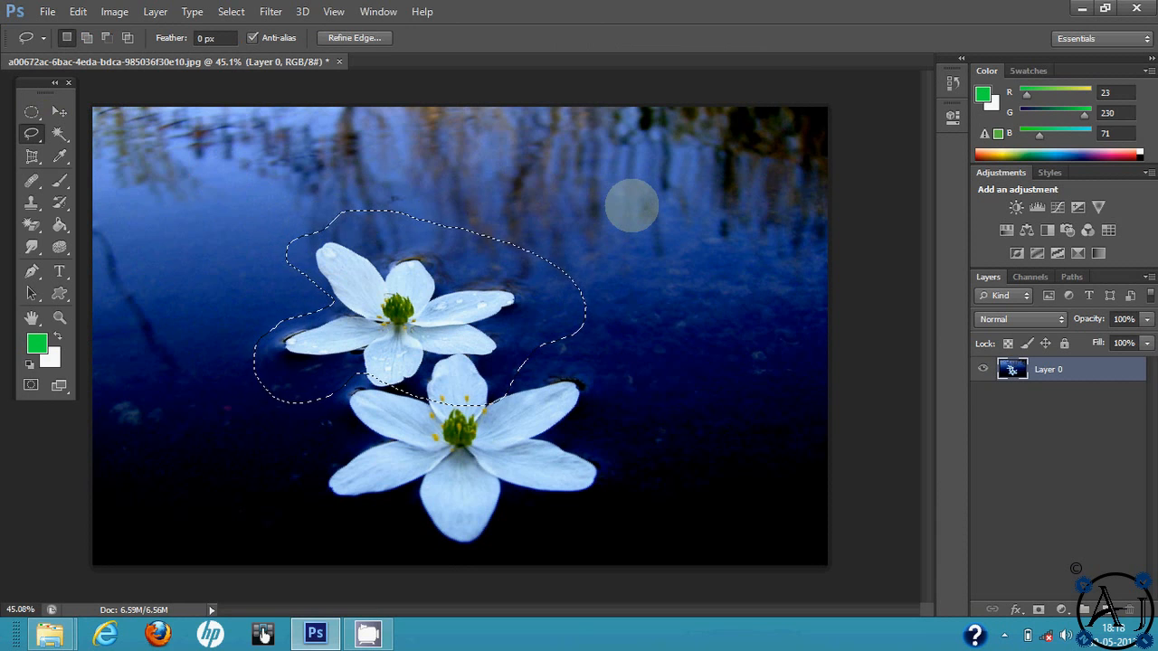
{"action": "key", "text": "ctrl+j"}
{"action": "key", "text": "ctrl+z"}
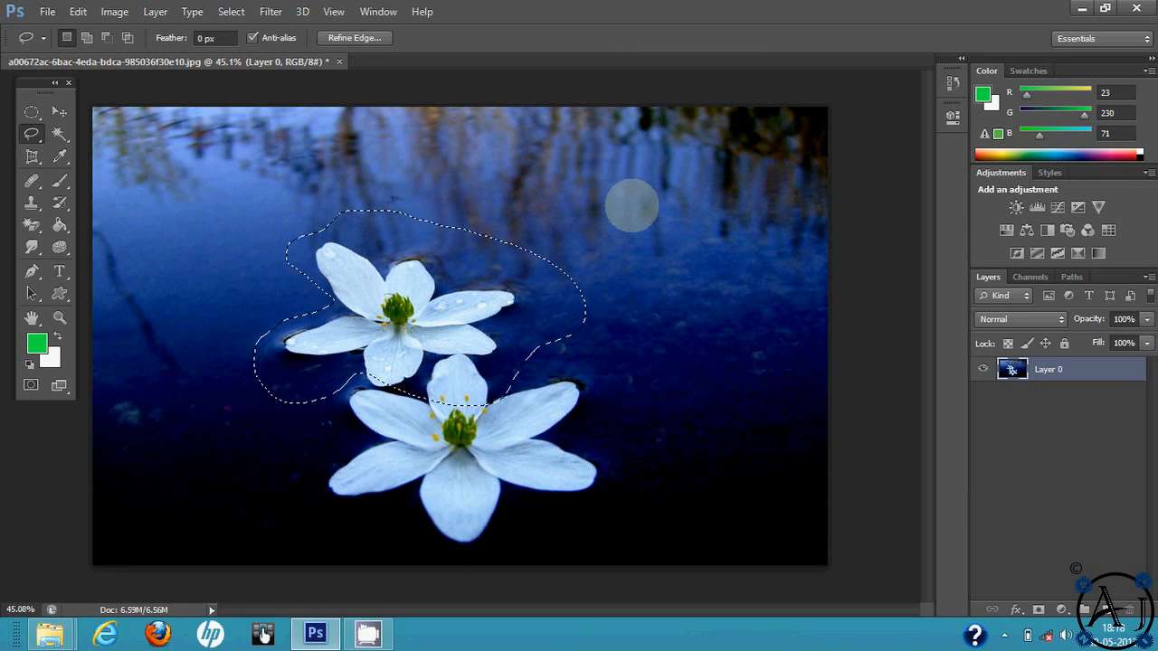
{"action": "key", "text": "ctrl+d"}
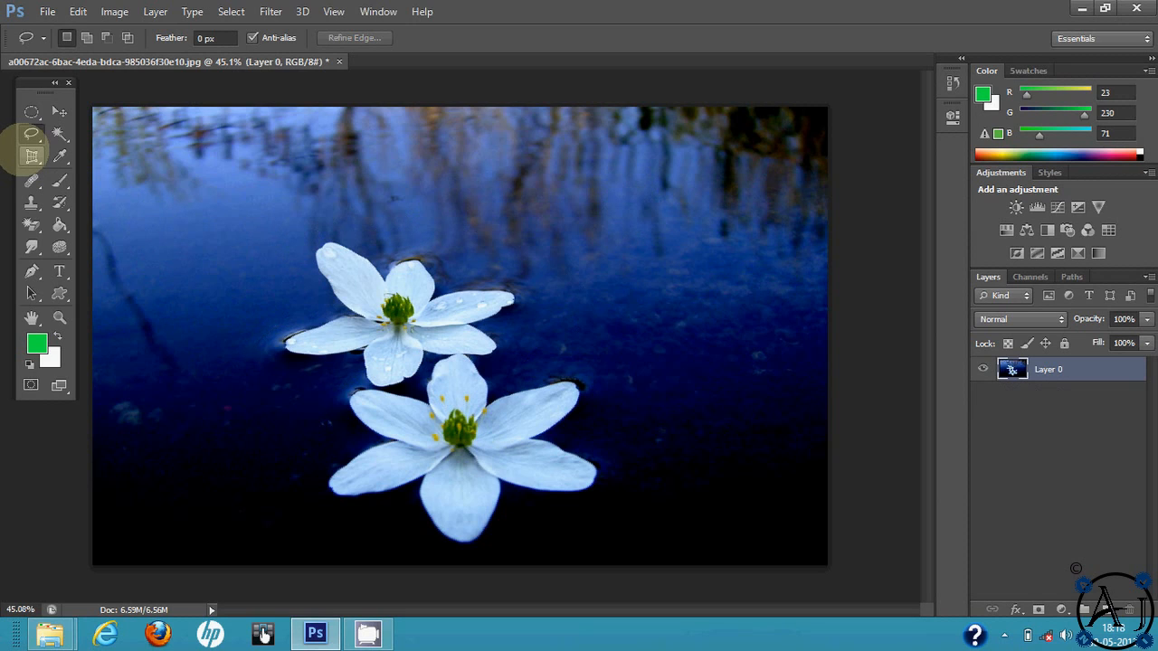
Trace the upper flower's petals with the Magnetic Lasso and copy the selection to a new layer.
{"action": "left_click", "coordinate": [32, 133]}
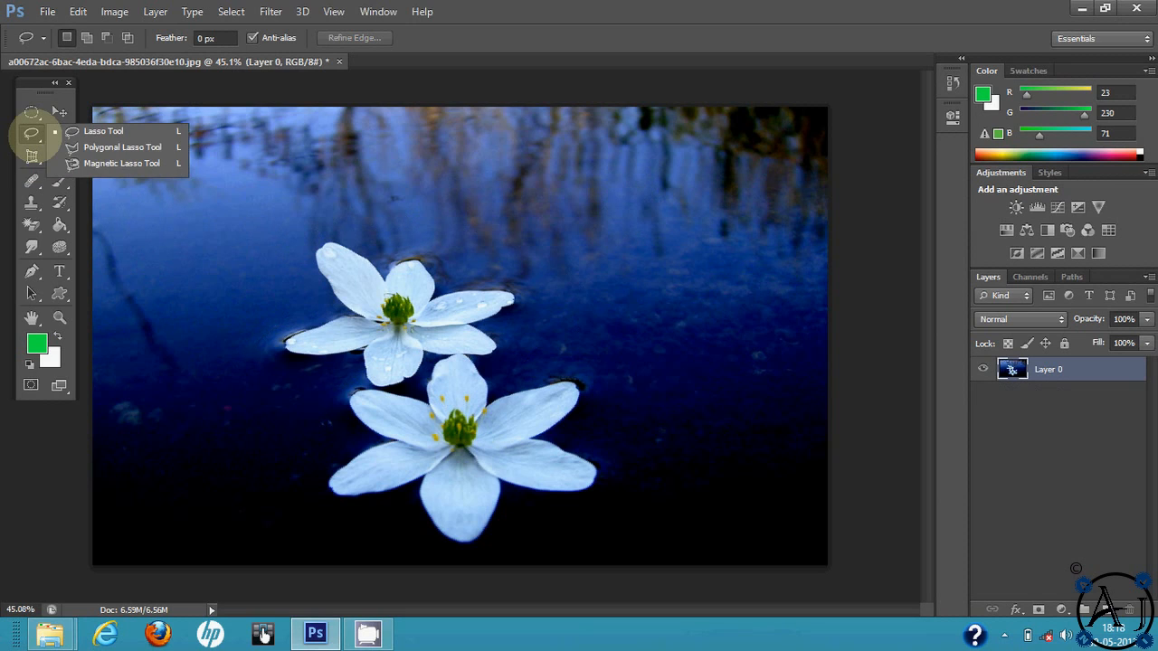
{"action": "left_click", "coordinate": [121, 163]}
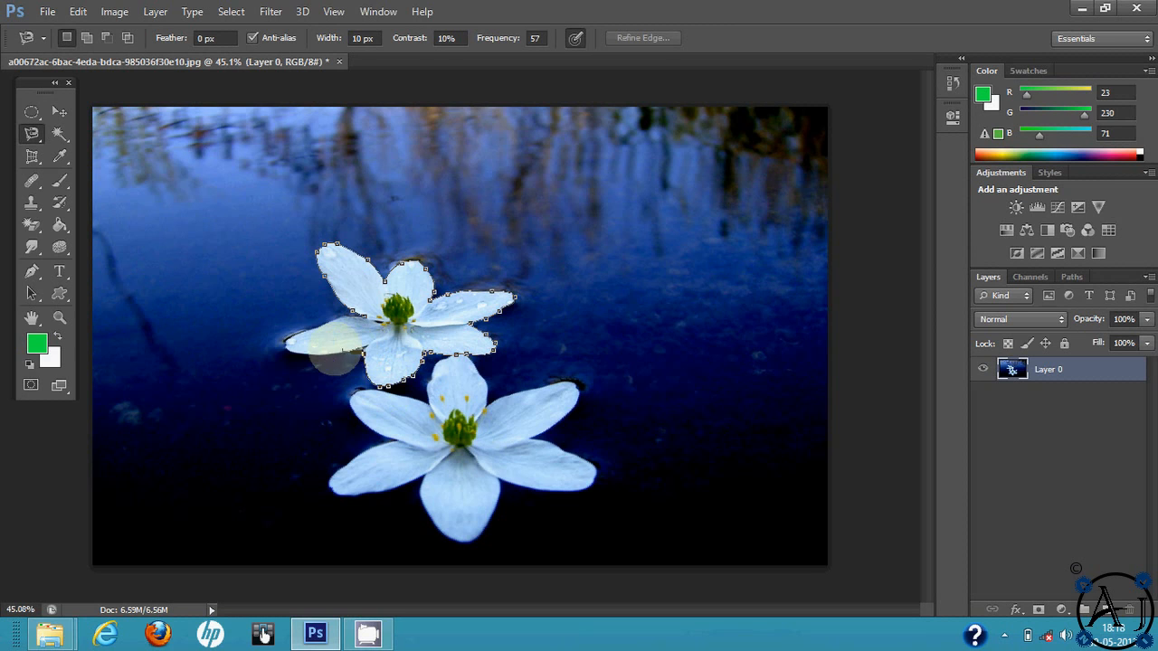
{"action": "double_click", "coordinate": [358, 314]}
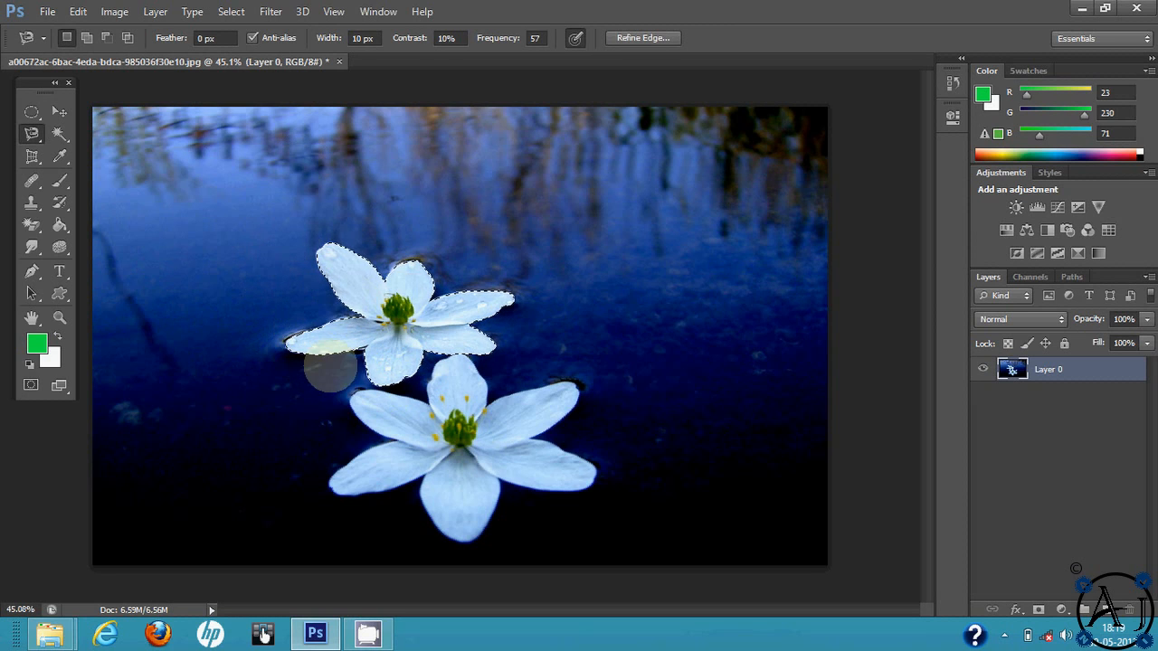
{"action": "key", "text": "ctrl+j"}
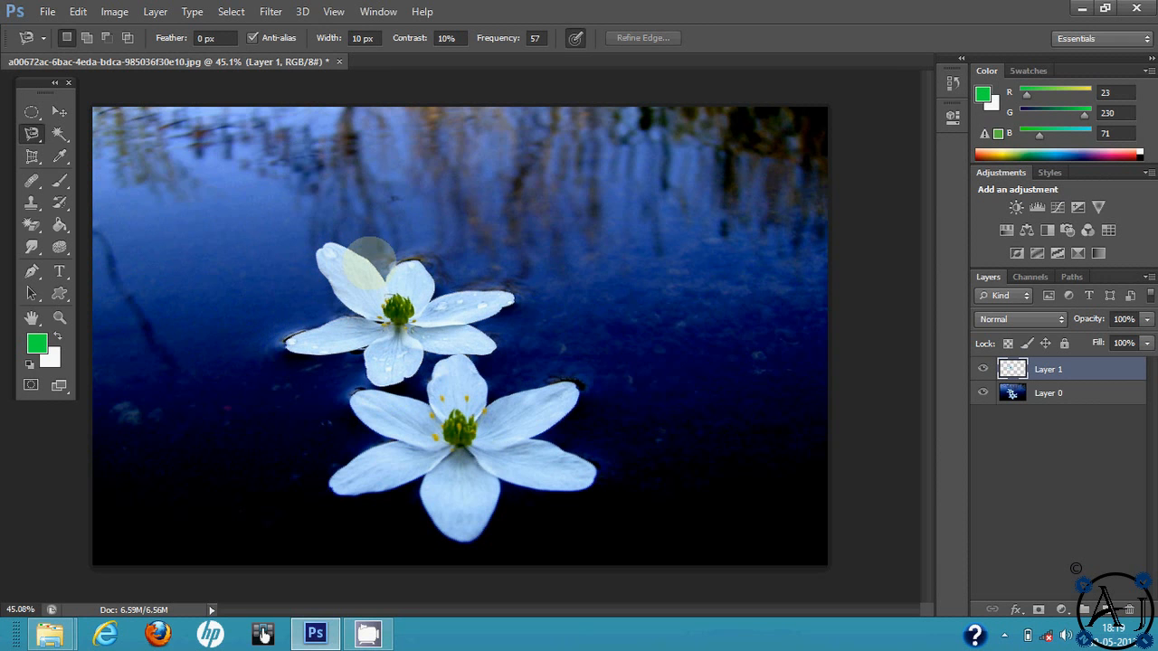
Hide Layer 0 to view the cut-out flower alone, then show Layer 0 again.
{"action": "left_click", "coordinate": [982, 392]}
{"action": "left_click", "coordinate": [982, 392]}
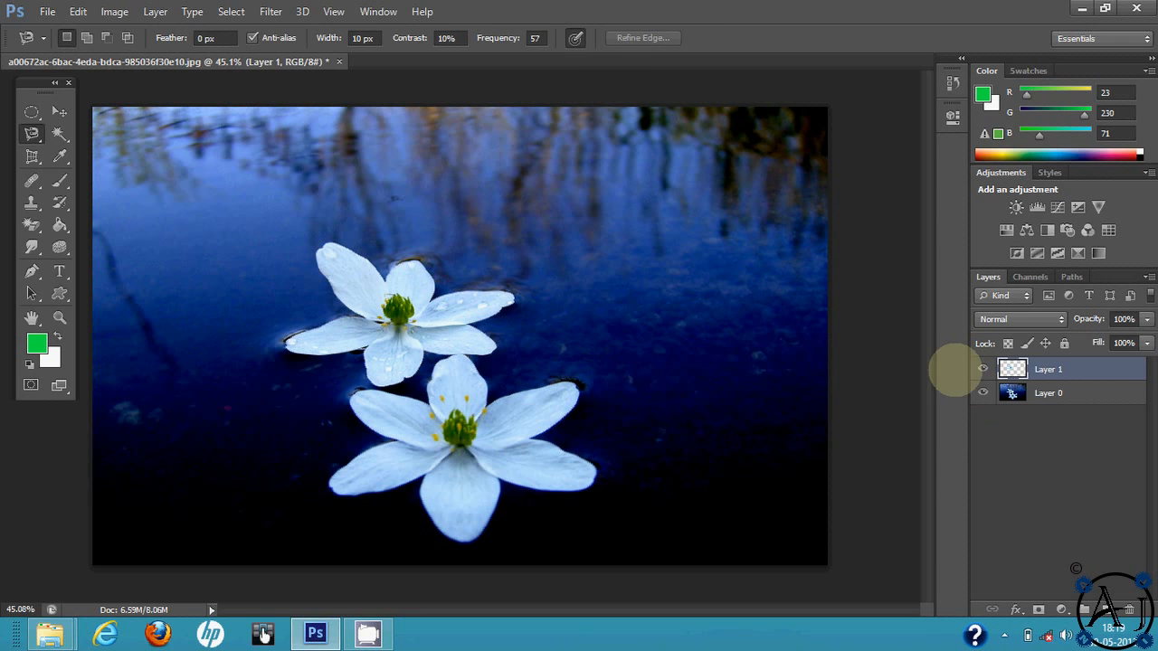
{"action": "left_click", "coordinate": [983, 393]}
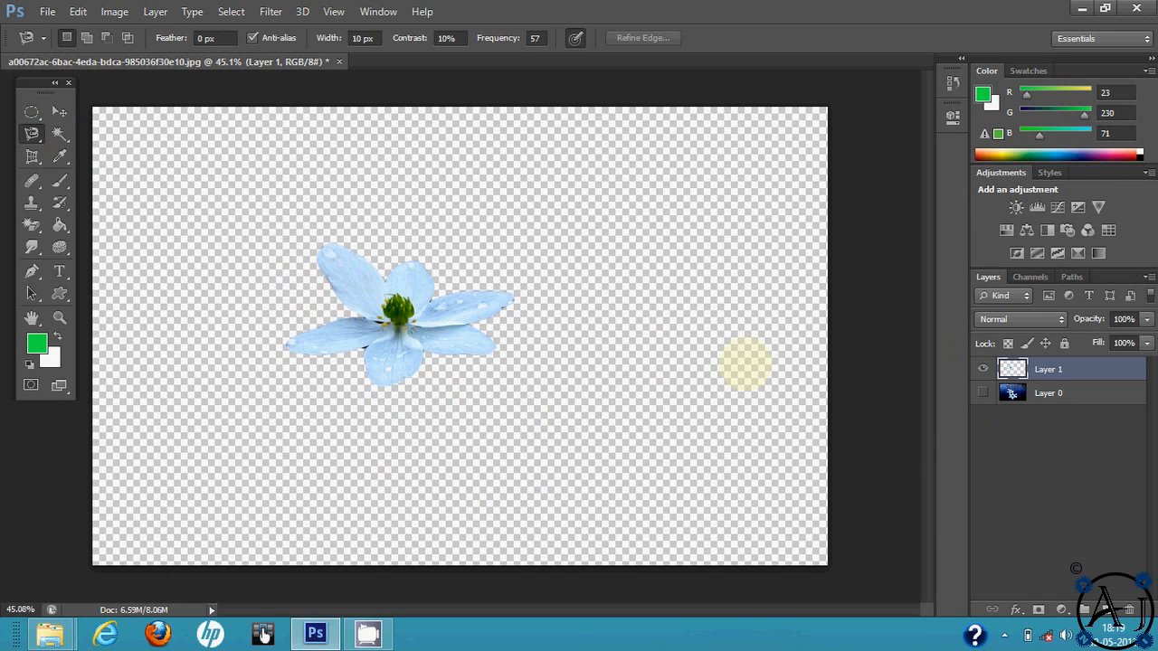
{"action": "left_click", "coordinate": [983, 392]}
Move the copied flower across the water to the right of the original upper flower.
{"action": "left_click", "coordinate": [59, 111]}
{"action": "left_click_drag", "start_coordinate": [333, 280], "coordinate": [567, 269]}
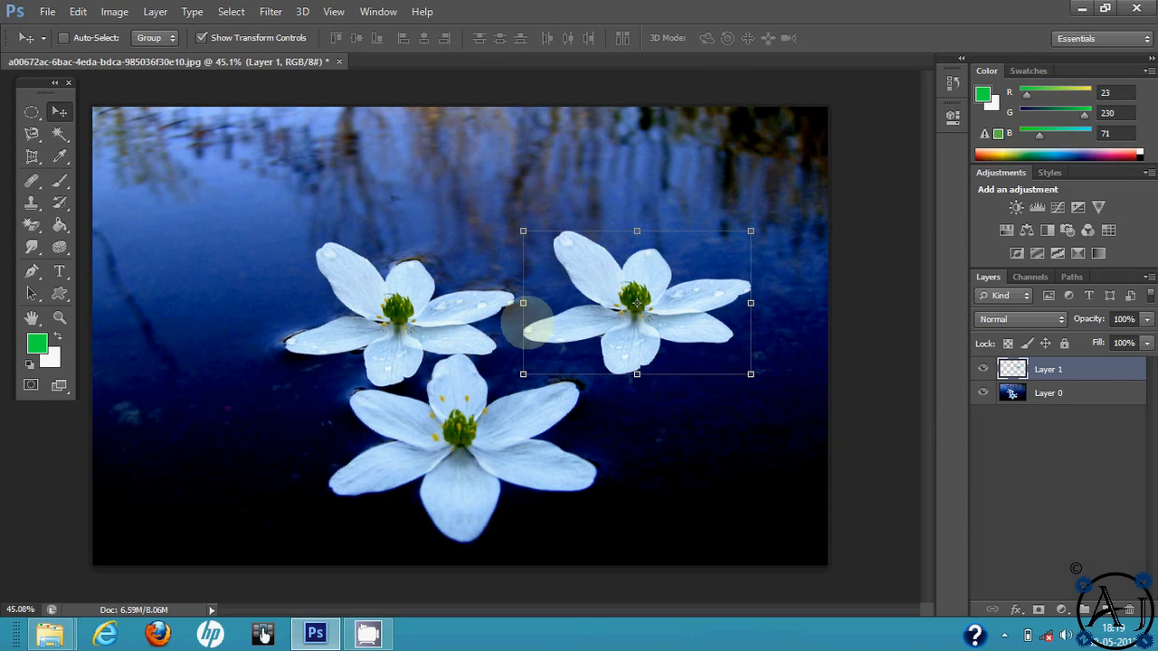
{"action": "scroll", "coordinate": [611, 295], "scroll_direction": "up", "scroll_amount": 1}
{"action": "scroll", "coordinate": [612, 295], "scroll_direction": "down", "scroll_amount": 1}
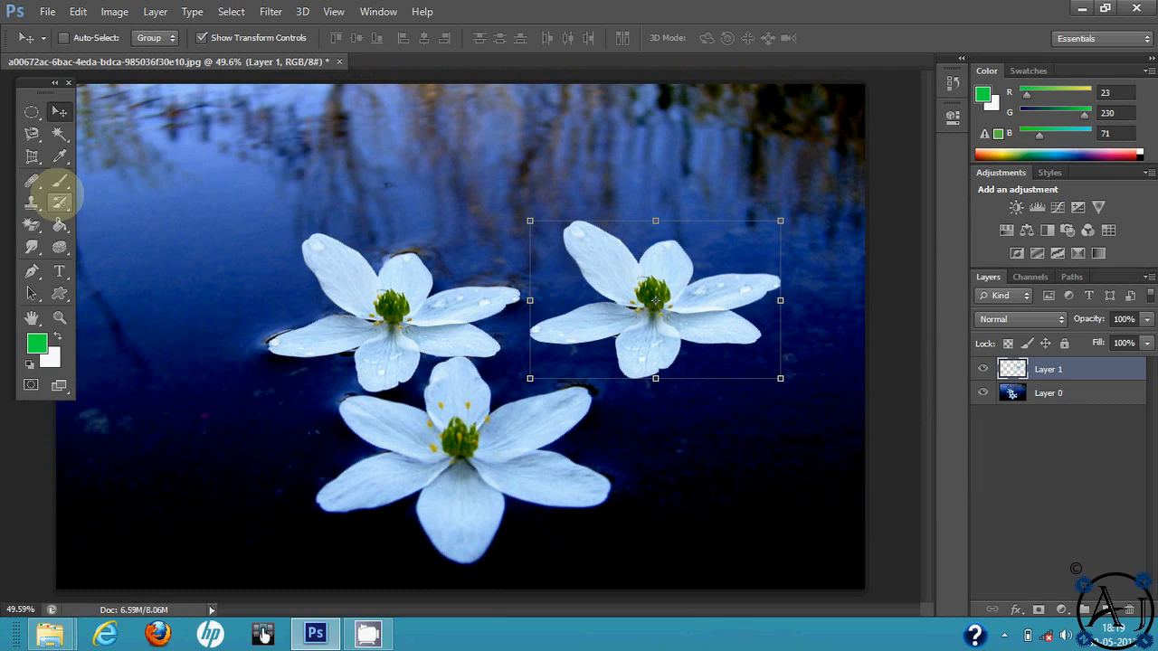
Try the Quick Selection tool over the original upper flower while Layer 1 is active, then deselect.
{"action": "left_click", "coordinate": [31, 133]}
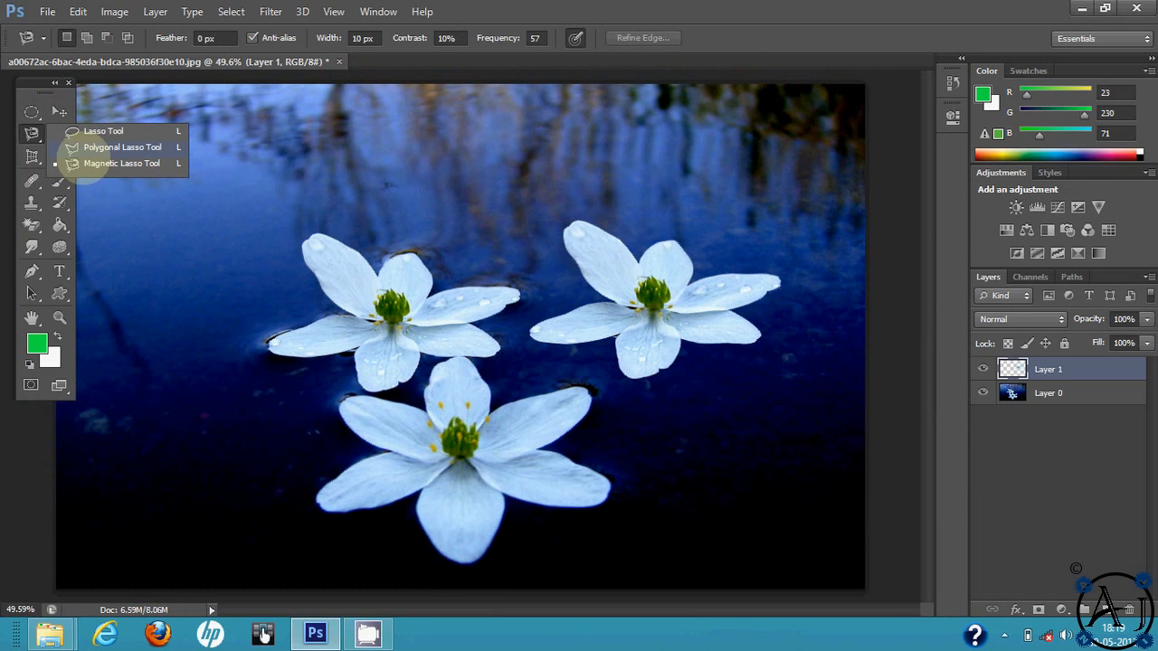
{"action": "left_click", "coordinate": [16, 138]}
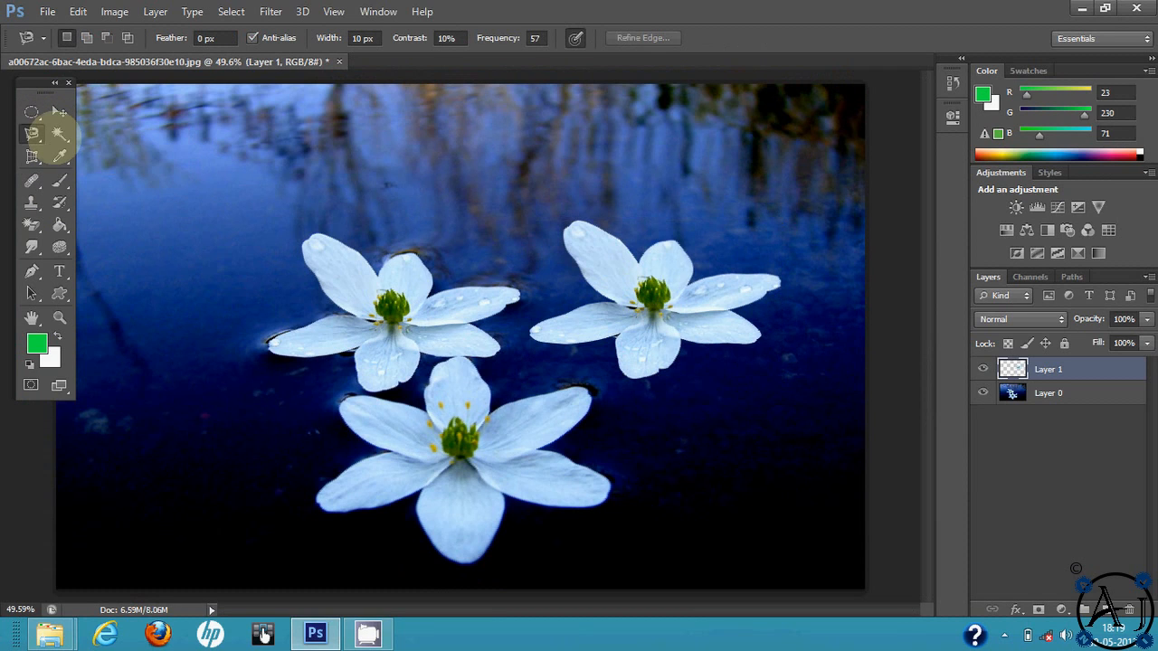
{"action": "left_click", "coordinate": [59, 133]}
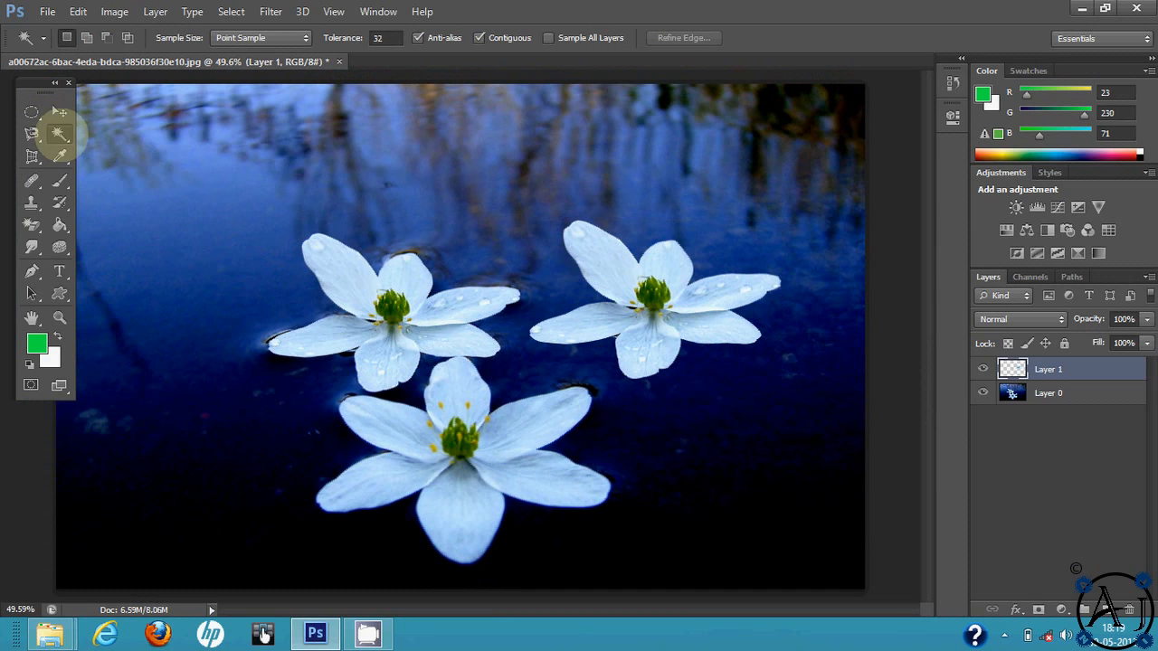
{"action": "left_click_drag", "start_coordinate": [57, 129], "coordinate": [144, 136]}
{"action": "left_click", "coordinate": [146, 133]}
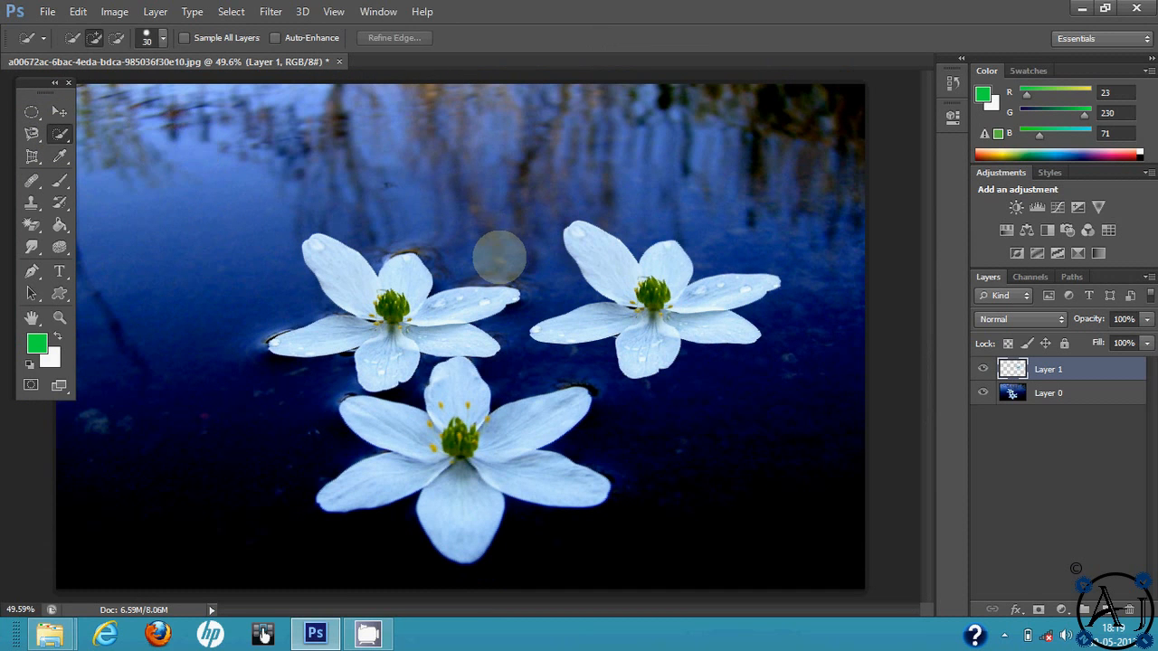
{"action": "scroll", "coordinate": [499, 255], "scroll_direction": "down", "scroll_amount": 3}
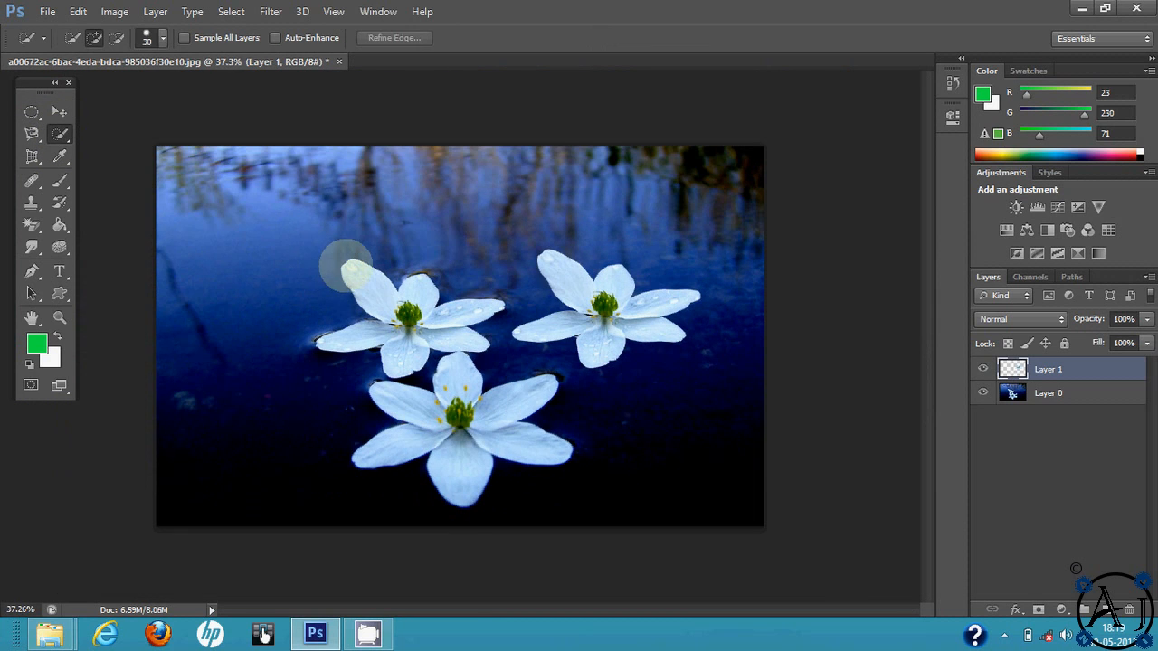
{"action": "scroll", "coordinate": [344, 264], "scroll_direction": "up", "scroll_amount": 2}
{"action": "mouse_move", "coordinate": [405, 299]}
{"action": "left_mouse_down"}
{"action": "mouse_move", "coordinate": [428, 326]}
{"action": "mouse_move", "coordinate": [404, 369]}
{"action": "mouse_move", "coordinate": [323, 342]}
{"action": "mouse_move", "coordinate": [286, 359]}
{"action": "mouse_move", "coordinate": [304, 351]}
{"action": "mouse_move", "coordinate": [362, 258]}
{"action": "mouse_move", "coordinate": [418, 281]}
{"action": "mouse_move", "coordinate": [459, 335]}
{"action": "mouse_move", "coordinate": [450, 364]}
{"action": "left_mouse_up"}
{"action": "key", "text": "ctrl+d"}
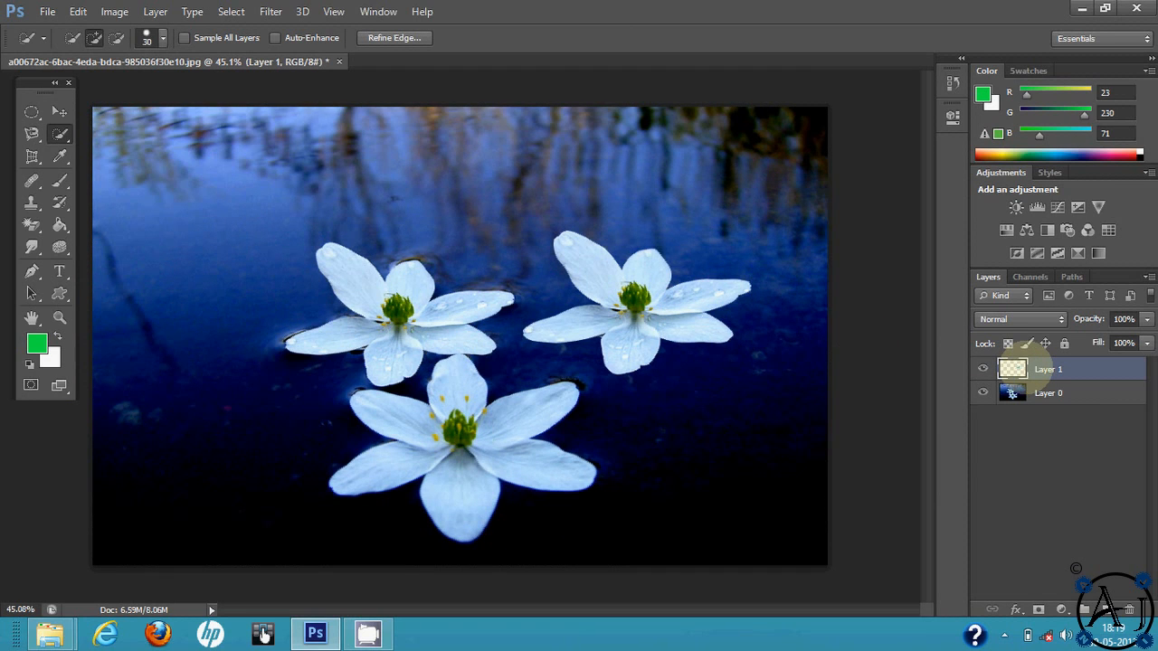
Delete Layer 1 and try a Quick Selection from the upper-left water across the flowers on Layer 0, then deselect.
{"action": "left_click", "coordinate": [1129, 610]}
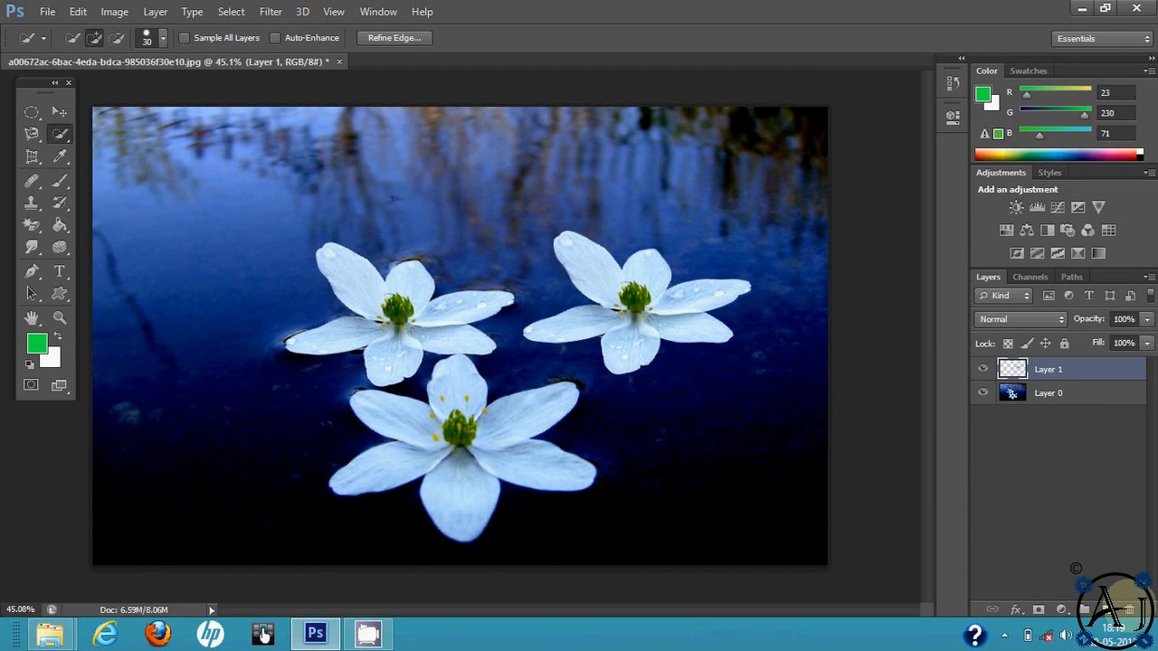
{"action": "left_click", "coordinate": [549, 236]}
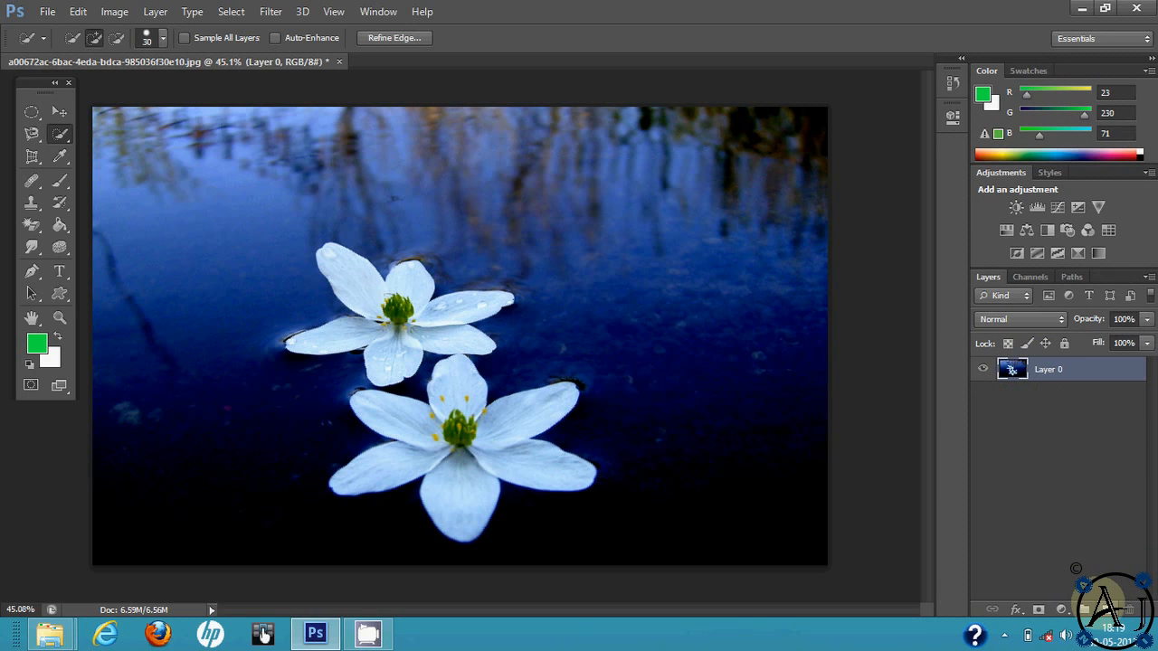
{"action": "mouse_move", "coordinate": [171, 169]}
{"action": "left_mouse_down"}
{"action": "mouse_move", "coordinate": [295, 290]}
{"action": "mouse_move", "coordinate": [398, 359]}
{"action": "mouse_move", "coordinate": [450, 373]}
{"action": "mouse_move", "coordinate": [468, 460]}
{"action": "mouse_move", "coordinate": [463, 528]}
{"action": "mouse_move", "coordinate": [404, 477]}
{"action": "mouse_move", "coordinate": [416, 434]}
{"action": "mouse_move", "coordinate": [418, 342]}
{"action": "left_mouse_up"}
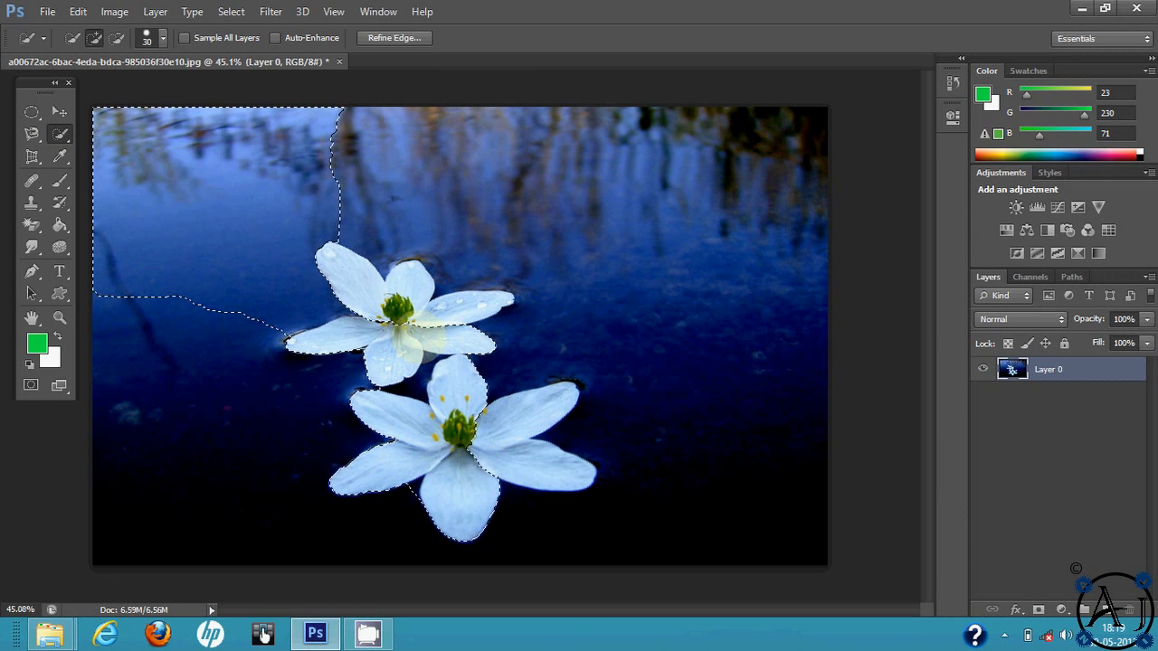
{"action": "key", "text": "ctrl+d"}
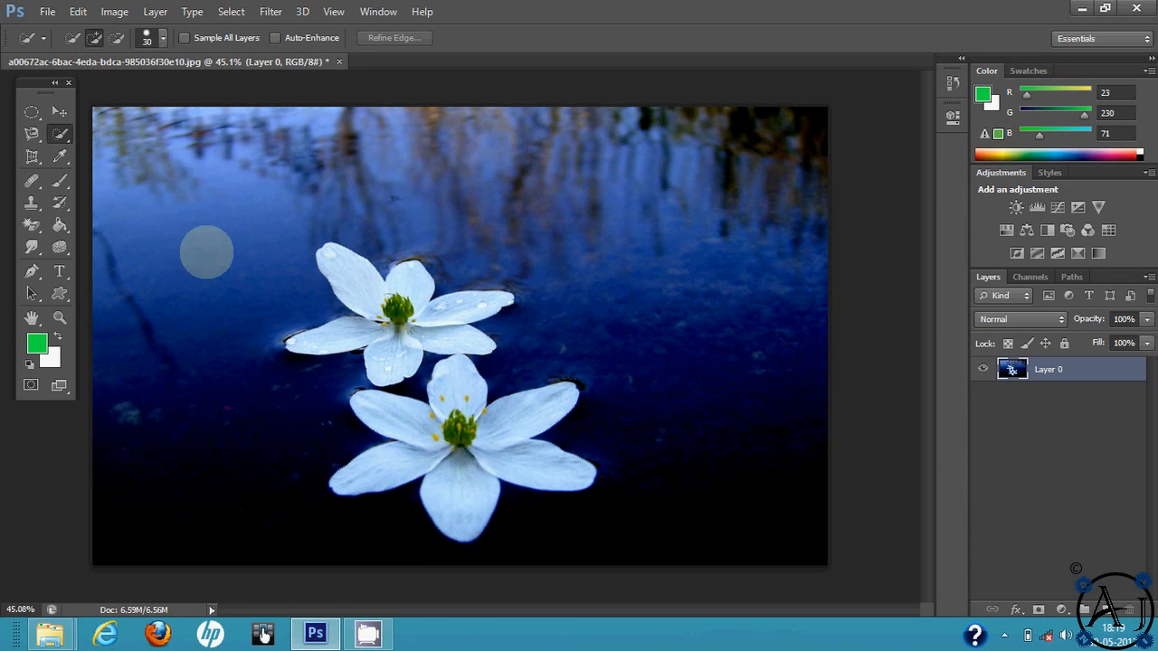
Build up a selection of both flowers' white petals with the Magic Wand tool at tolerance 32.
{"action": "right_click", "coordinate": [59, 133]}
{"action": "left_click", "coordinate": [108, 148]}
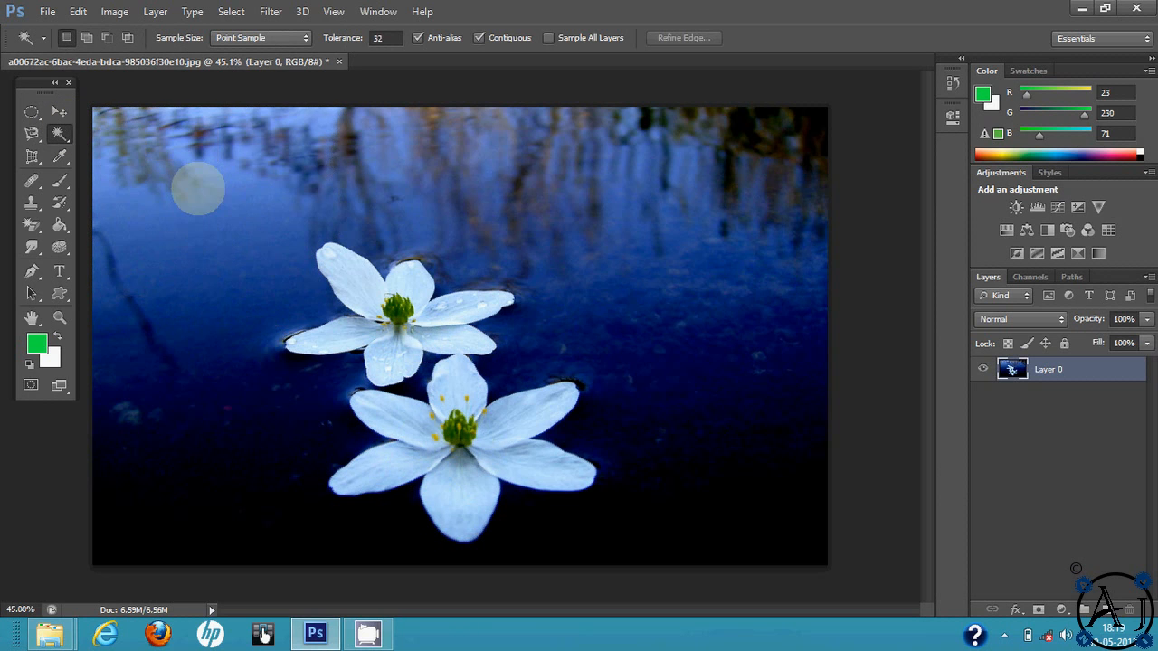
{"action": "scroll", "coordinate": [342, 269], "scroll_direction": "up", "scroll_amount": 1}
{"action": "scroll", "coordinate": [314, 255], "scroll_direction": "down", "scroll_amount": 1}
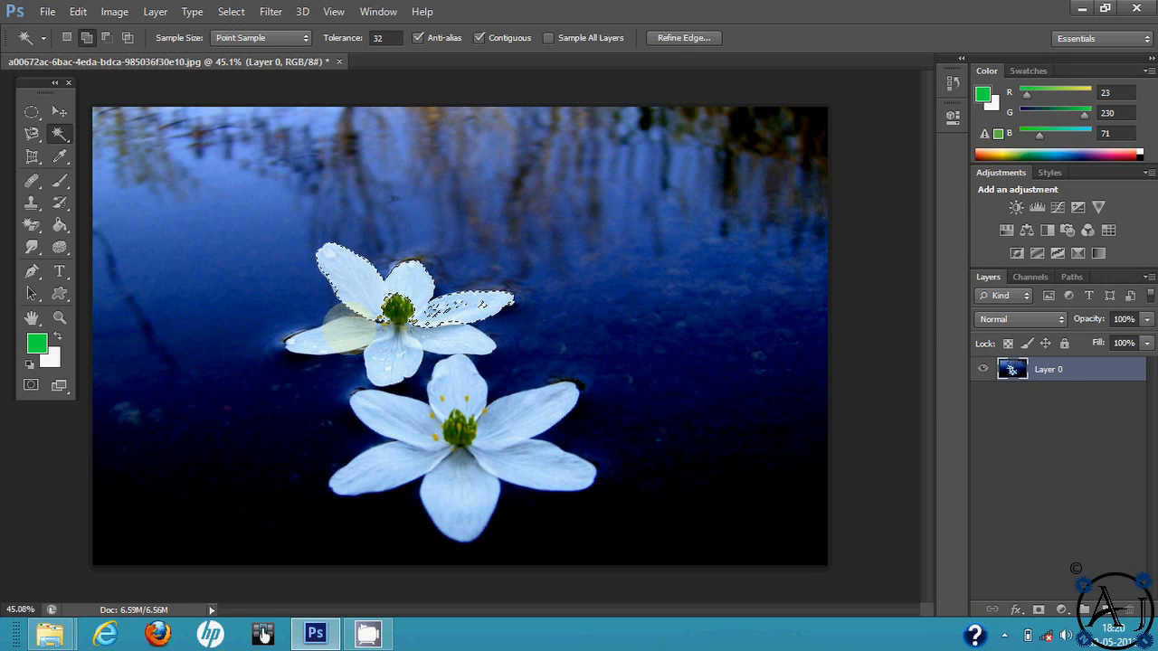
{"action": "left_click", "coordinate": [434, 435]}
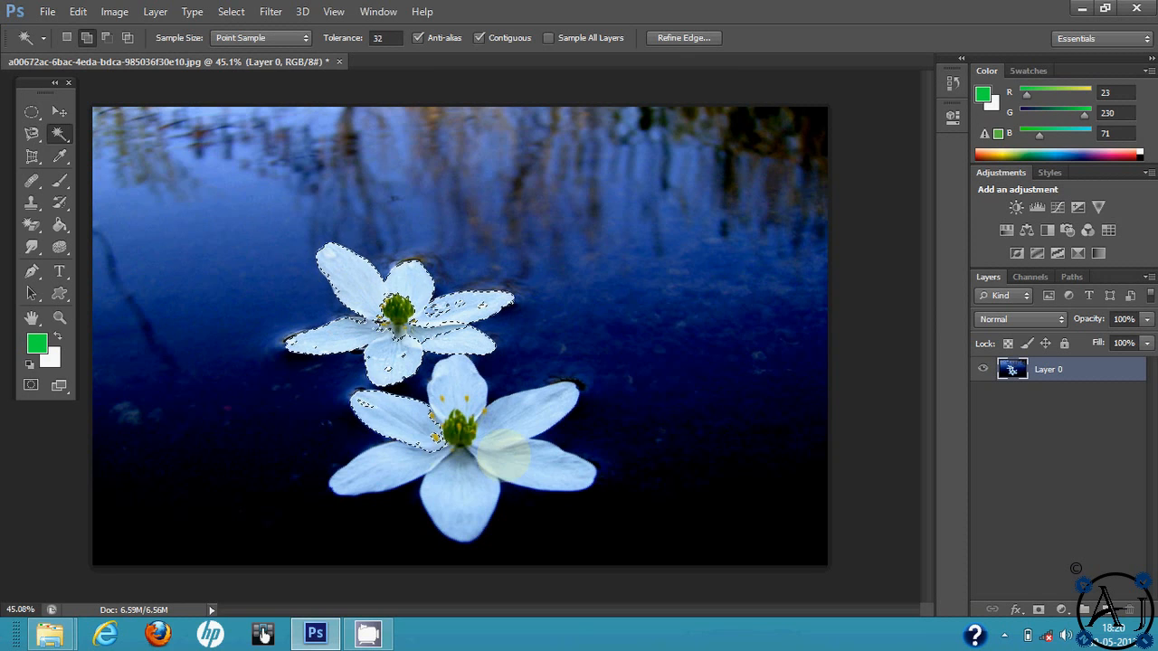
{"action": "right_click", "coordinate": [443, 420]}
{"action": "left_click", "coordinate": [457, 375]}
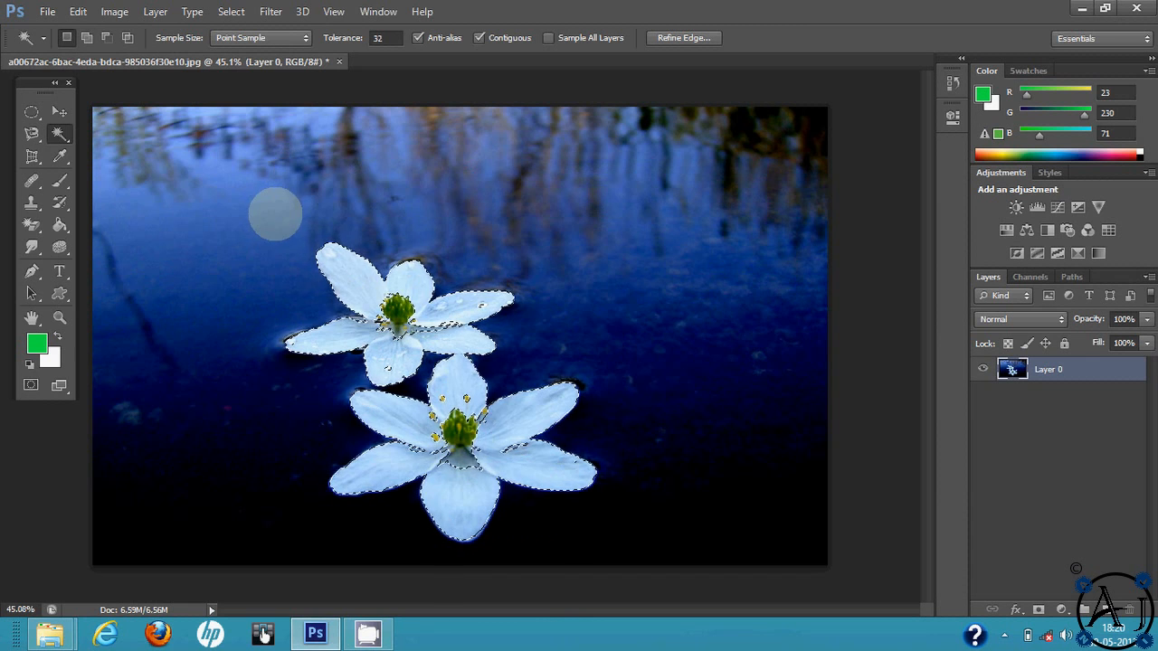
Try extending the petal selection to similarly coloured areas elsewhere in the photo, then deselect everything.
{"action": "right_click", "coordinate": [355, 166]}
{"action": "left_click", "coordinate": [448, 395]}
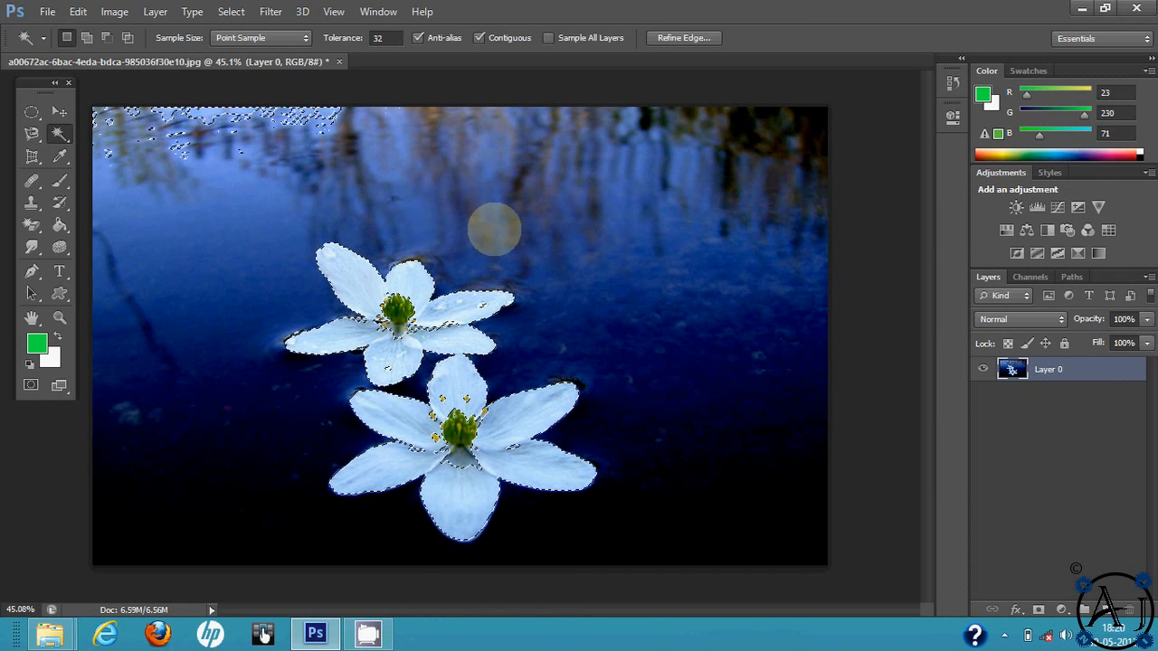
{"action": "key", "text": "ctrl+d"}
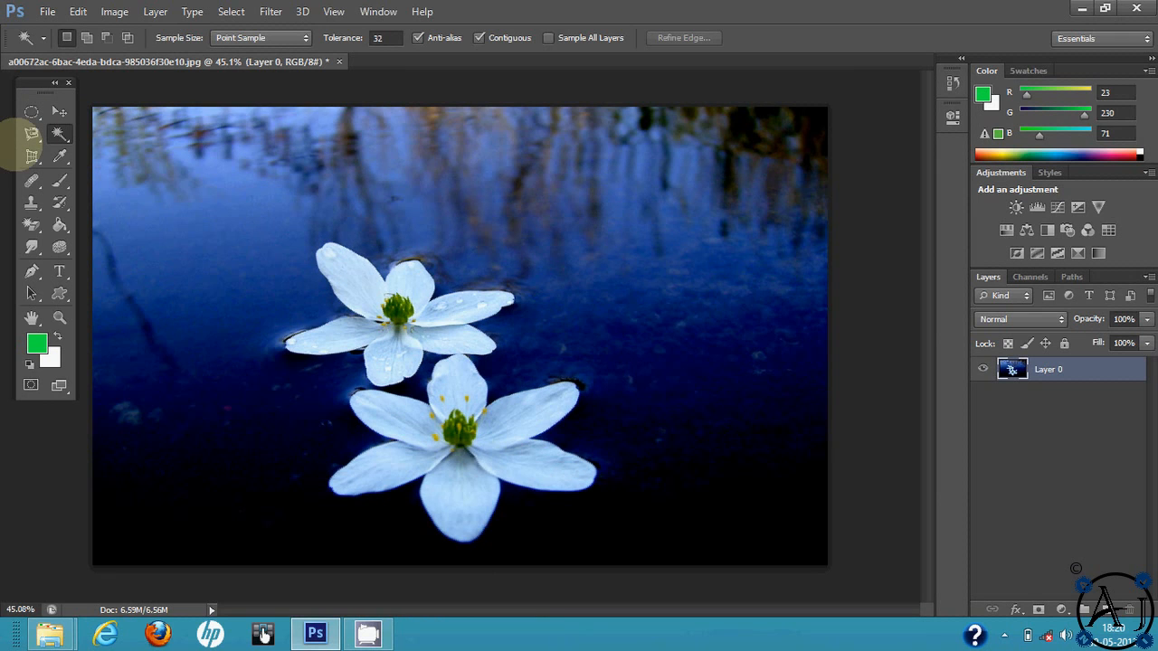
Try cropping the photo to a nearly square unconstrained frame around both flowers, then undo the crop.
{"action": "left_click", "coordinate": [31, 156]}
{"action": "left_click", "coordinate": [119, 154]}
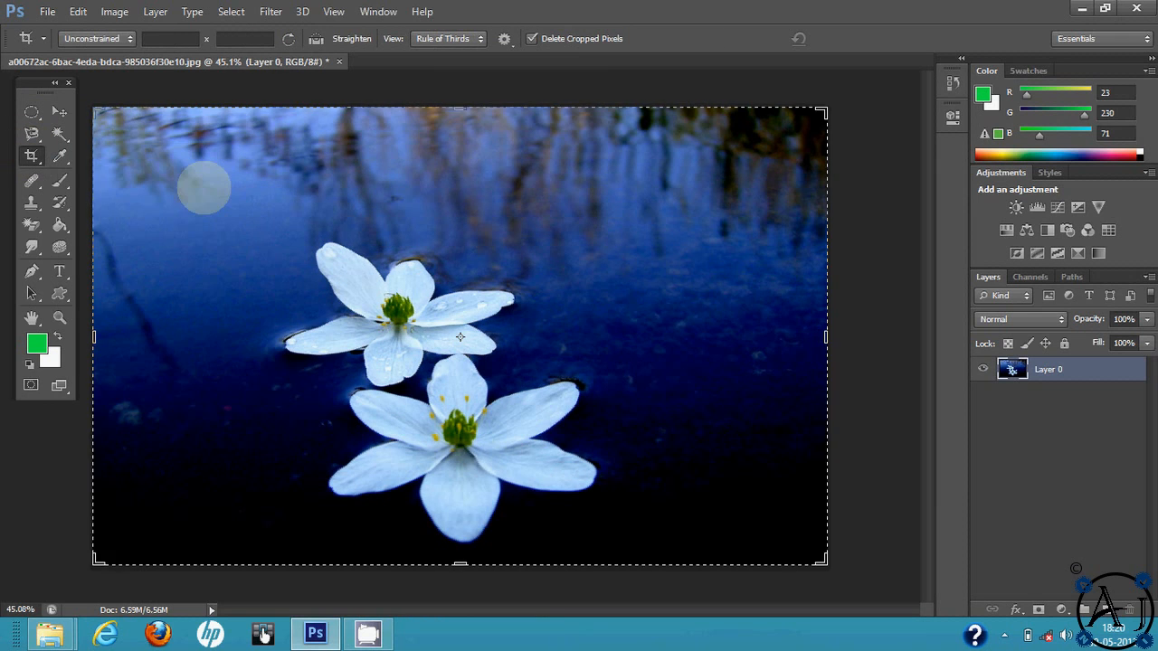
{"action": "left_click_drag", "start_coordinate": [242, 226], "coordinate": [629, 529]}
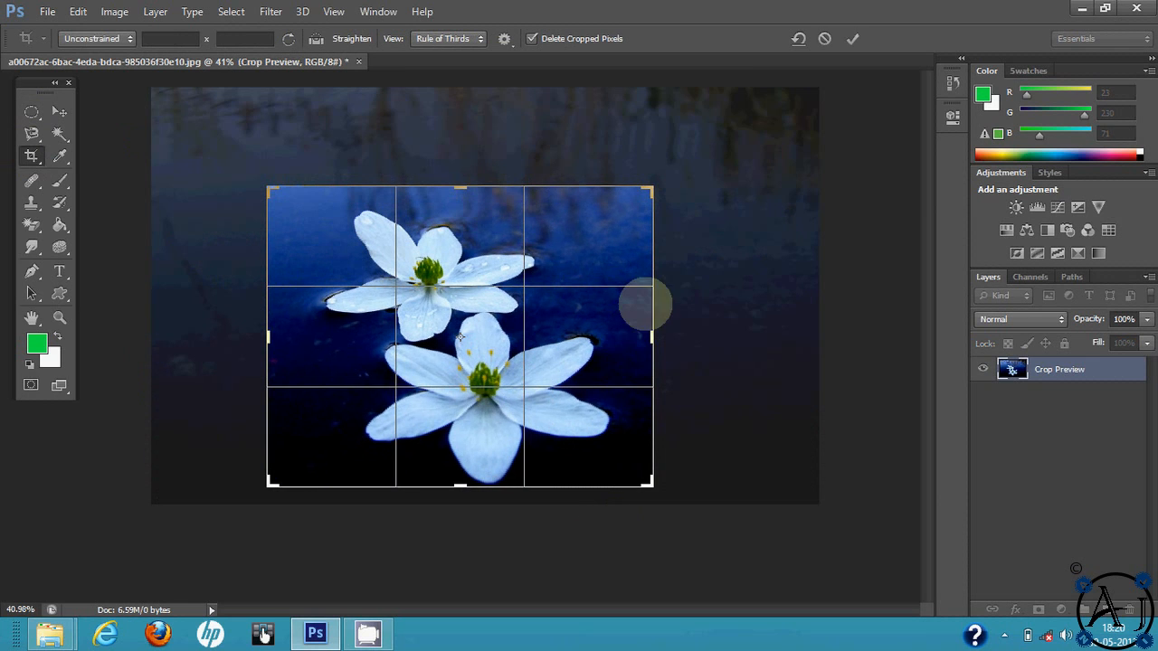
{"action": "mouse_move", "coordinate": [652, 337]}
{"action": "left_mouse_down"}
{"action": "mouse_move", "coordinate": [622, 348]}
{"action": "mouse_move", "coordinate": [646, 353]}
{"action": "left_mouse_up"}
{"action": "mouse_move", "coordinate": [277, 333]}
{"action": "left_mouse_down"}
{"action": "mouse_move", "coordinate": [310, 339]}
{"action": "mouse_move", "coordinate": [293, 335]}
{"action": "left_mouse_up"}
{"action": "left_click_drag", "start_coordinate": [458, 187], "coordinate": [454, 173]}
{"action": "key", "text": "Return"}
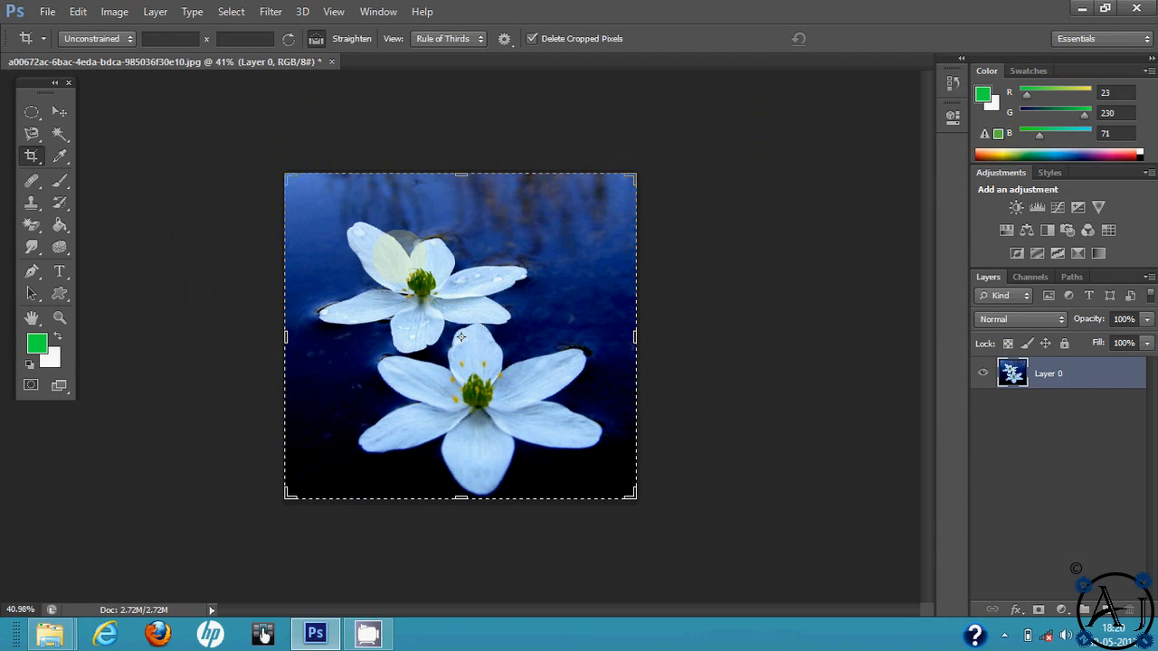
{"action": "key", "text": "ctrl+z"}
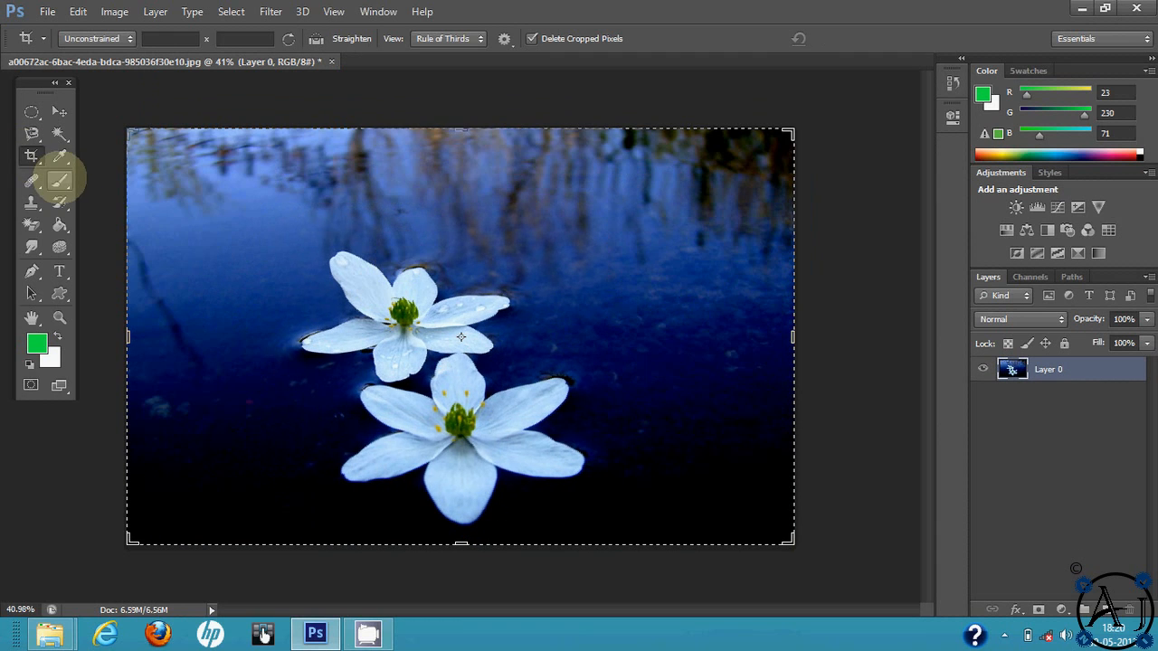
Close the flower photo without saving and open the recently used Neram movie heroine still (7) JPG.
{"action": "left_click", "coordinate": [59, 156]}
{"action": "left_click", "coordinate": [32, 178]}
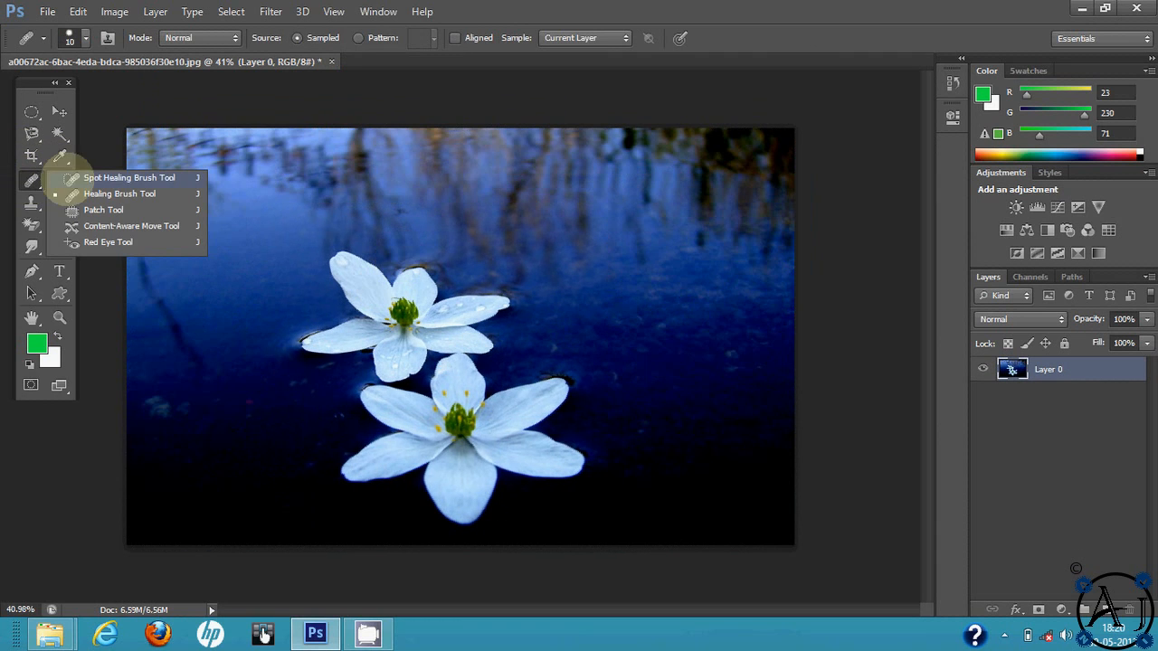
{"action": "left_click", "coordinate": [331, 62]}
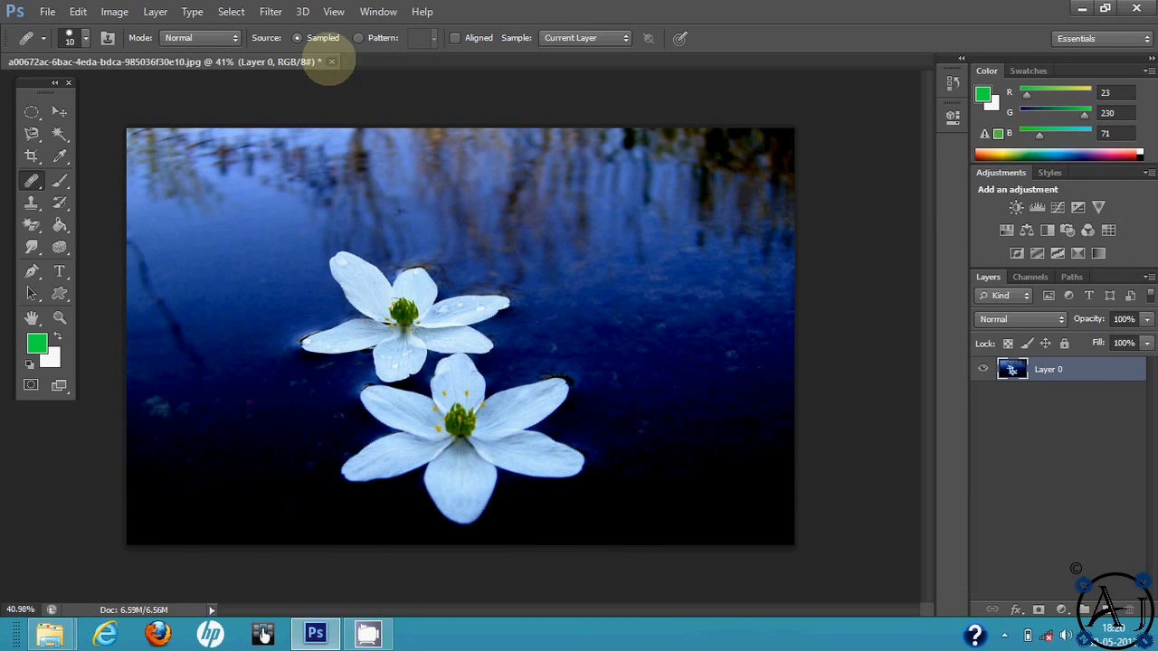
{"action": "left_click", "coordinate": [619, 236]}
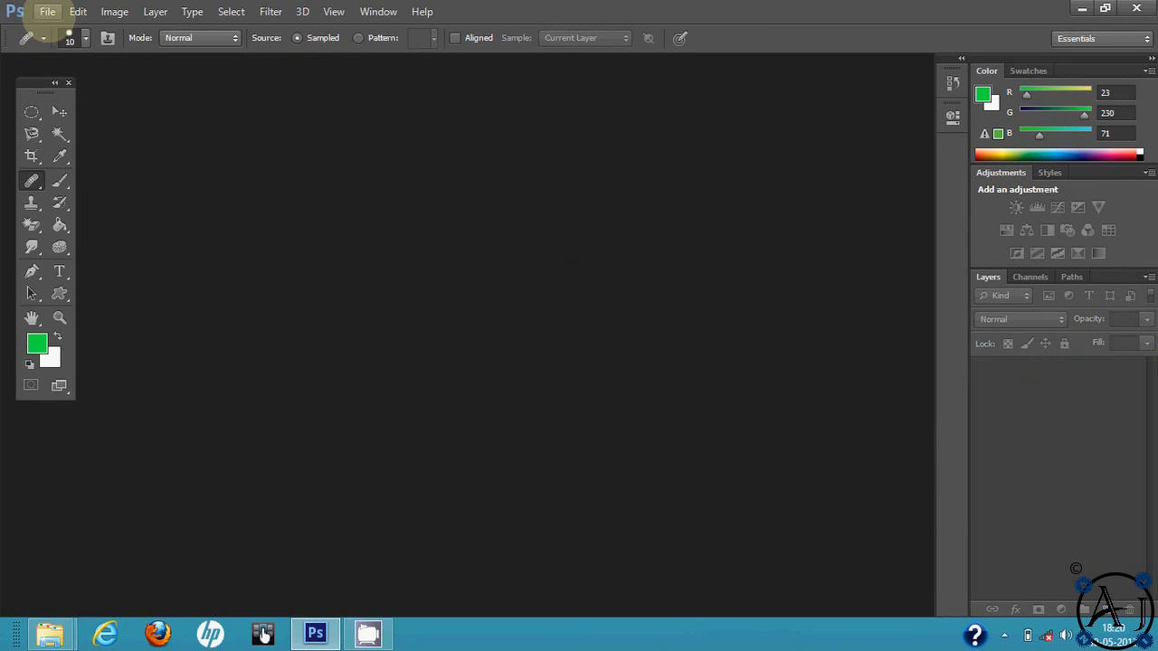
{"action": "left_click", "coordinate": [47, 12]}
{"action": "mouse_move", "coordinate": [175, 128]}
{"action": "left_click", "coordinate": [331, 143]}
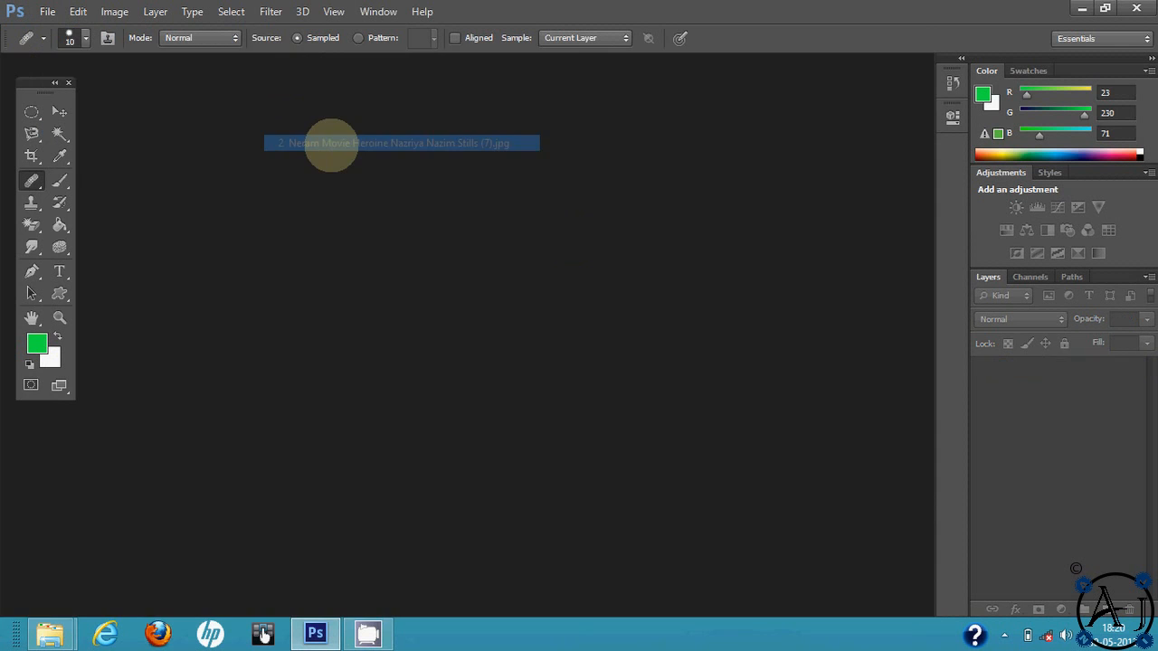
Sample clean forehead skin with the 10 px Healing Brush and retouch the forehead above the eyebrows.
{"action": "scroll", "coordinate": [513, 257], "scroll_direction": "up", "scroll_amount": 6}
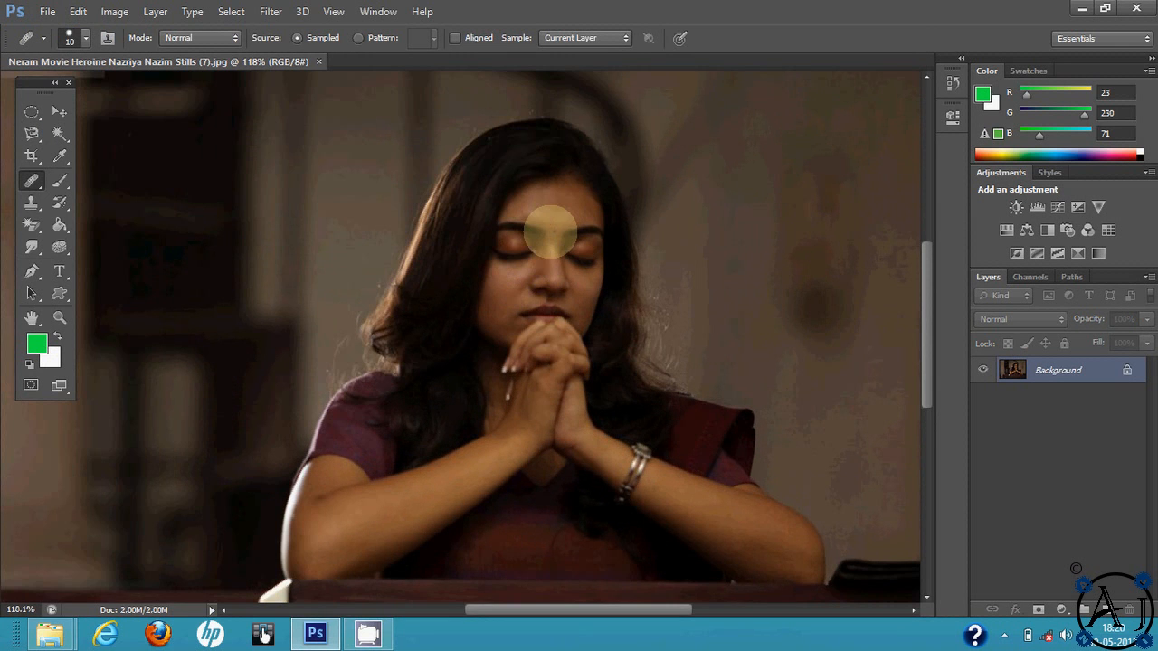
{"action": "scroll", "coordinate": [550, 233], "scroll_direction": "up", "scroll_amount": 1}
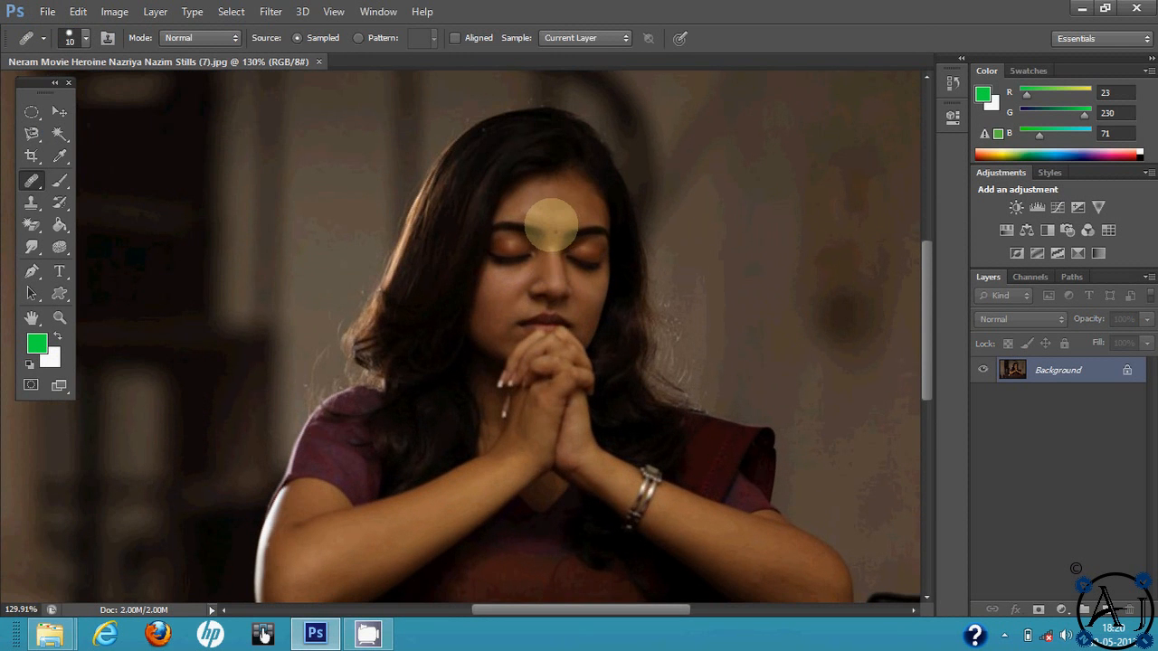
{"action": "scroll", "coordinate": [542, 211], "scroll_direction": "up", "scroll_amount": 4}
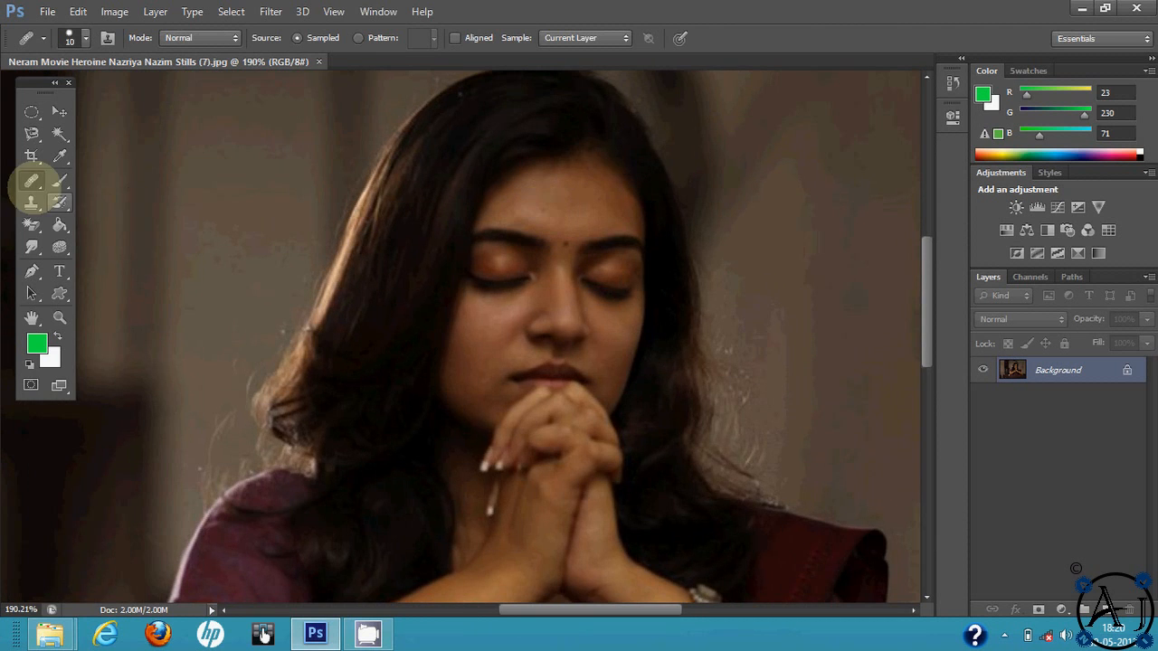
{"action": "right_click", "coordinate": [32, 181]}
{"action": "left_click", "coordinate": [97, 178]}
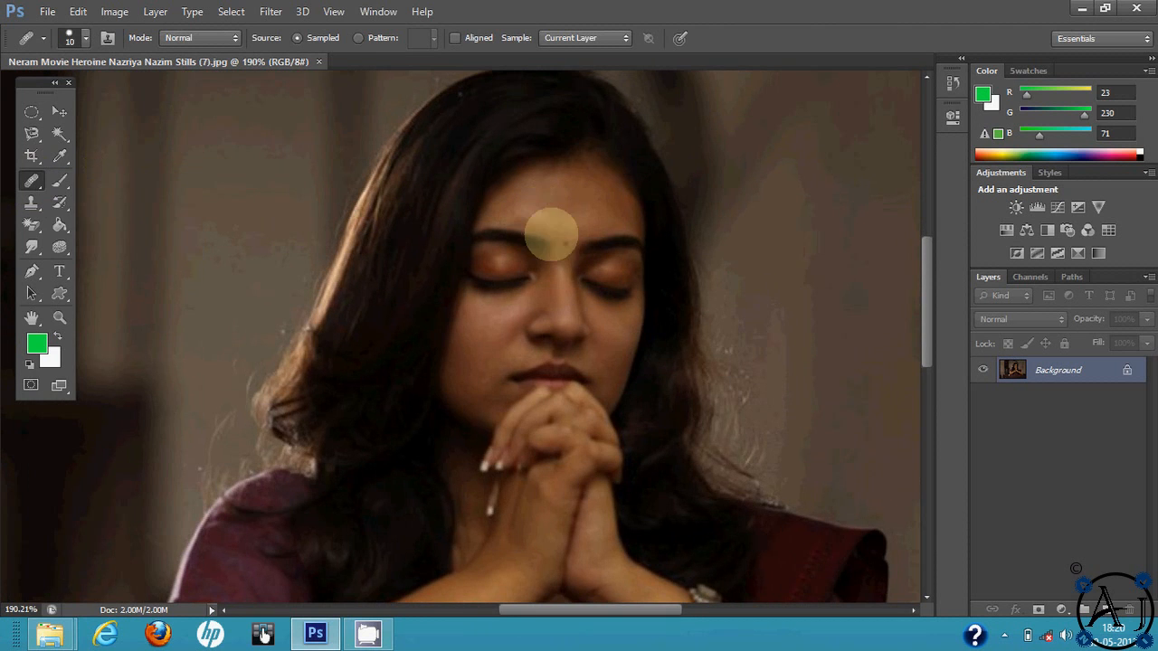
{"action": "scroll", "coordinate": [542, 210], "scroll_direction": "up", "scroll_amount": 2}
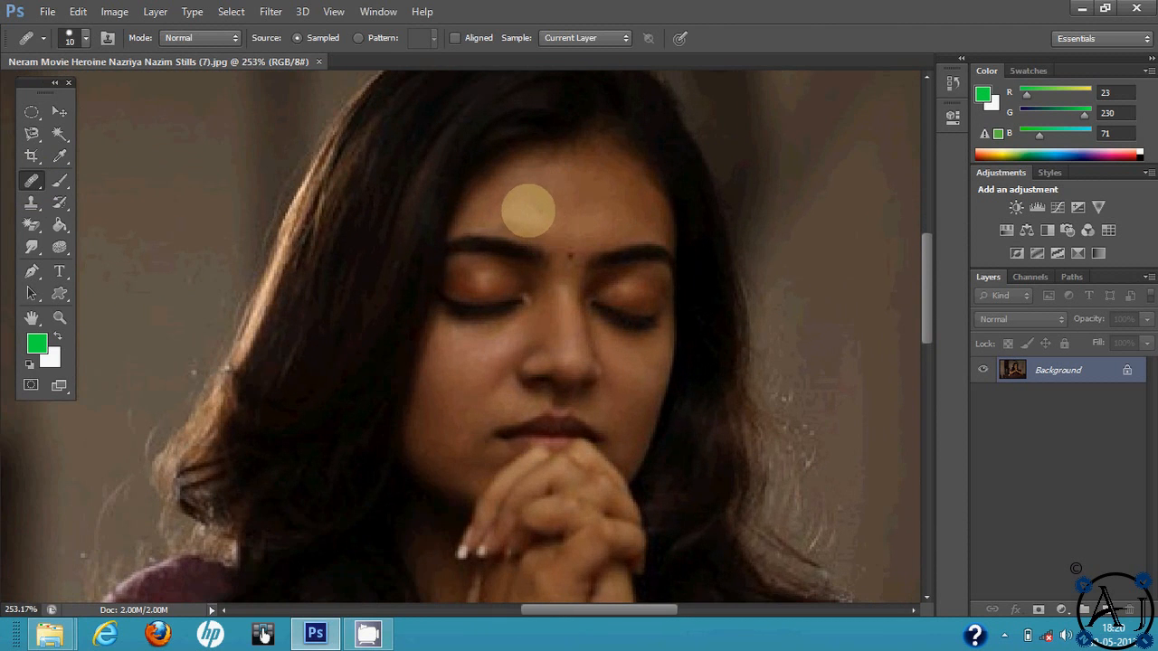
{"action": "scroll", "coordinate": [516, 195], "scroll_direction": "down", "scroll_amount": 2}
{"action": "scroll", "coordinate": [543, 194], "scroll_direction": "up", "scroll_amount": 2}
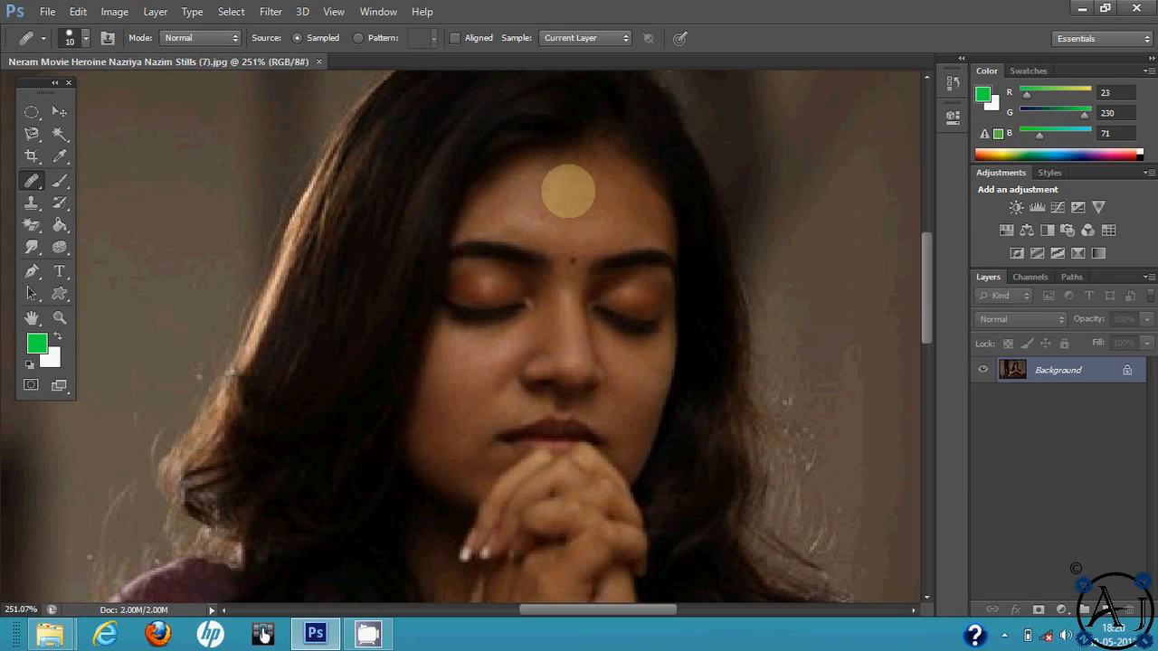
{"action": "left_click", "coordinate": [547, 220], "text": "alt"}
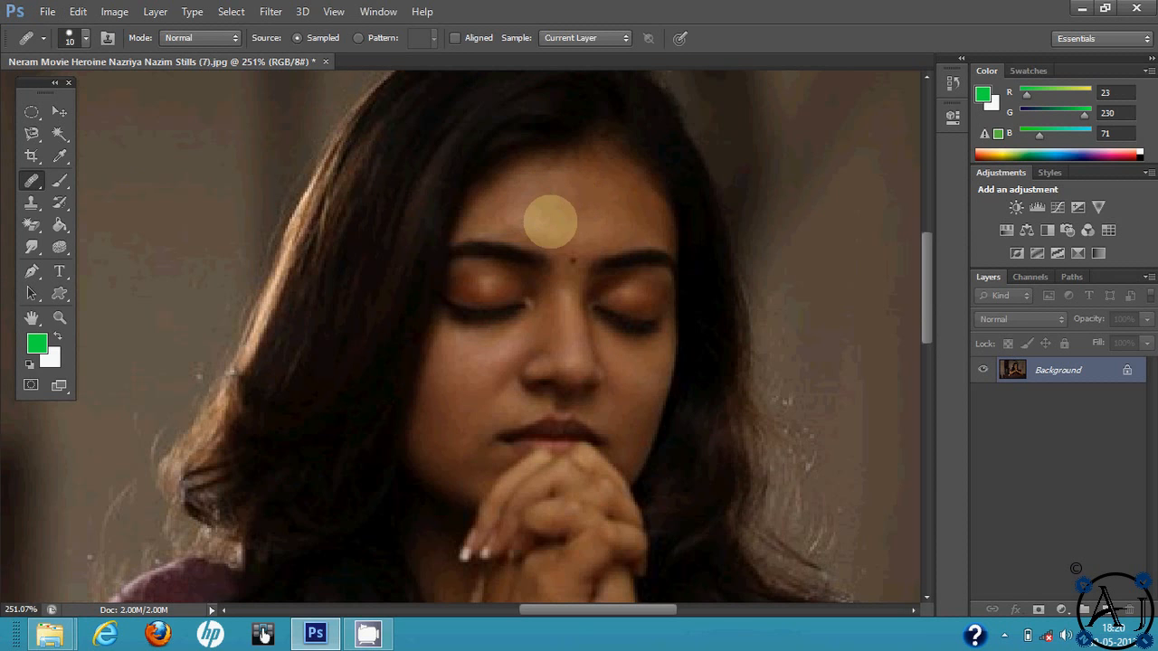
{"action": "scroll", "coordinate": [597, 198], "scroll_direction": "down", "scroll_amount": 5}
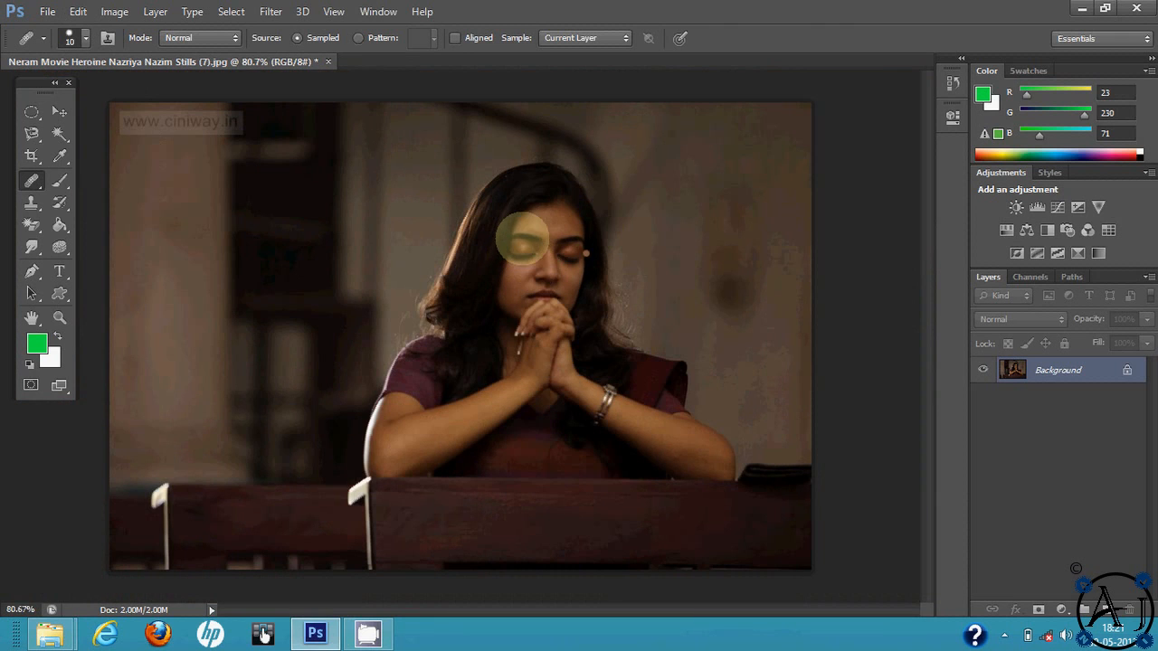
Try painting multicoloured butterflies over the dark background left of the woman with the 100 px butterfly brush, then undo the stroke.
{"action": "right_click", "coordinate": [65, 179]}
{"action": "left_click", "coordinate": [127, 181]}
{"action": "mouse_move", "coordinate": [276, 306]}
{"action": "left_mouse_down"}
{"action": "mouse_move", "coordinate": [237, 240]}
{"action": "mouse_move", "coordinate": [303, 201]}
{"action": "mouse_move", "coordinate": [194, 246]}
{"action": "left_mouse_up"}
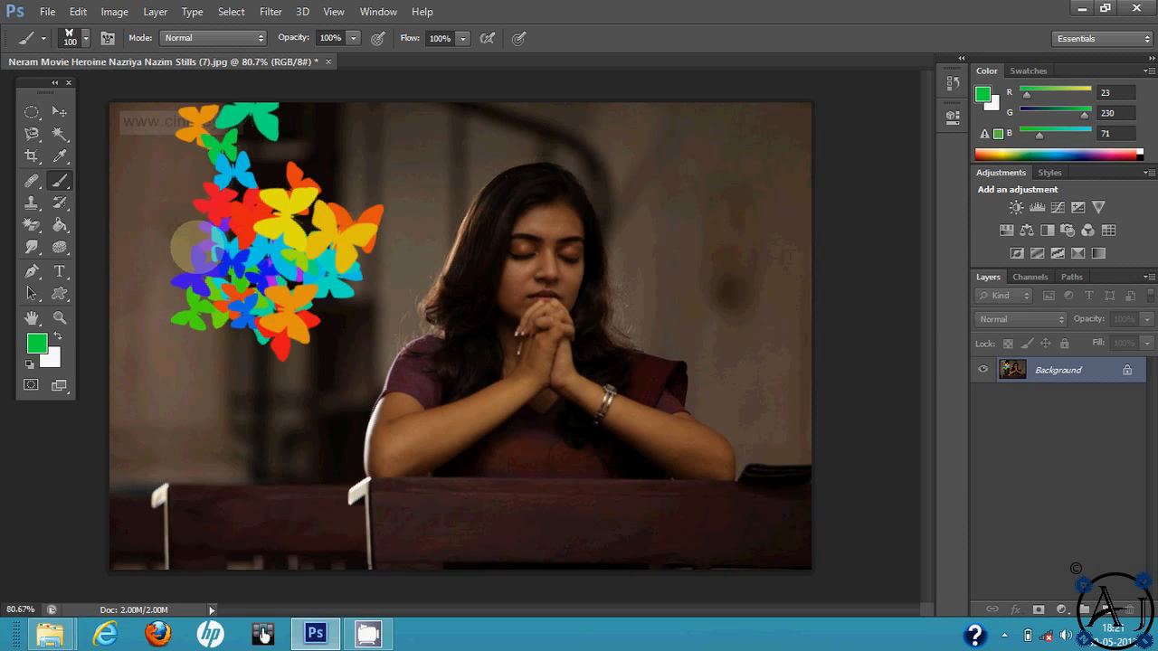
{"action": "key", "text": "ctrl+z"}
Try painting green strokes on the wall at the photo's upper left with the 50 px round brush, and dismiss the Avira notification.
{"action": "right_click", "coordinate": [189, 192]}
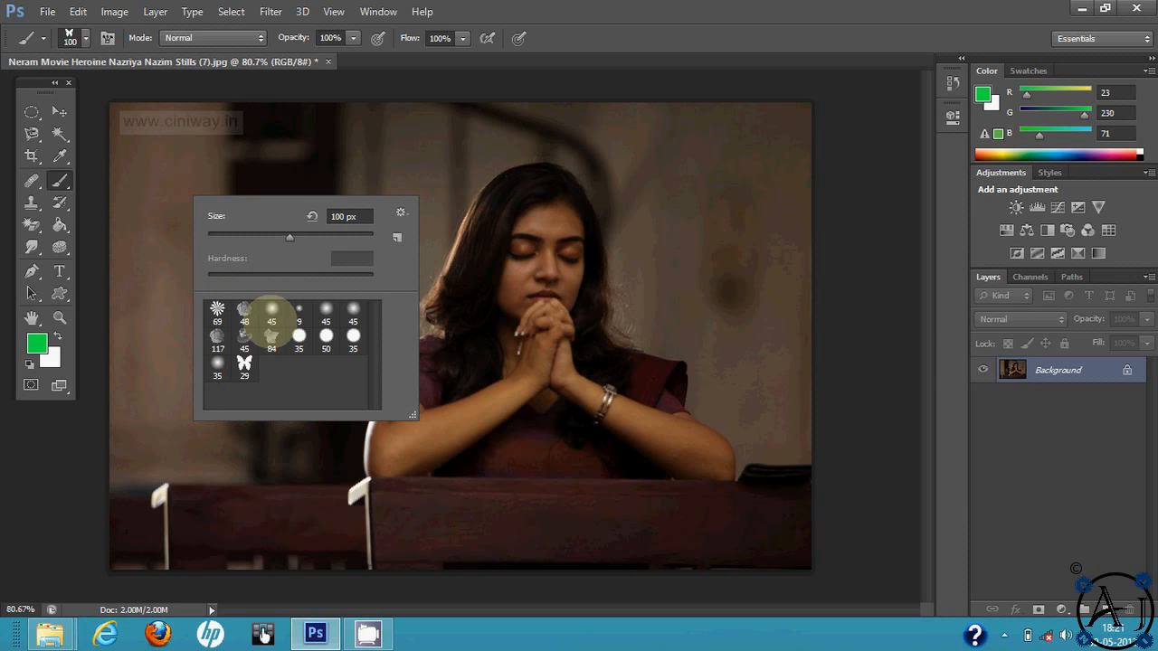
{"action": "left_click", "coordinate": [316, 338]}
{"action": "left_click_drag", "start_coordinate": [152, 190], "coordinate": [174, 249]}
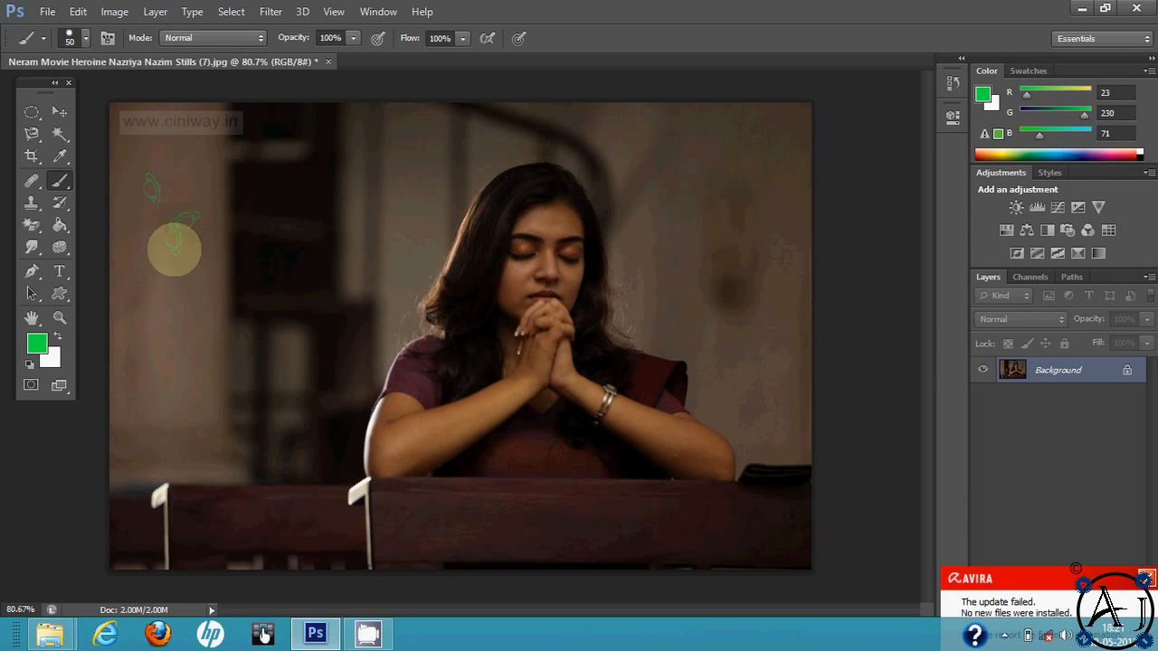
{"action": "right_click", "coordinate": [238, 200]}
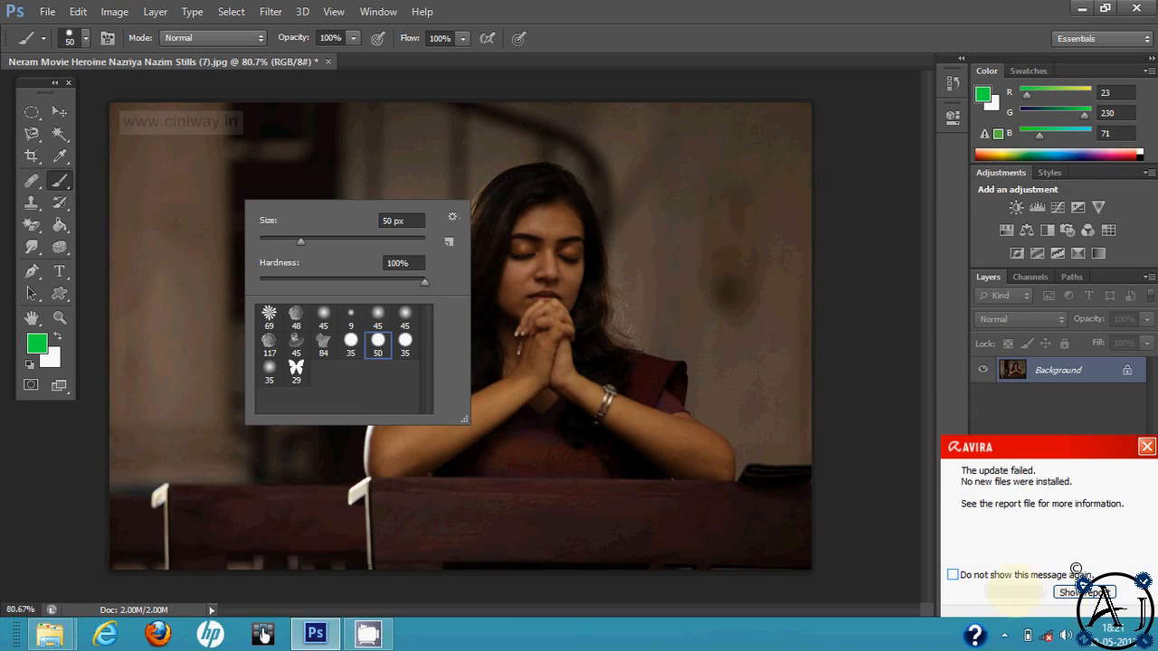
{"action": "left_click", "coordinate": [1016, 593]}
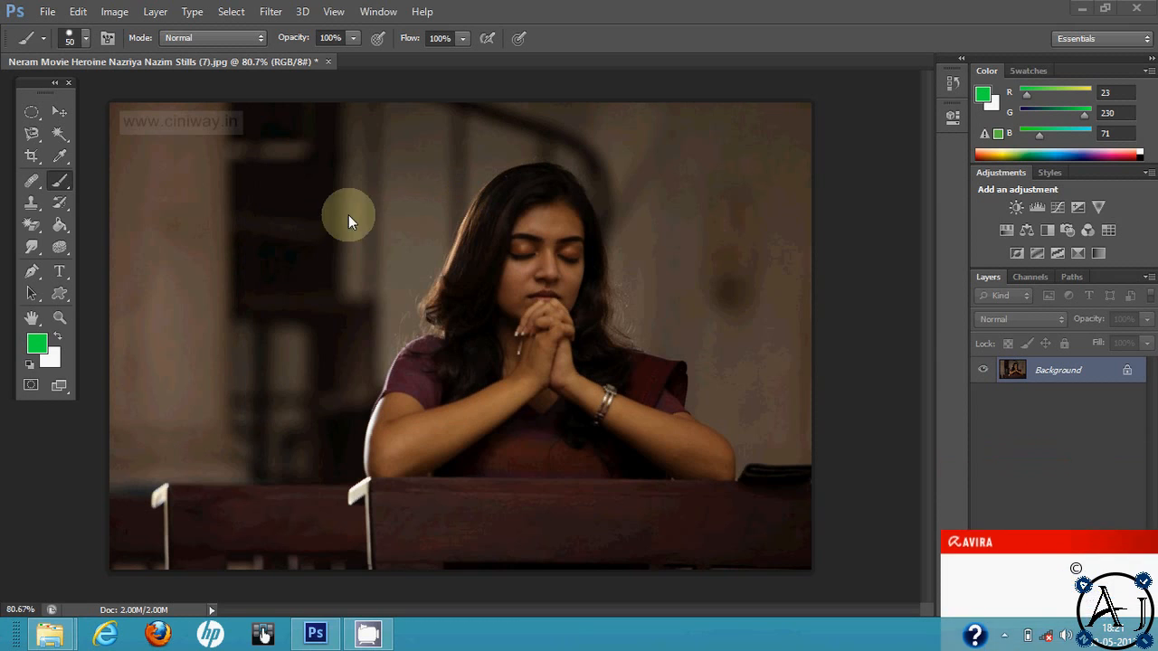
Replace the current brush presets with the Basic Brushes set.
{"action": "right_click", "coordinate": [226, 203]}
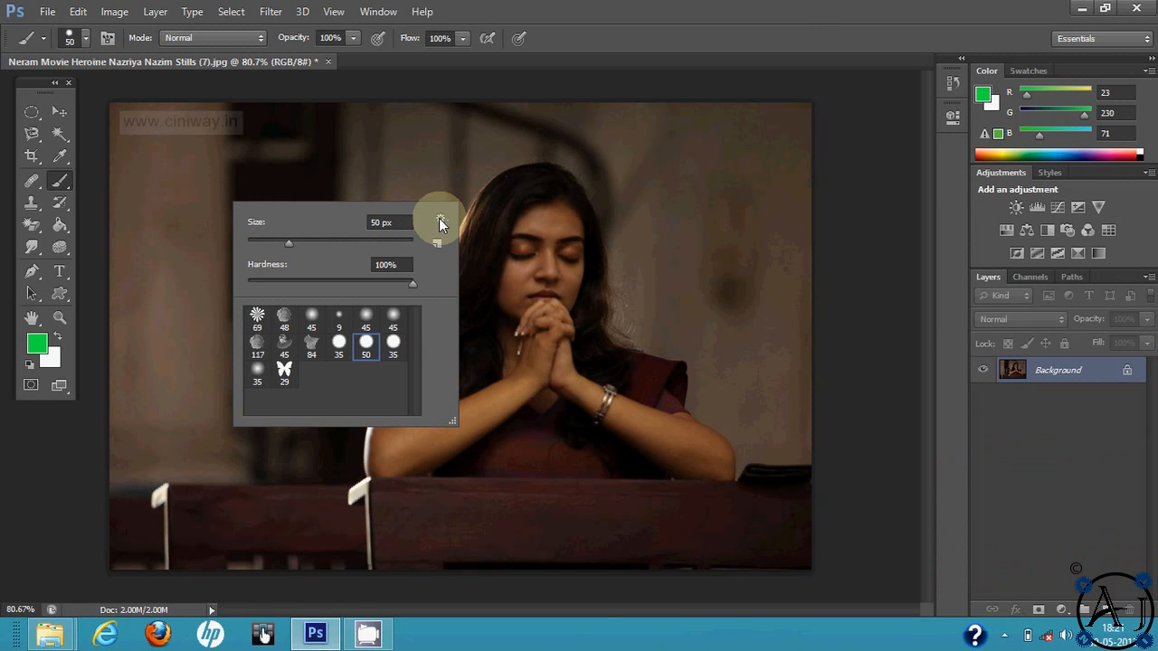
{"action": "left_click", "coordinate": [441, 223]}
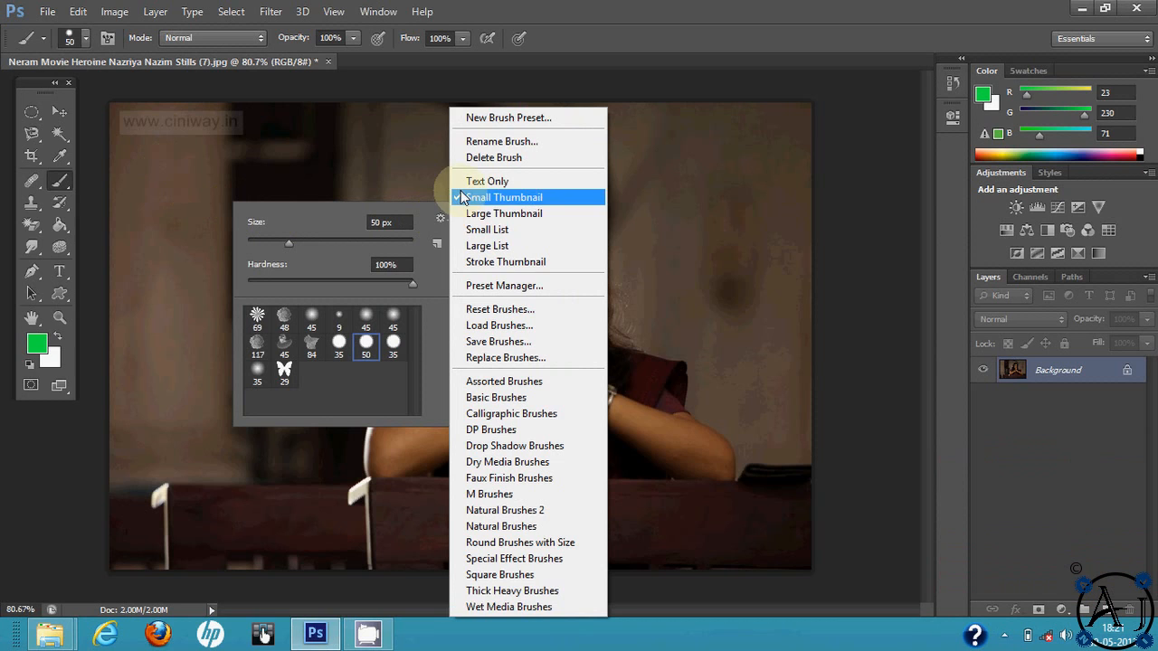
{"action": "left_click", "coordinate": [502, 398]}
{"action": "left_click", "coordinate": [553, 237]}
Try painting a thick green scribble on the wall with the 36 px hard round brush, then undo it.
{"action": "left_click", "coordinate": [365, 368]}
{"action": "mouse_move", "coordinate": [207, 217]}
{"action": "left_mouse_down"}
{"action": "mouse_move", "coordinate": [257, 234]}
{"action": "mouse_move", "coordinate": [177, 303]}
{"action": "left_mouse_up"}
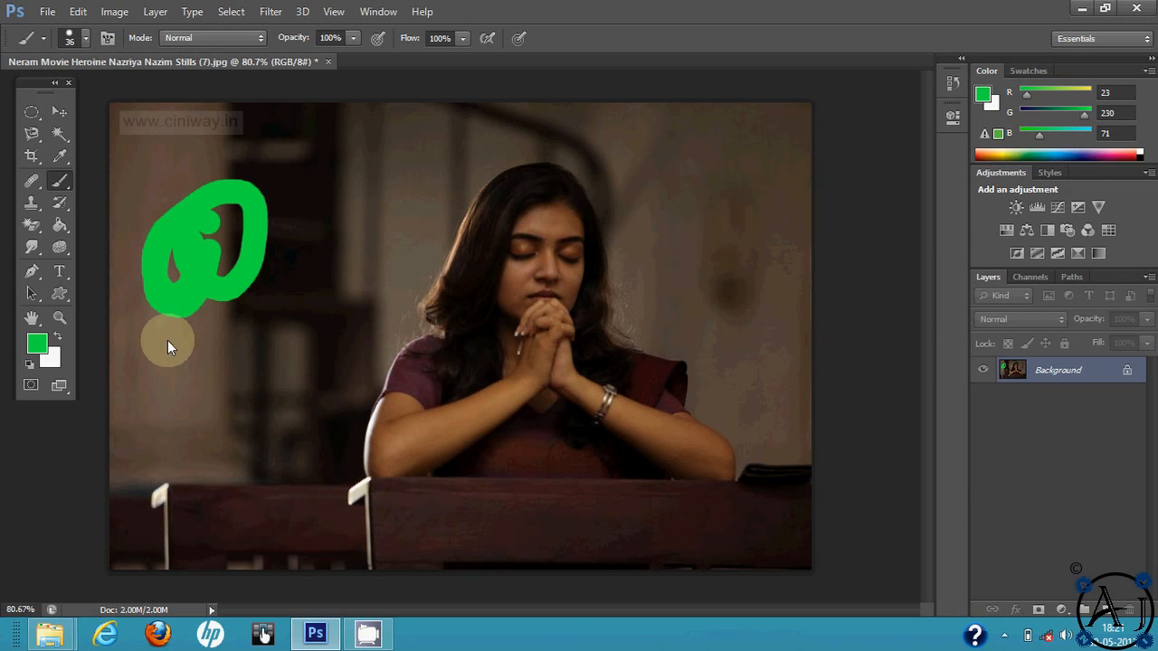
{"action": "key", "text": "ctrl+alt+z"}
{"action": "key", "text": "ctrl+alt+z"}
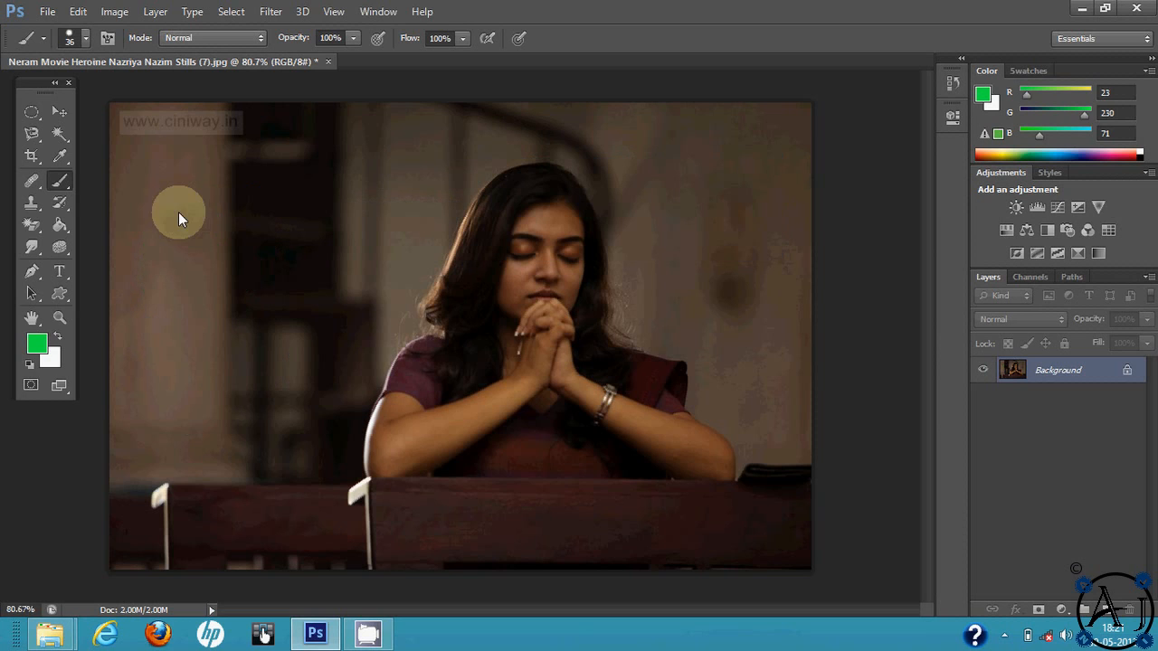
Replace the brush presets with Special Effect Brushes and scatter green stamps over the left background with the 45 px brush.
{"action": "right_click", "coordinate": [181, 212]}
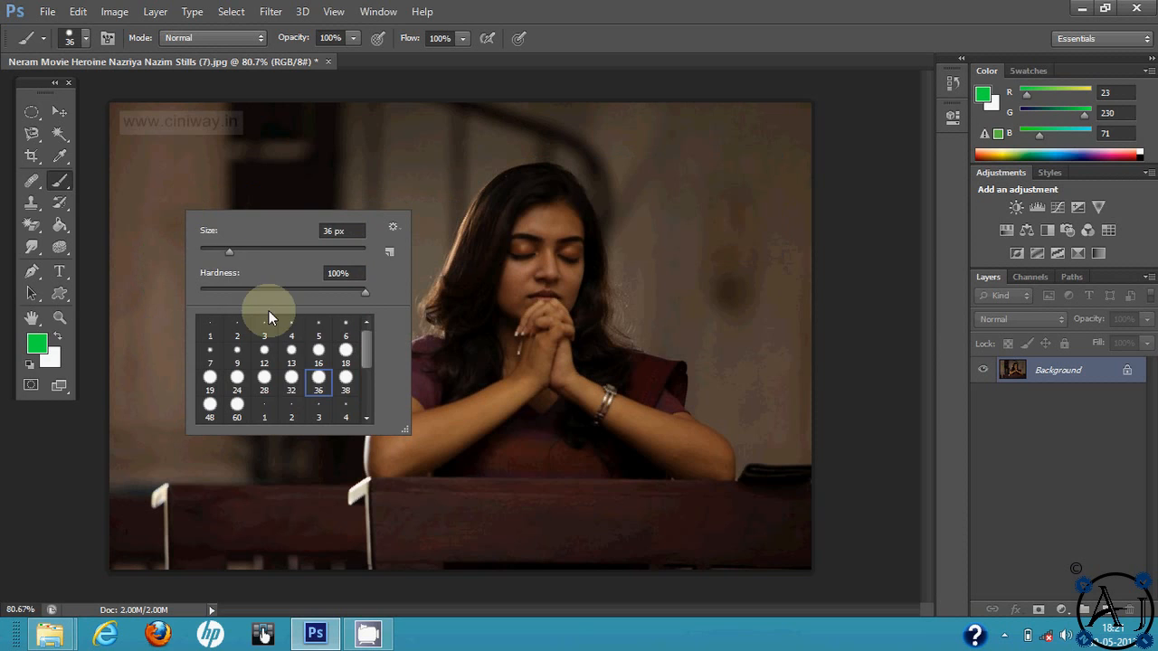
{"action": "left_click", "coordinate": [391, 226]}
{"action": "left_click", "coordinate": [457, 559]}
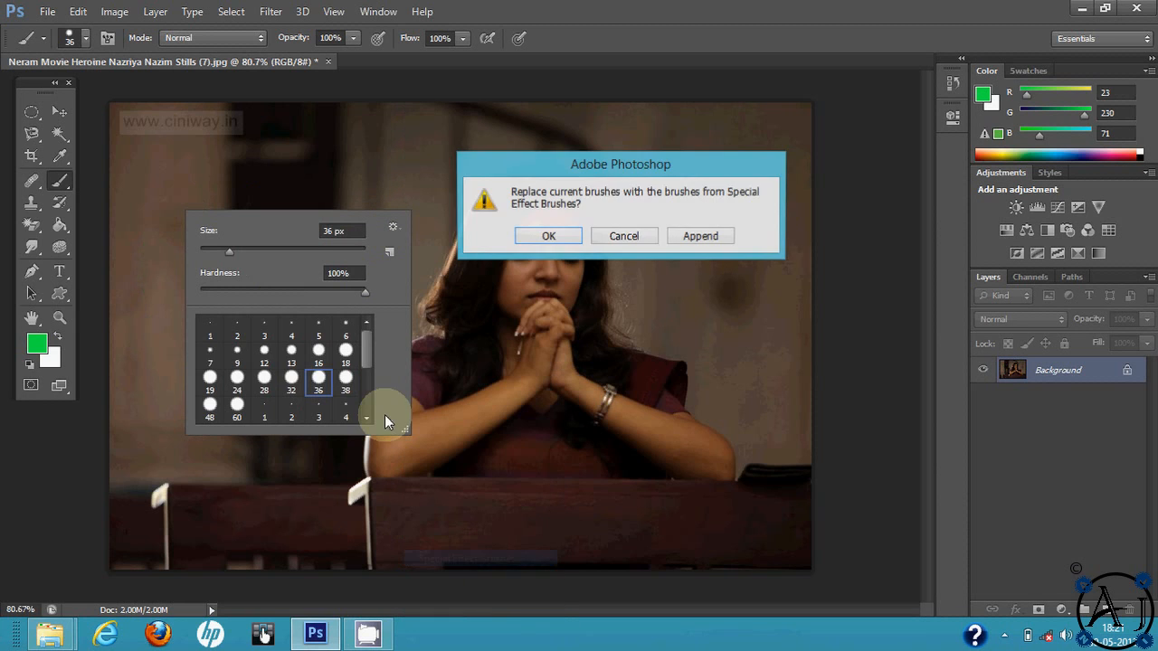
{"action": "left_click", "coordinate": [540, 237]}
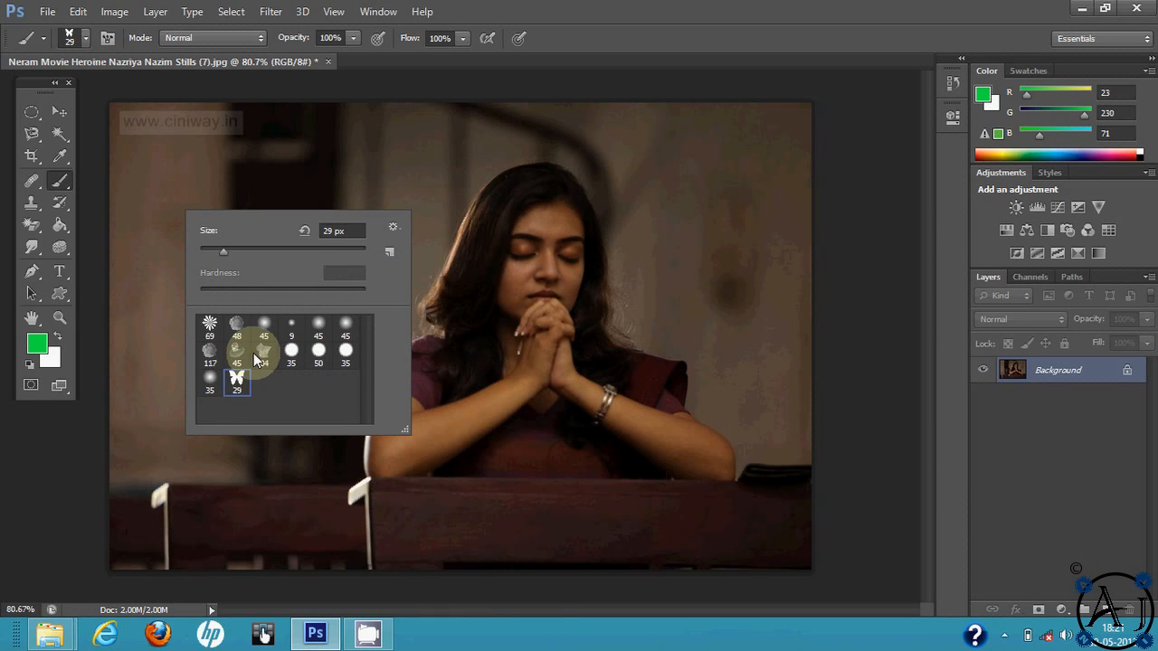
{"action": "double_click", "coordinate": [236, 353]}
{"action": "left_click_drag", "start_coordinate": [233, 342], "coordinate": [186, 260]}
Set the foreground colour to #ad9c11 and scatter stamps in it between the green ones and the woman's head.
{"action": "left_click", "coordinate": [36, 343]}
{"action": "left_click", "coordinate": [722, 225]}
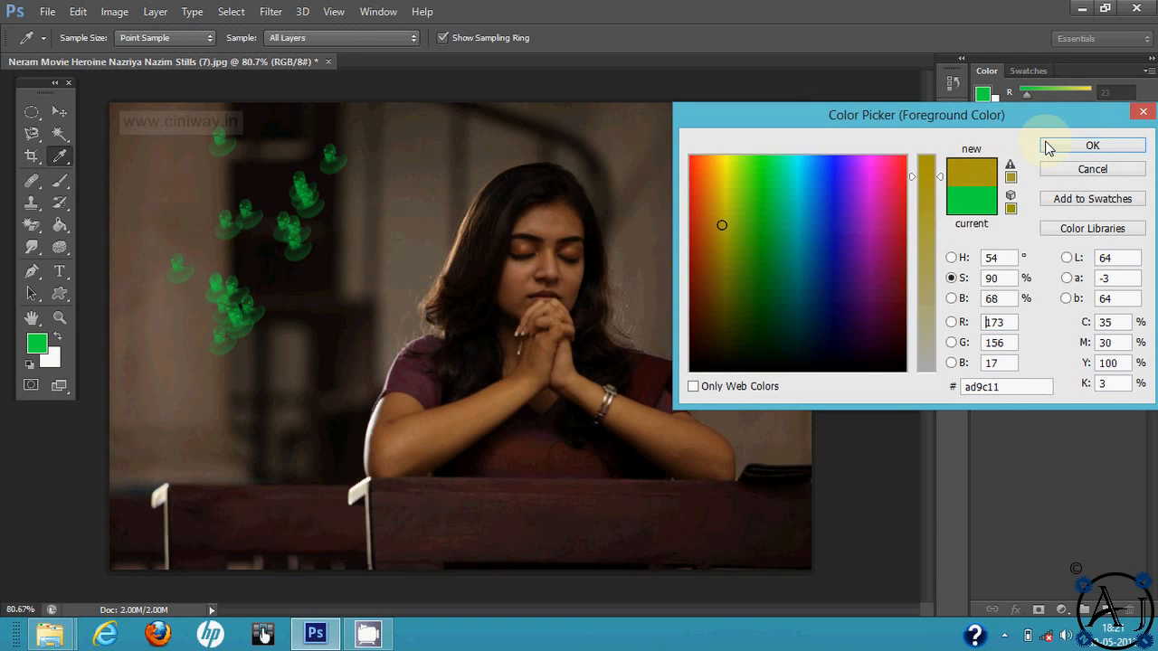
{"action": "left_click", "coordinate": [1050, 146]}
{"action": "mouse_move", "coordinate": [370, 318]}
{"action": "left_mouse_down"}
{"action": "mouse_move", "coordinate": [370, 248]}
{"action": "mouse_move", "coordinate": [328, 271]}
{"action": "left_mouse_up"}
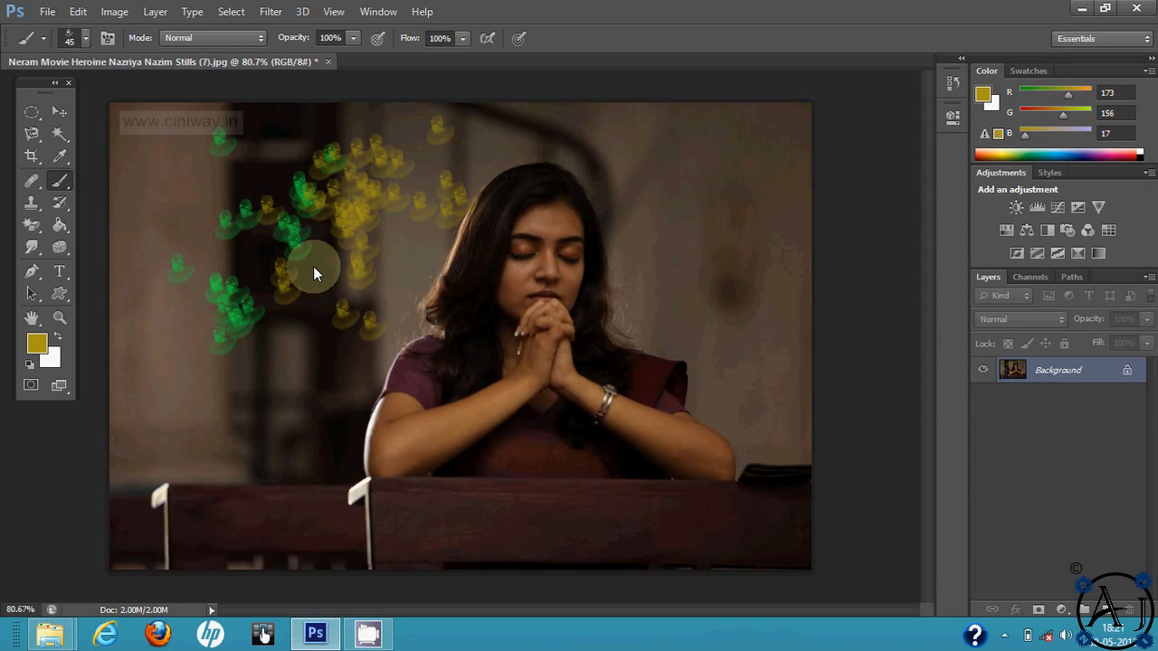
Undo all the green and yellow brush stamps on the photo.
{"action": "key", "text": "ctrl+alt+z"}
{"action": "key", "text": "ctrl+alt+z"}
{"action": "key", "text": "ctrl+alt+z"}
{"action": "key", "text": "ctrl+alt+z"}
{"action": "key", "text": "ctrl+alt+z"}
{"action": "key", "text": "ctrl+alt+z"}
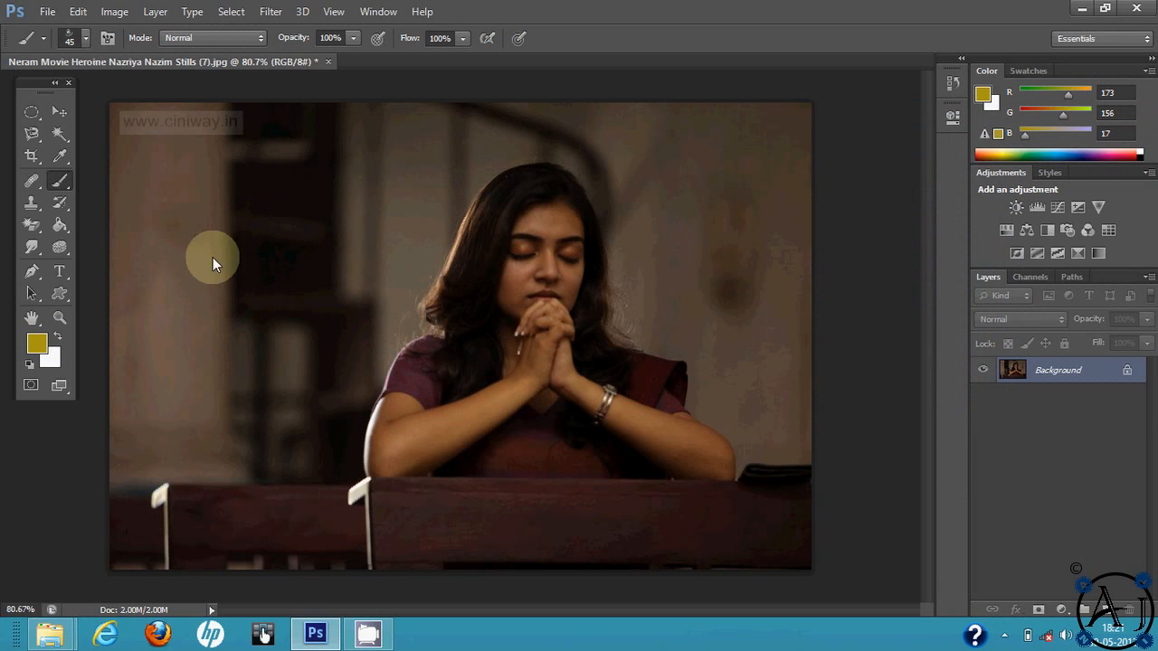
{"action": "left_click", "coordinate": [59, 203]}
{"action": "left_click", "coordinate": [31, 203]}
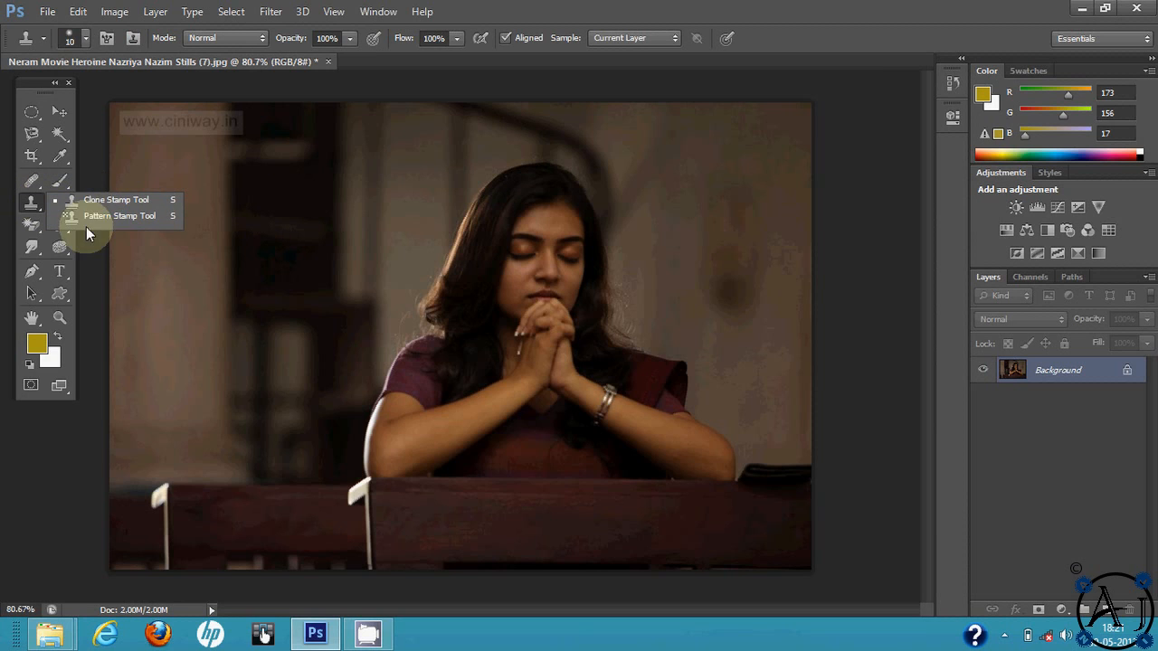
Try erasing a patch of the upper-left background with the 13 px Eraser tool, then undo the strokes.
{"action": "left_click", "coordinate": [31, 226]}
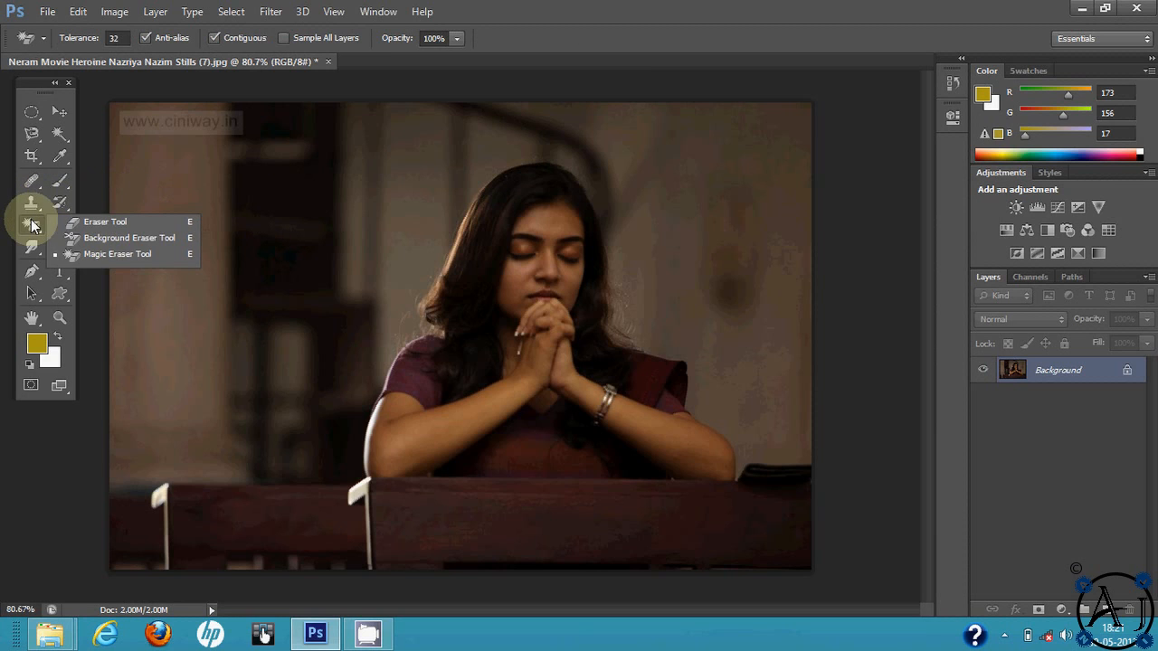
{"action": "left_click", "coordinate": [105, 222]}
{"action": "left_click_drag", "start_coordinate": [222, 191], "coordinate": [192, 264]}
{"action": "mouse_move", "coordinate": [248, 237]}
{"action": "left_mouse_down"}
{"action": "mouse_move", "coordinate": [219, 215]}
{"action": "mouse_move", "coordinate": [254, 195]}
{"action": "mouse_move", "coordinate": [209, 218]}
{"action": "left_mouse_up"}
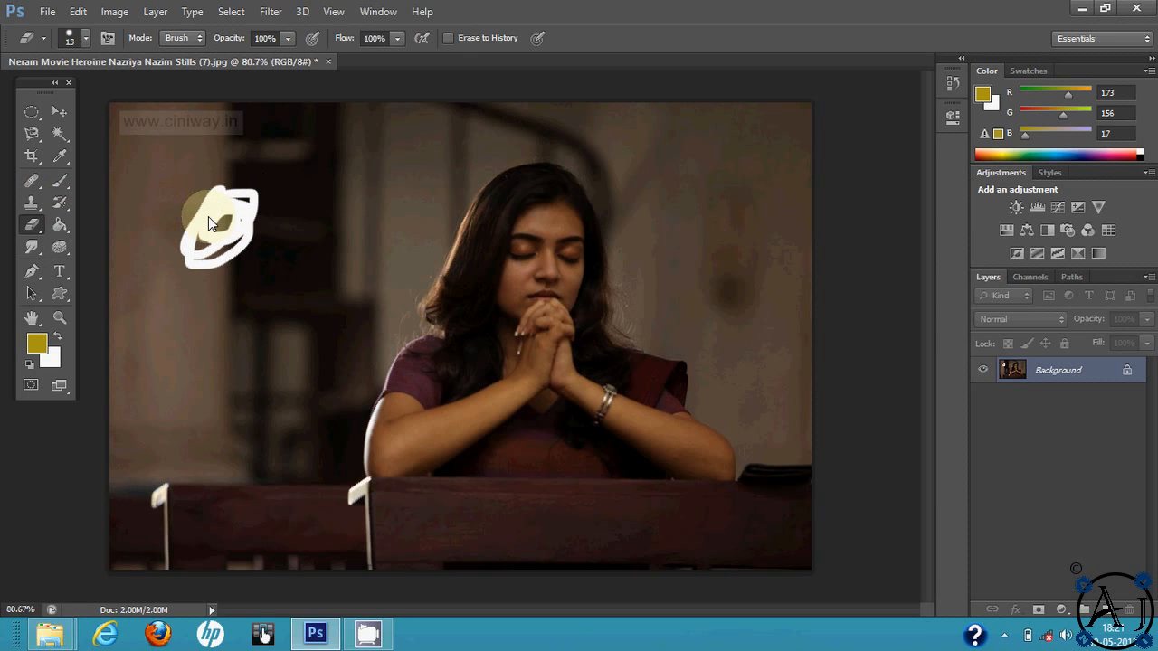
{"action": "key", "text": "ctrl+alt+z"}
{"action": "key", "text": "ctrl+alt+z"}
{"action": "key", "text": "ctrl+alt+z"}
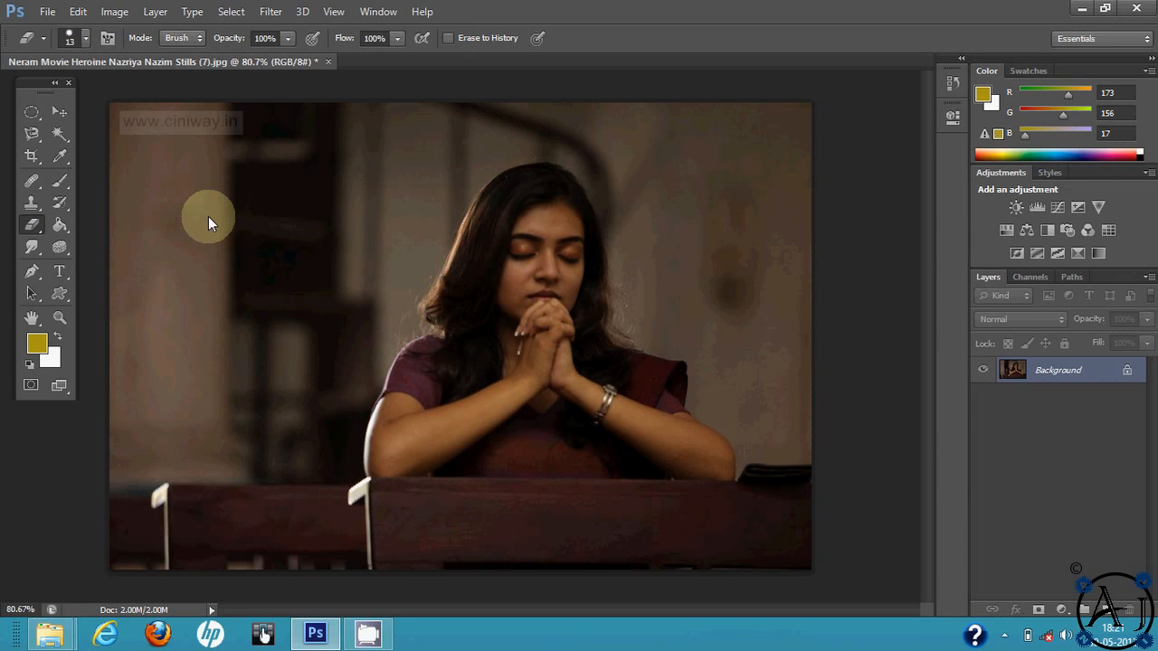
Draw a white-to-pink diamond gradient diagonally from upper left to lower right on a new layer, with the Background layer hidden.
{"action": "left_click", "coordinate": [63, 224]}
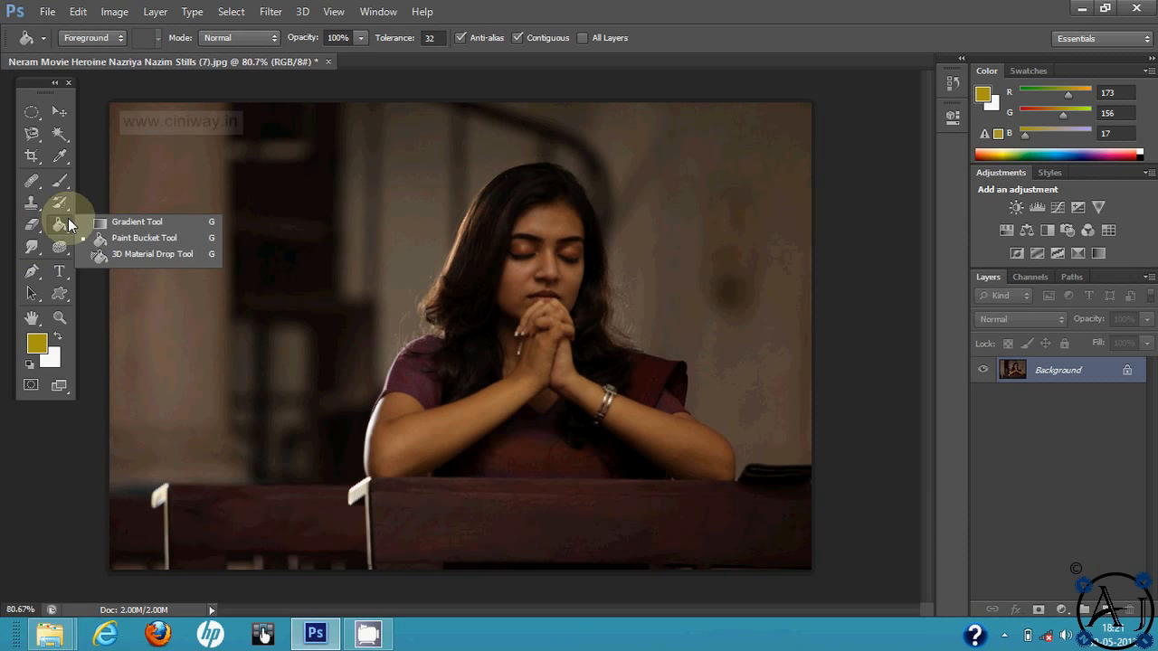
{"action": "left_click", "coordinate": [119, 224]}
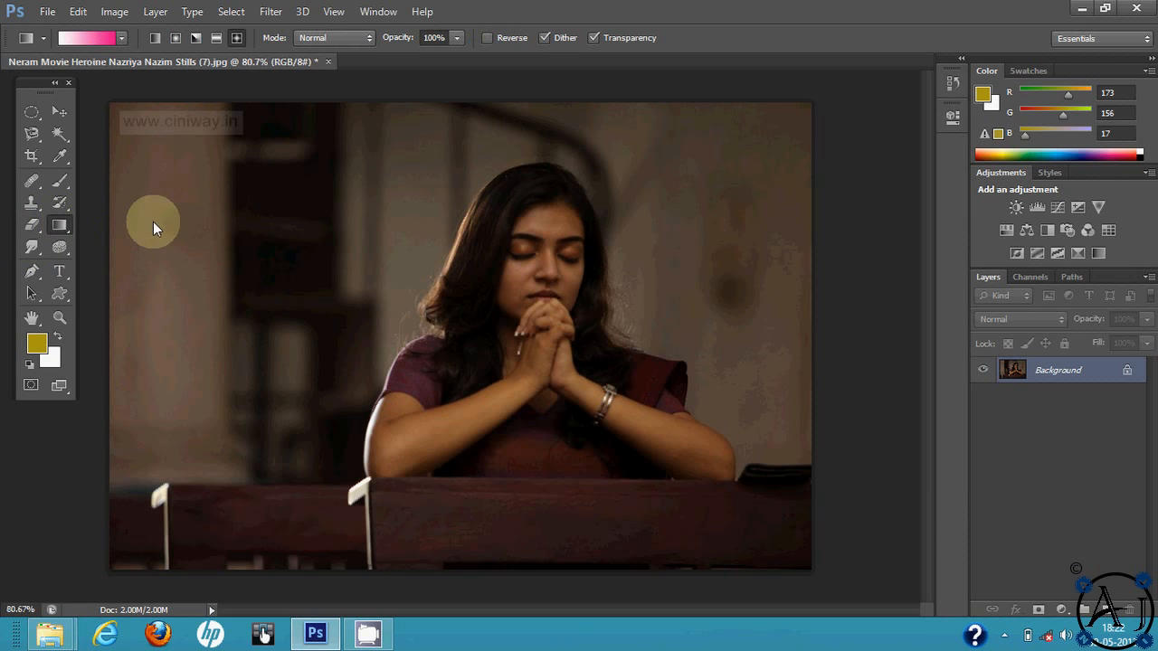
{"action": "left_click", "coordinate": [1107, 610]}
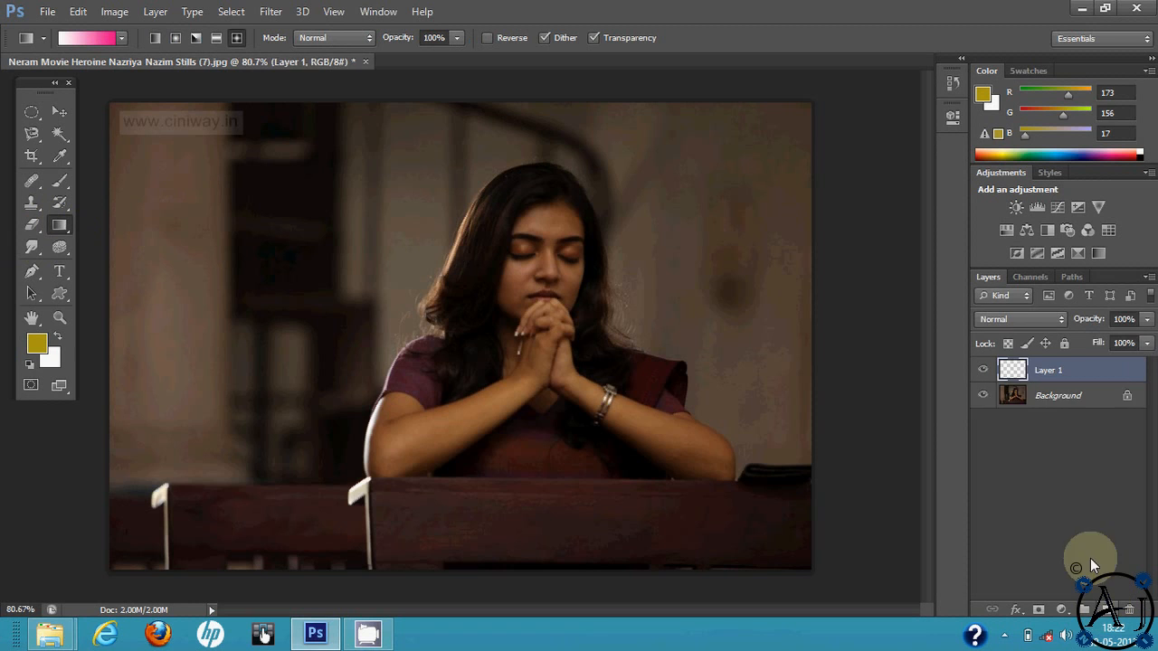
{"action": "left_click", "coordinate": [983, 396]}
{"action": "left_click_drag", "start_coordinate": [189, 186], "coordinate": [706, 470]}
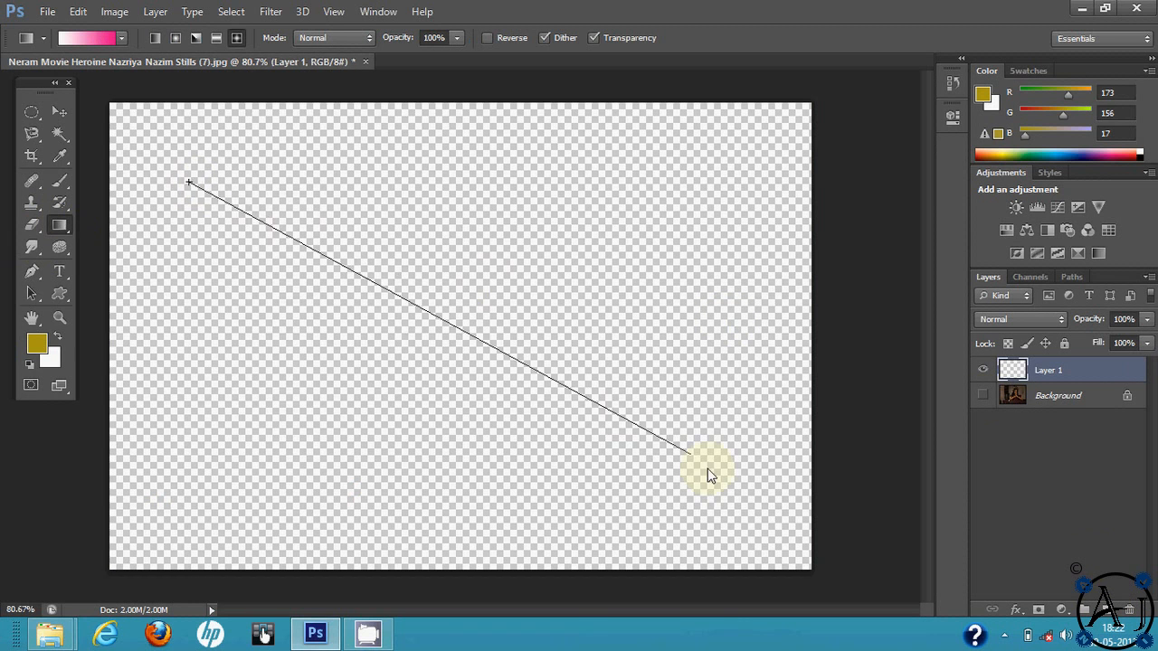
Fill Layer 1 in turn with linear, radial and diamond gradients in white to magenta to compare the styles.
{"action": "left_click", "coordinate": [155, 37]}
{"action": "left_click_drag", "start_coordinate": [187, 188], "coordinate": [456, 365]}
{"action": "left_click", "coordinate": [176, 37]}
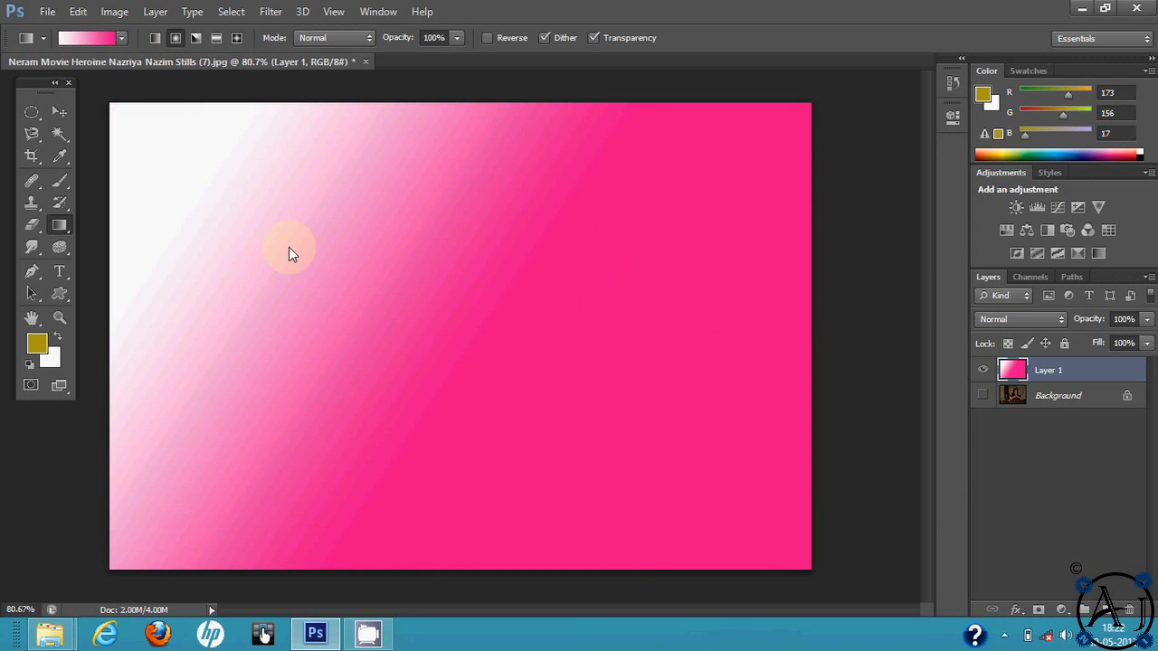
{"action": "left_click_drag", "start_coordinate": [289, 247], "coordinate": [484, 342]}
{"action": "left_click", "coordinate": [216, 37]}
{"action": "left_click_drag", "start_coordinate": [266, 317], "coordinate": [557, 338]}
{"action": "left_click_drag", "start_coordinate": [352, 268], "coordinate": [864, 445]}
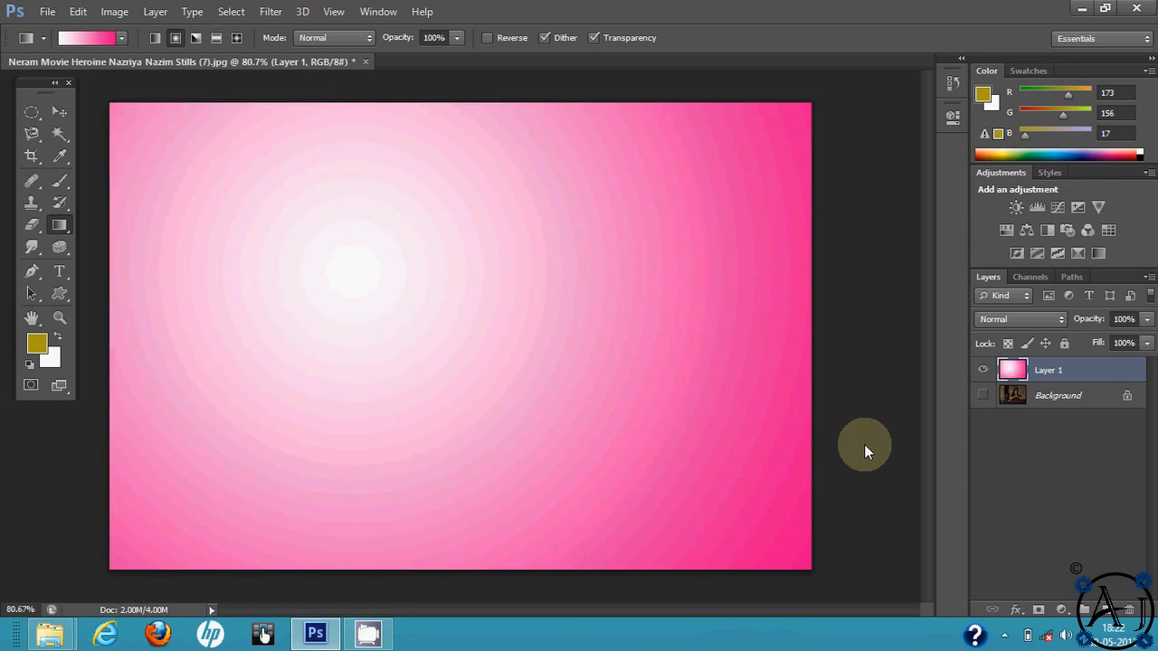
{"action": "left_click", "coordinate": [236, 37]}
{"action": "left_click_drag", "start_coordinate": [404, 309], "coordinate": [738, 323]}
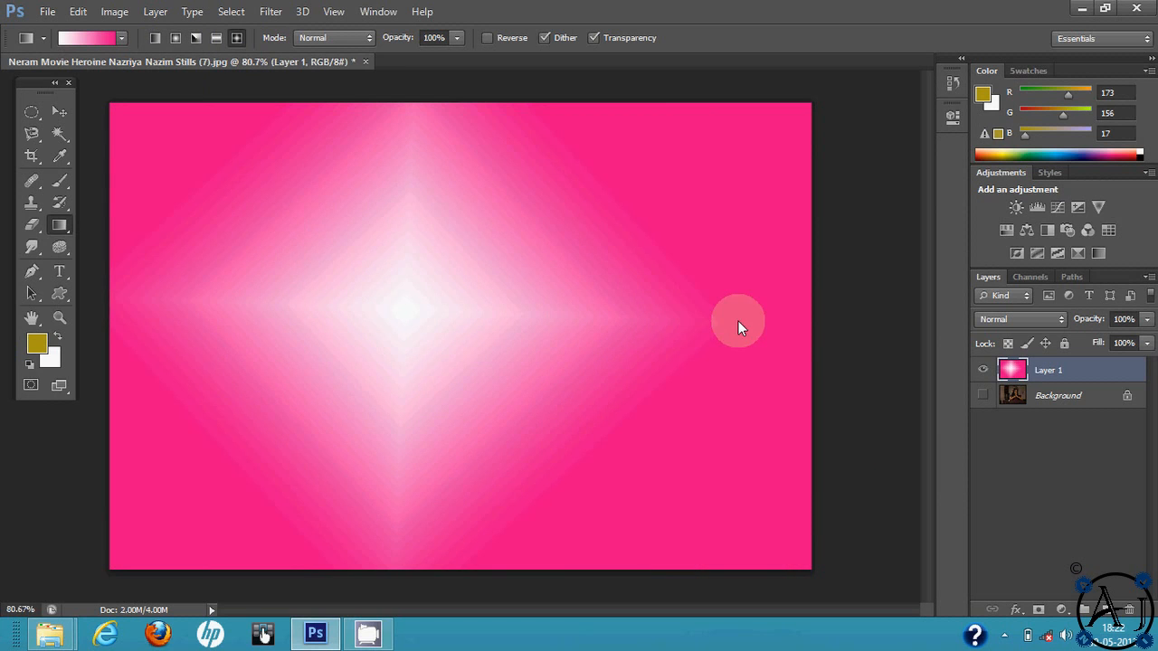
Preview Light Brown among the gradient presets, replace the set with Photographic Toning, preview Sepia Midtones and leave the editor without applying.
{"action": "left_click", "coordinate": [103, 41]}
{"action": "left_click", "coordinate": [452, 156]}
{"action": "left_click", "coordinate": [426, 129]}
{"action": "left_click", "coordinate": [452, 129]}
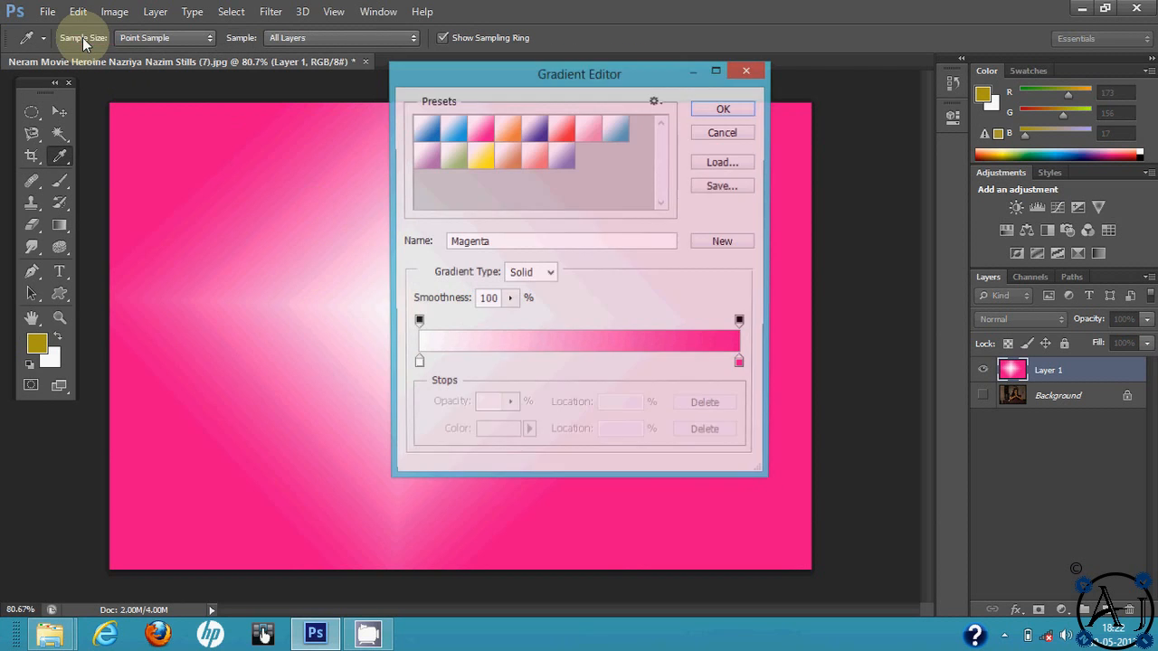
{"action": "left_click", "coordinate": [495, 149]}
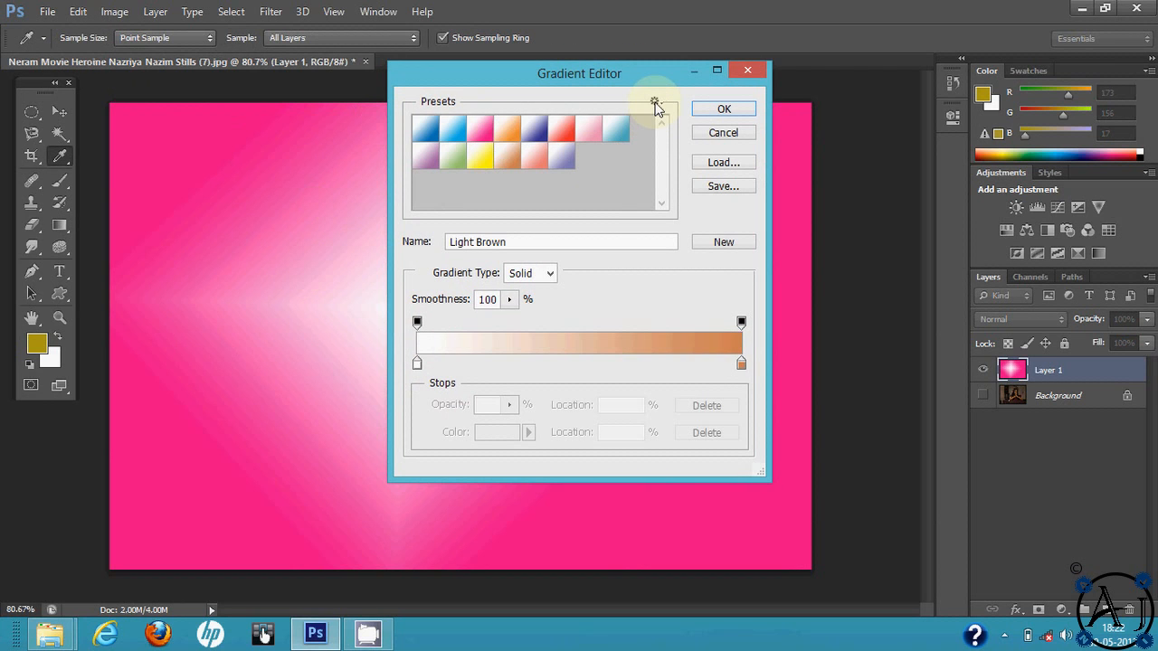
{"action": "left_click", "coordinate": [655, 103]}
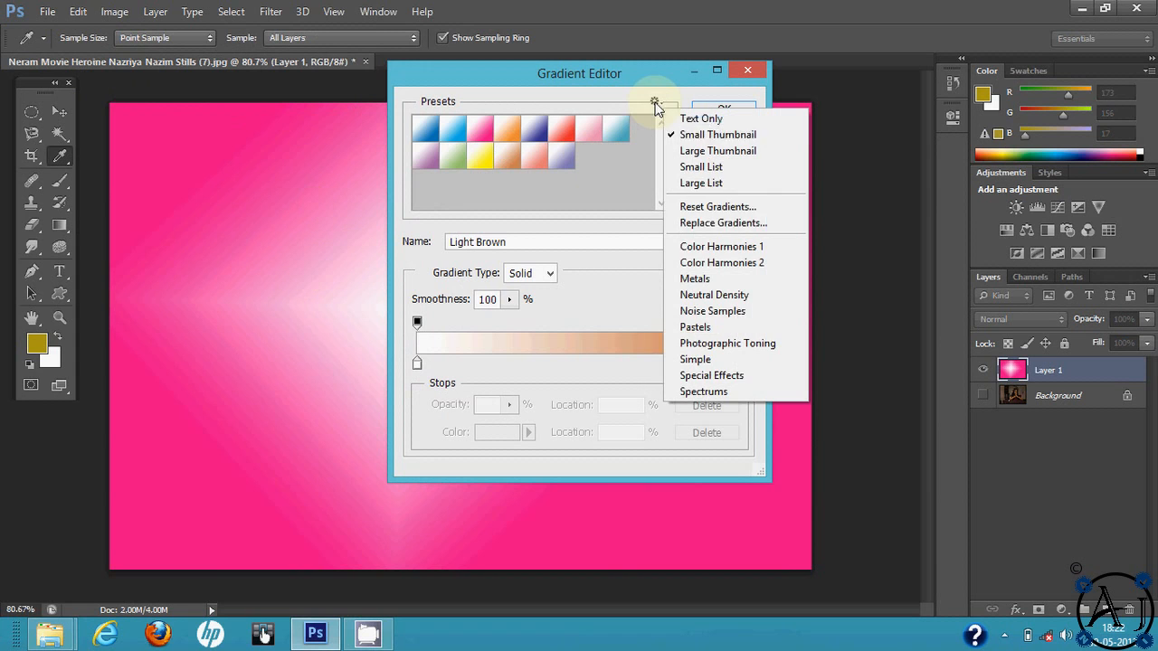
{"action": "left_click", "coordinate": [695, 345]}
{"action": "left_click", "coordinate": [540, 237]}
{"action": "left_click", "coordinate": [477, 145]}
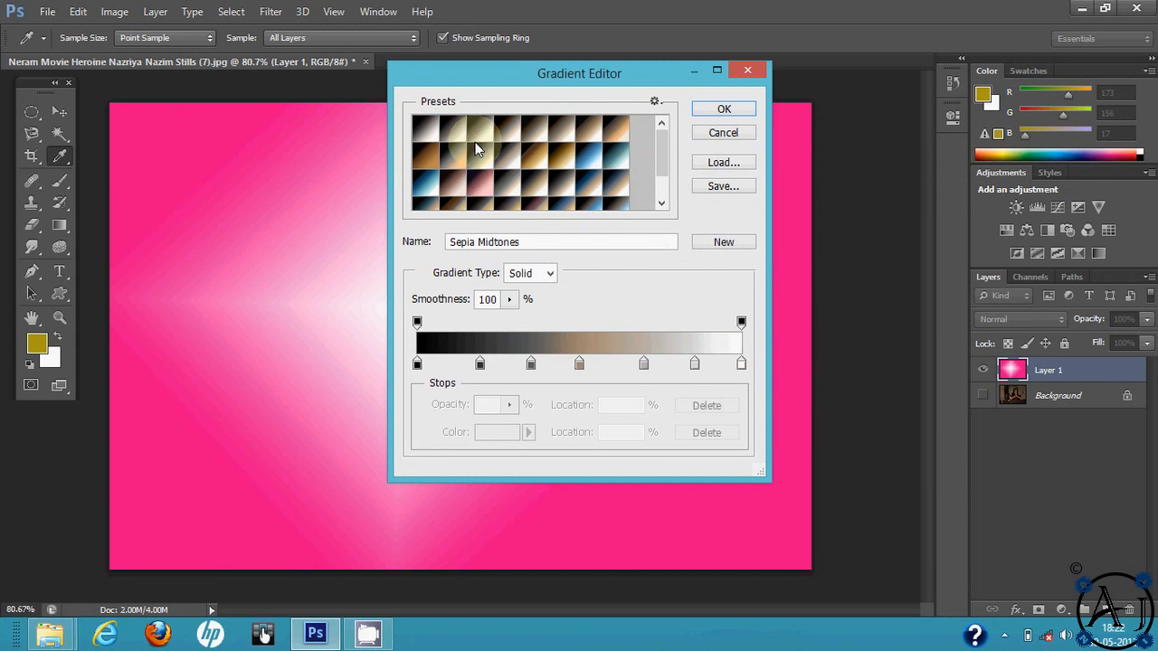
{"action": "left_click", "coordinate": [599, 159]}
{"action": "left_click", "coordinate": [724, 133]}
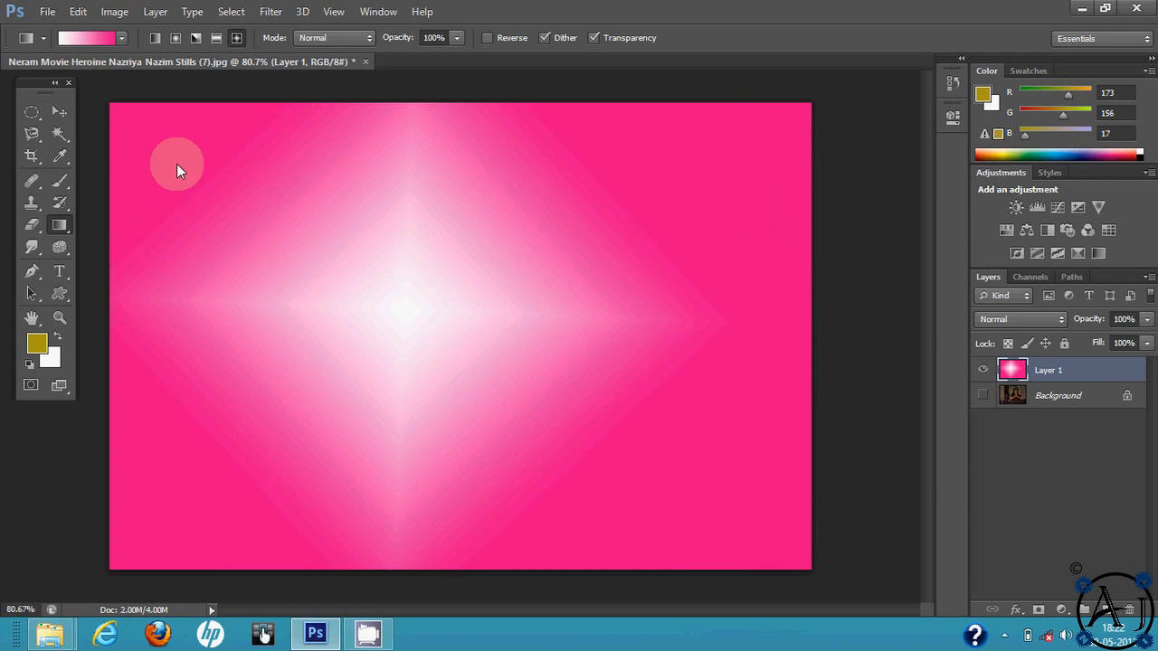
Draw a diamond gradient from the upper left of the canvas toward its centre and replace the gradient presets with the Simple set.
{"action": "left_click_drag", "start_coordinate": [177, 166], "coordinate": [486, 318]}
{"action": "right_click", "coordinate": [437, 276]}
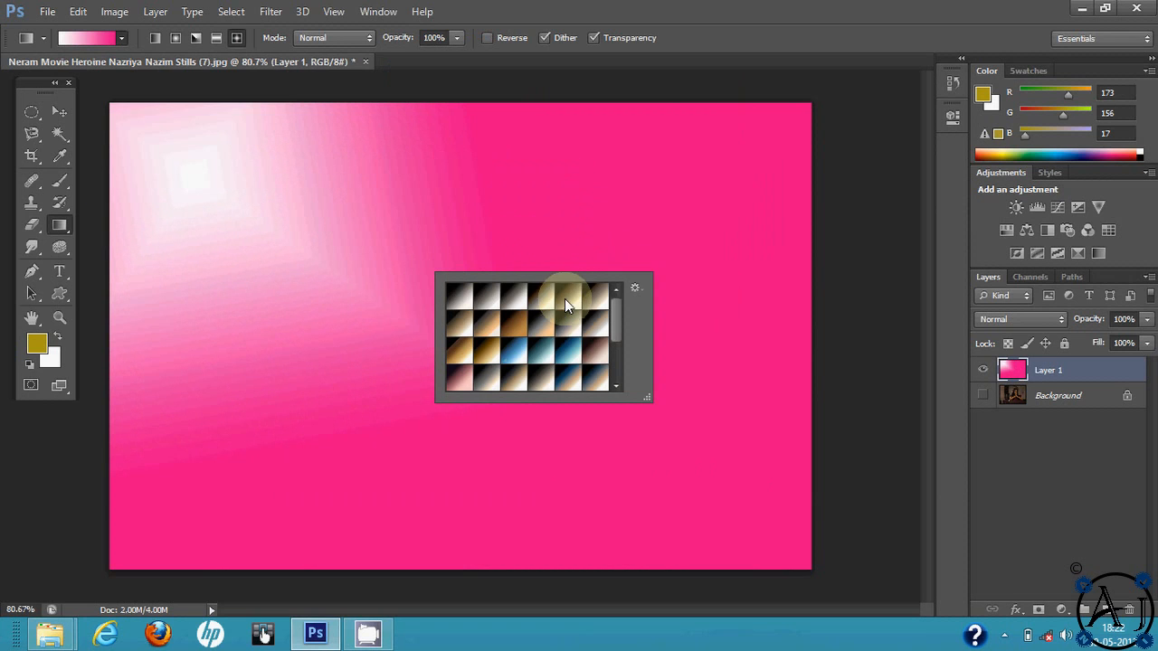
{"action": "left_click", "coordinate": [639, 289]}
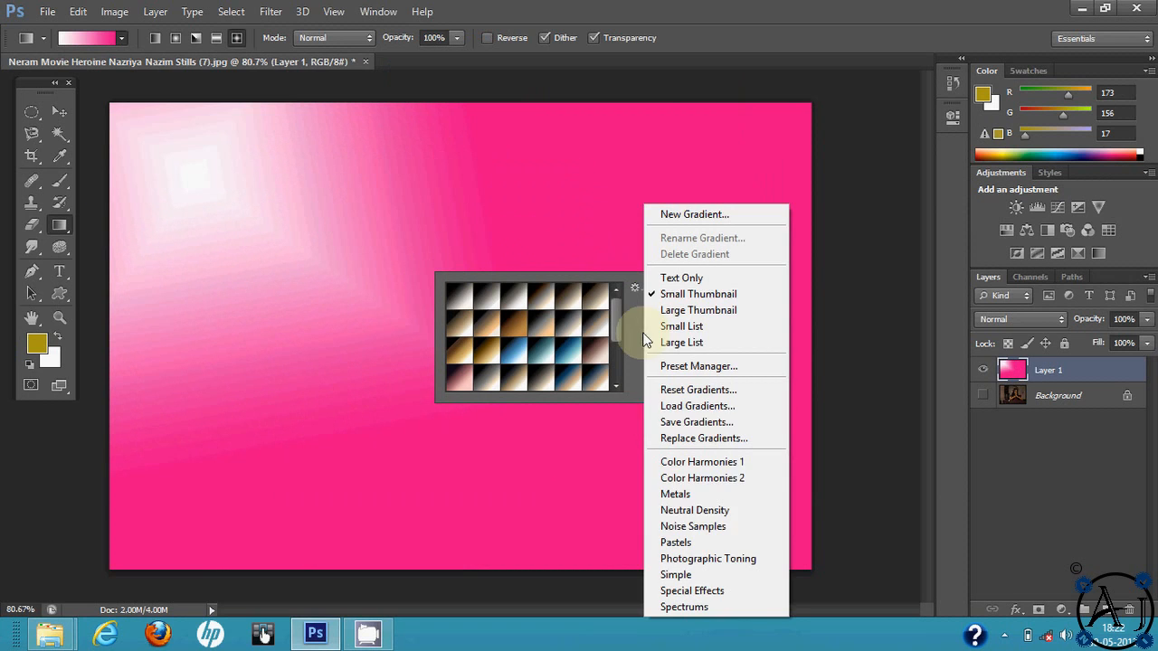
{"action": "left_click", "coordinate": [674, 574]}
{"action": "left_click", "coordinate": [551, 237]}
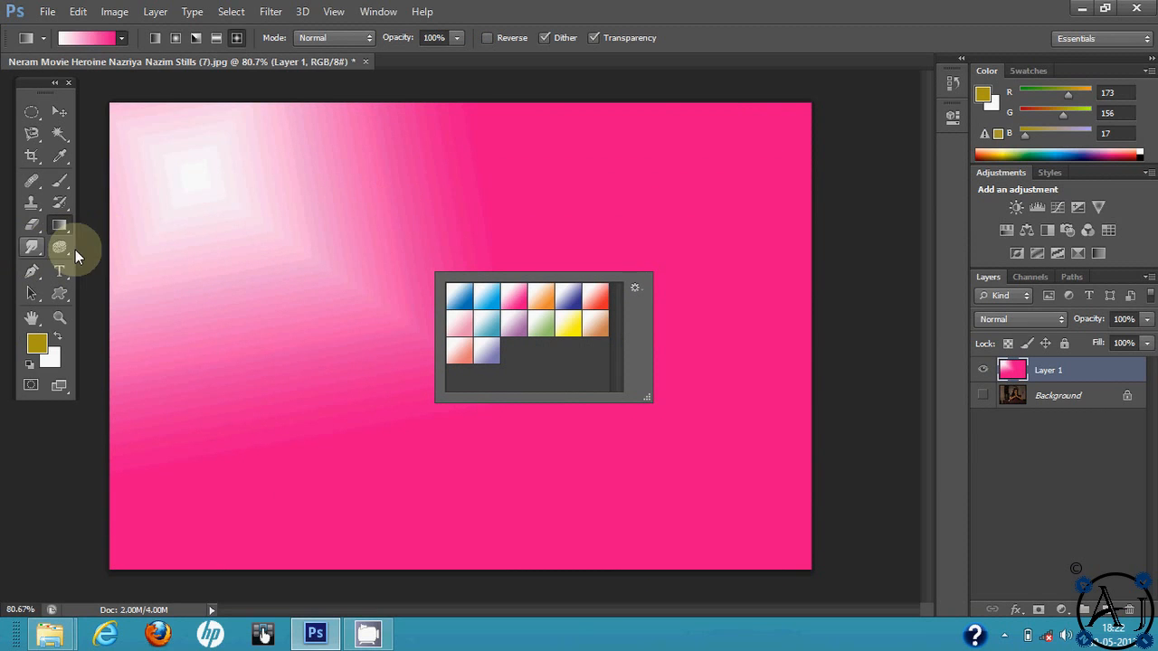
Delete the gradient layer, Layer 1, and show the Background photo again.
{"action": "left_click", "coordinate": [1055, 379]}
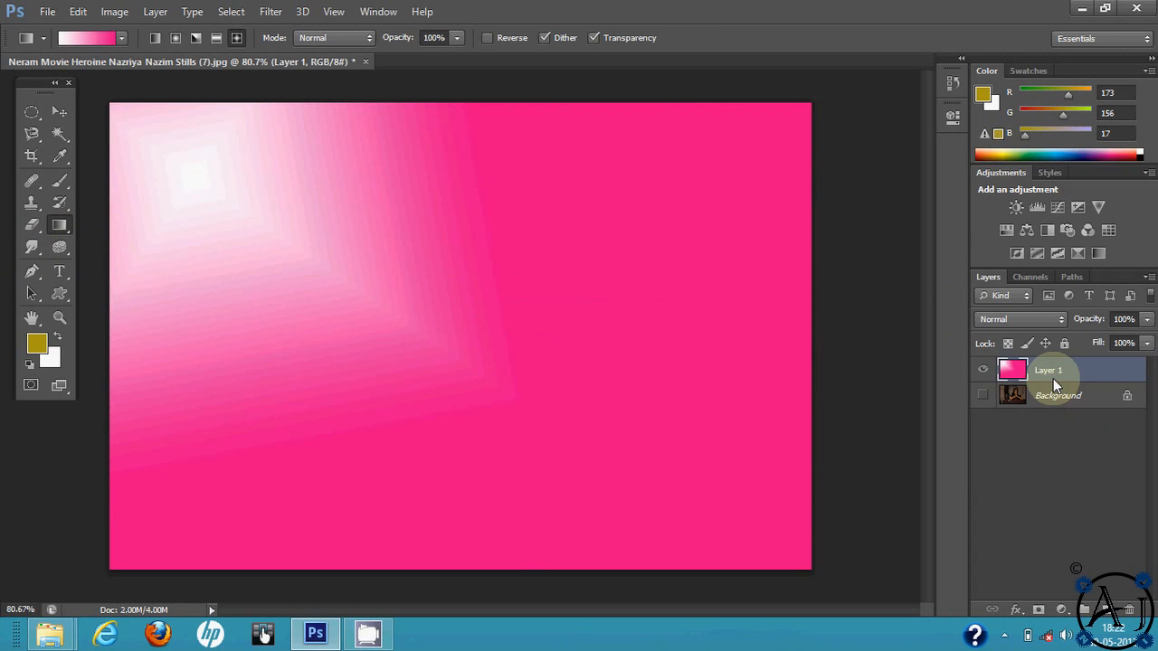
{"action": "key", "text": "Delete"}
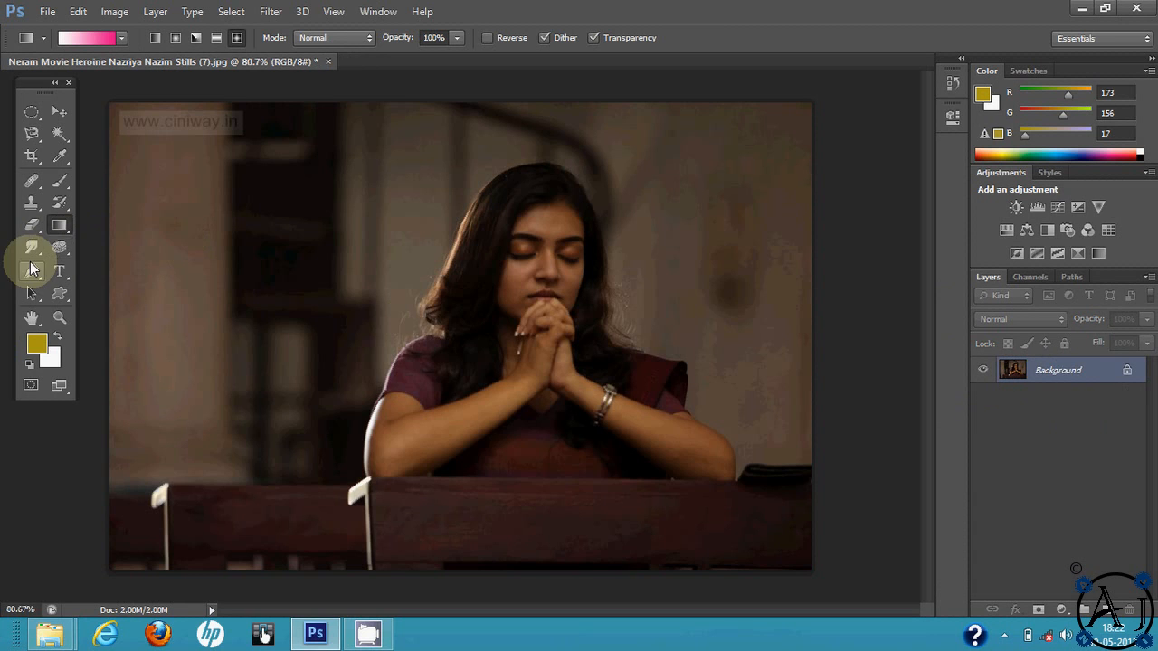
Select the Blur Tool and enlarge its brush to 80 px for the woman's face.
{"action": "left_click", "coordinate": [32, 246]}
{"action": "left_click", "coordinate": [94, 245]}
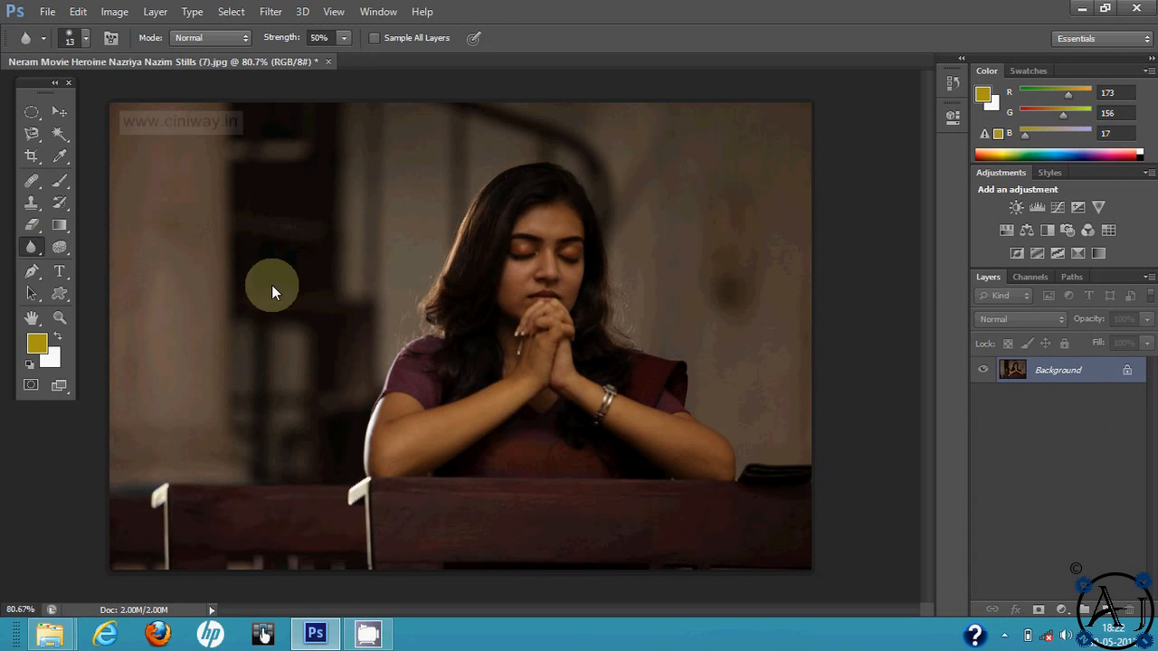
{"action": "scroll", "coordinate": [511, 277], "scroll_direction": "up", "scroll_amount": 10}
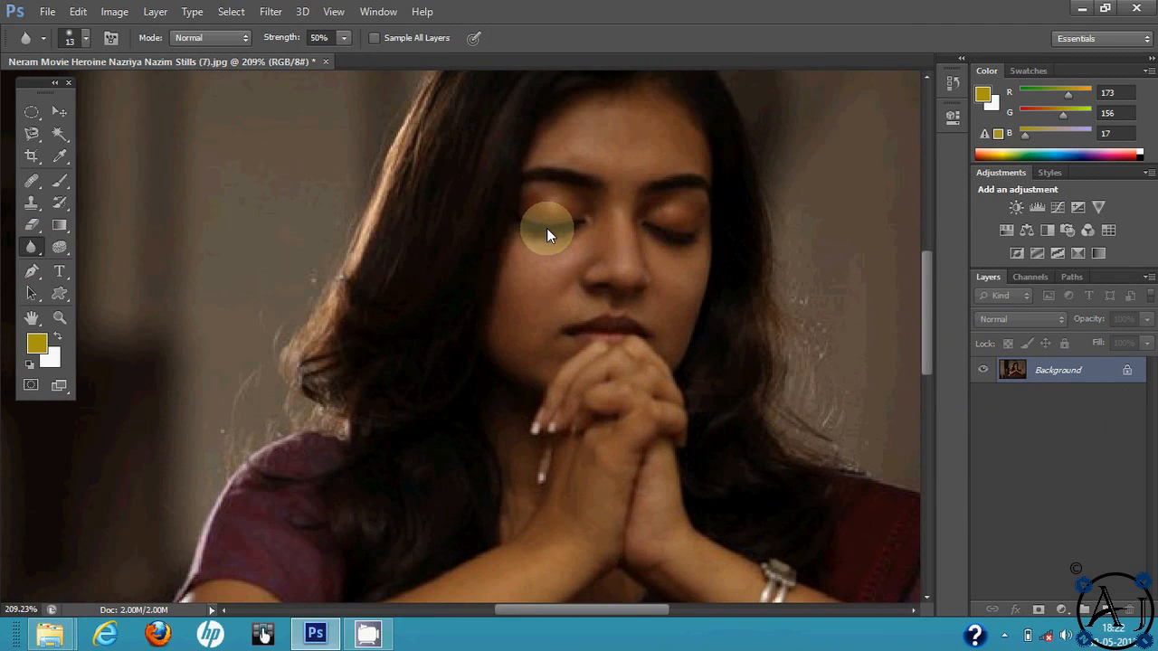
{"action": "key", "text": "bracketright"}
{"action": "key", "text": "bracketright"}
{"action": "key", "text": "bracketright"}
{"action": "key", "text": "bracketright"}
{"action": "key", "text": "bracketright"}
{"action": "key", "text": "bracketright"}
{"action": "key", "text": "bracketright"}
{"action": "key", "text": "bracketright"}
{"action": "key", "text": "bracketright"}
{"action": "key", "text": "bracketright"}
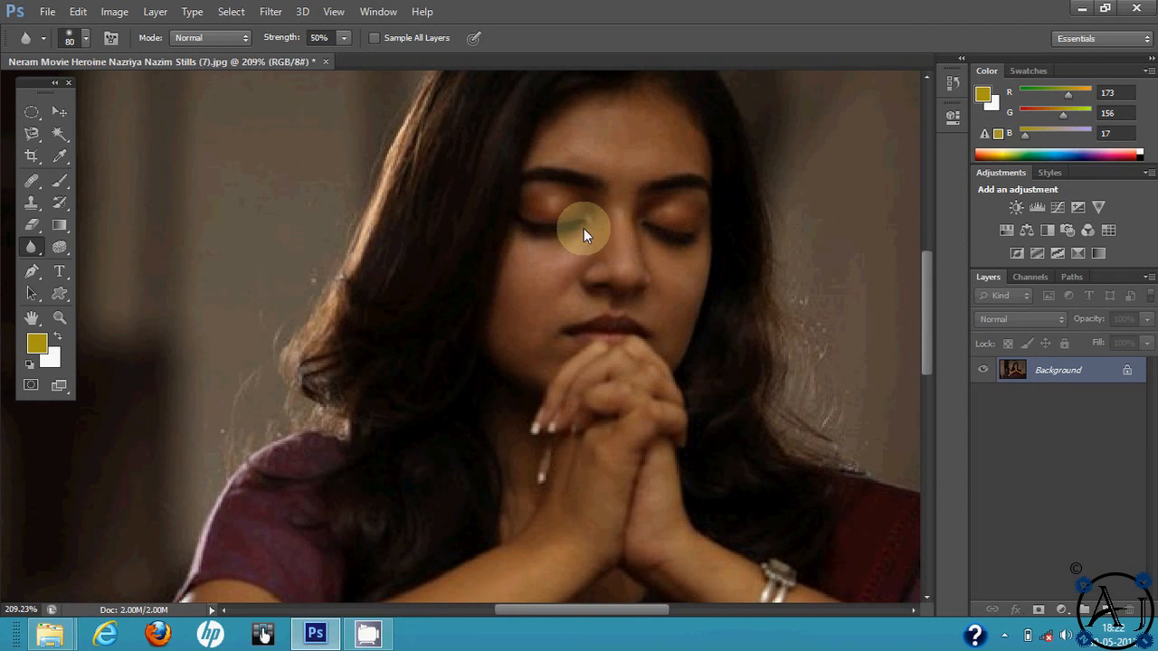
{"action": "scroll", "coordinate": [579, 237], "scroll_direction": "down", "scroll_amount": 10}
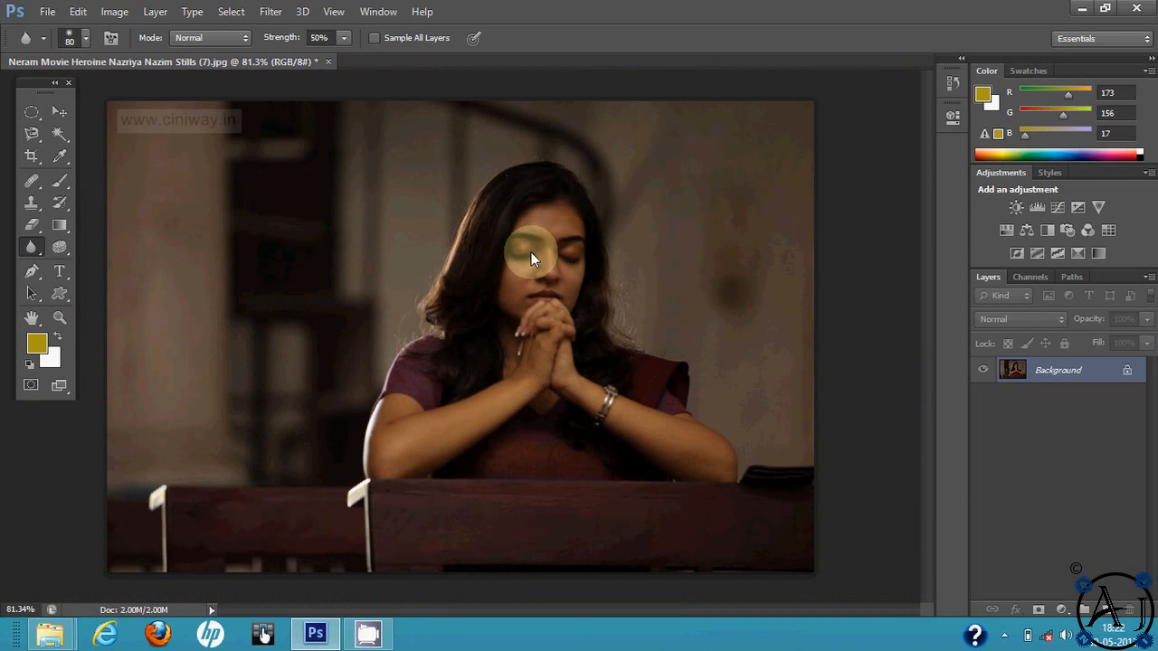
Switch to the Smudge Tool for working on the woman's portrait.
{"action": "left_click", "coordinate": [31, 246]}
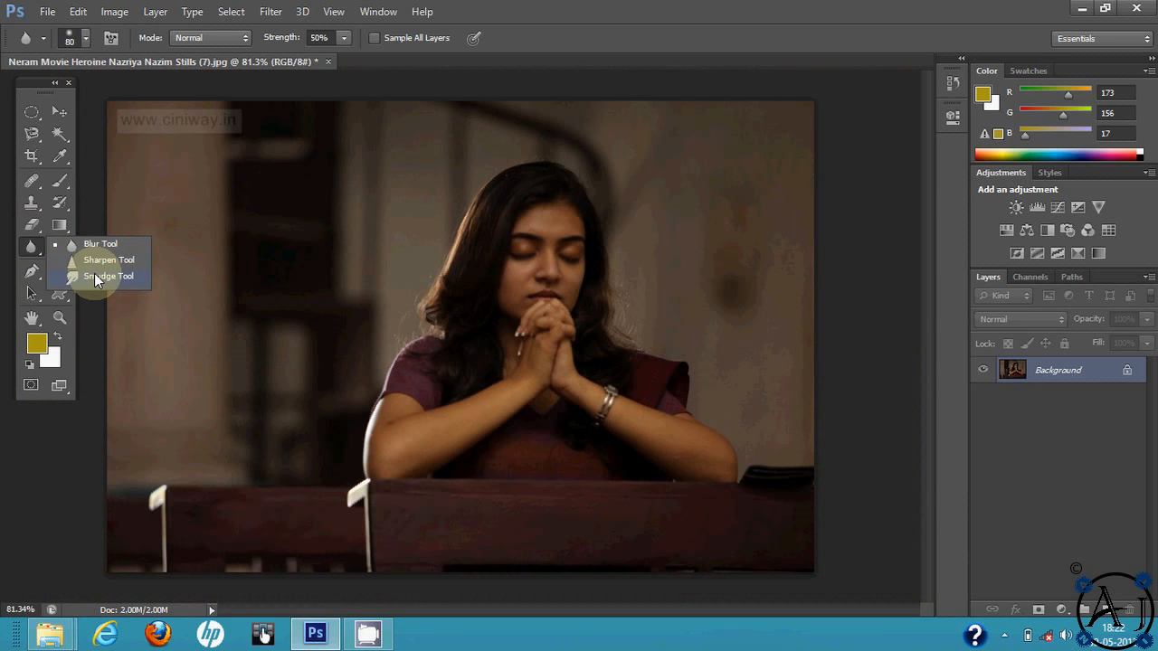
{"action": "left_click", "coordinate": [95, 276]}
{"action": "scroll", "coordinate": [543, 263], "scroll_direction": "up", "scroll_amount": 4}
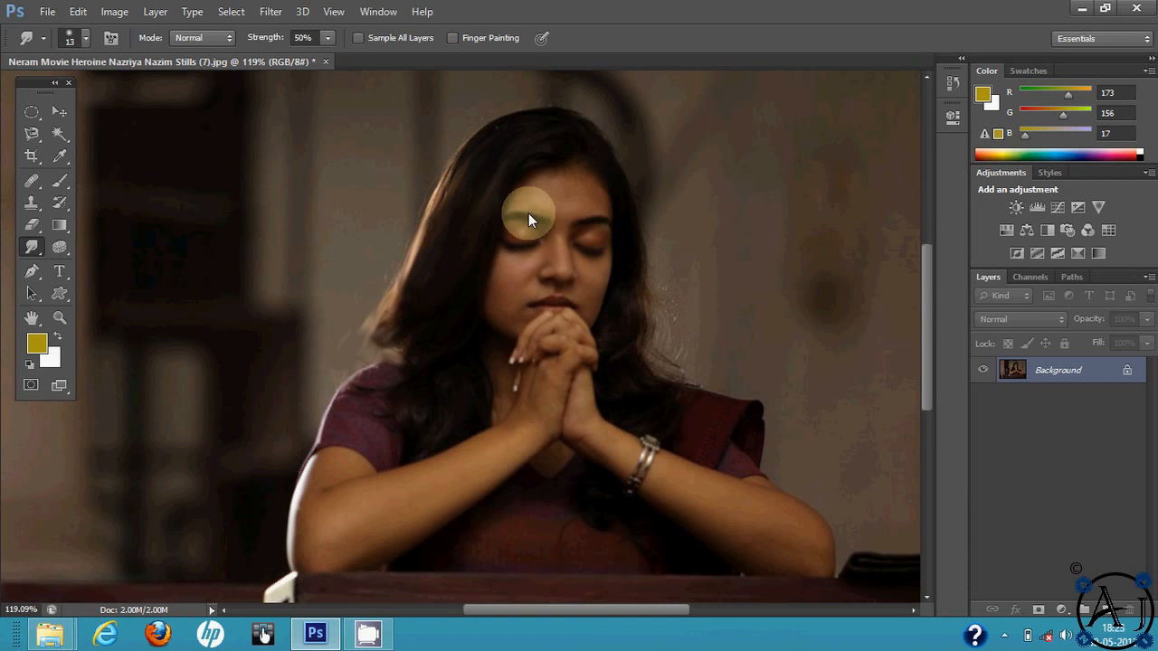
{"action": "scroll", "coordinate": [528, 213], "scroll_direction": "down", "scroll_amount": 3}
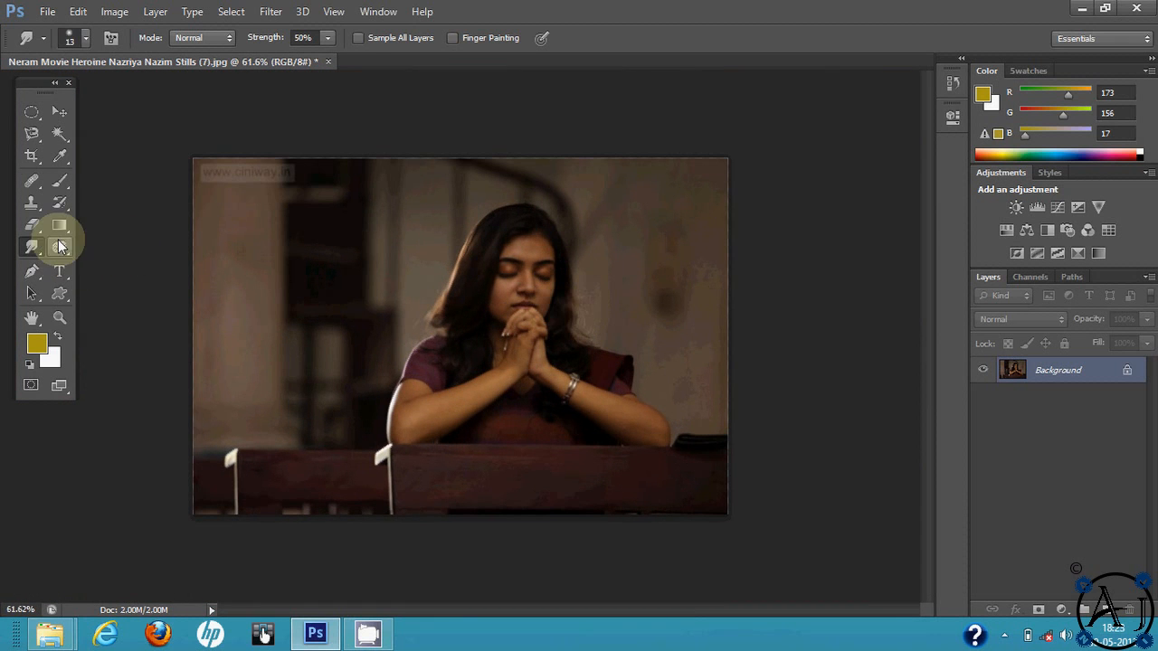
Lighten the woman's neck below her clasped hands with the Dodge Tool, using a 40 px brush on midtones.
{"action": "left_click", "coordinate": [58, 247]}
{"action": "left_click", "coordinate": [114, 245]}
{"action": "scroll", "coordinate": [449, 367], "scroll_direction": "up", "scroll_amount": 2}
{"action": "scroll", "coordinate": [449, 366], "scroll_direction": "up", "scroll_amount": 2}
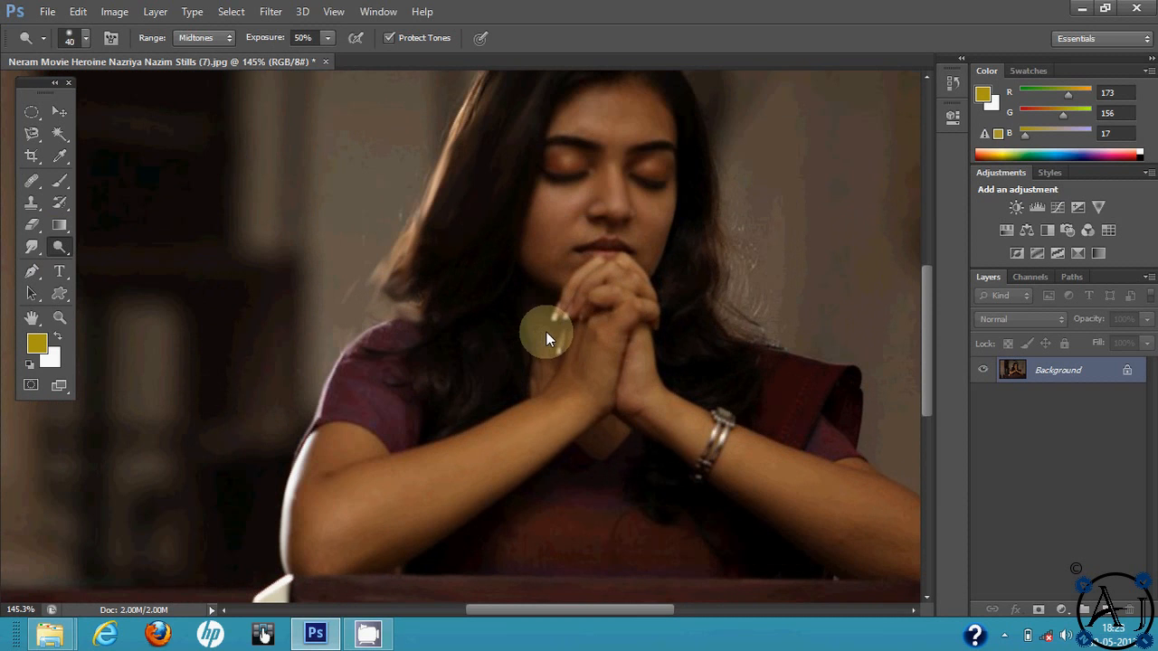
{"action": "scroll", "coordinate": [530, 336], "scroll_direction": "down", "scroll_amount": 1}
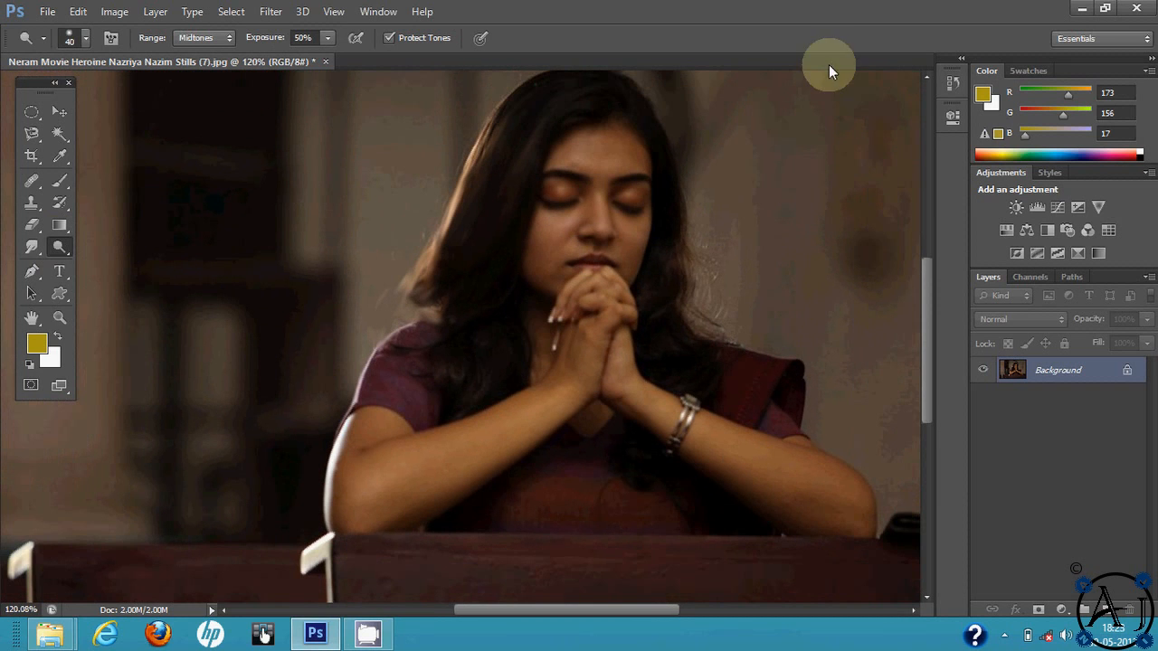
{"action": "scroll", "coordinate": [520, 318], "scroll_direction": "up", "scroll_amount": 3}
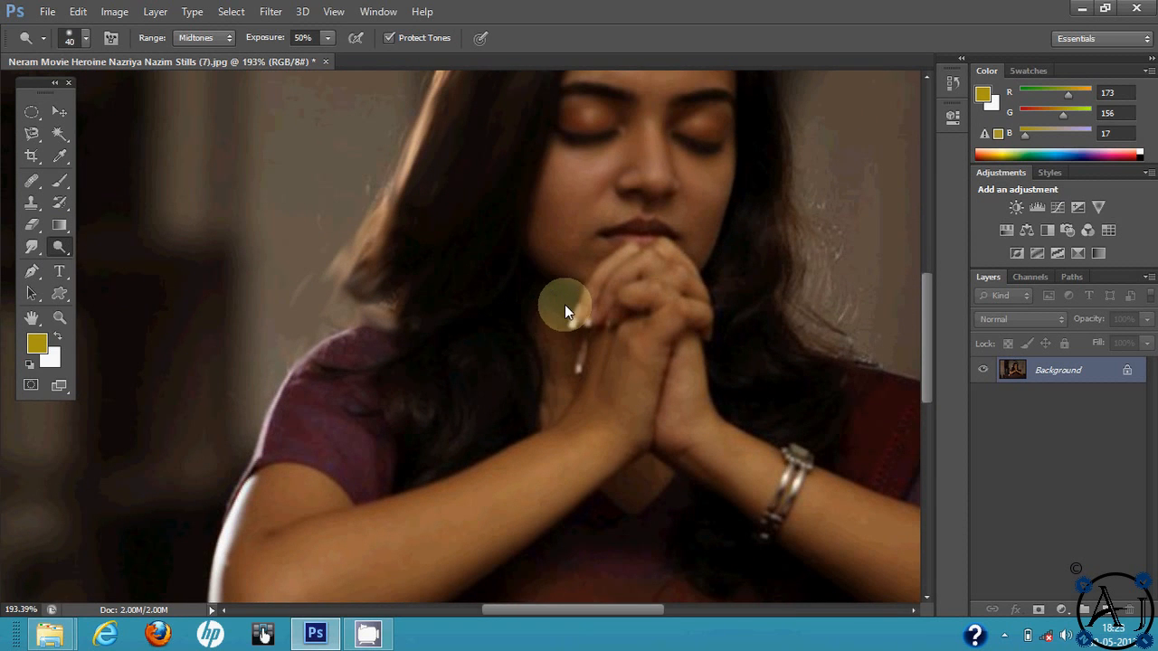
{"action": "mouse_move", "coordinate": [543, 400]}
{"action": "left_mouse_down"}
{"action": "mouse_move", "coordinate": [565, 380]}
{"action": "mouse_move", "coordinate": [560, 413]}
{"action": "left_mouse_up"}
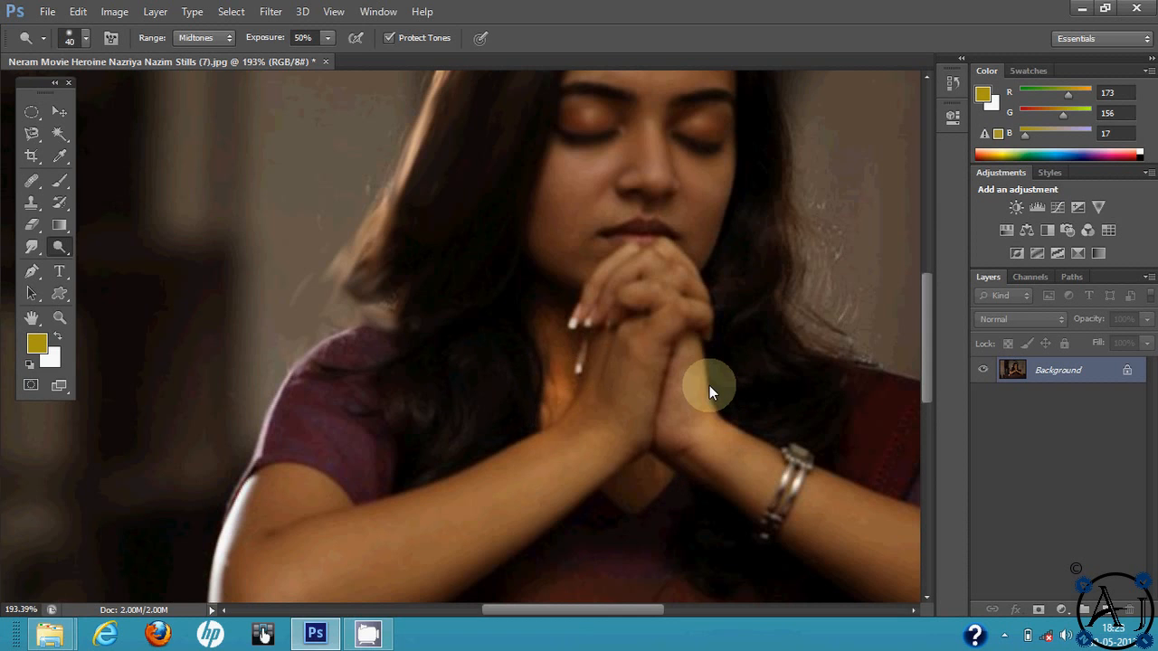
{"action": "scroll", "coordinate": [553, 332], "scroll_direction": "down", "scroll_amount": 2}
{"action": "scroll", "coordinate": [477, 360], "scroll_direction": "down", "scroll_amount": 1}
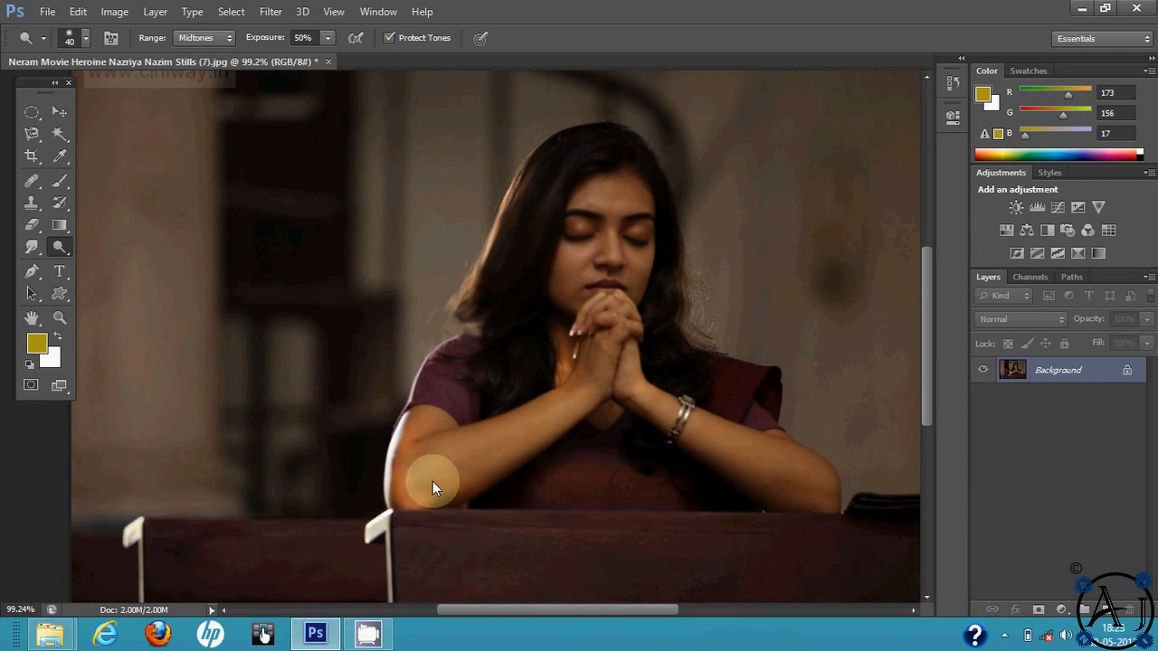
Lighten the woman's elbows and forearms with Dodge Tool strokes.
{"action": "left_click_drag", "start_coordinate": [401, 416], "coordinate": [398, 496]}
{"action": "mouse_move", "coordinate": [644, 416]}
{"action": "left_mouse_down"}
{"action": "mouse_move", "coordinate": [747, 453]}
{"action": "mouse_move", "coordinate": [685, 447]}
{"action": "mouse_move", "coordinate": [809, 496]}
{"action": "left_mouse_up"}
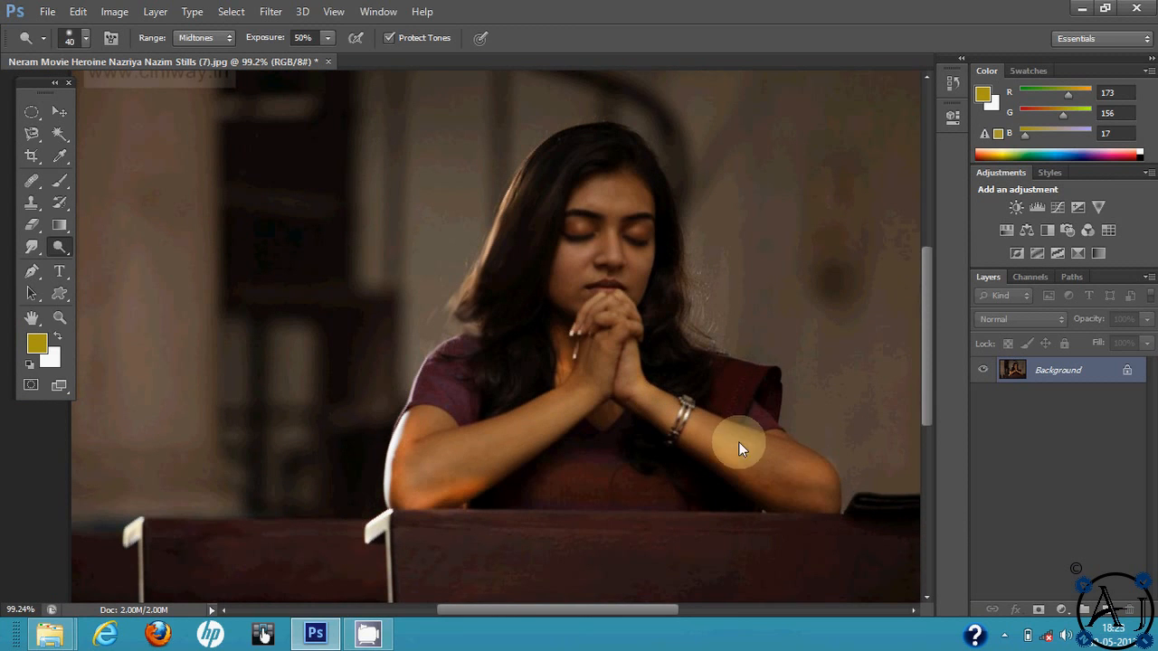
{"action": "left_click_drag", "start_coordinate": [739, 444], "coordinate": [796, 496]}
{"action": "left_click_drag", "start_coordinate": [800, 450], "coordinate": [813, 509]}
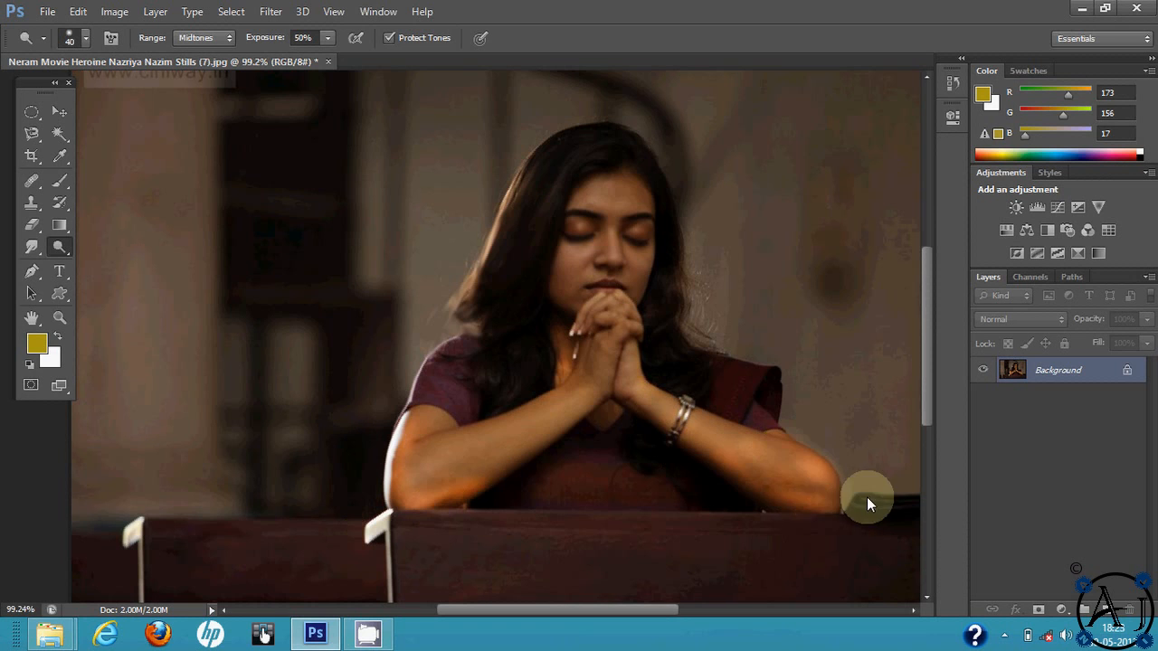
Lighten the woman's face with Dodge Tool strokes across her cheeks and forehead.
{"action": "scroll", "coordinate": [785, 454], "scroll_direction": "down", "scroll_amount": 6}
{"action": "scroll", "coordinate": [509, 319], "scroll_direction": "up", "scroll_amount": 6}
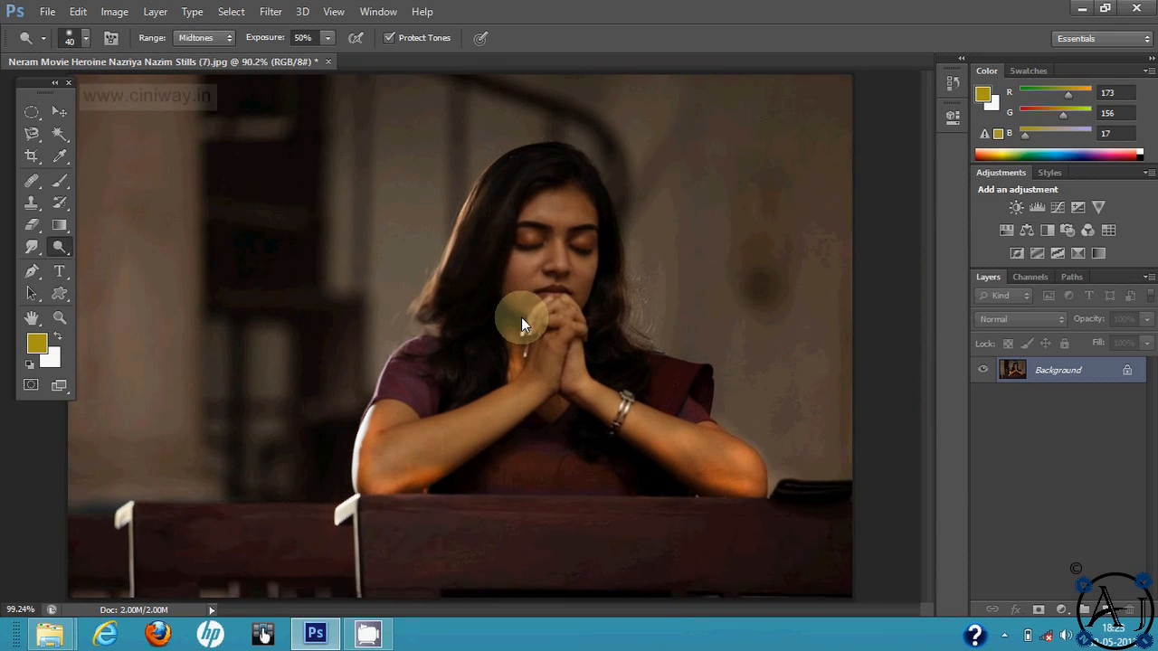
{"action": "left_click_drag", "start_coordinate": [512, 284], "coordinate": [599, 262]}
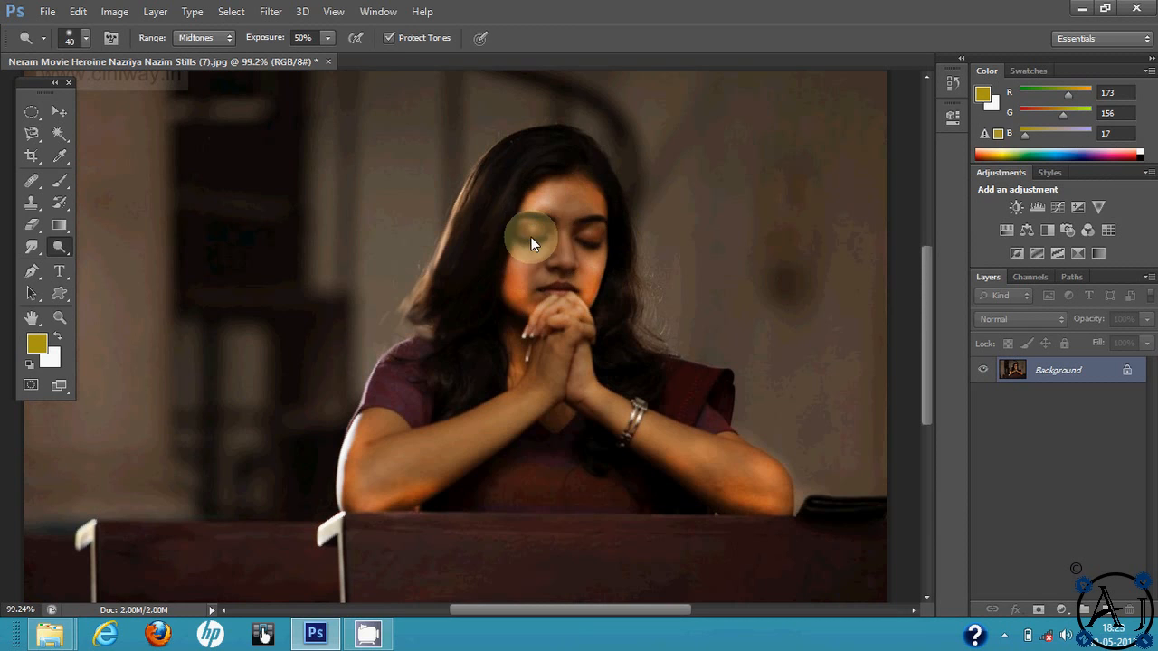
{"action": "scroll", "coordinate": [599, 253], "scroll_direction": "down", "scroll_amount": 2}
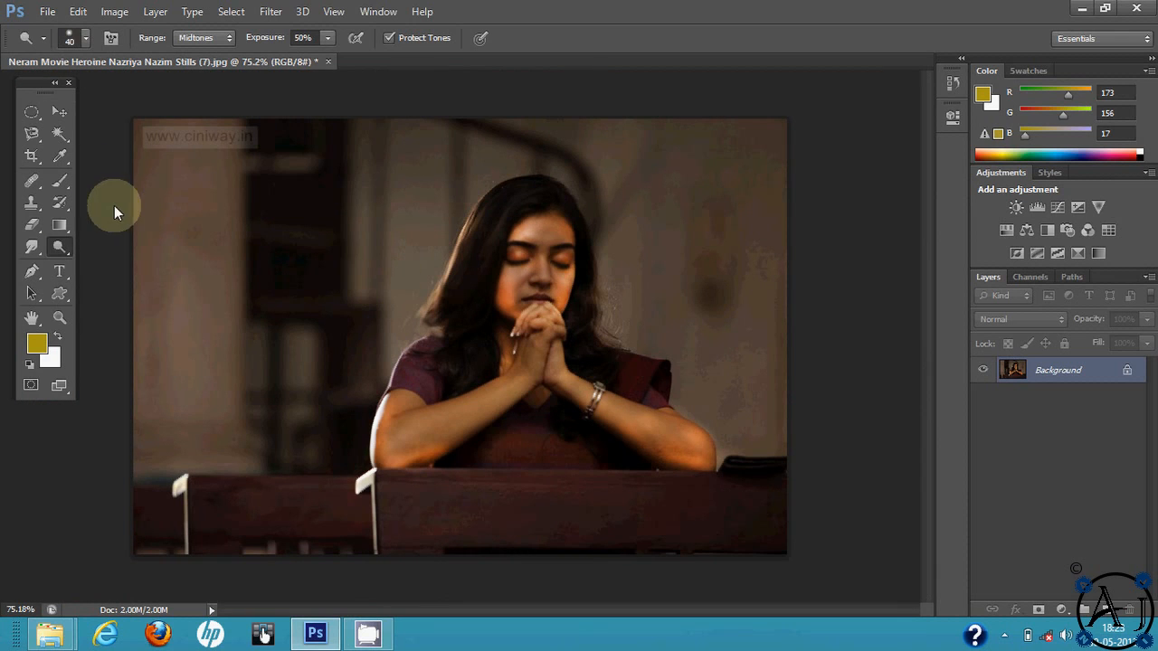
Darken the woman's face and arms with the Burn Tool, using a 65 px brush on midtones.
{"action": "right_click", "coordinate": [60, 244]}
{"action": "left_click", "coordinate": [109, 268]}
{"action": "scroll", "coordinate": [562, 234], "scroll_direction": "up", "scroll_amount": 2}
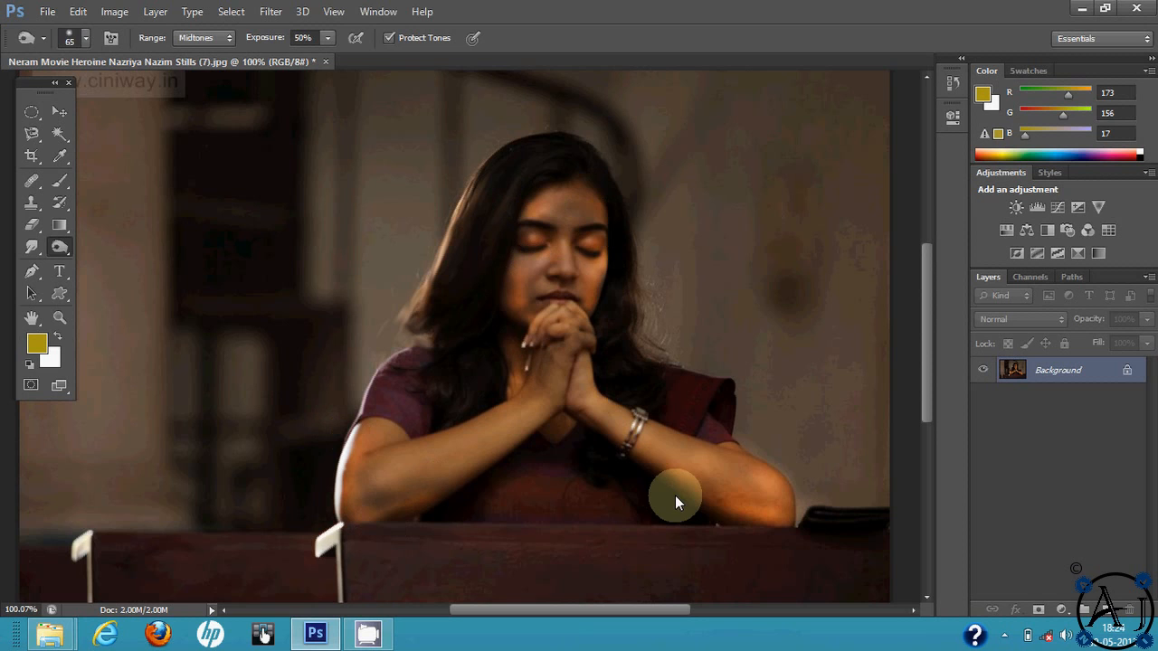
{"action": "scroll", "coordinate": [466, 312], "scroll_direction": "down", "scroll_amount": 3}
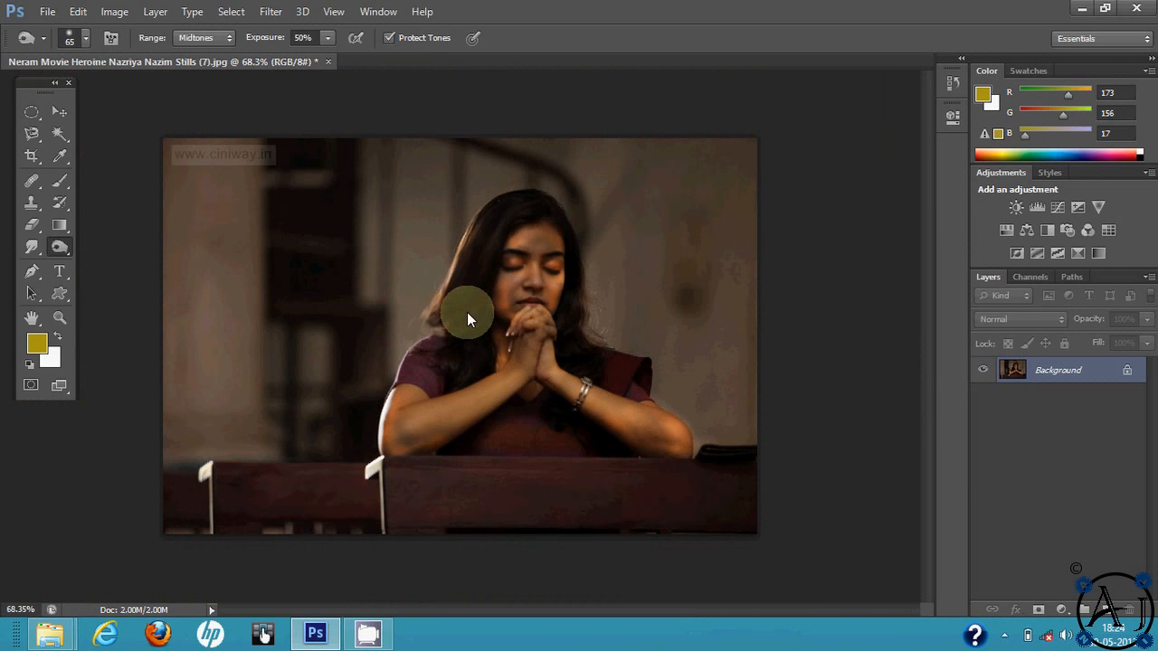
Cancel converting the Background into a regular layer and close the portrait photo without saving its changes.
{"action": "double_click", "coordinate": [1069, 372]}
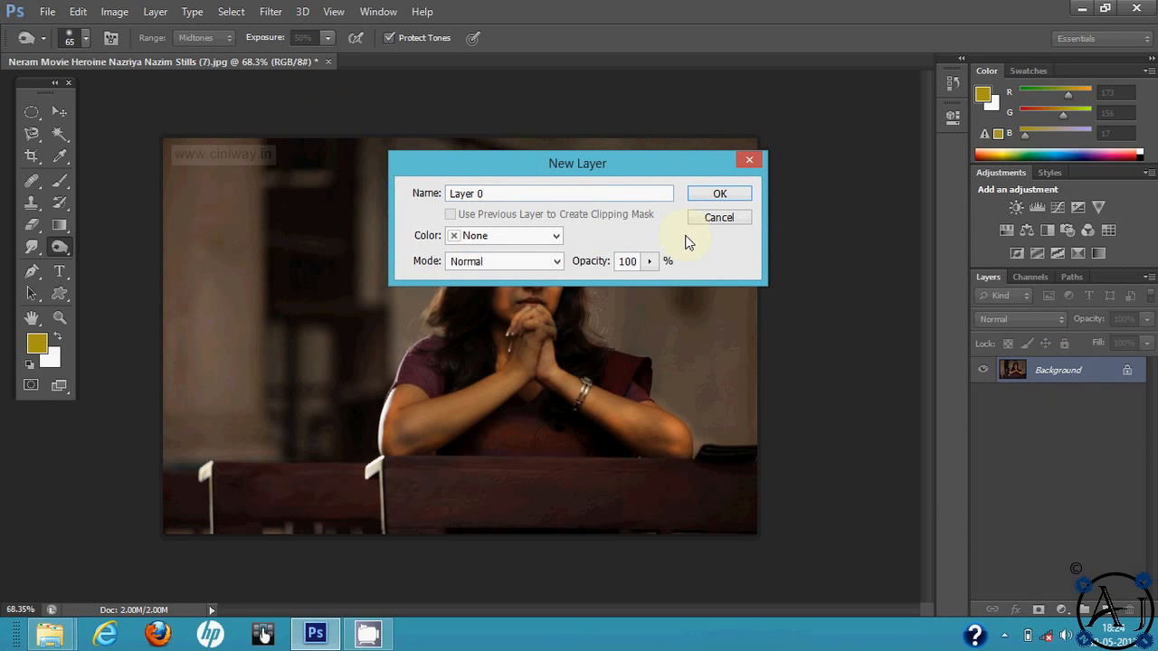
{"action": "left_click", "coordinate": [717, 218]}
{"action": "left_click", "coordinate": [329, 61]}
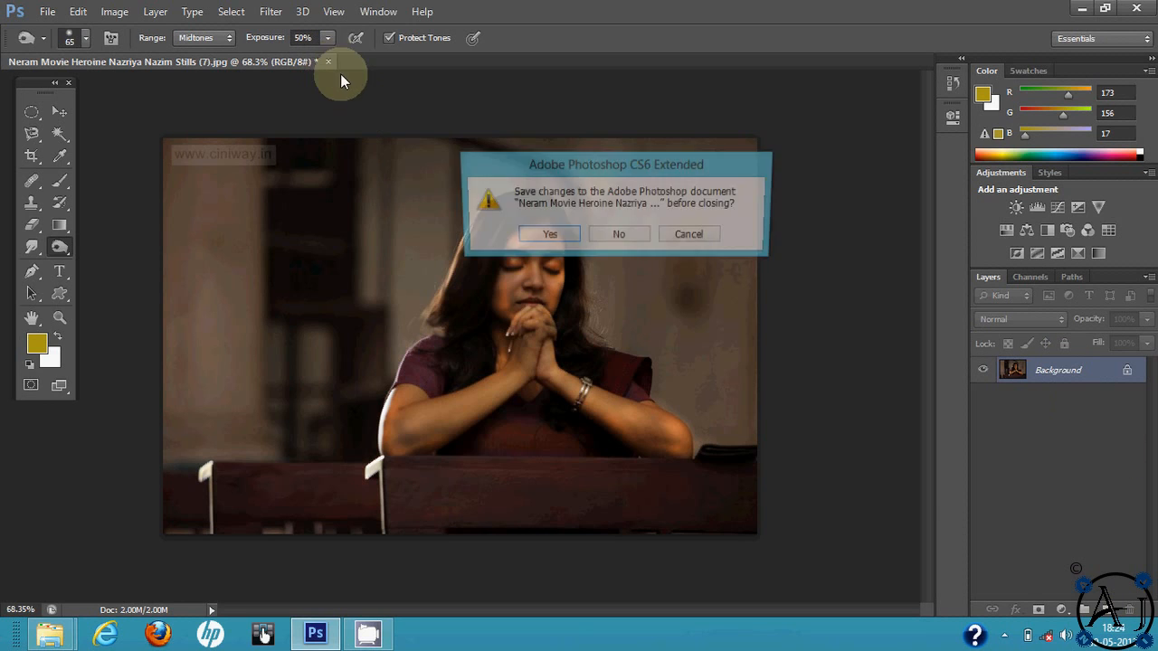
{"action": "left_click", "coordinate": [616, 235]}
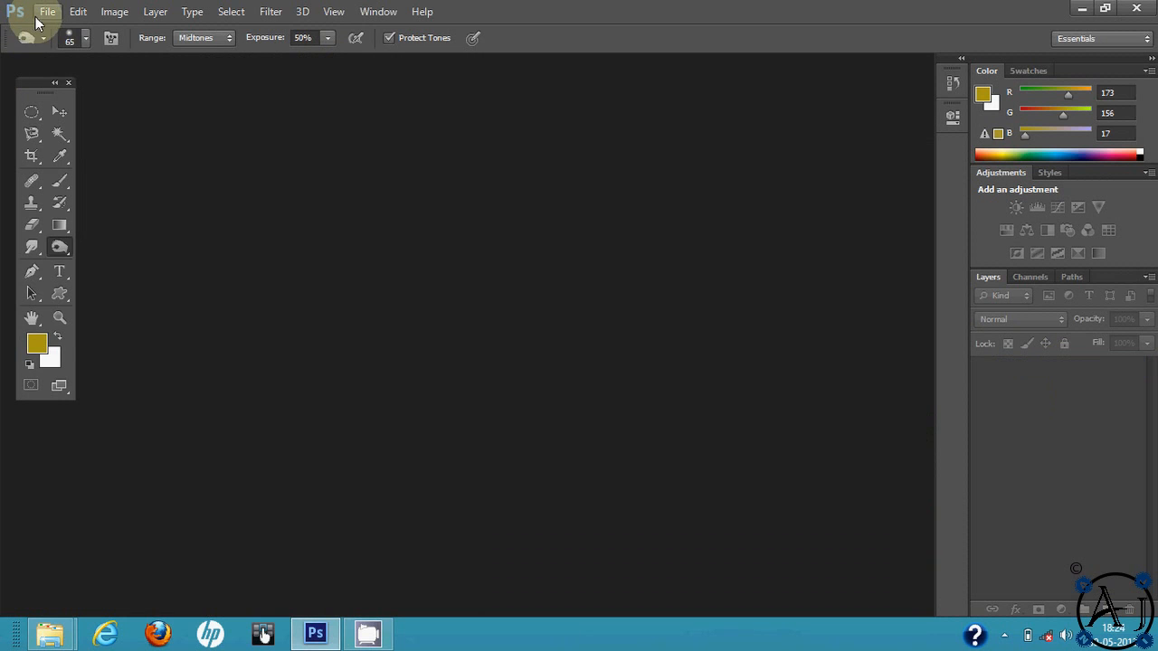
Reopen the recently used photo of the praying woman.
{"action": "left_click", "coordinate": [47, 11]}
{"action": "mouse_move", "coordinate": [131, 125]}
{"action": "left_click", "coordinate": [304, 132]}
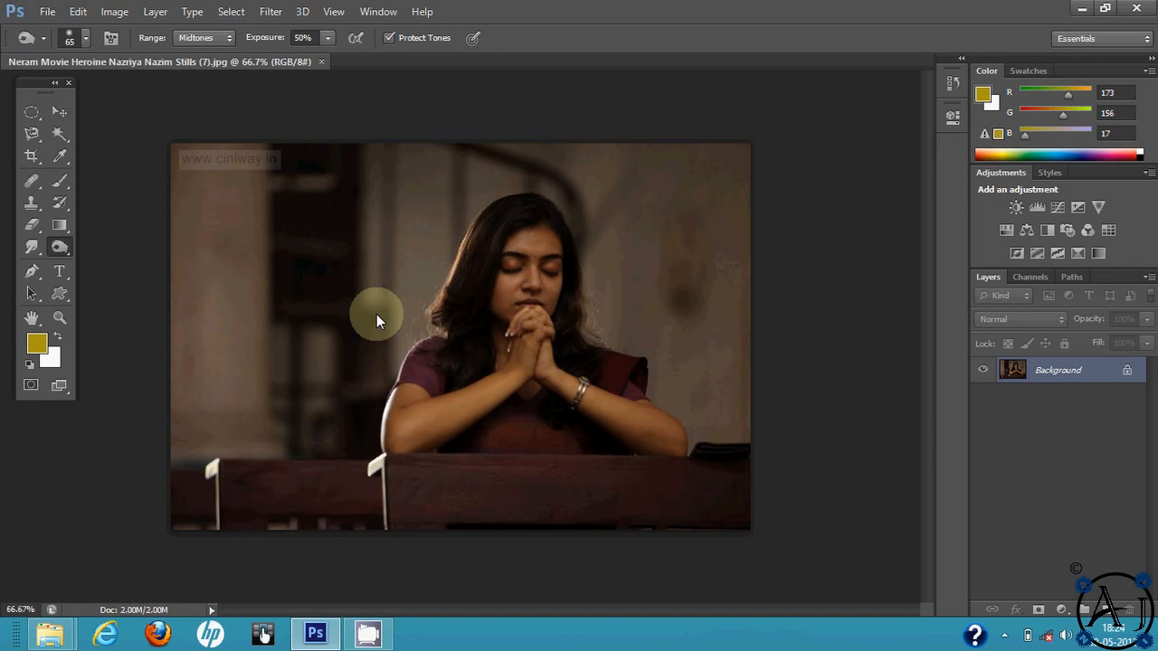
Draw a rectangle shape about 143 × 176 px on the dark background beside the woman using the Rectangle Tool.
{"action": "left_click_drag", "start_coordinate": [62, 248], "coordinate": [69, 263]}
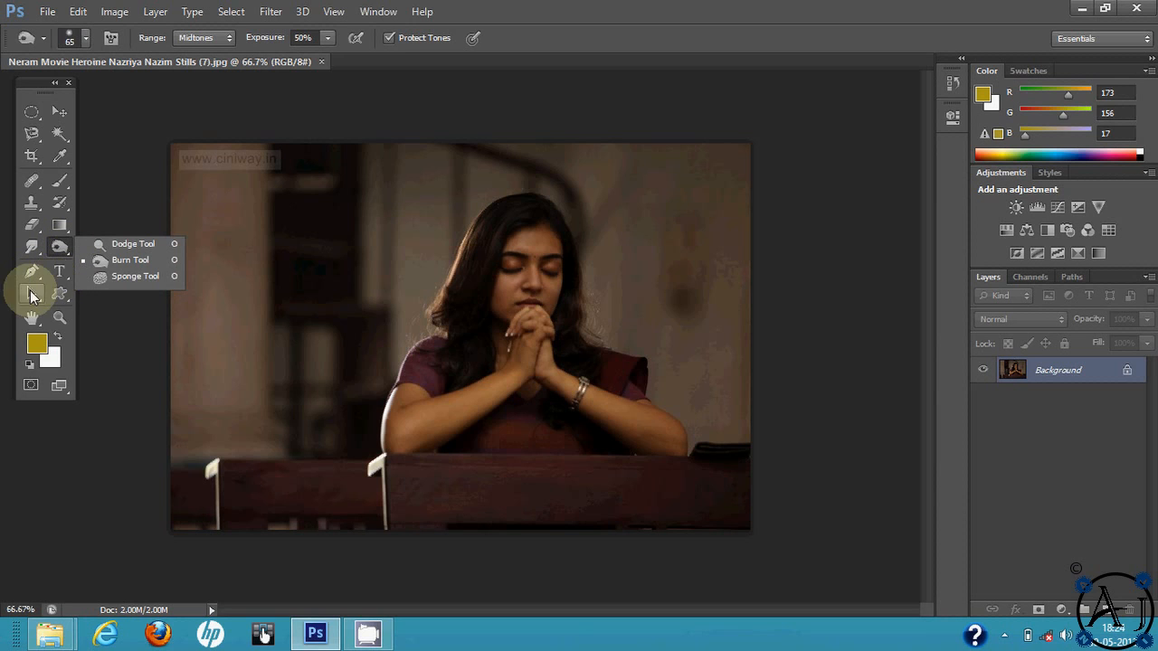
{"action": "left_click_drag", "start_coordinate": [57, 292], "coordinate": [104, 298]}
{"action": "left_click_drag", "start_coordinate": [255, 235], "coordinate": [335, 334]}
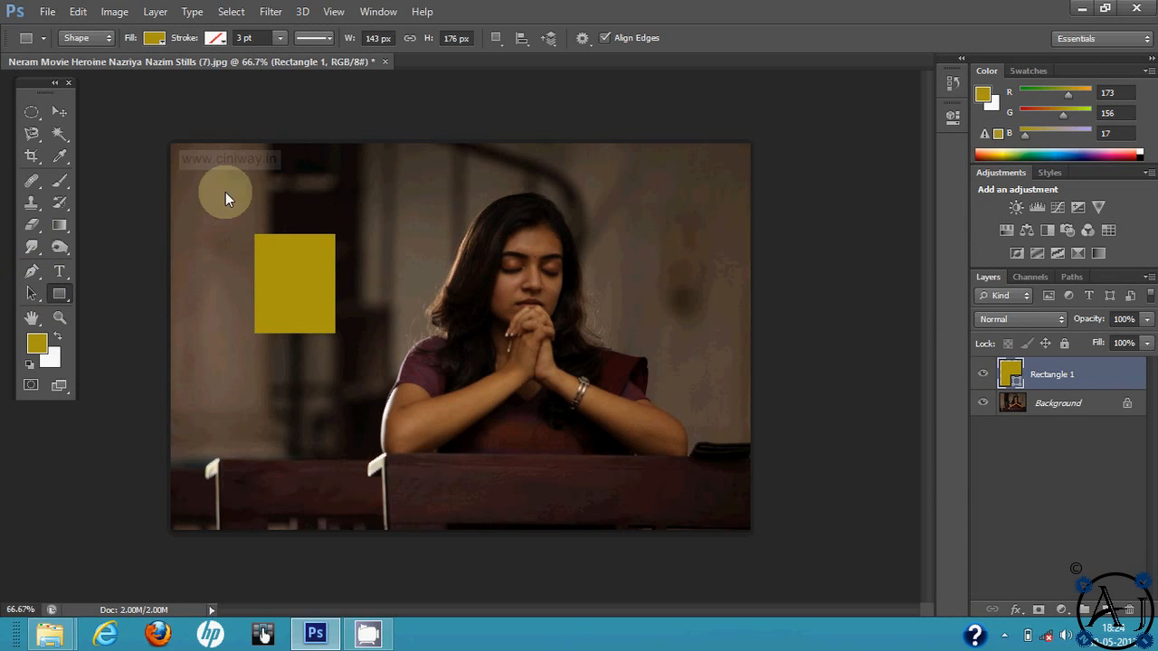
Change the rectangle's fill to a dark teal swatch and dismiss the Create Rectangle dialog without adding another shape.
{"action": "left_click", "coordinate": [154, 38]}
{"action": "left_click", "coordinate": [169, 171]}
{"action": "left_click", "coordinate": [94, 170]}
{"action": "left_click", "coordinate": [105, 165]}
{"action": "left_click", "coordinate": [135, 157]}
{"action": "left_click", "coordinate": [143, 188]}
{"action": "left_click", "coordinate": [296, 173]}
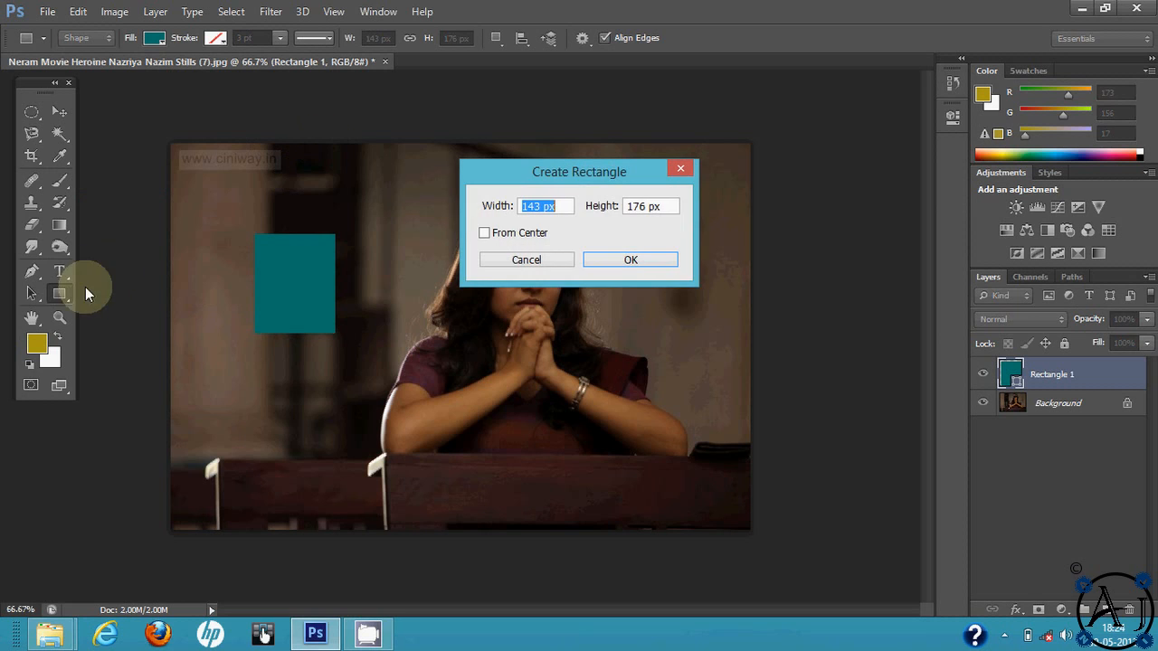
{"action": "left_click", "coordinate": [561, 262]}
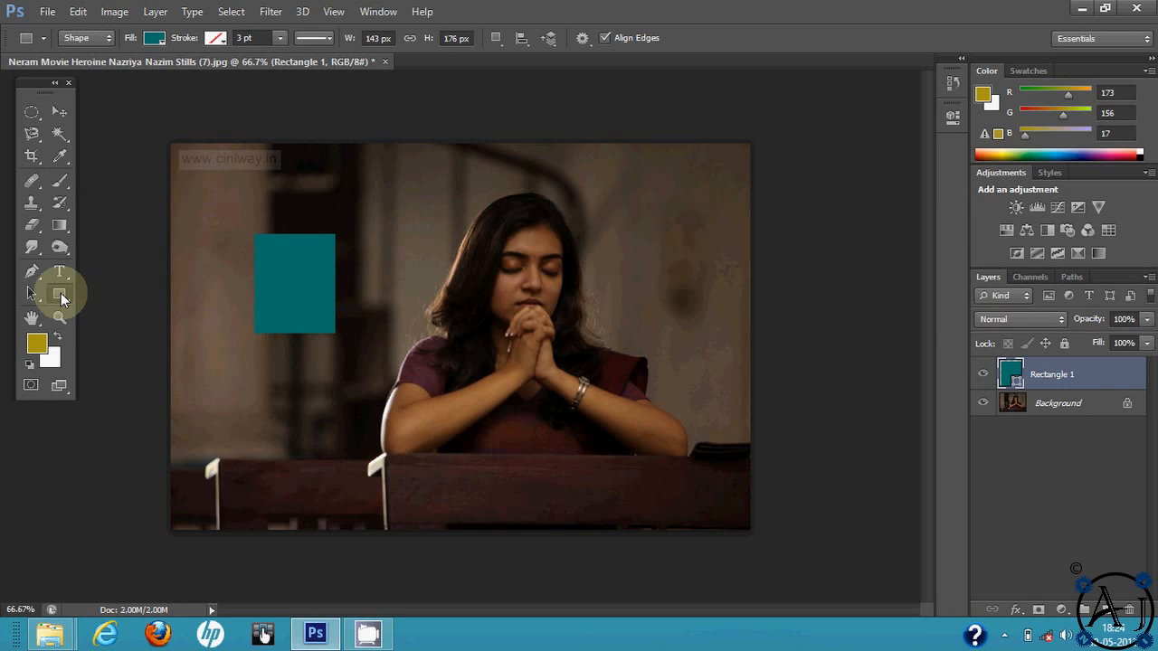
Draw a heart about 161 × 254 px with the Custom Shape Tool at the photo's edge, opposite the rectangle.
{"action": "right_click", "coordinate": [60, 295]}
{"action": "left_click", "coordinate": [136, 369]}
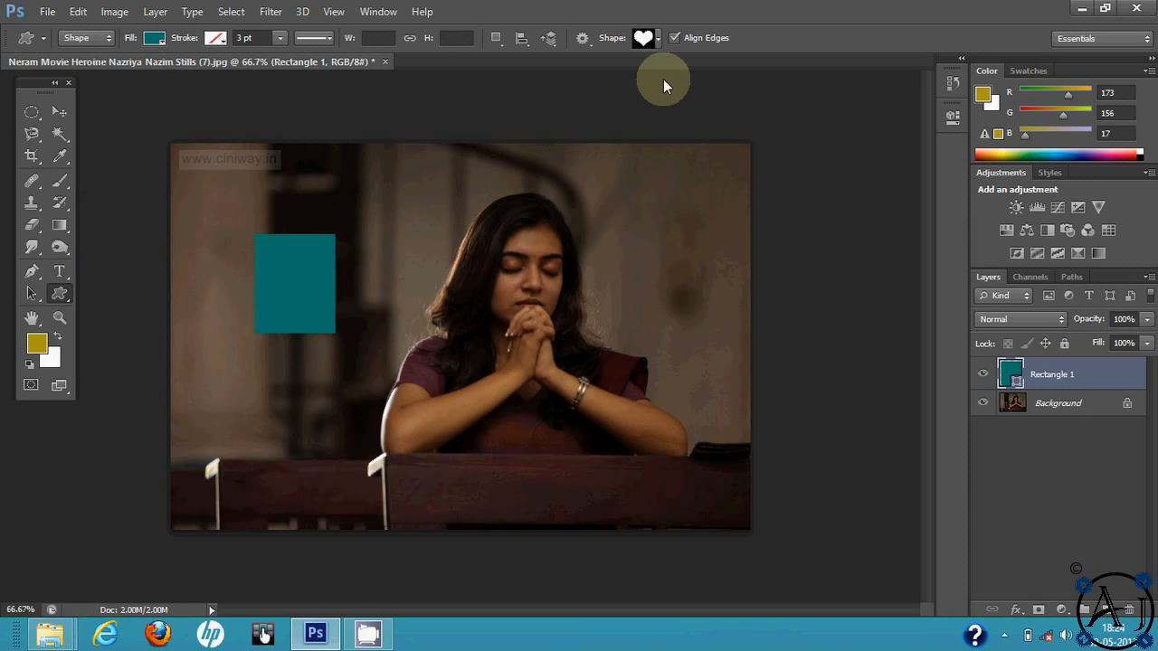
{"action": "left_click", "coordinate": [647, 39]}
{"action": "left_click", "coordinate": [647, 39]}
{"action": "left_click_drag", "start_coordinate": [664, 200], "coordinate": [755, 336]}
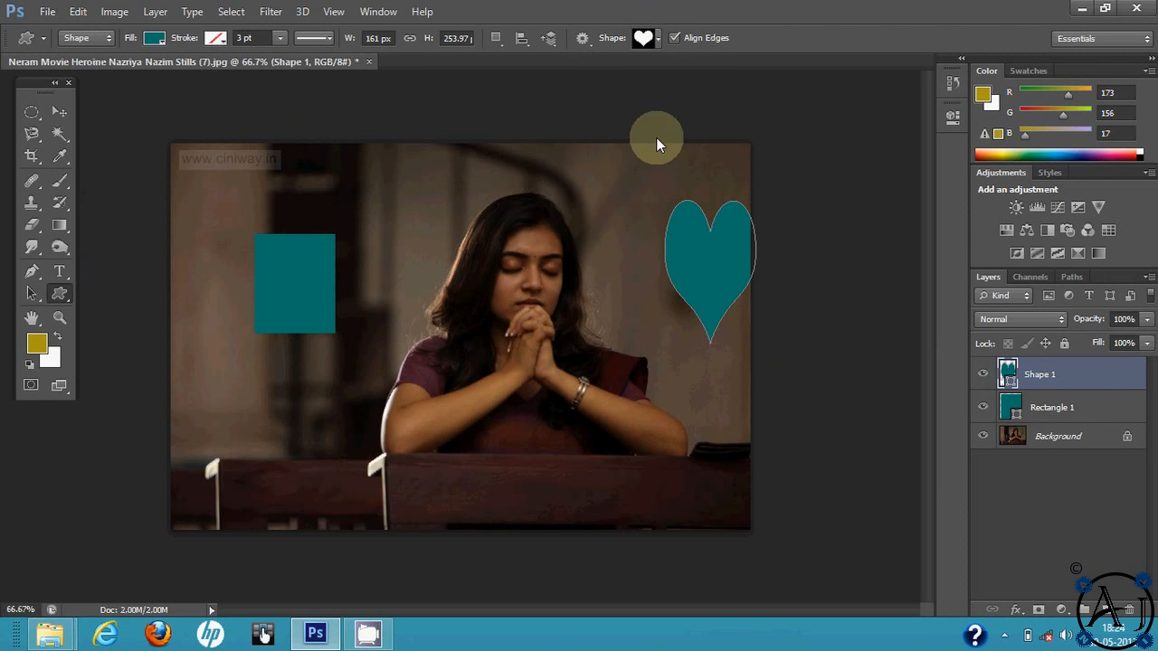
Draw a small prohibition-sign custom shape about 34 × 68 px between the rectangle and the woman's head.
{"action": "left_click", "coordinate": [644, 38]}
{"action": "left_click", "coordinate": [611, 114]}
{"action": "left_click_drag", "start_coordinate": [391, 179], "coordinate": [408, 215]}
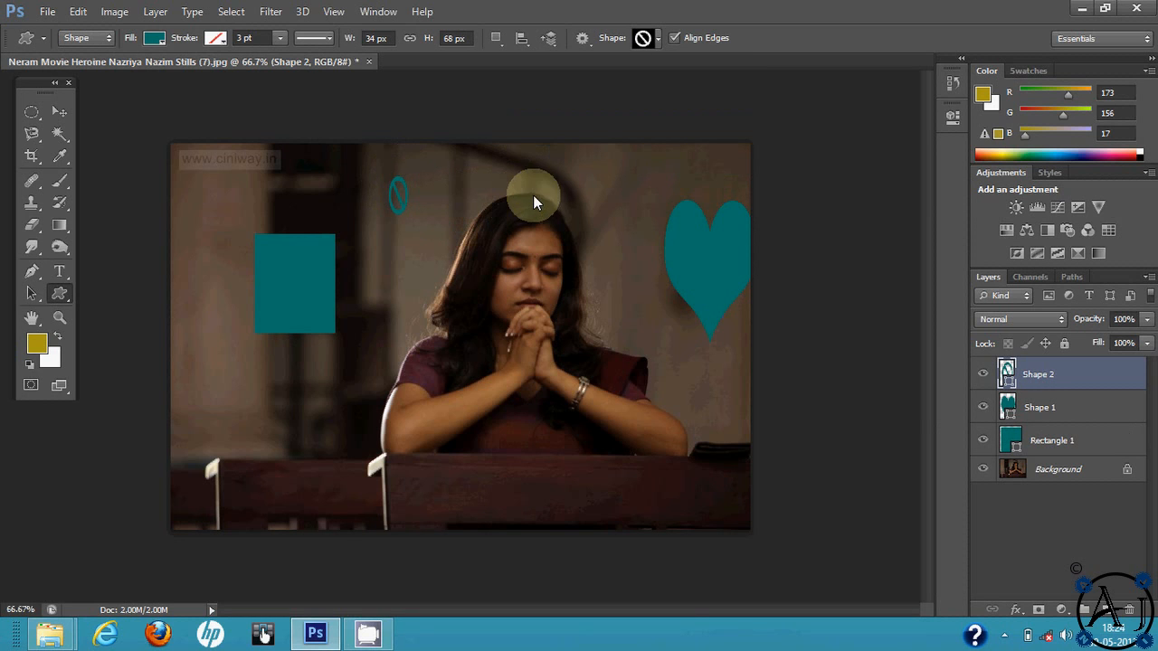
{"action": "scroll", "coordinate": [533, 195], "scroll_direction": "up", "scroll_amount": 4}
{"action": "scroll", "coordinate": [533, 195], "scroll_direction": "down", "scroll_amount": 5}
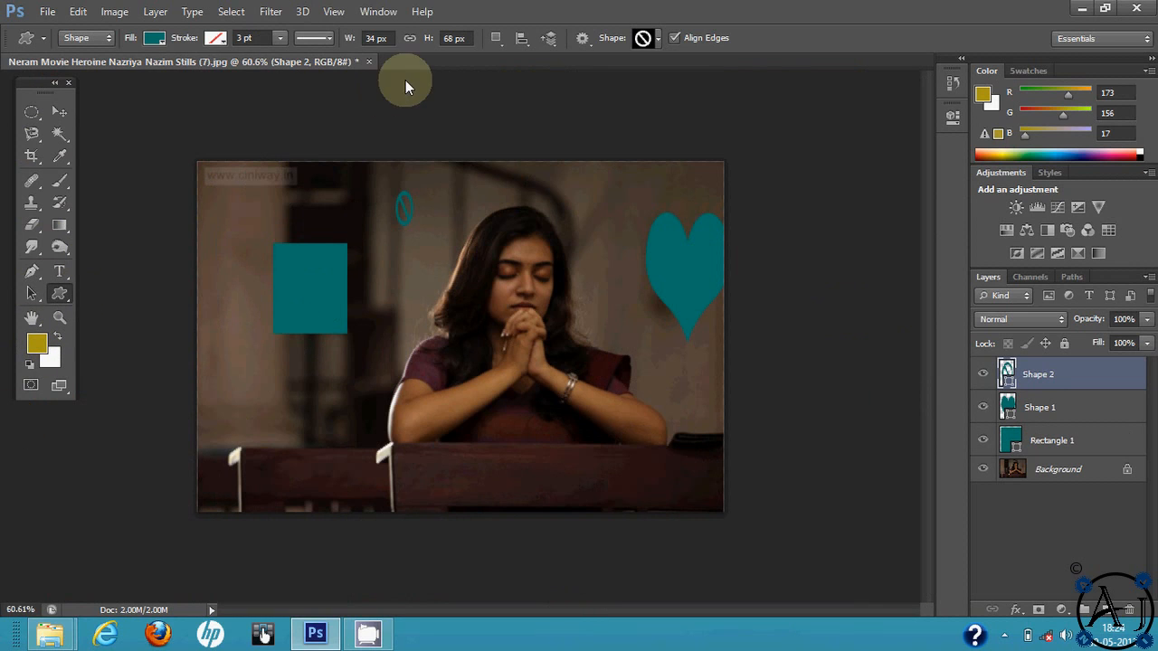
{"action": "left_click", "coordinate": [1003, 635]}
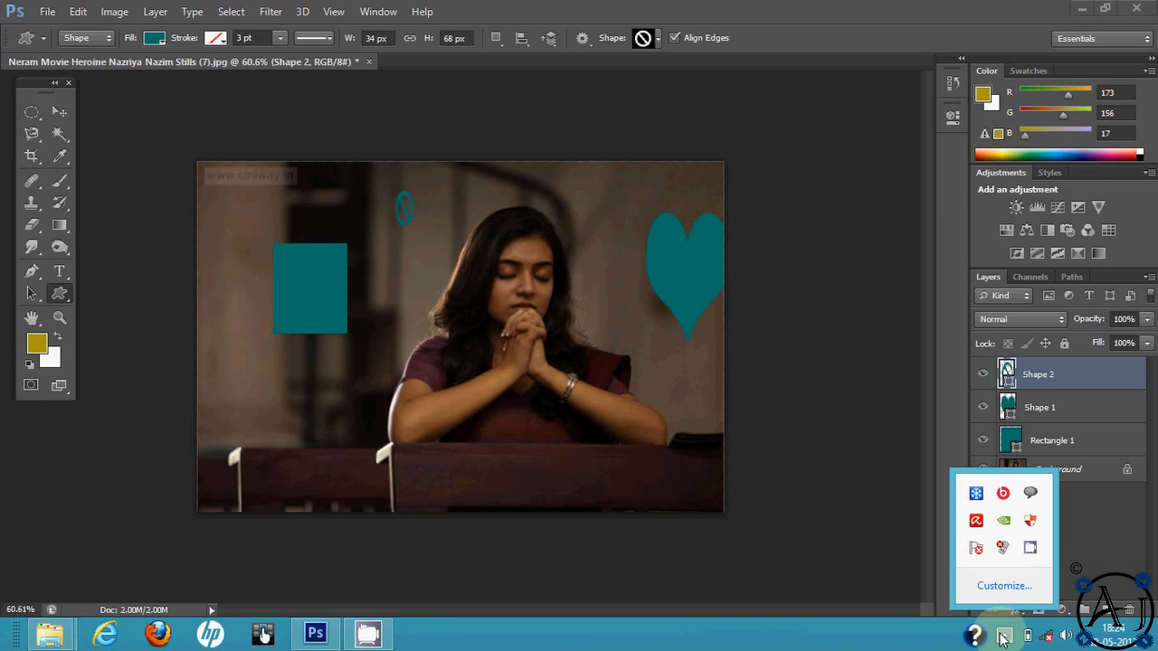
{"action": "left_click", "coordinate": [1030, 550]}
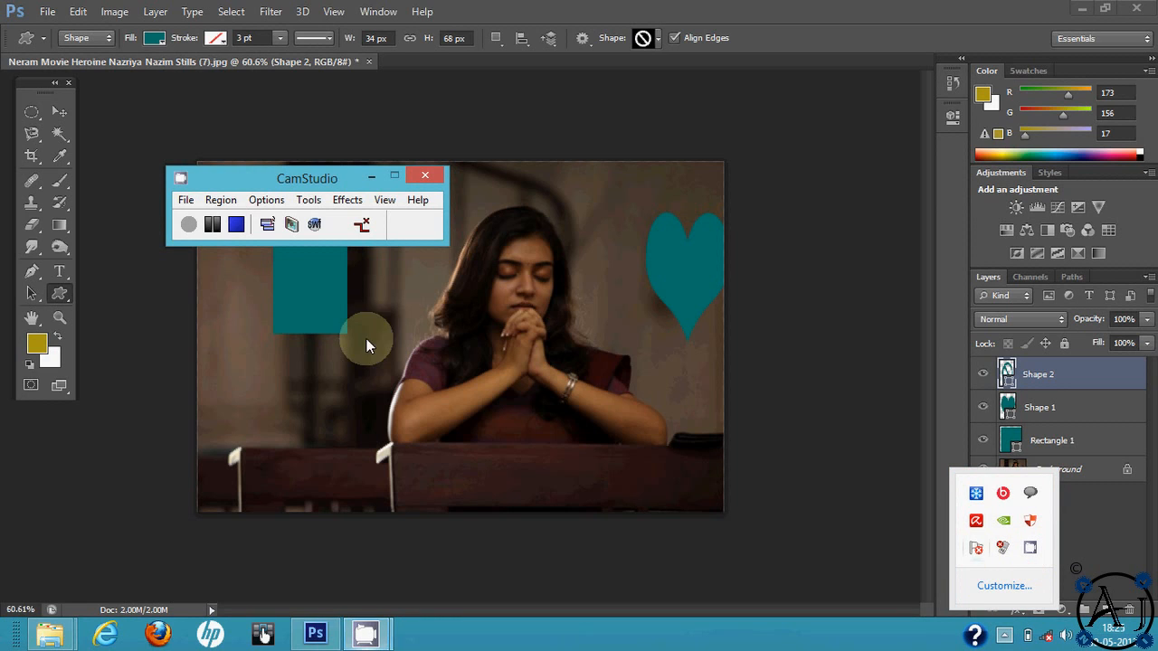